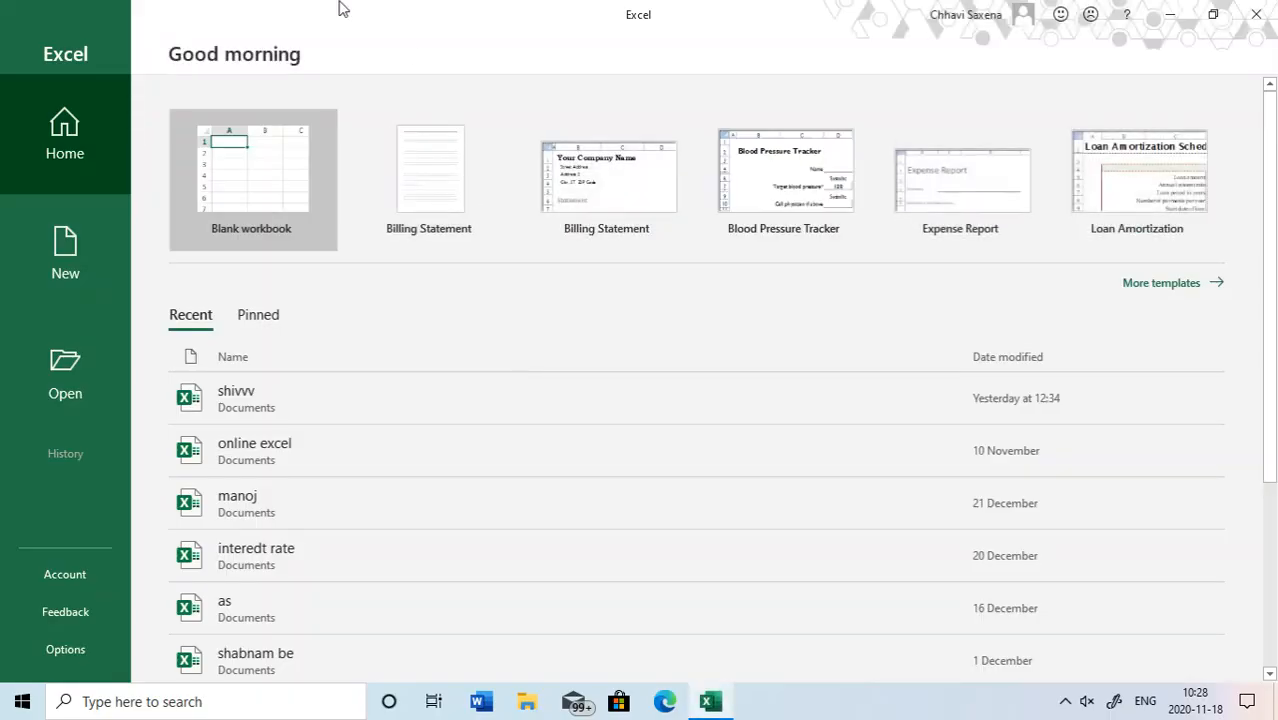
- Open the recent workbook "online excel" from the Documents folder
{"action": "left_click", "coordinate": [243, 152]}
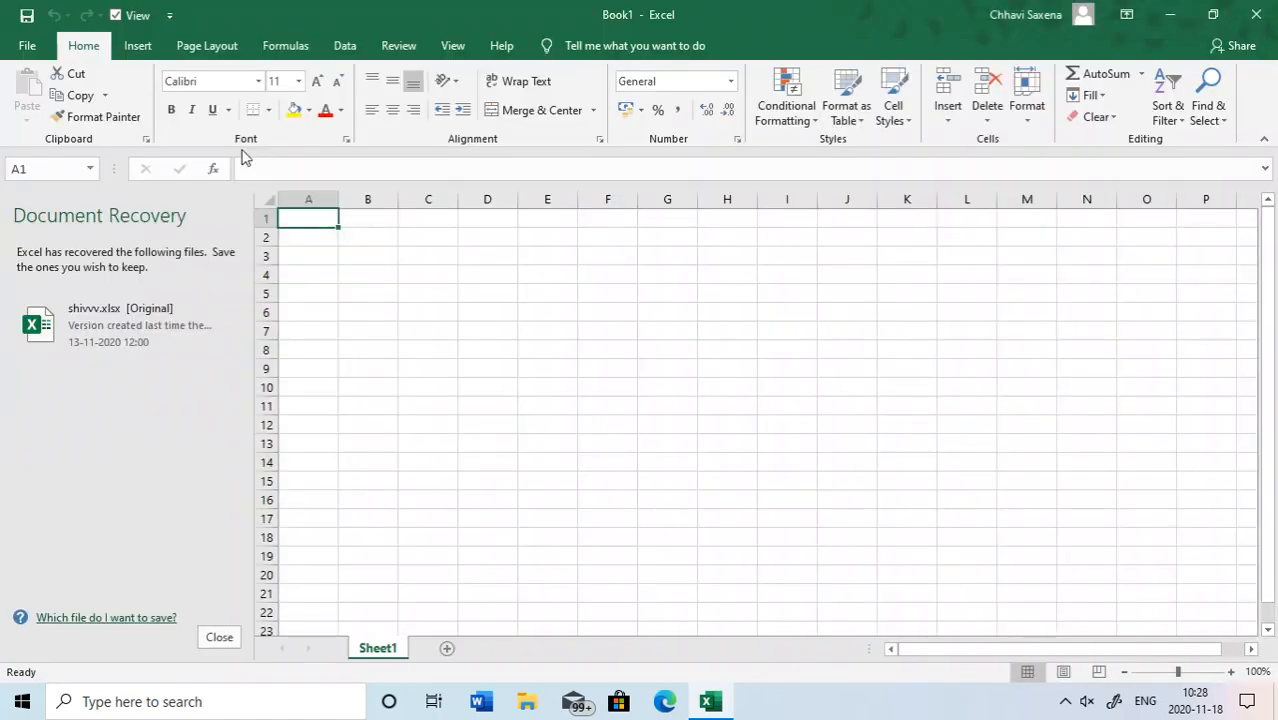
{"action": "left_click", "coordinate": [40, 47]}
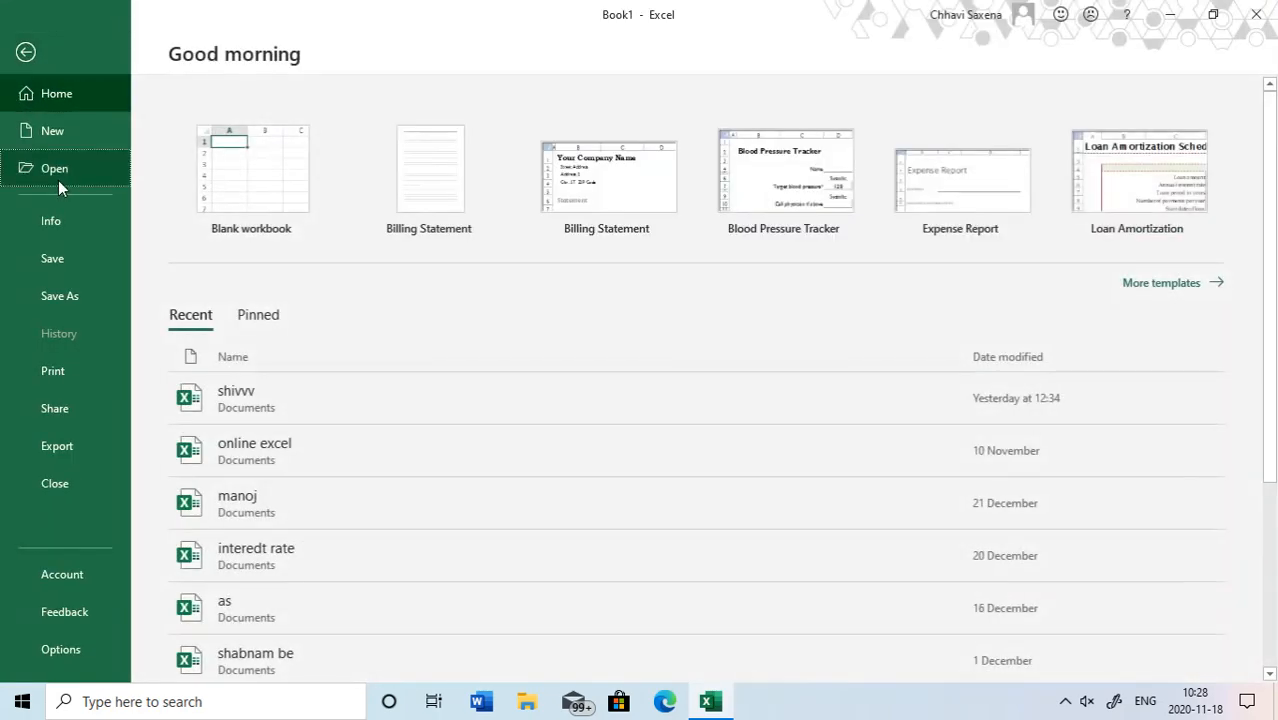
{"action": "left_click", "coordinate": [58, 178]}
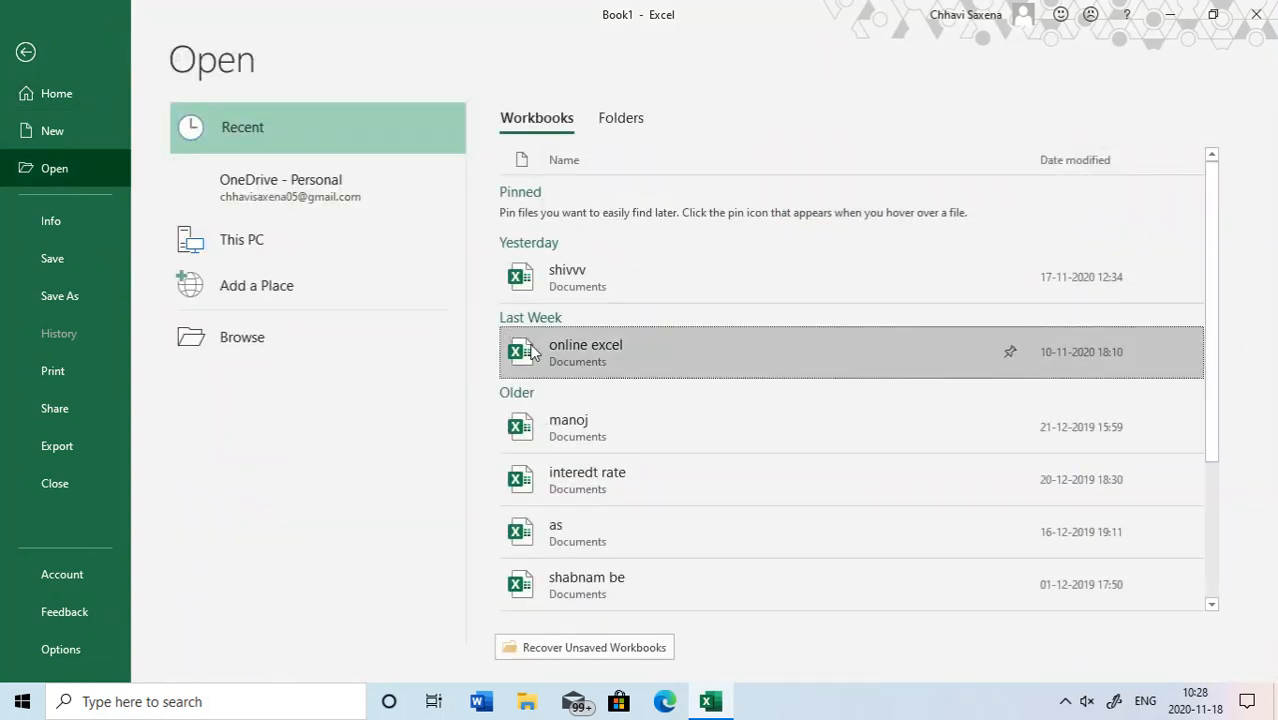
{"action": "left_click", "coordinate": [533, 351]}
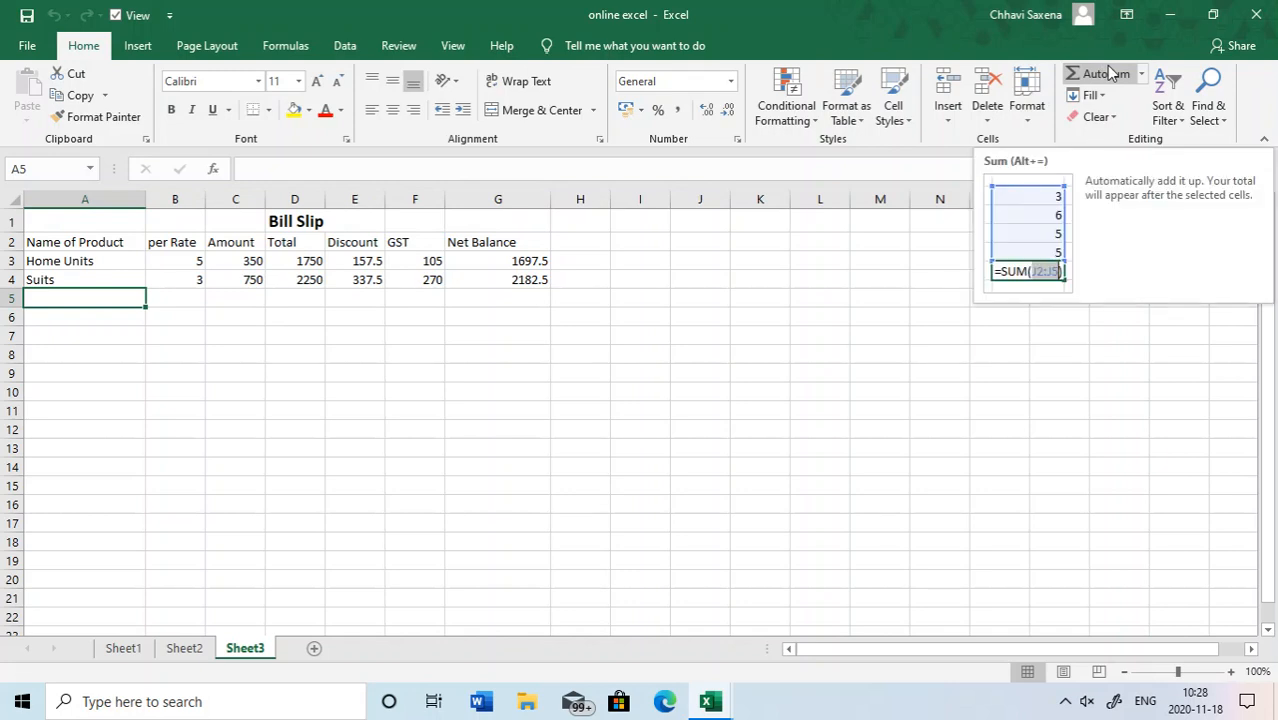
- Switch to Sheet1 and select the mark sheet range A2:G5, from the Name header through the Total column
{"action": "left_click", "coordinate": [140, 47]}
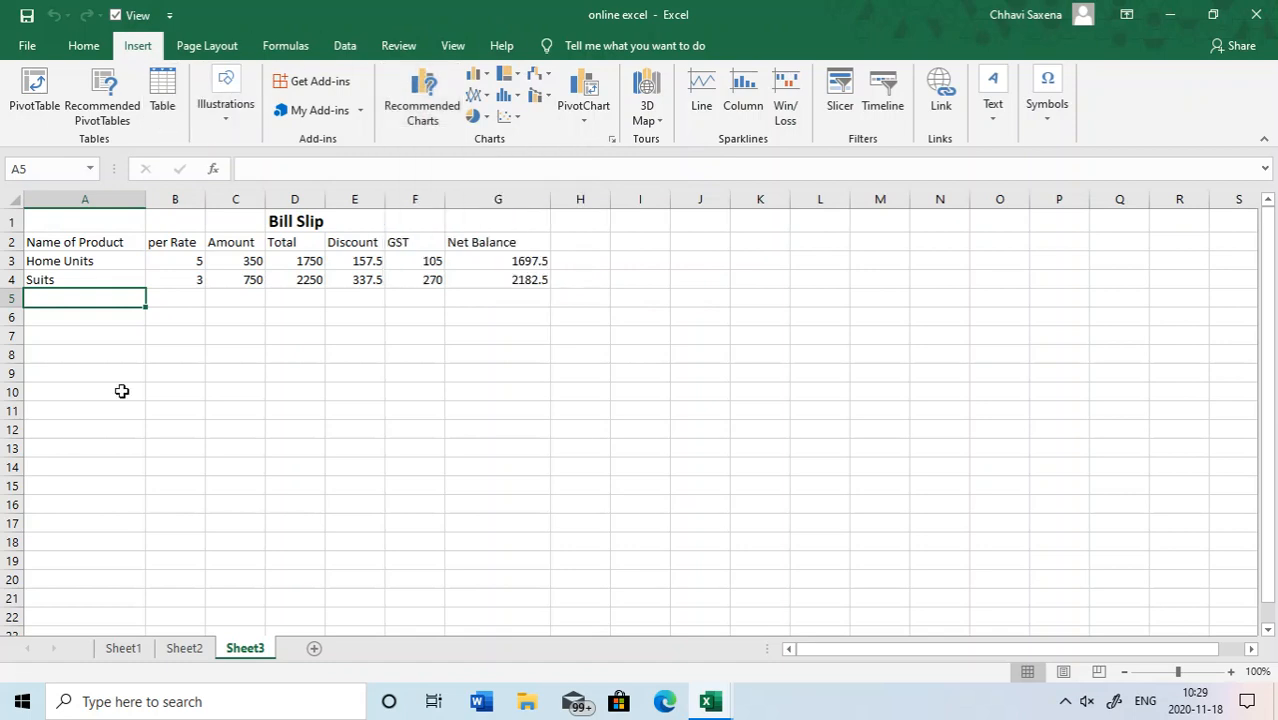
{"action": "left_click", "coordinate": [119, 652]}
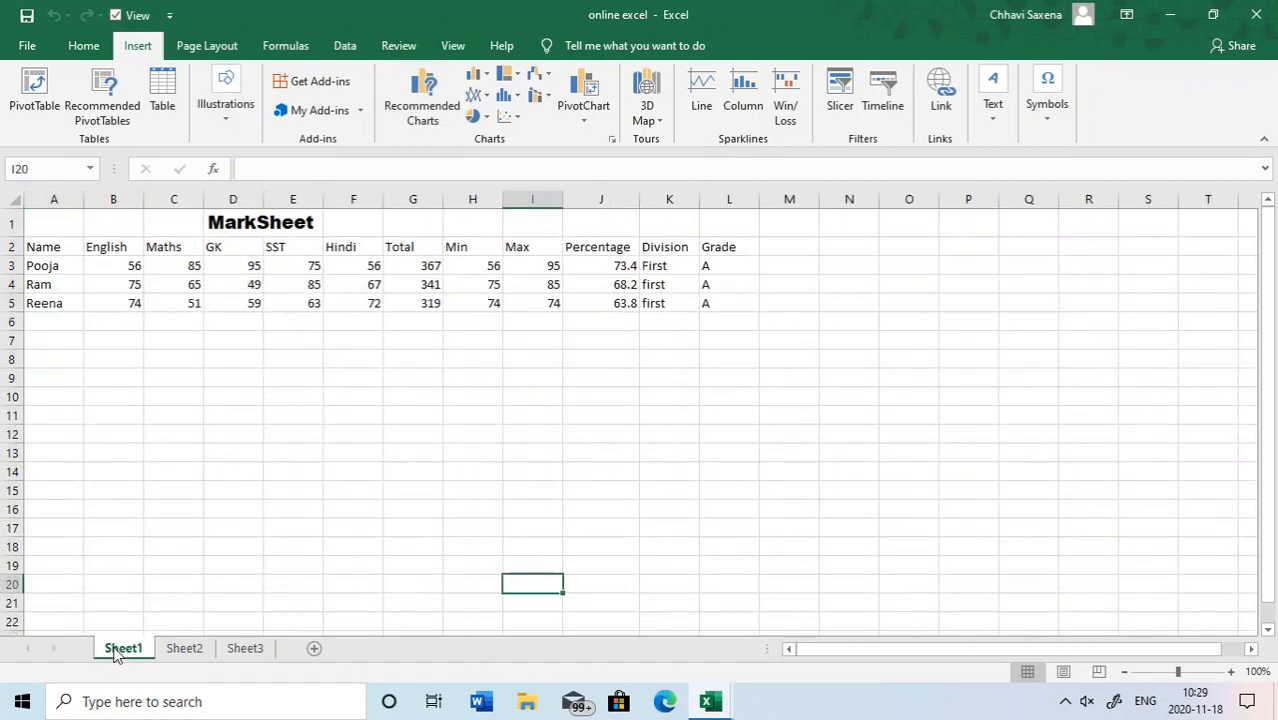
{"action": "left_click", "coordinate": [47, 250]}
{"action": "right_click", "coordinate": [48, 251]}
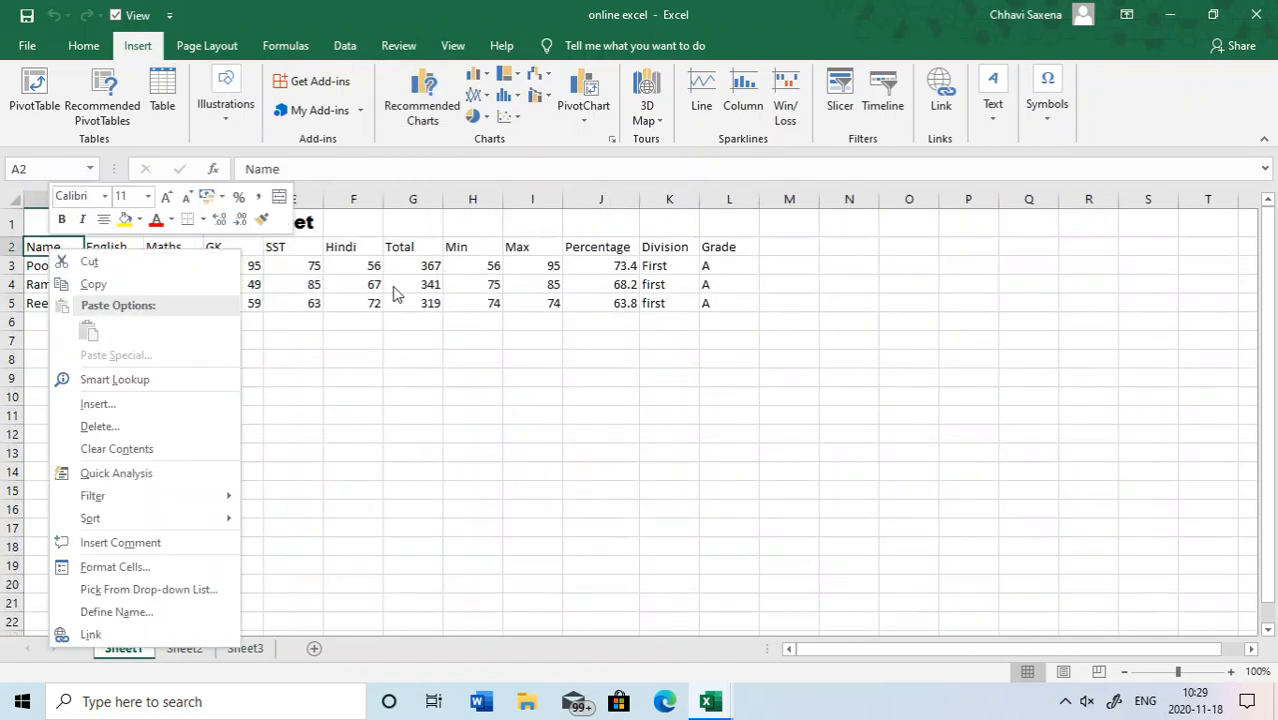
{"action": "left_click", "coordinate": [362, 331]}
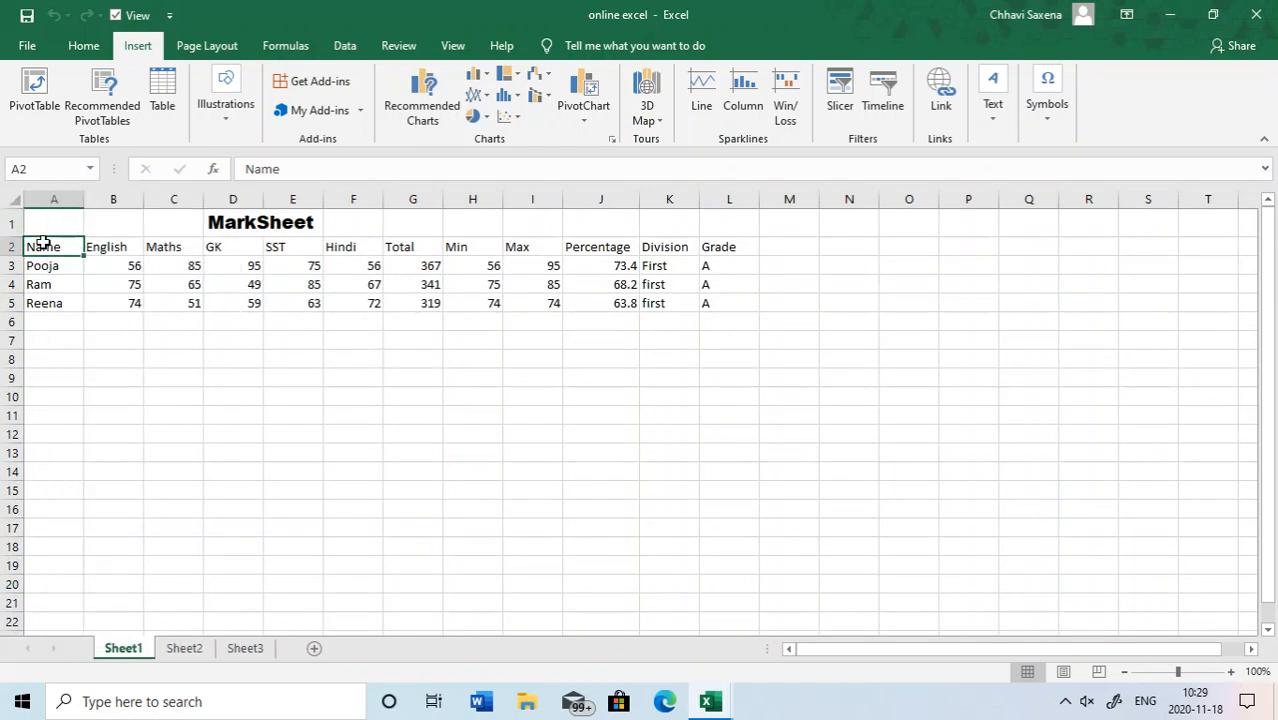
{"action": "left_click_drag", "start_coordinate": [42, 245], "coordinate": [402, 304]}
- Convert the selected range A2:G5 to a table with headers and undo the conversion
{"action": "left_click", "coordinate": [160, 100]}
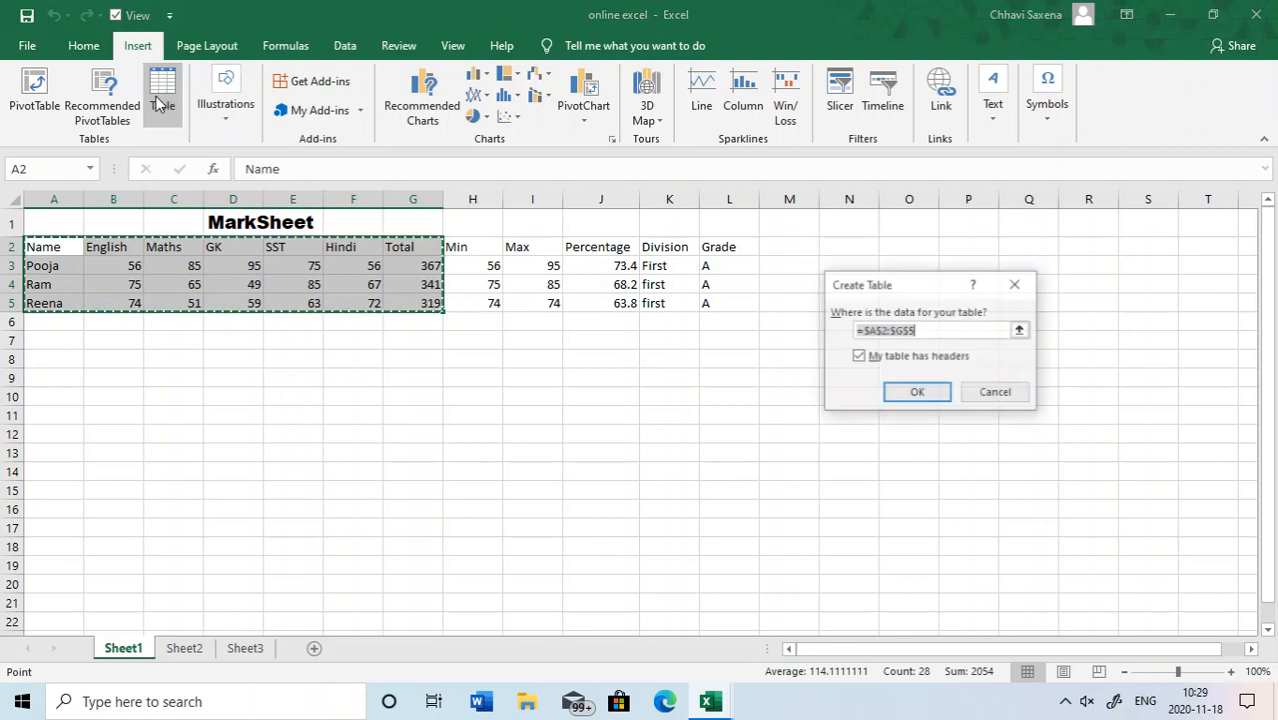
{"action": "left_click", "coordinate": [926, 392]}
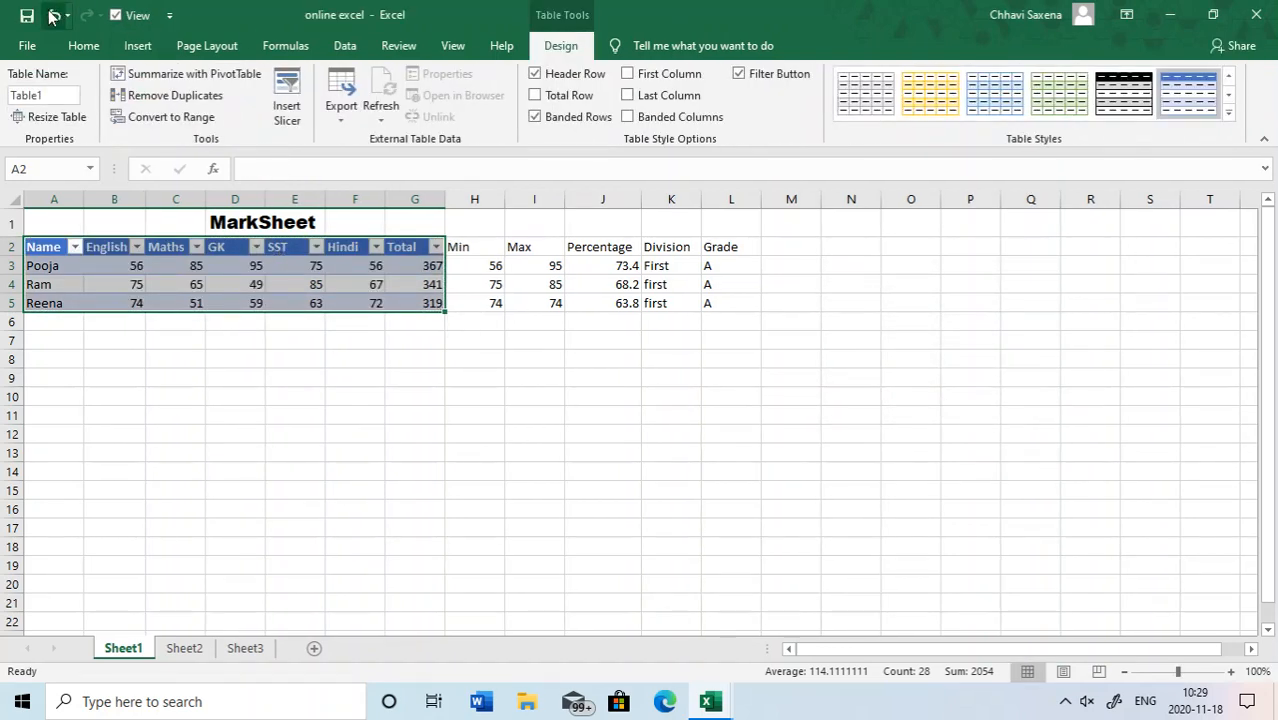
{"action": "left_click", "coordinate": [83, 45]}
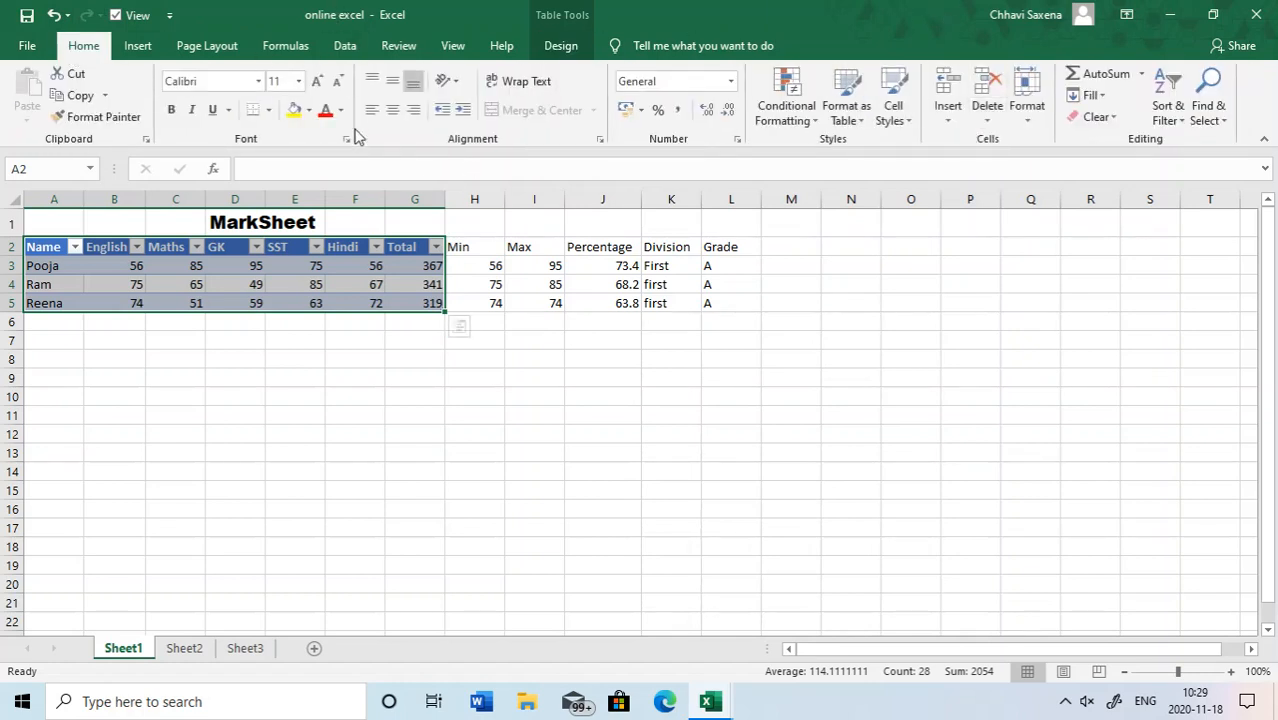
{"action": "key", "text": "ctrl+z"}
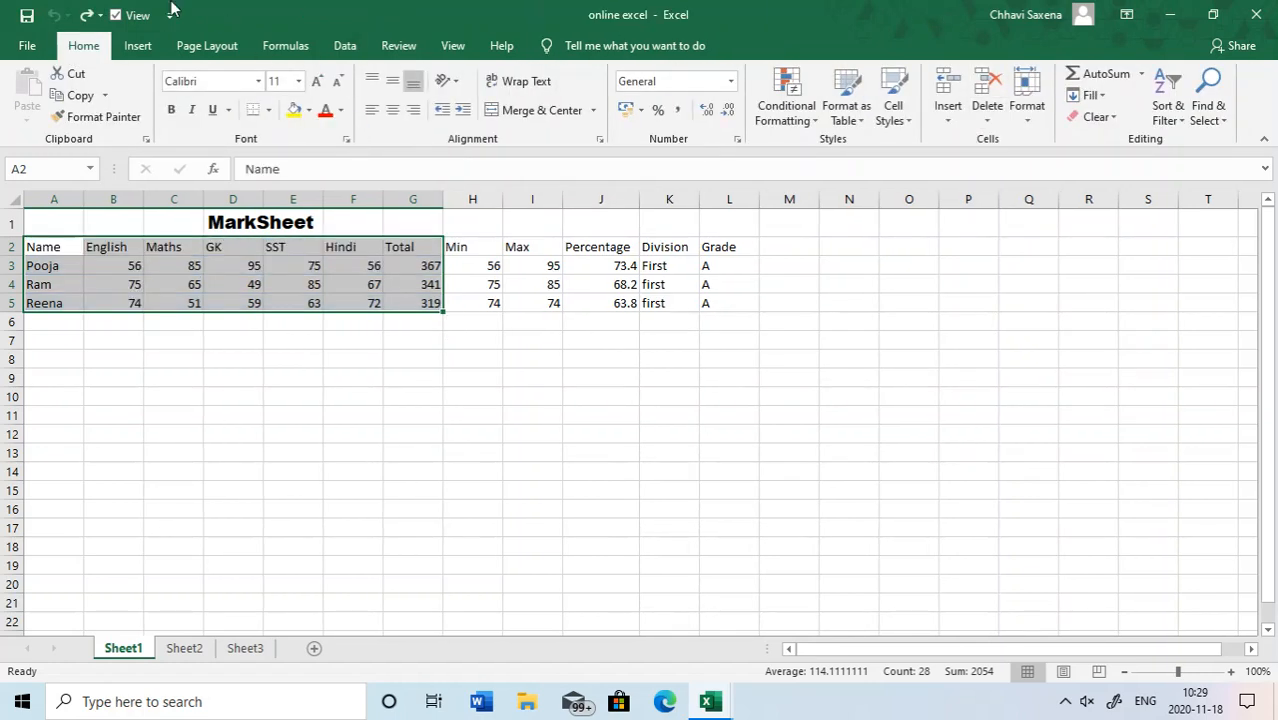
- Insert a 3-D clustered column chart from the selected mark sheet data
{"action": "left_click", "coordinate": [140, 47]}
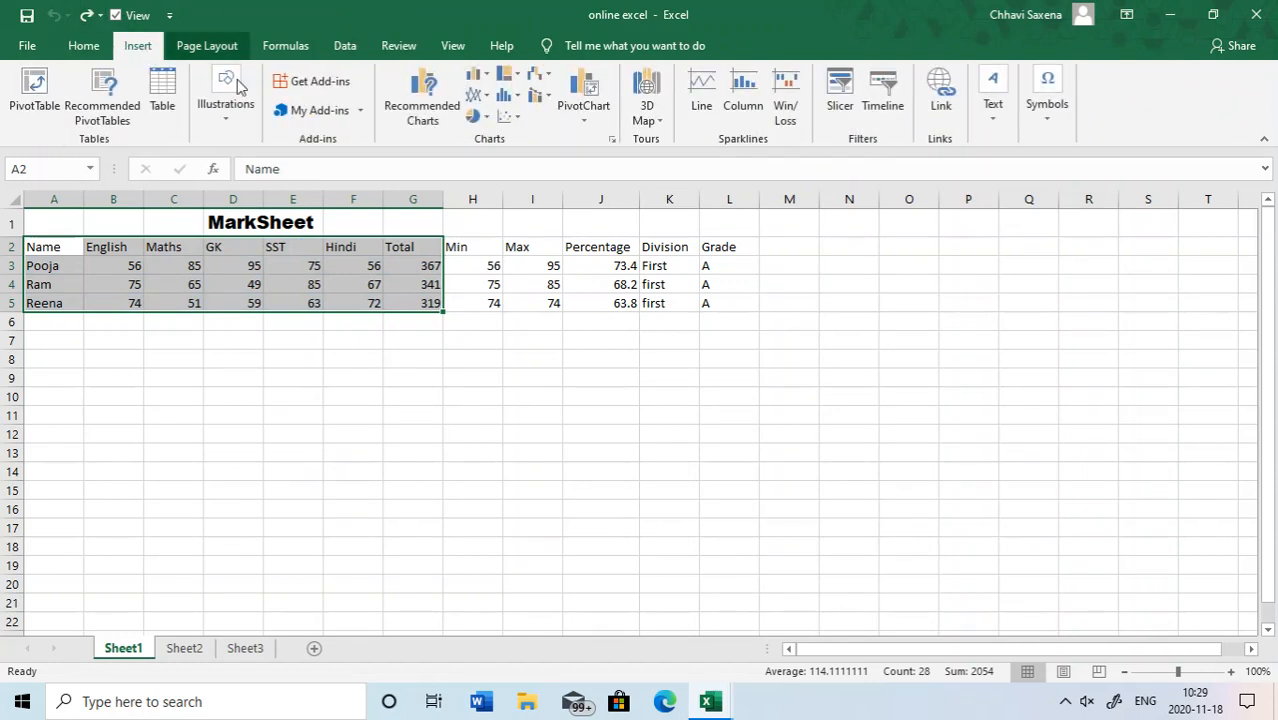
{"action": "left_click", "coordinate": [239, 125]}
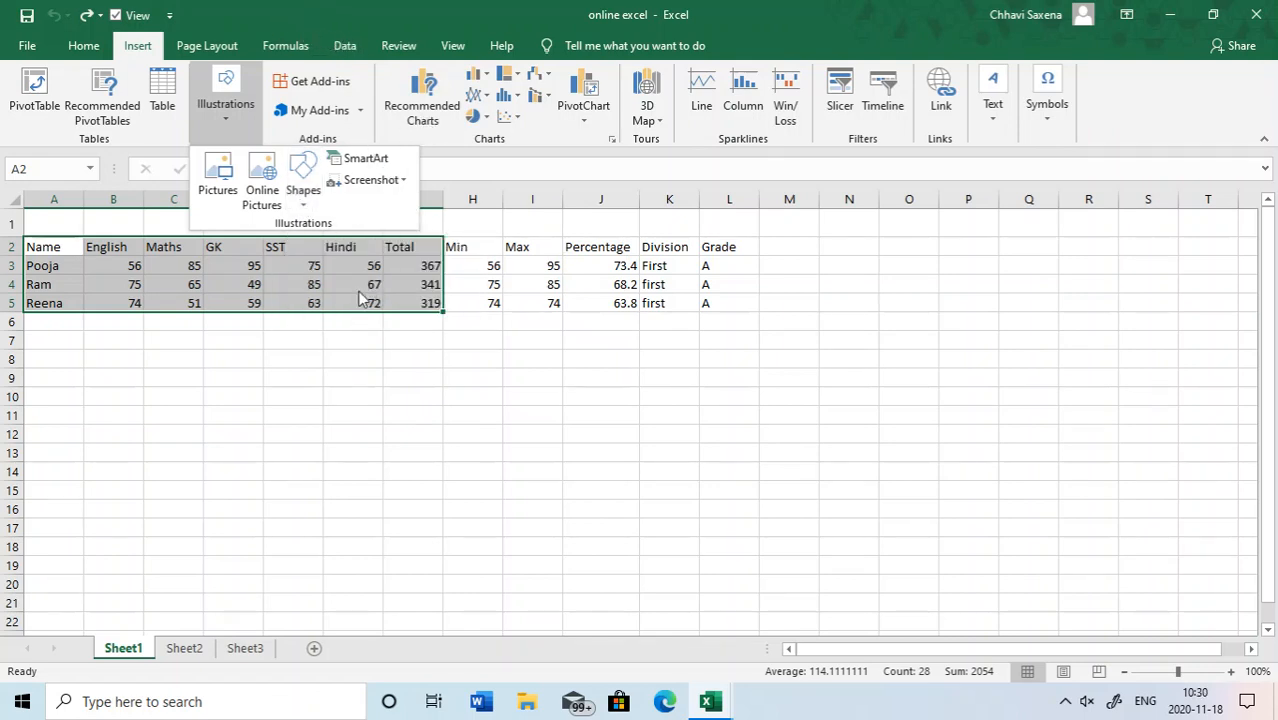
{"action": "left_click", "coordinate": [333, 418]}
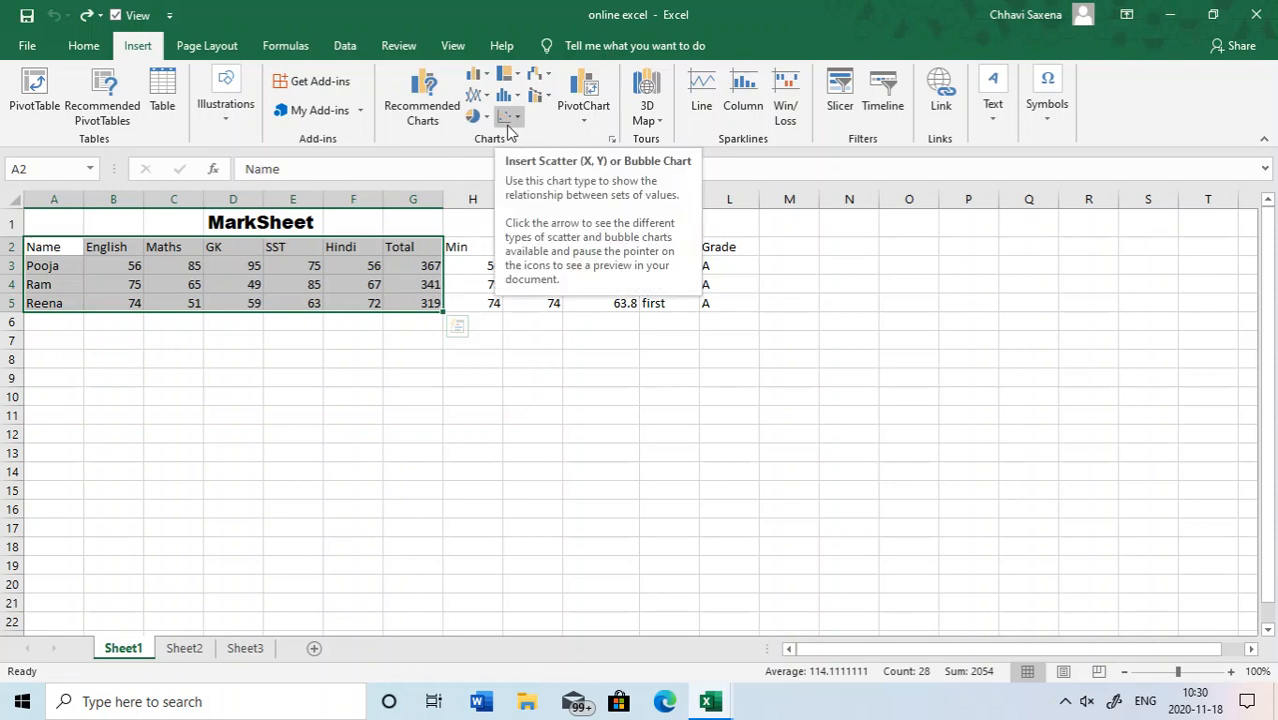
{"action": "left_click", "coordinate": [484, 77]}
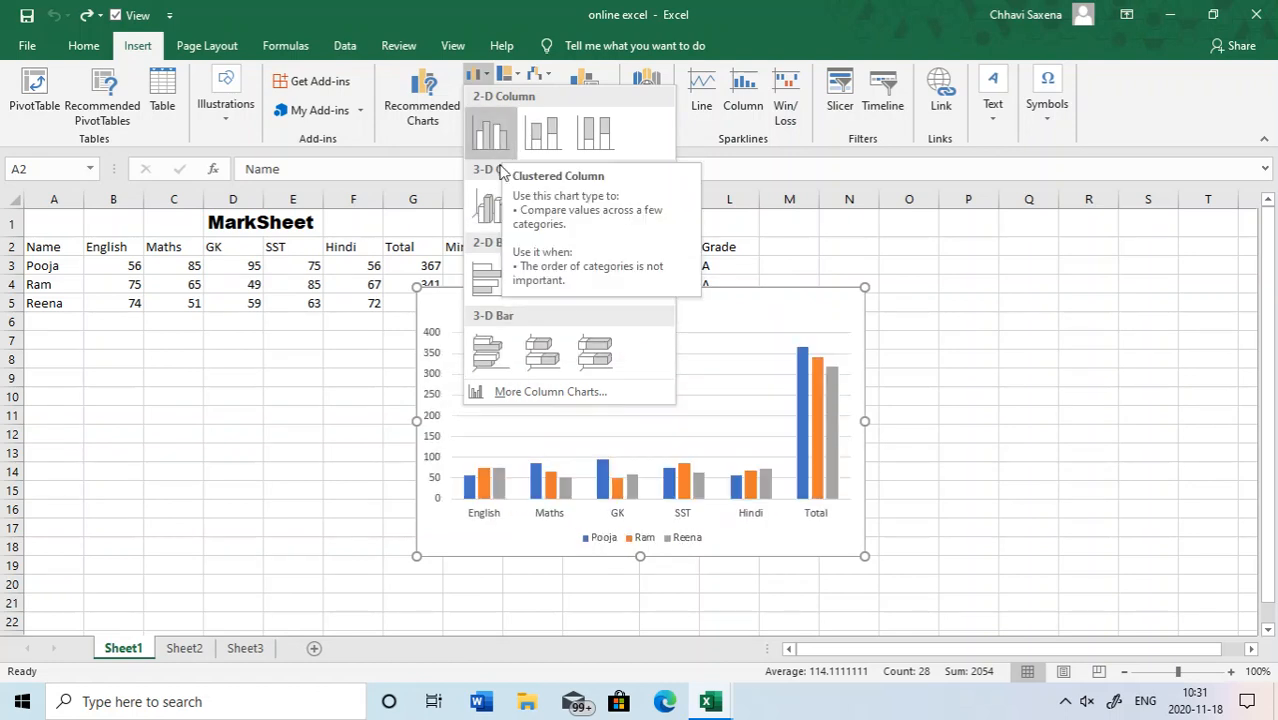
{"action": "left_click", "coordinate": [499, 205]}
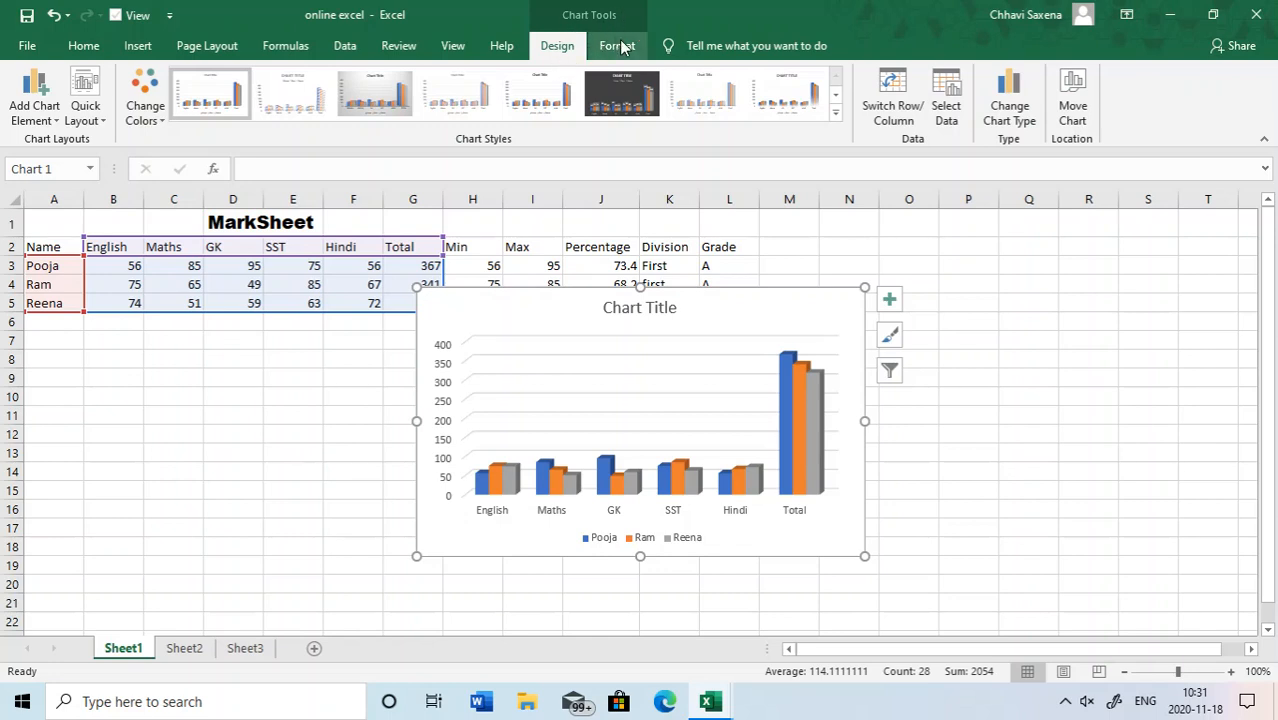
- Move the chart clear of the subject marks so its upper-left corner sits near cell K1
{"action": "left_click", "coordinate": [620, 47]}
{"action": "left_click", "coordinate": [558, 48]}
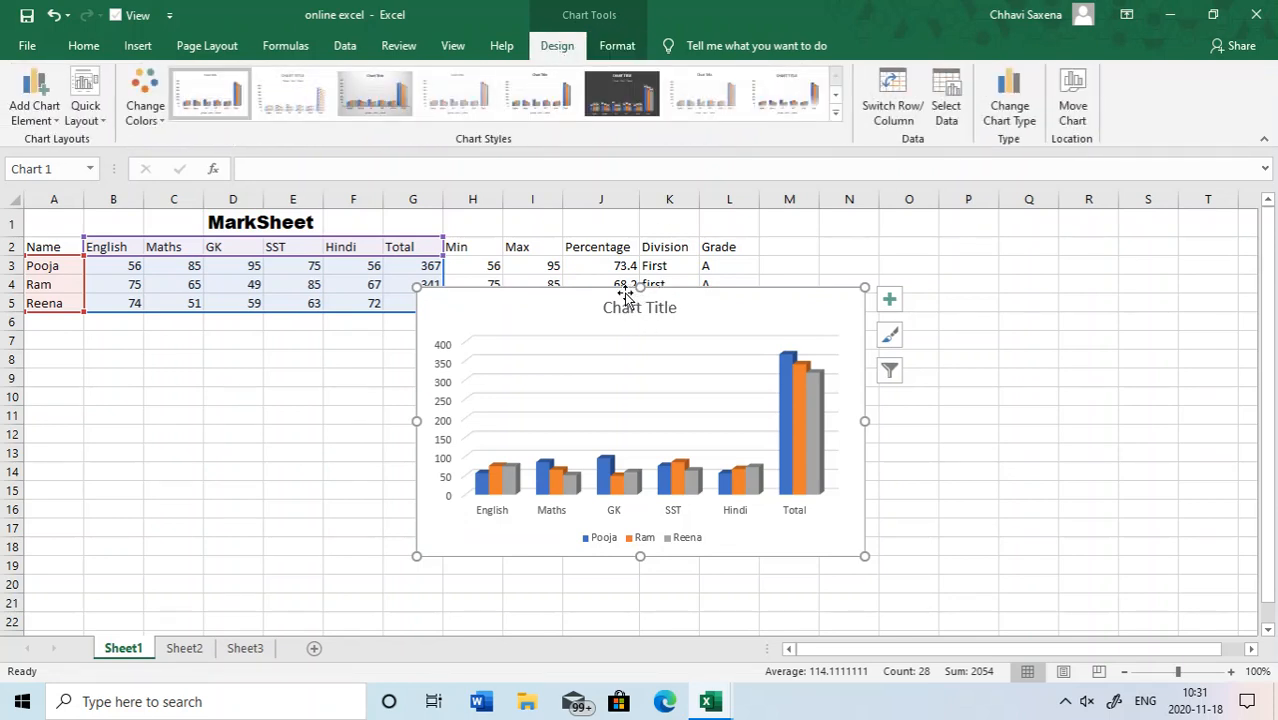
{"action": "left_click_drag", "start_coordinate": [625, 293], "coordinate": [845, 236]}
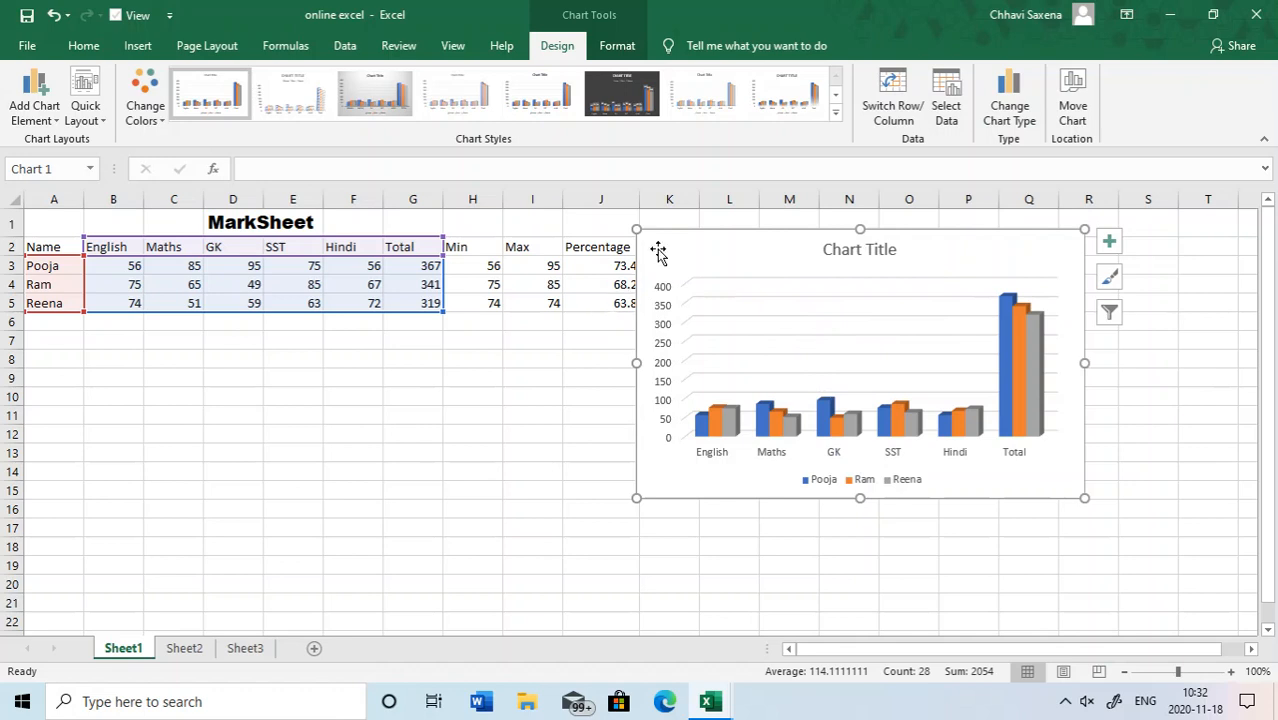
- Replace the chart title with "Marksheet"
{"action": "left_click", "coordinate": [853, 252]}
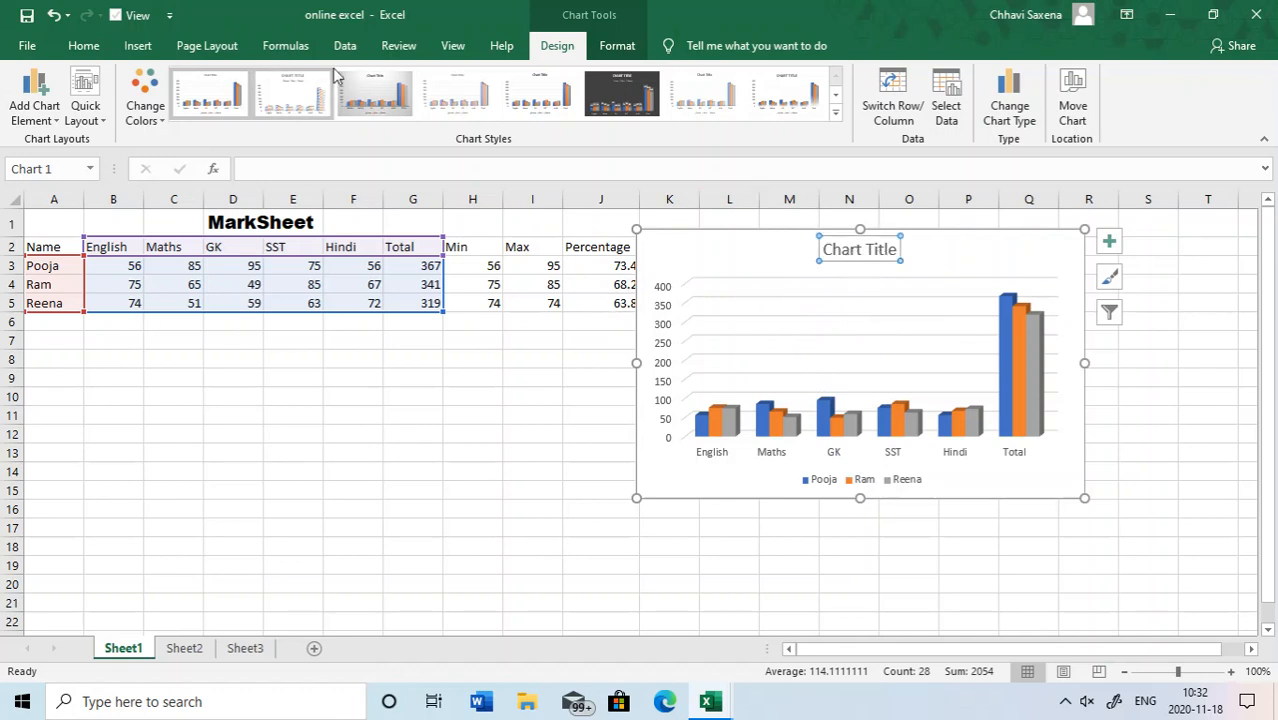
{"action": "left_click", "coordinate": [311, 167]}
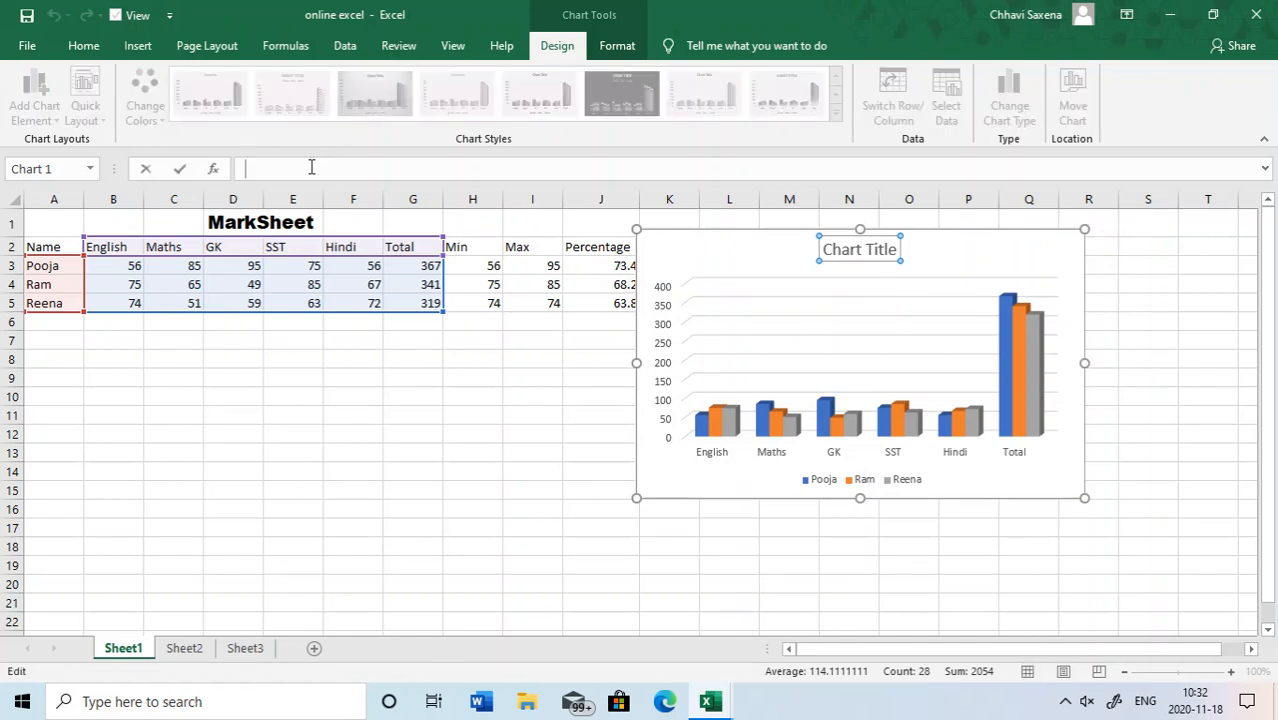
{"action": "type", "text": "Marksheet"}
{"action": "key", "text": "Return"}
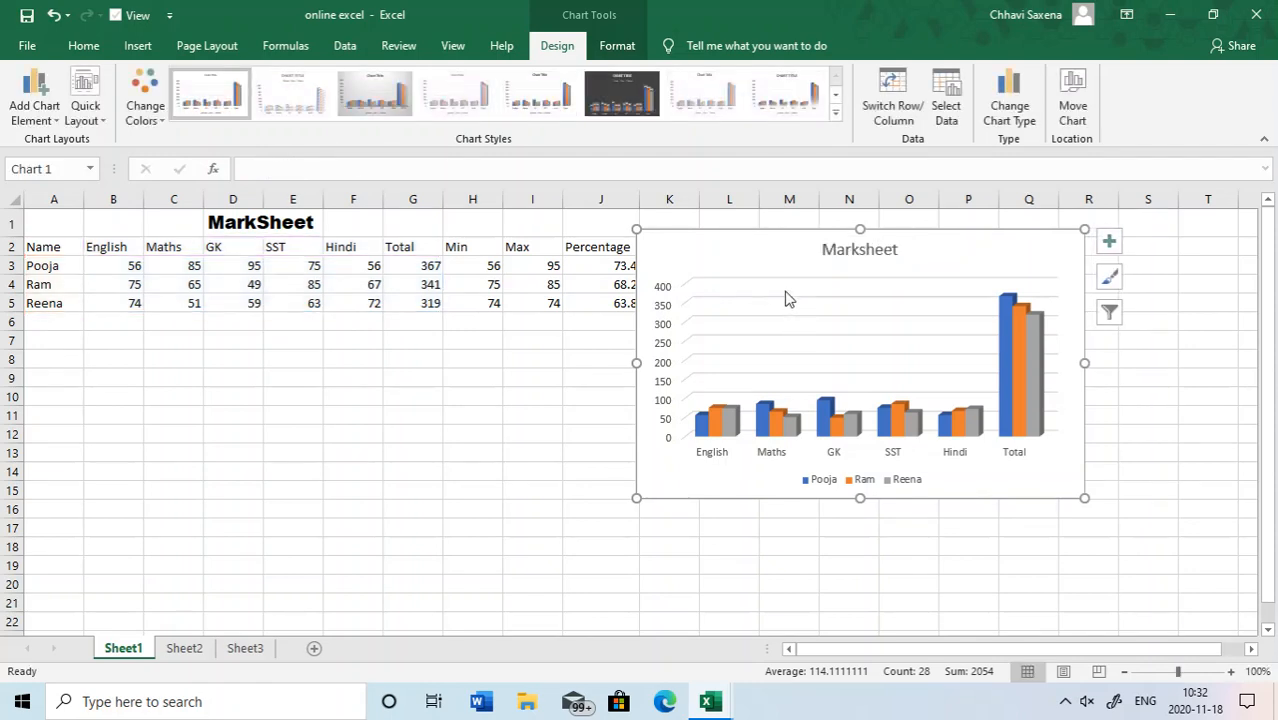
- Format the chart title in bold red text at font size 16
{"action": "left_click", "coordinate": [828, 254]}
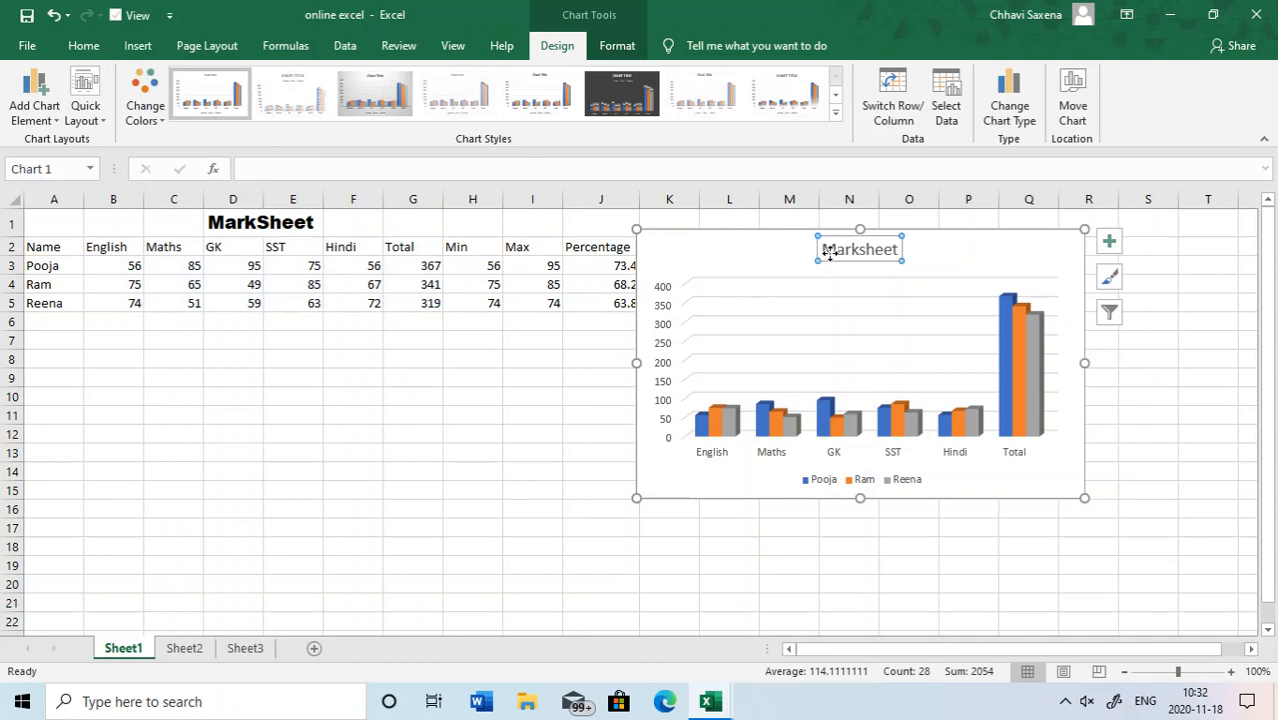
{"action": "left_click", "coordinate": [83, 45]}
{"action": "left_click", "coordinate": [327, 112]}
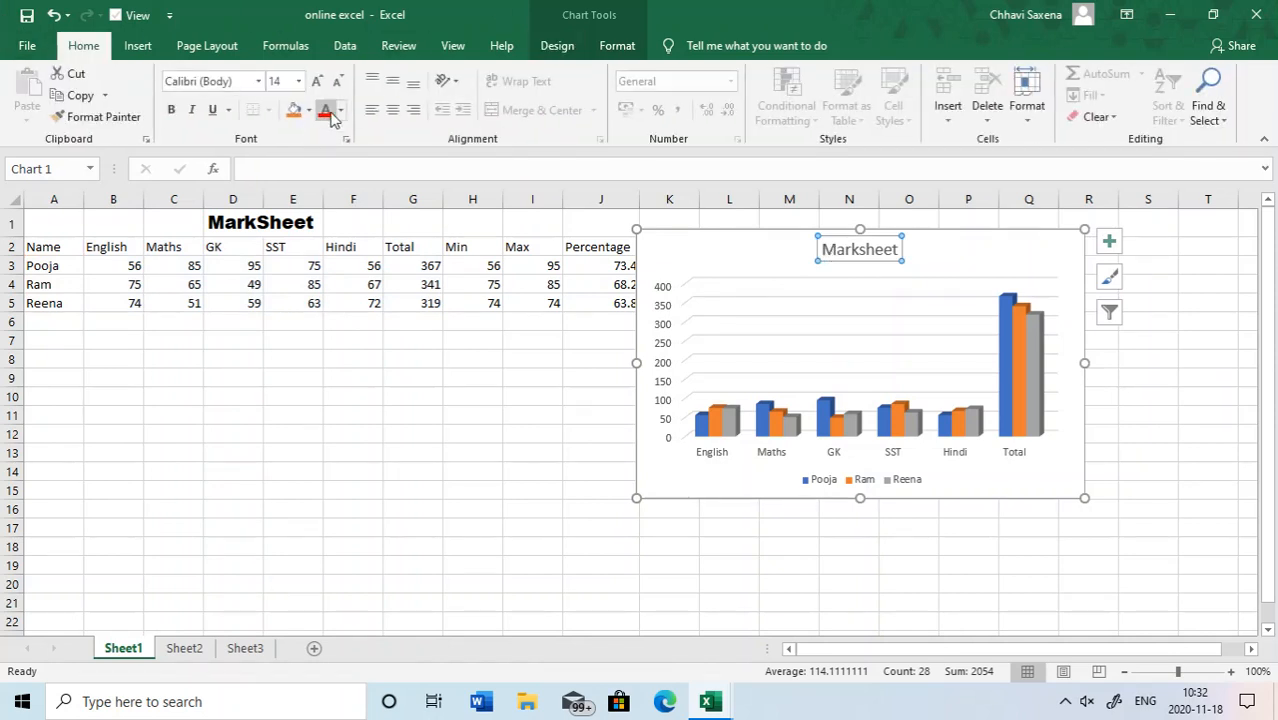
{"action": "left_click", "coordinate": [171, 109]}
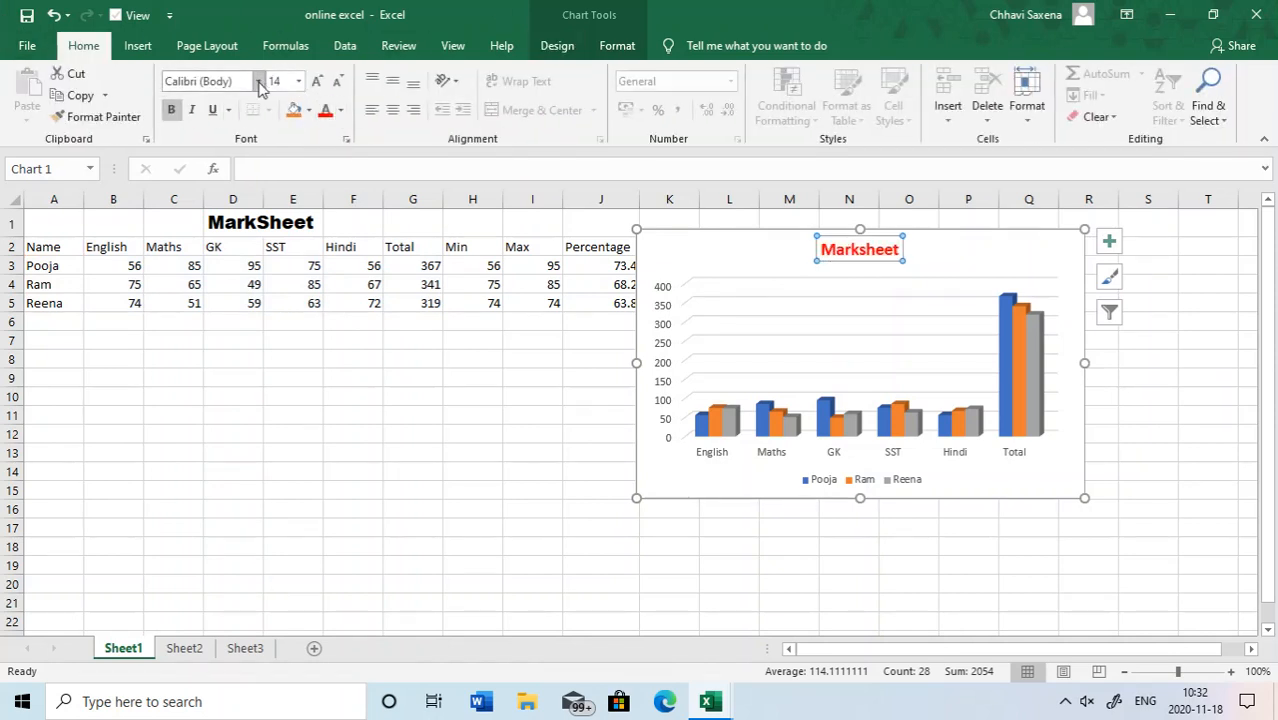
{"action": "left_click", "coordinate": [317, 82]}
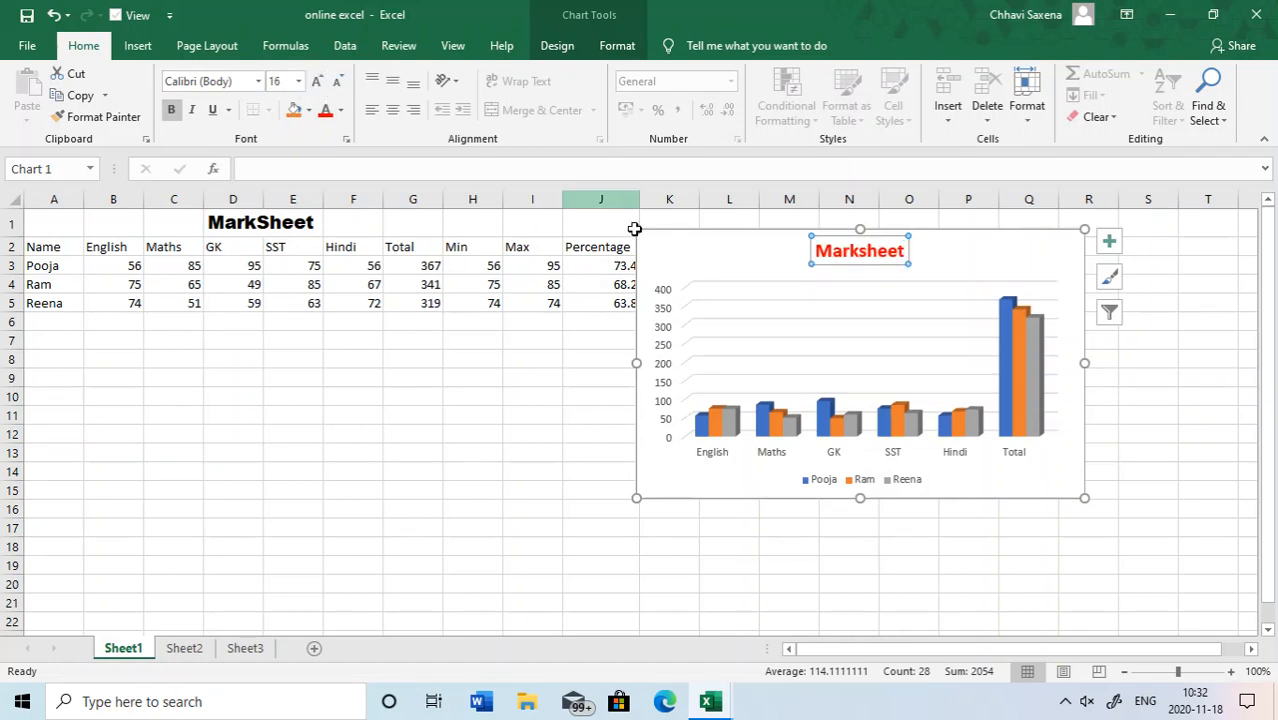
{"action": "left_click", "coordinate": [722, 342]}
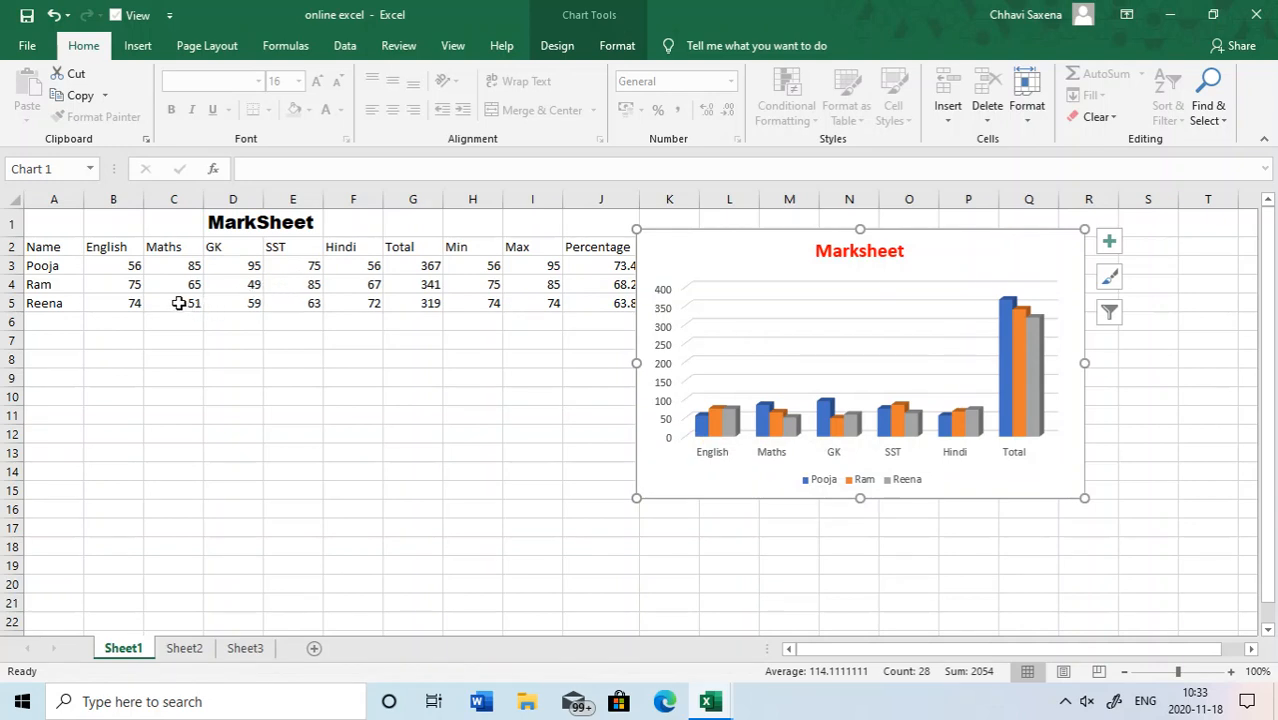
- Compare the marks in the sheet with the chart by selecting each student's data series in turn
{"action": "left_click", "coordinate": [137, 268]}
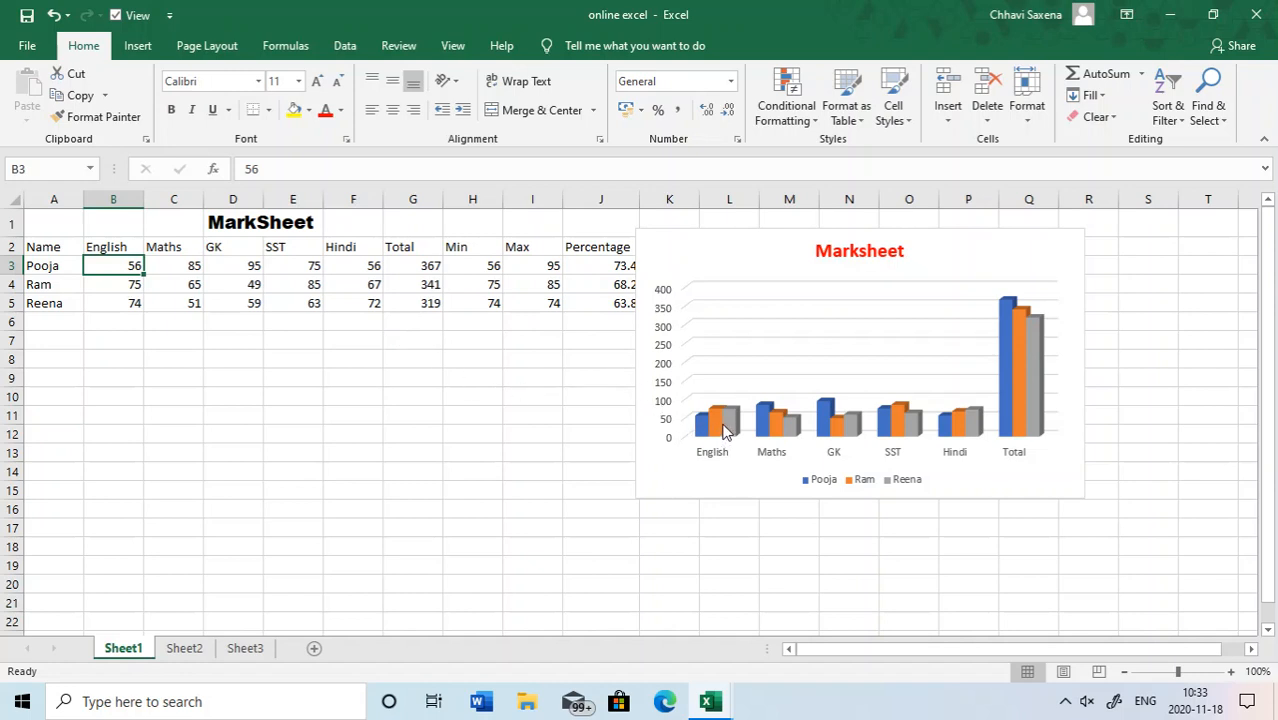
{"action": "mouse_move", "coordinate": [726, 418]}
{"action": "left_click", "coordinate": [962, 418]}
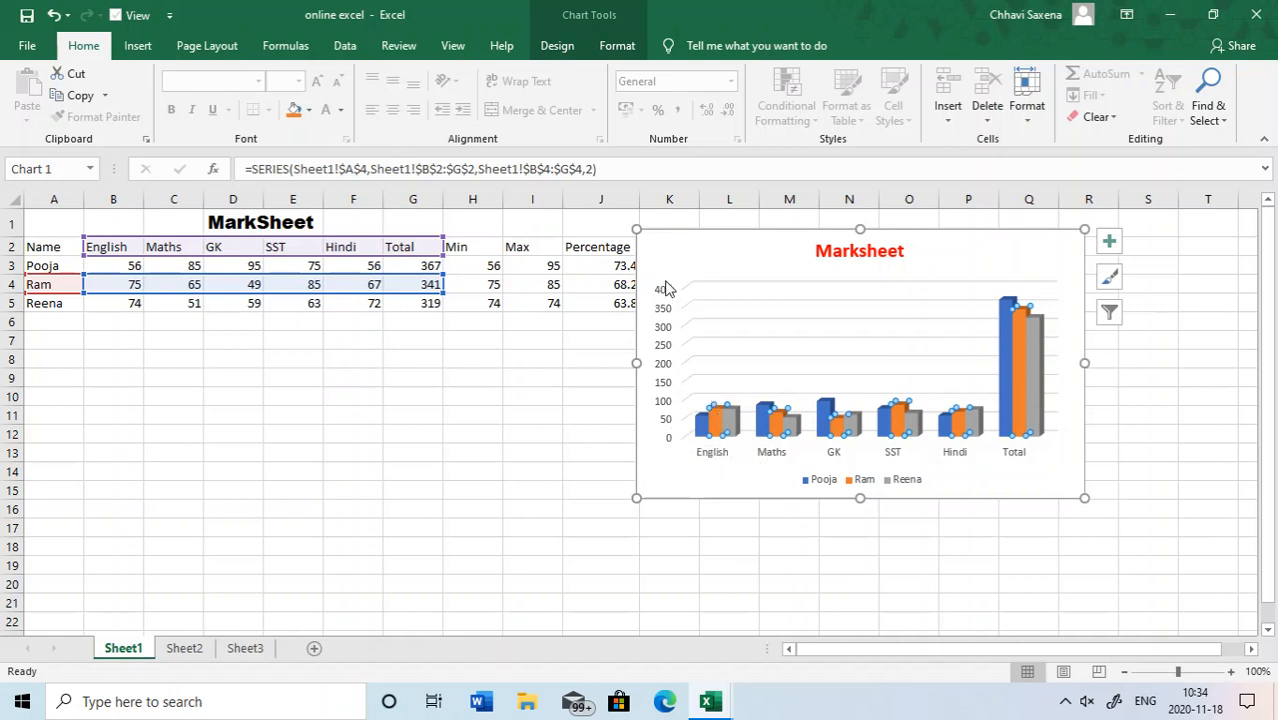
{"action": "left_click", "coordinate": [1040, 363]}
{"action": "left_click", "coordinate": [1019, 345]}
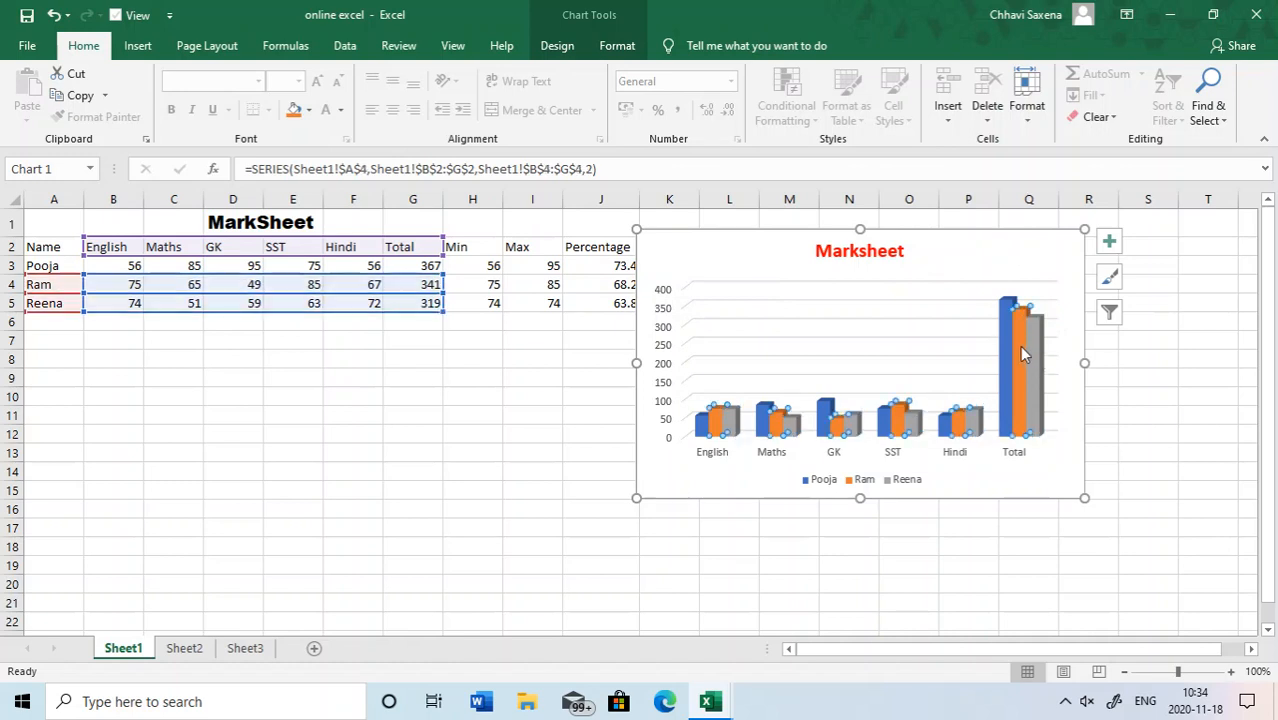
{"action": "left_click", "coordinate": [1006, 334]}
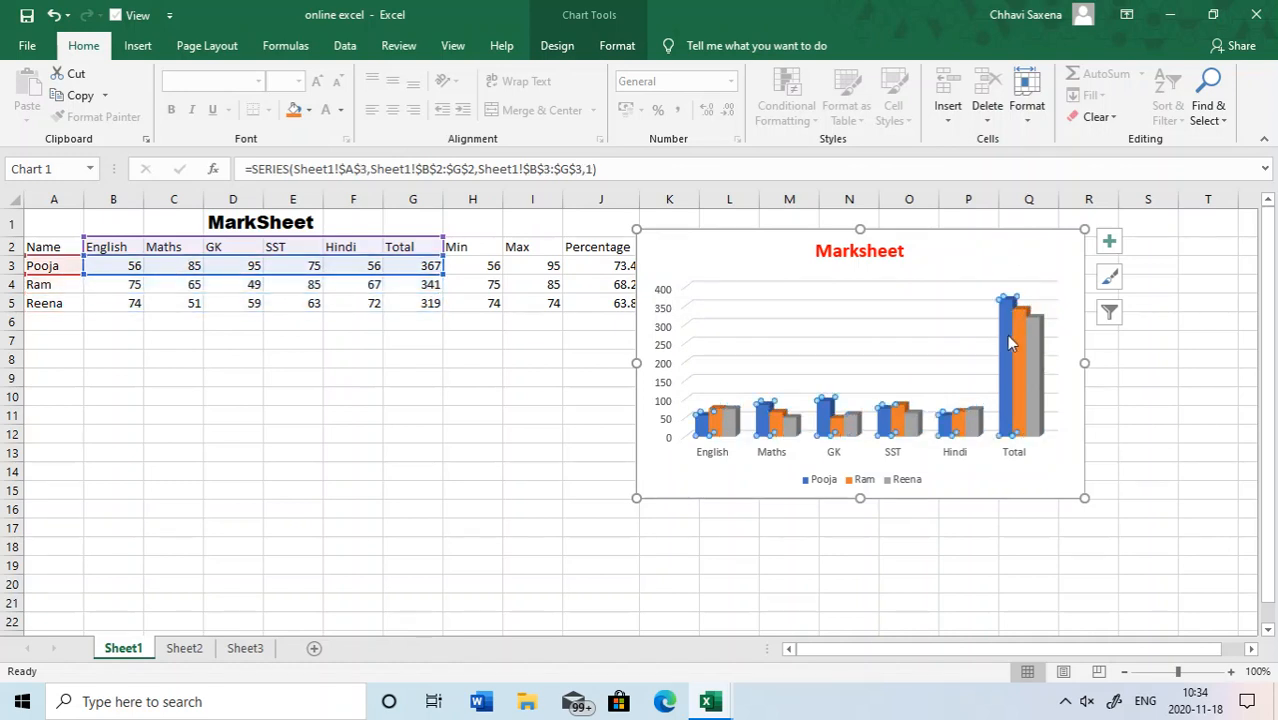
{"action": "left_click", "coordinate": [1035, 322]}
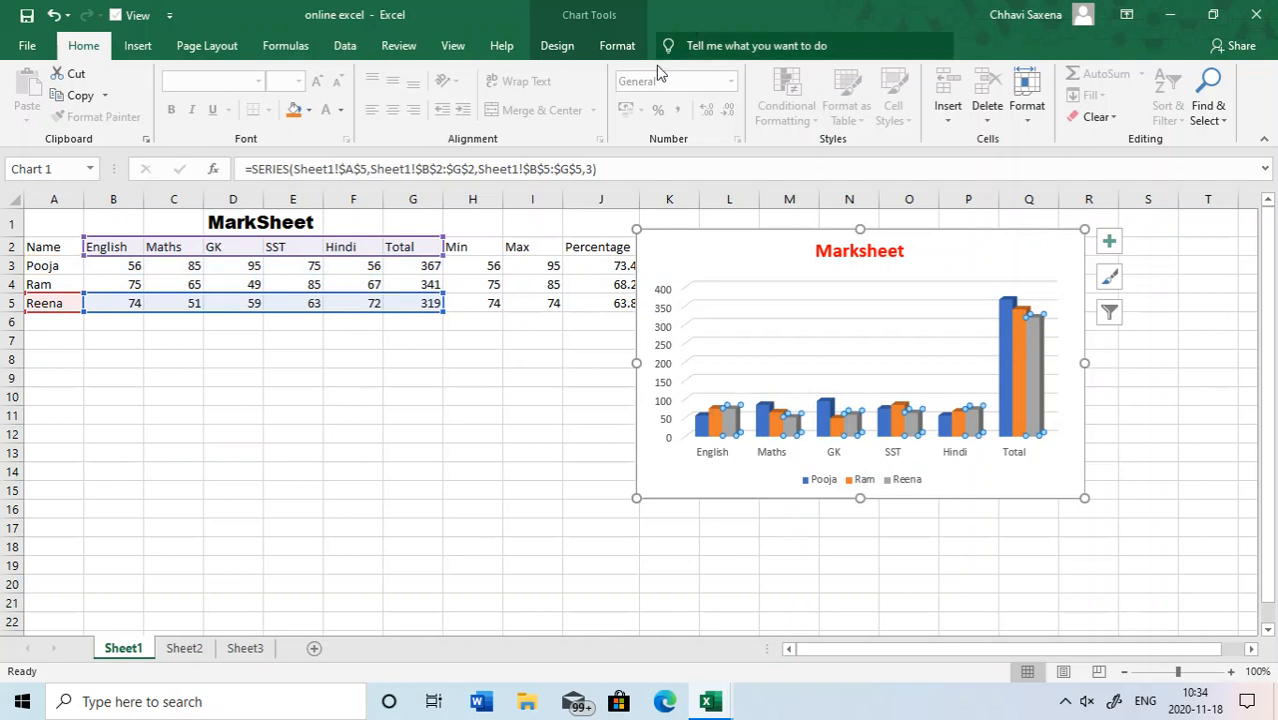
- Recolour the chart with the fourth Colorful palette, giving green, blue and gold columns
{"action": "left_click", "coordinate": [556, 46]}
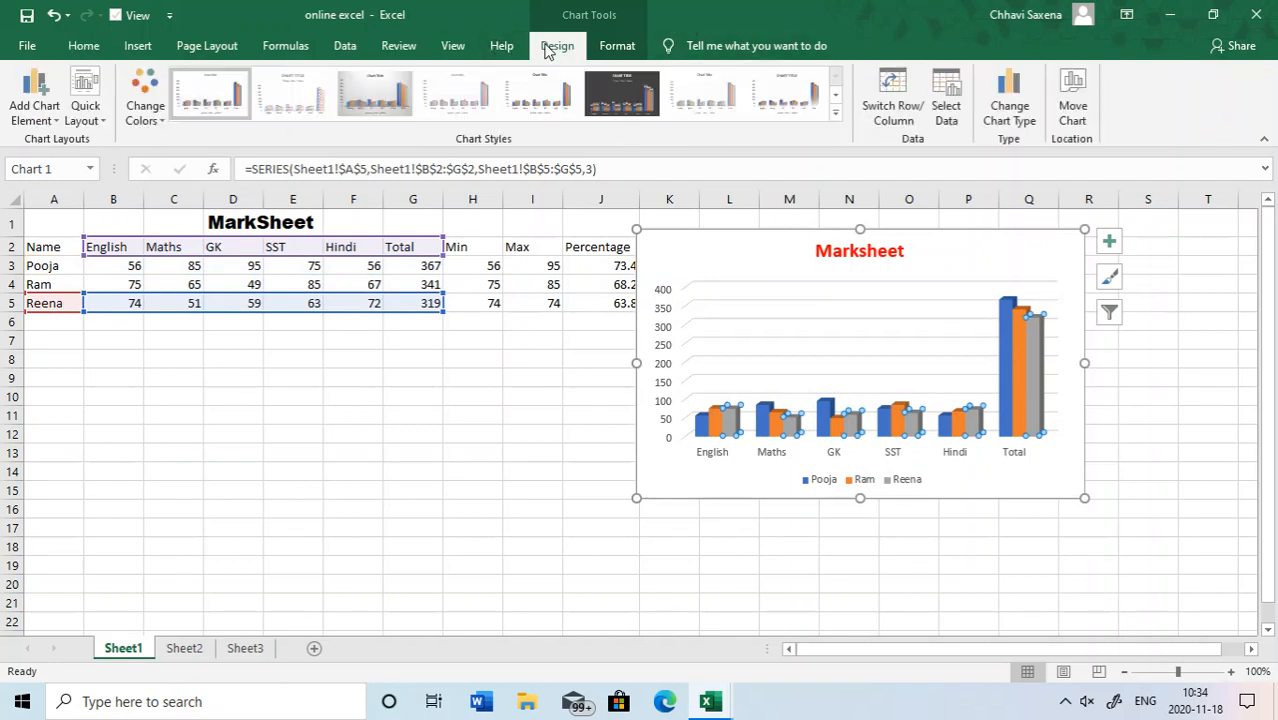
{"action": "left_click", "coordinate": [150, 113]}
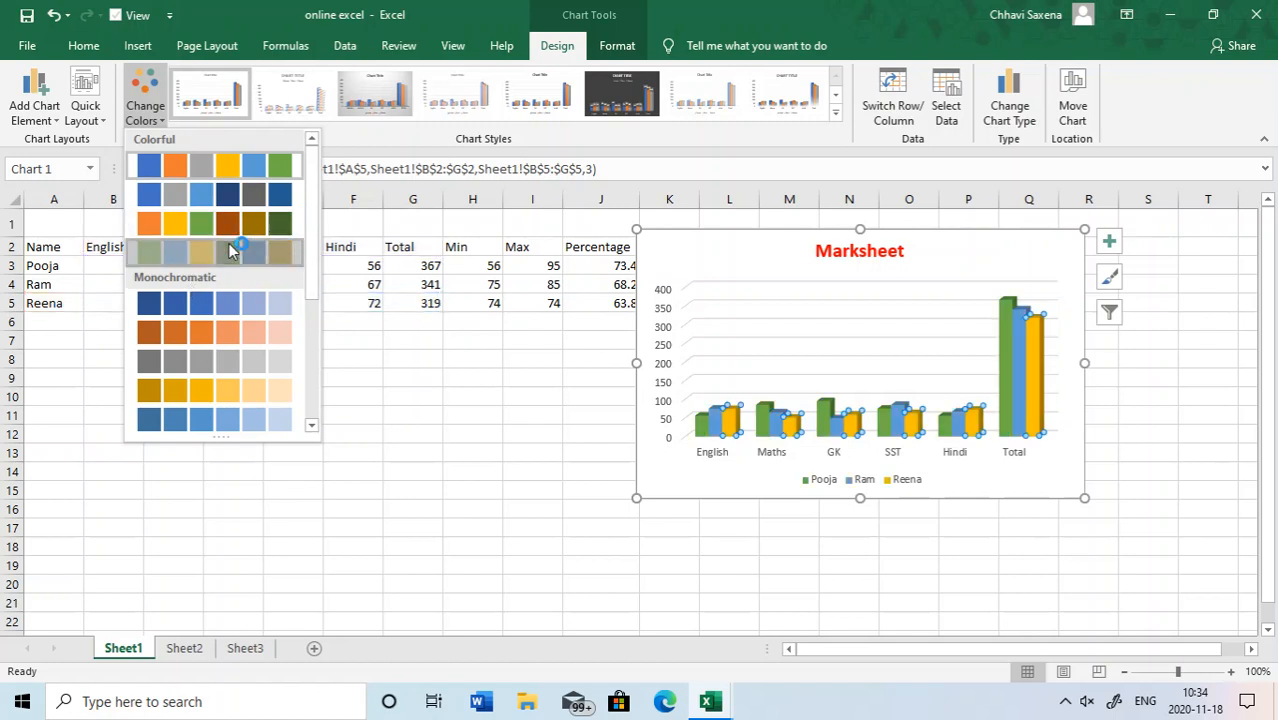
{"action": "left_click", "coordinate": [229, 250]}
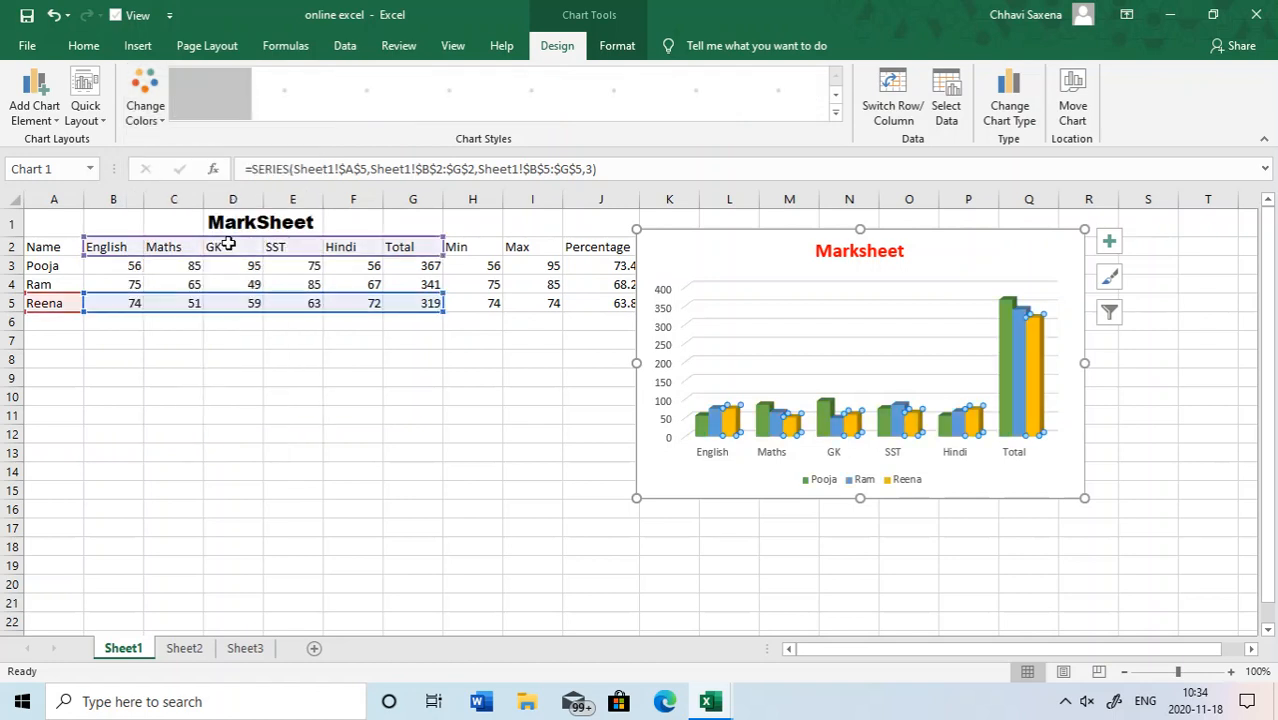
- Apply Quick Layout 1 to the whole chart, followed by Layout 2 with the legend above the columns and data labels
{"action": "left_click", "coordinate": [694, 235]}
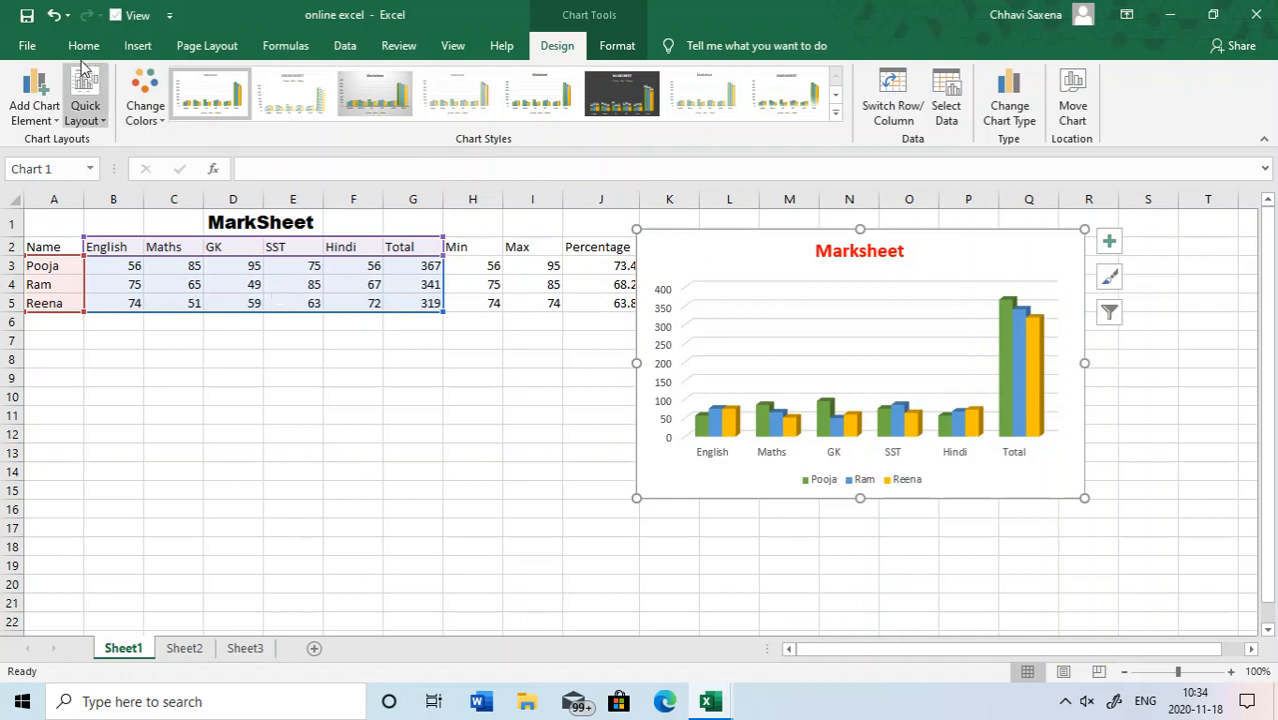
{"action": "left_click", "coordinate": [95, 119]}
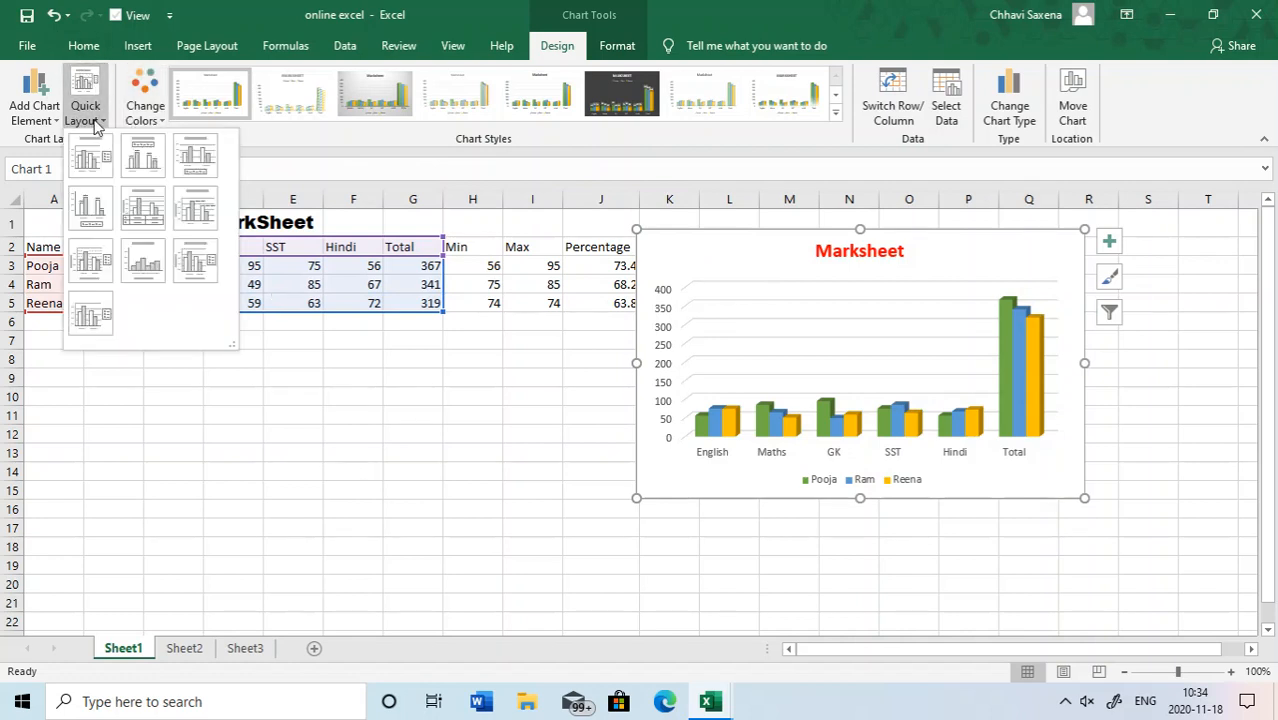
{"action": "left_click", "coordinate": [86, 175]}
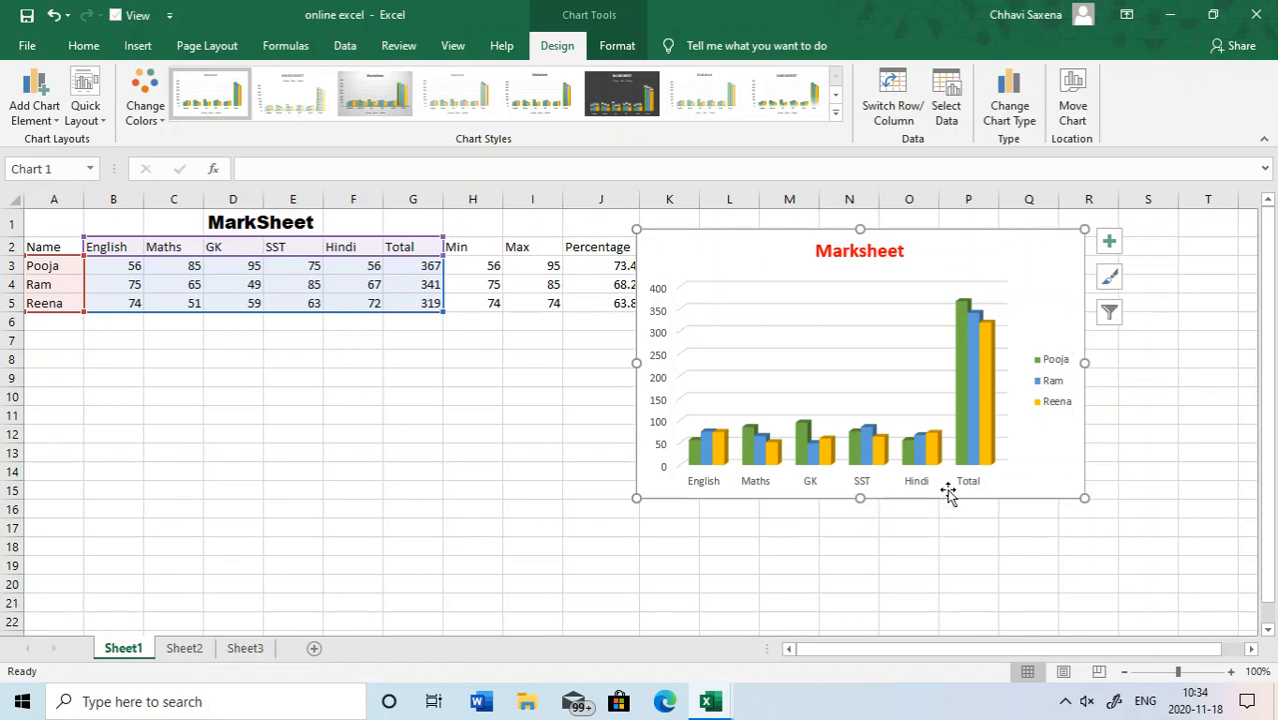
{"action": "left_click", "coordinate": [86, 108]}
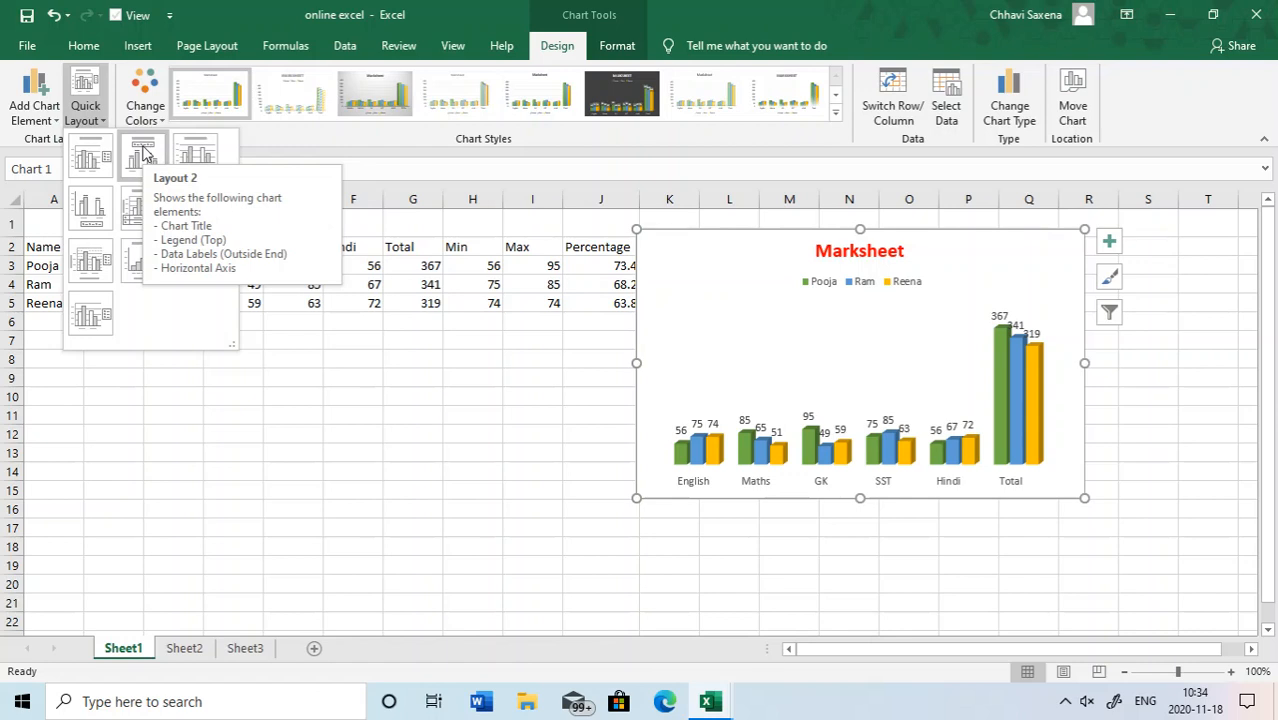
{"action": "left_click", "coordinate": [143, 152]}
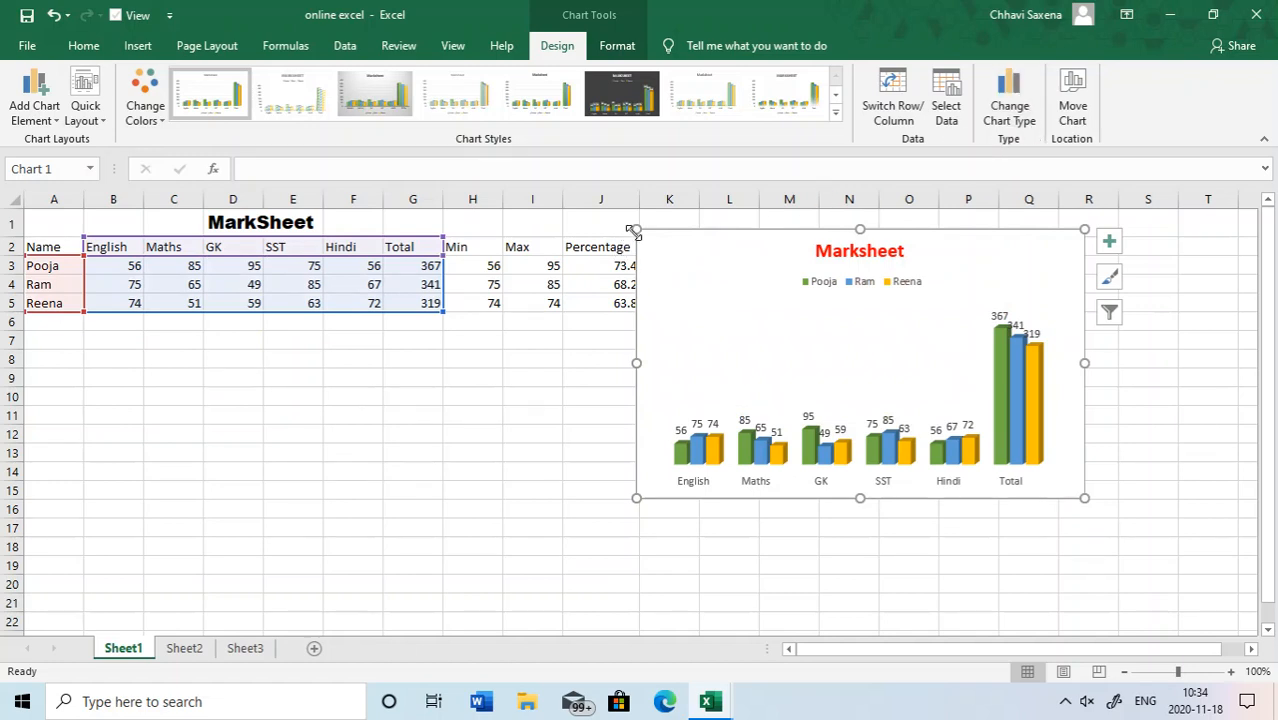
- Enlarge the chart towards the data table so it spans from column I and extends down to row 18
{"action": "left_click_drag", "start_coordinate": [632, 227], "coordinate": [585, 215]}
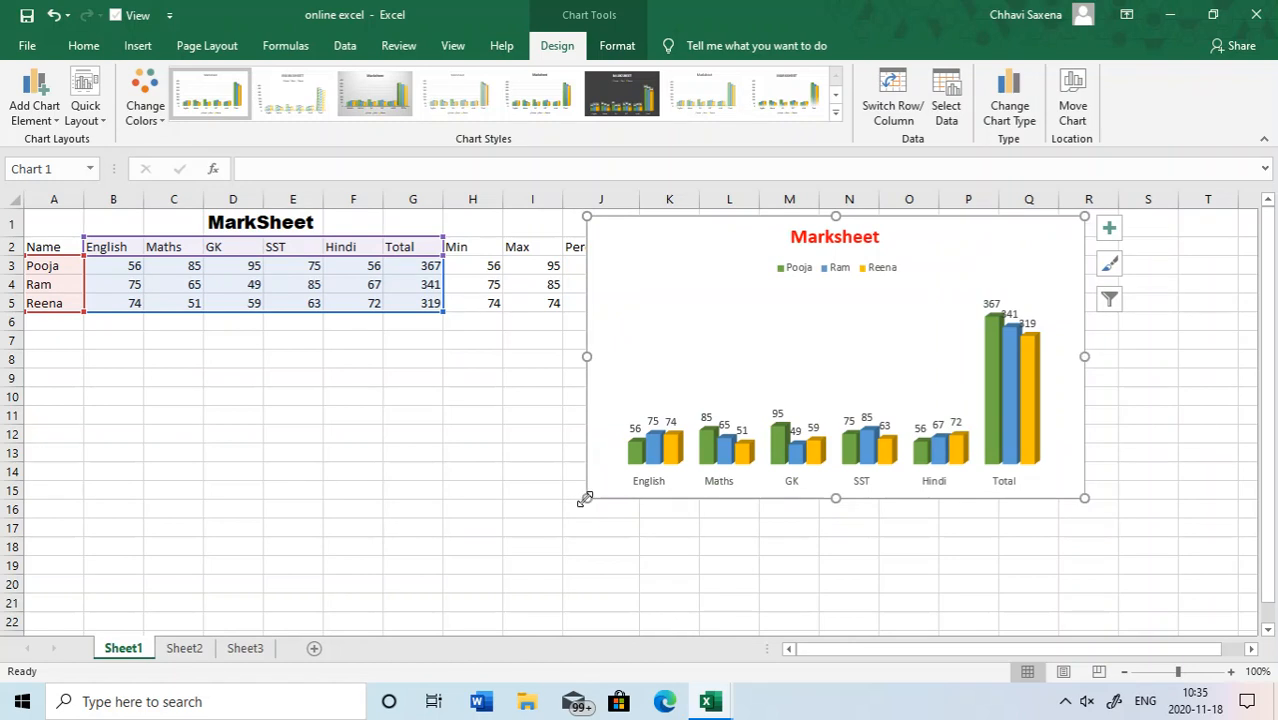
{"action": "left_click_drag", "start_coordinate": [586, 498], "coordinate": [518, 556]}
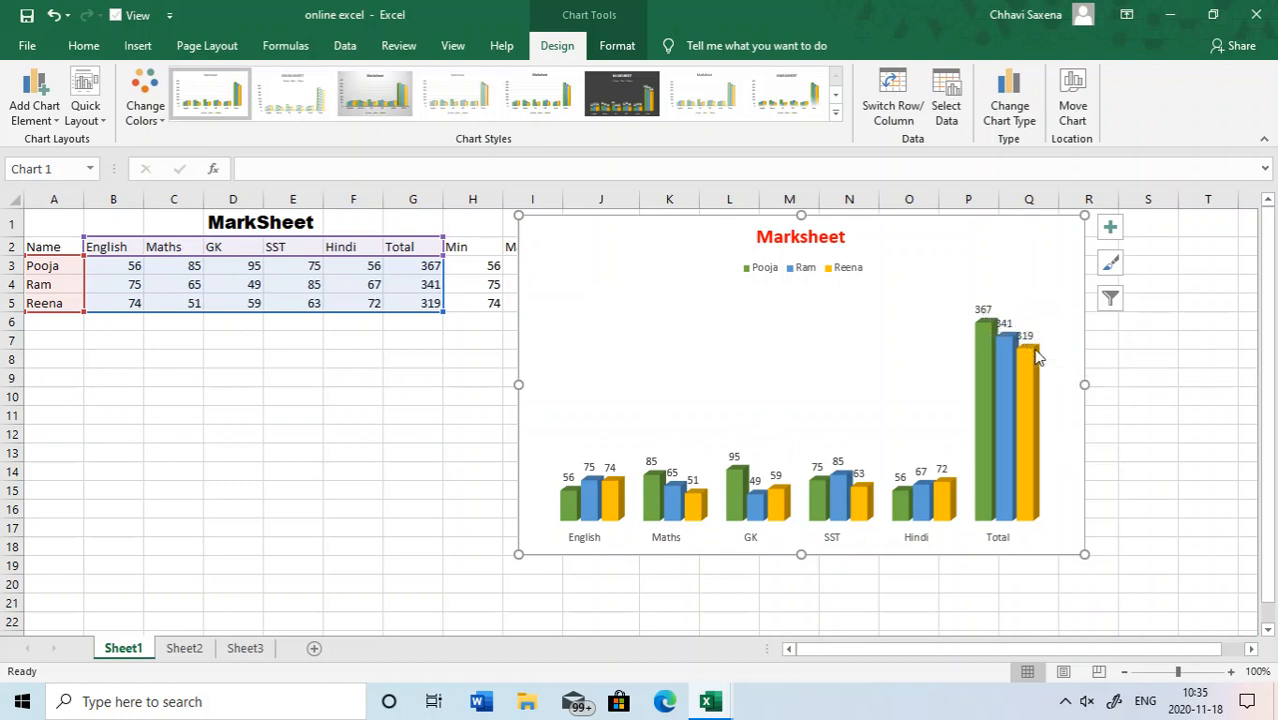
- Apply Quick Layout 3 to the chart, followed by Layout 5 with its data table and vertical axis title
{"action": "left_click", "coordinate": [85, 110]}
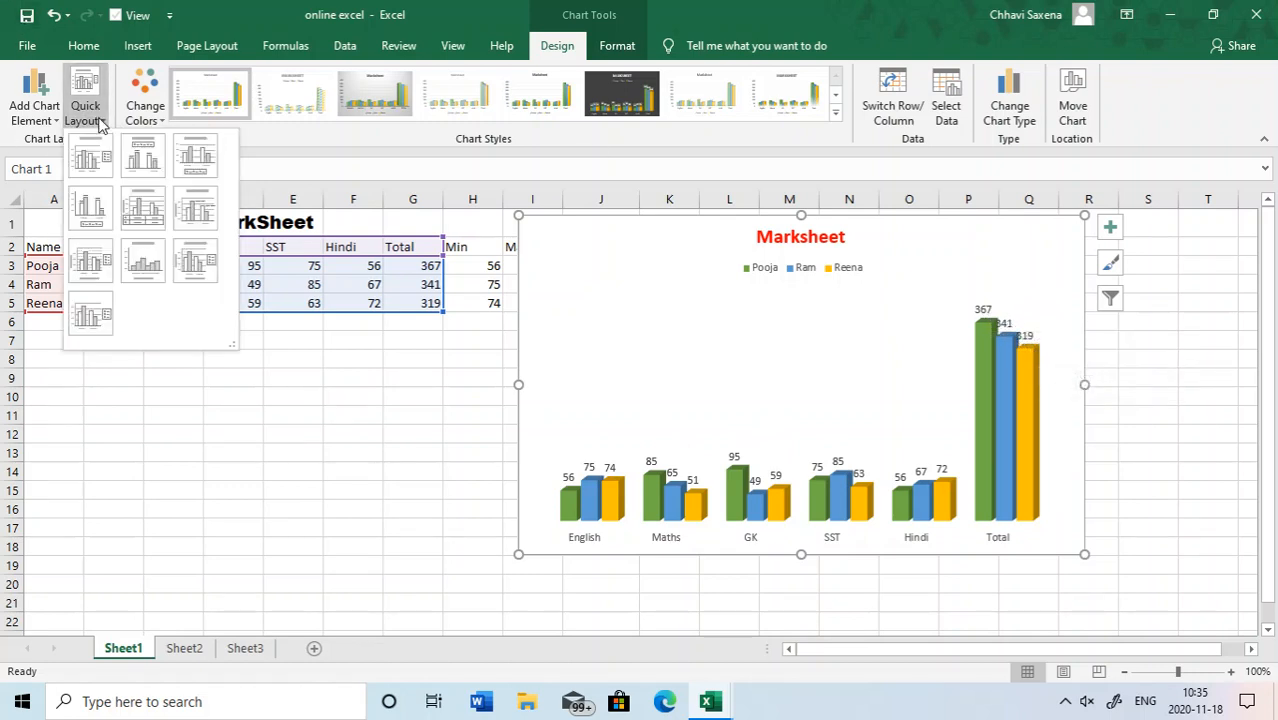
{"action": "left_click", "coordinate": [193, 152]}
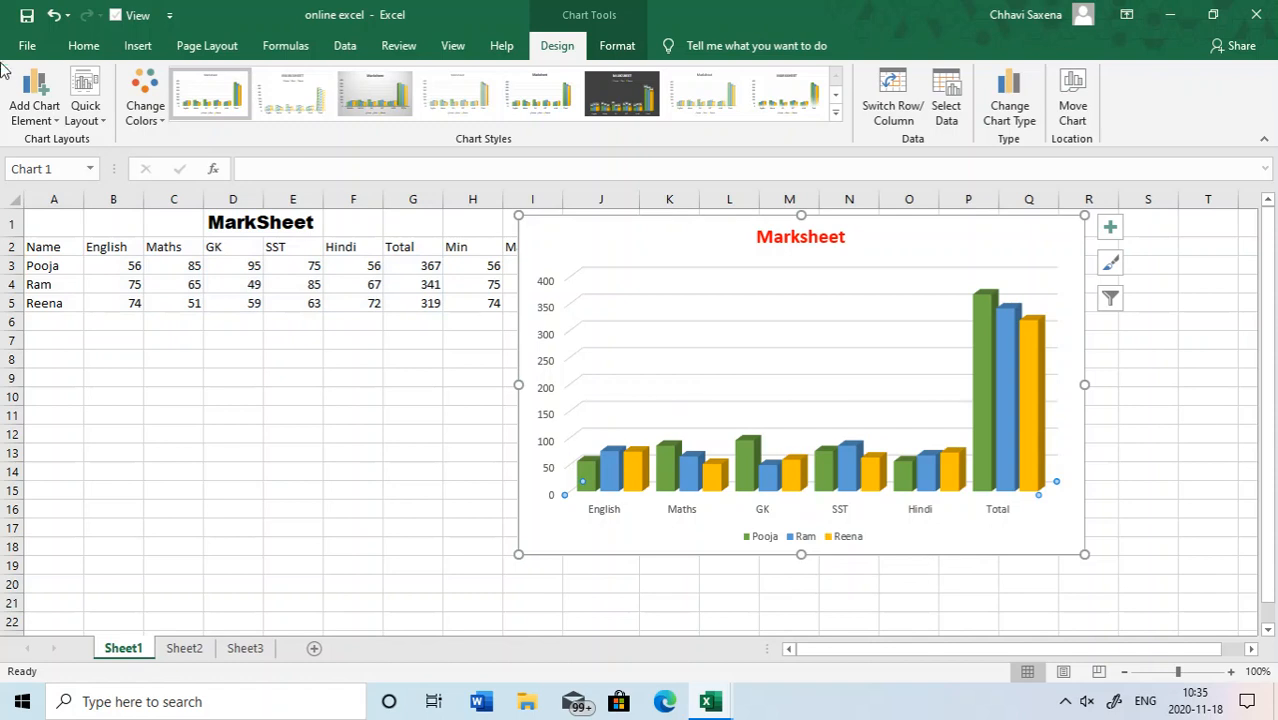
{"action": "left_click", "coordinate": [86, 108]}
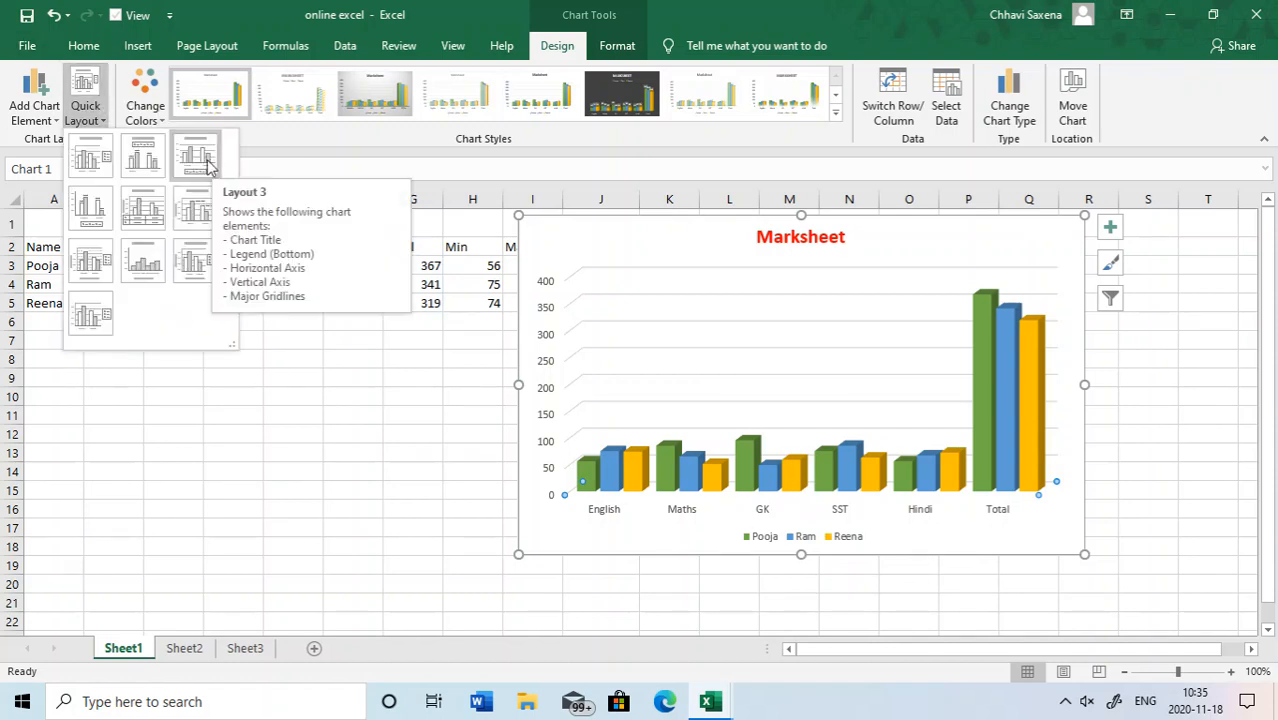
{"action": "left_click", "coordinate": [145, 210]}
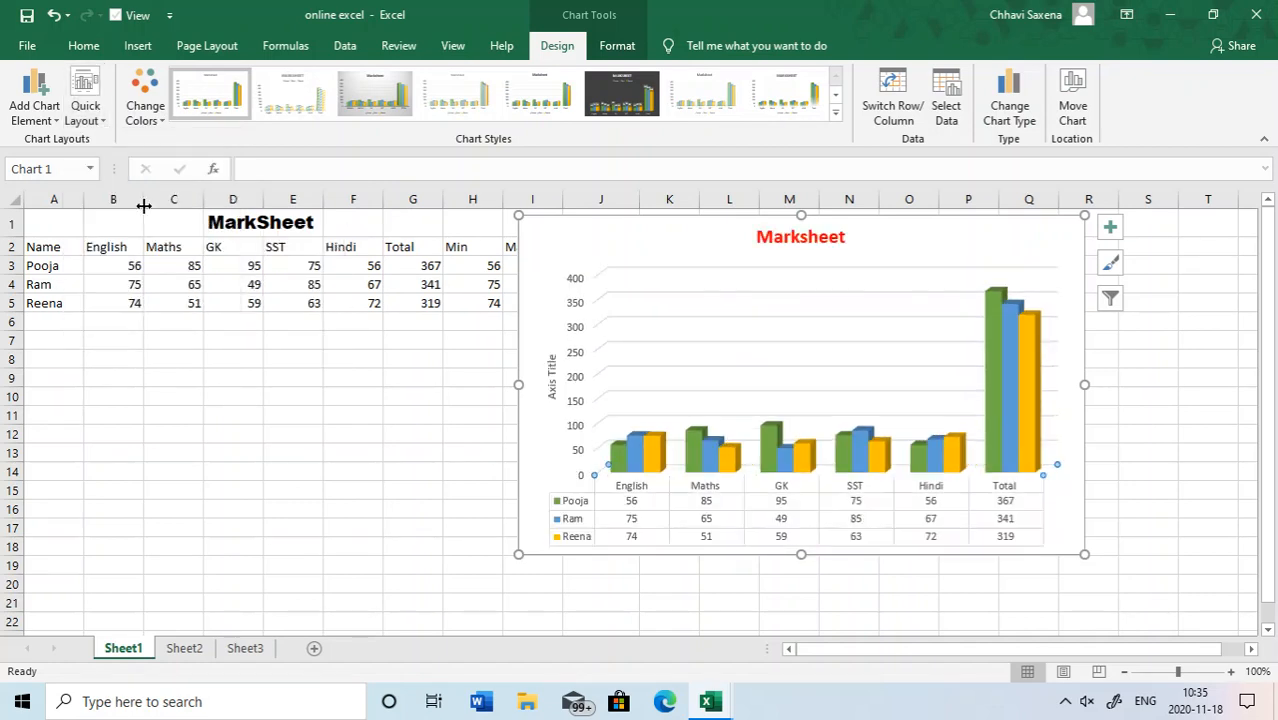
{"action": "left_click", "coordinate": [815, 508]}
{"action": "left_click", "coordinate": [773, 352]}
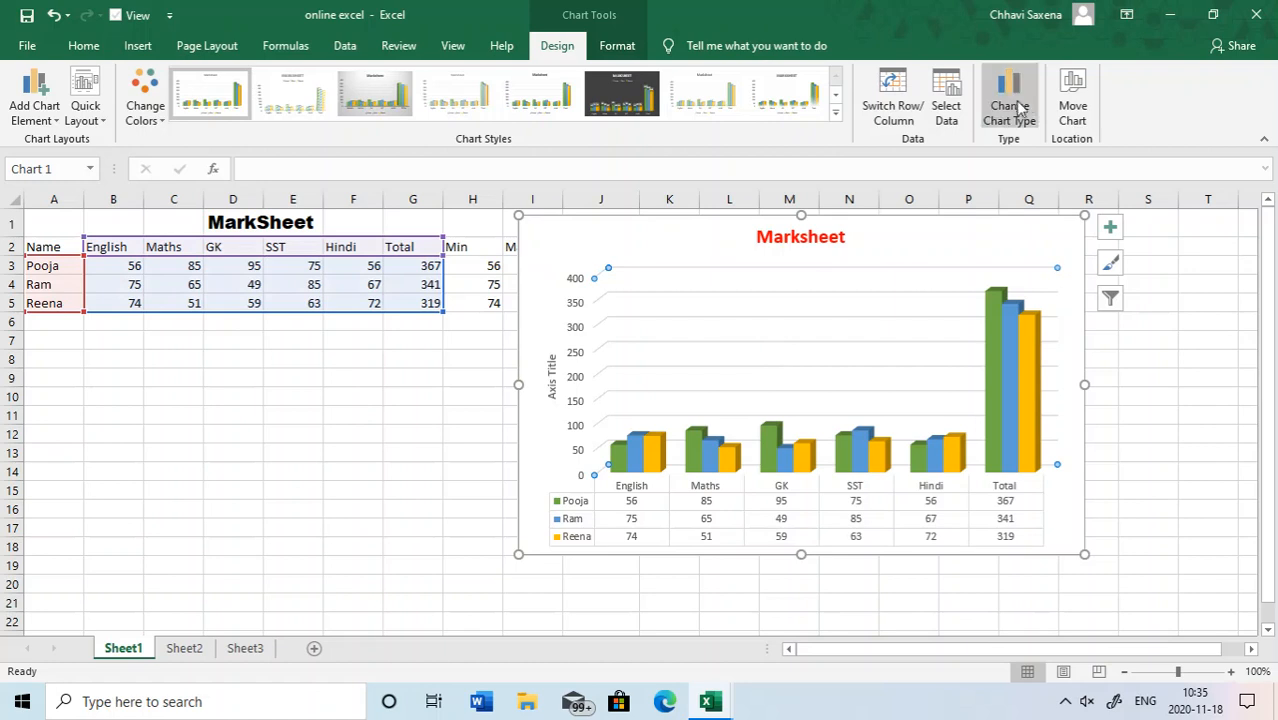
- Replace the vertical axis title with "School marksheet"
{"action": "left_click", "coordinate": [549, 380]}
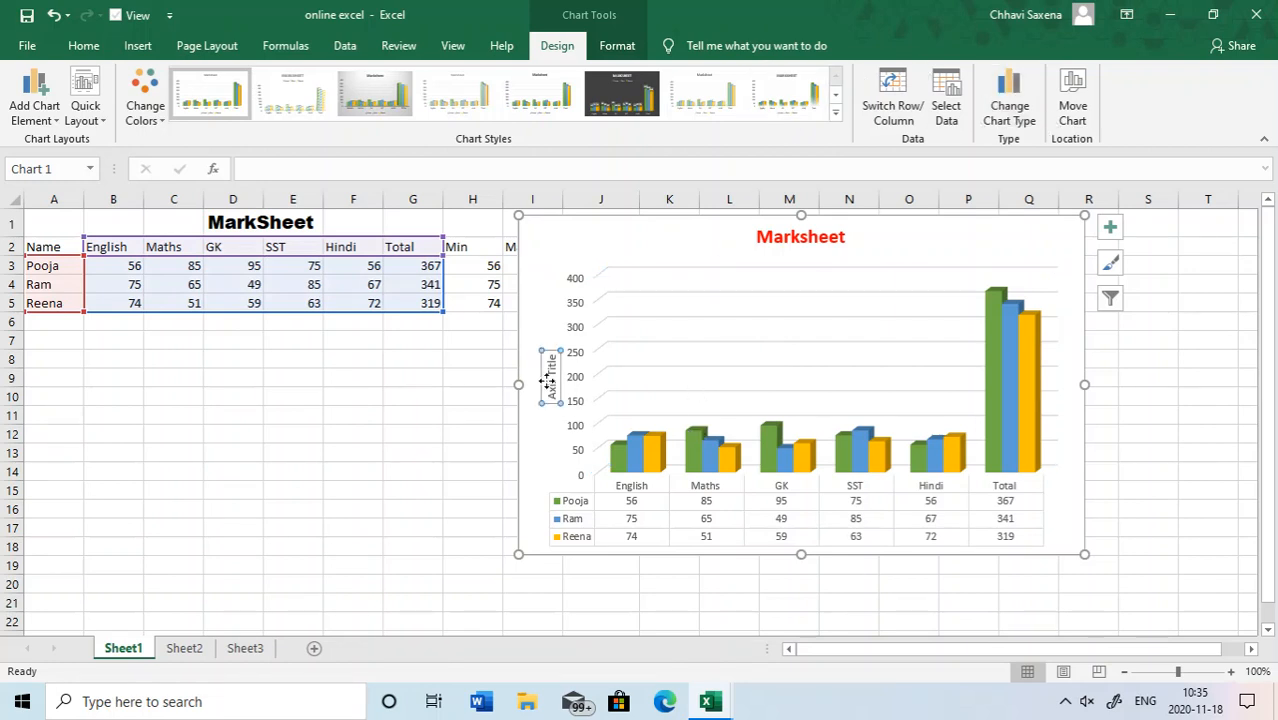
{"action": "left_click", "coordinate": [255, 166]}
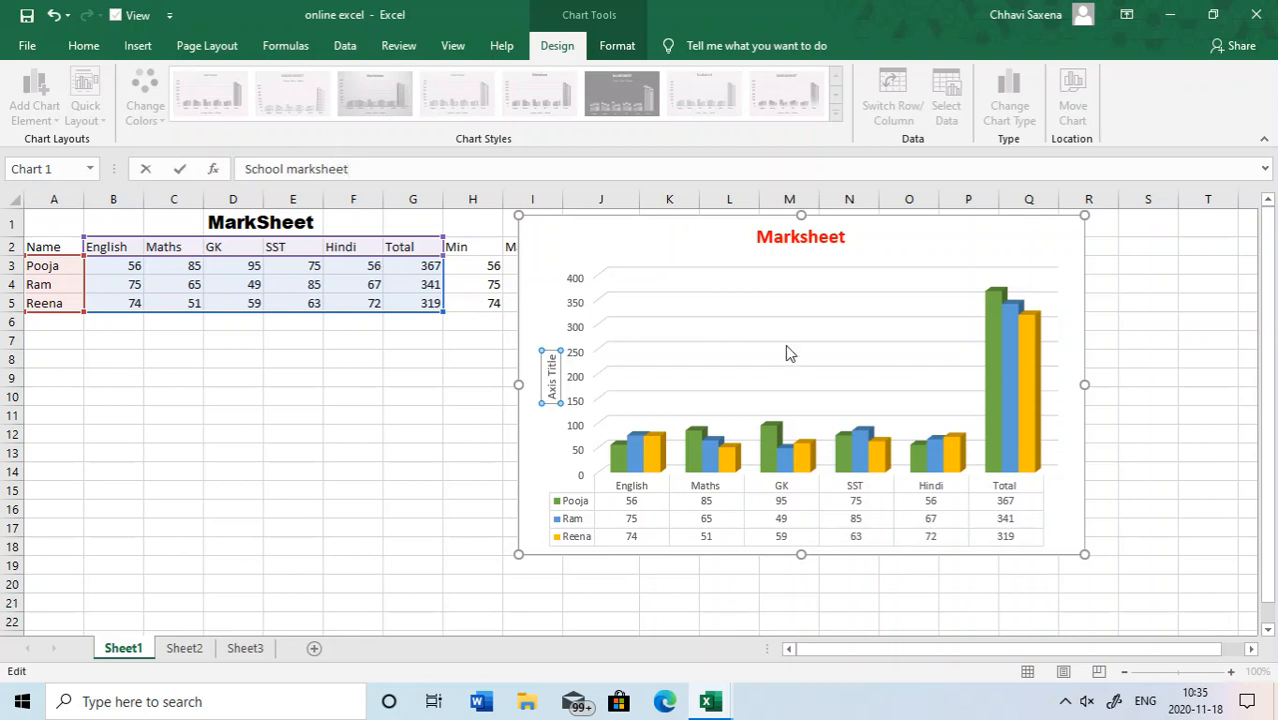
{"action": "key", "text": "Return"}
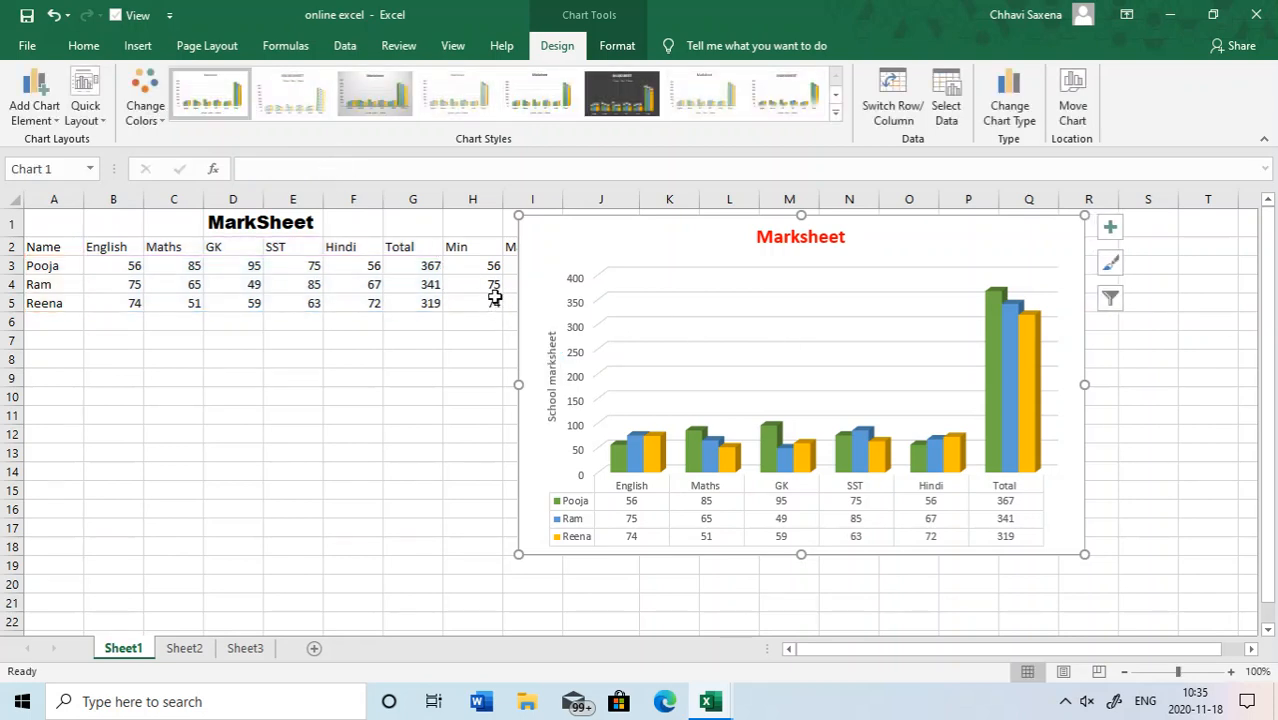
{"action": "left_click", "coordinate": [550, 345]}
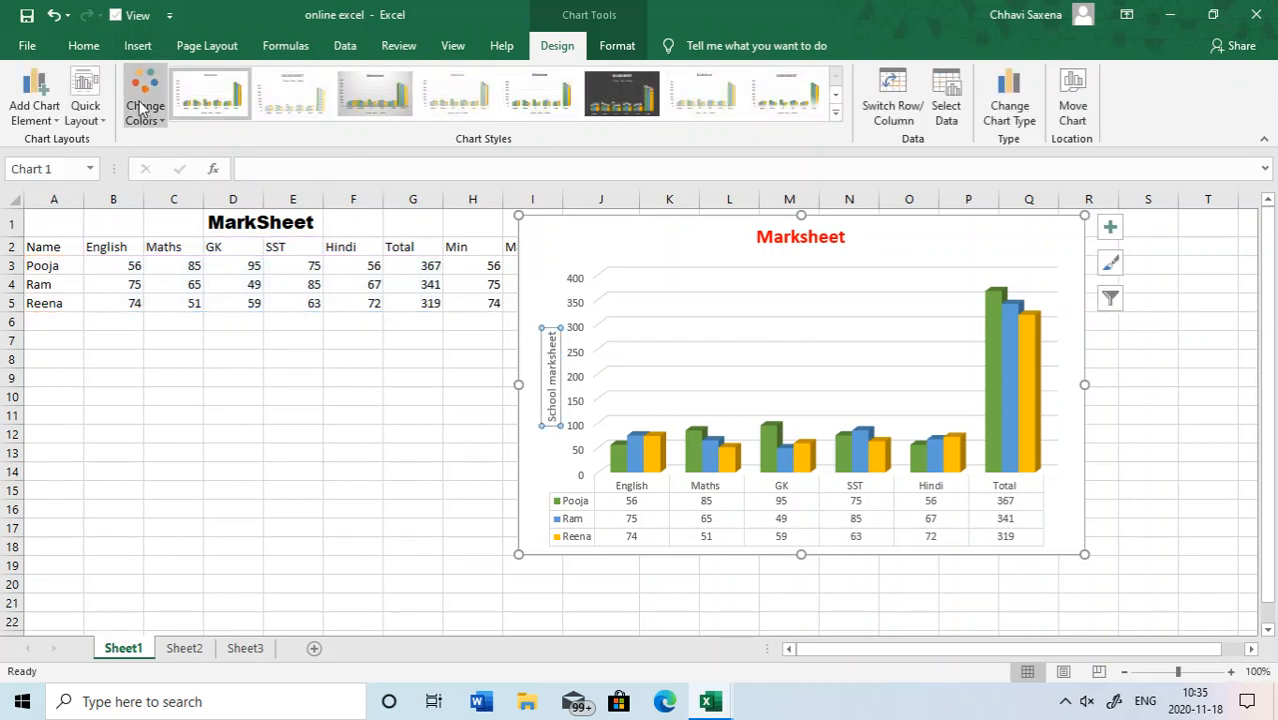
- Apply Quick Layout 6 to the chart, followed by Layout 7, and select the horizontal axis title
{"action": "left_click", "coordinate": [83, 108]}
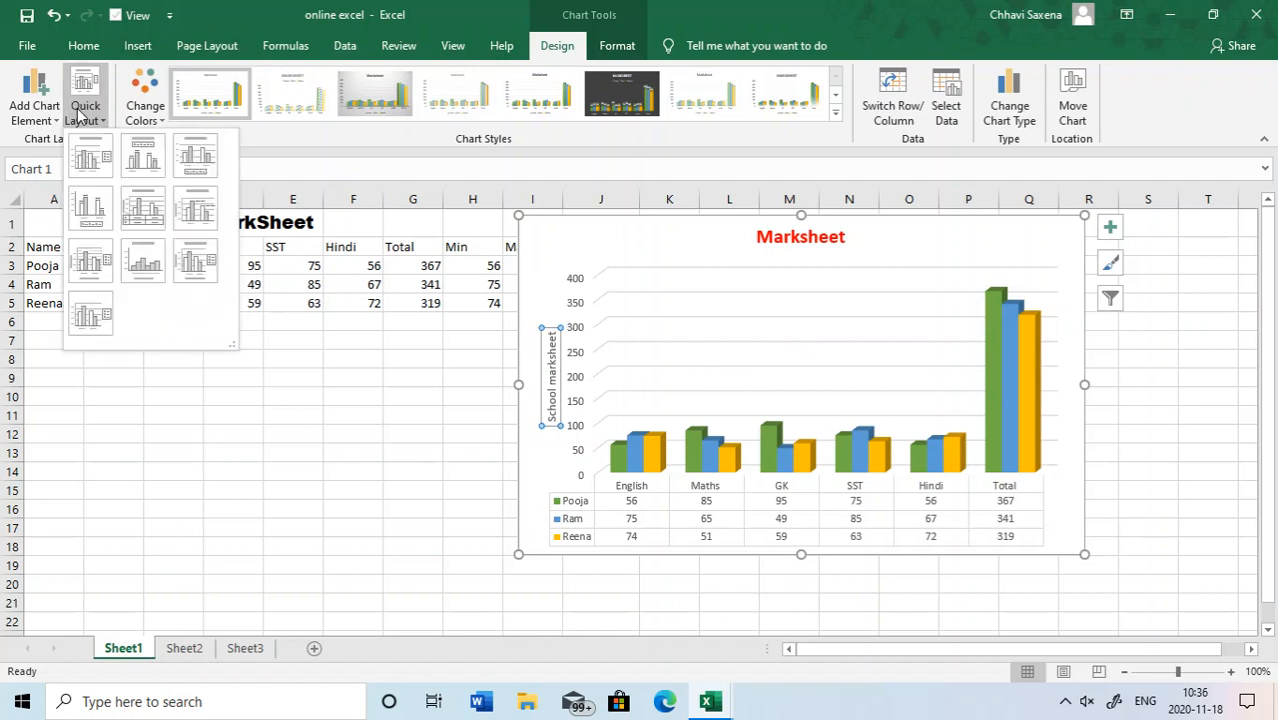
{"action": "left_click", "coordinate": [205, 219]}
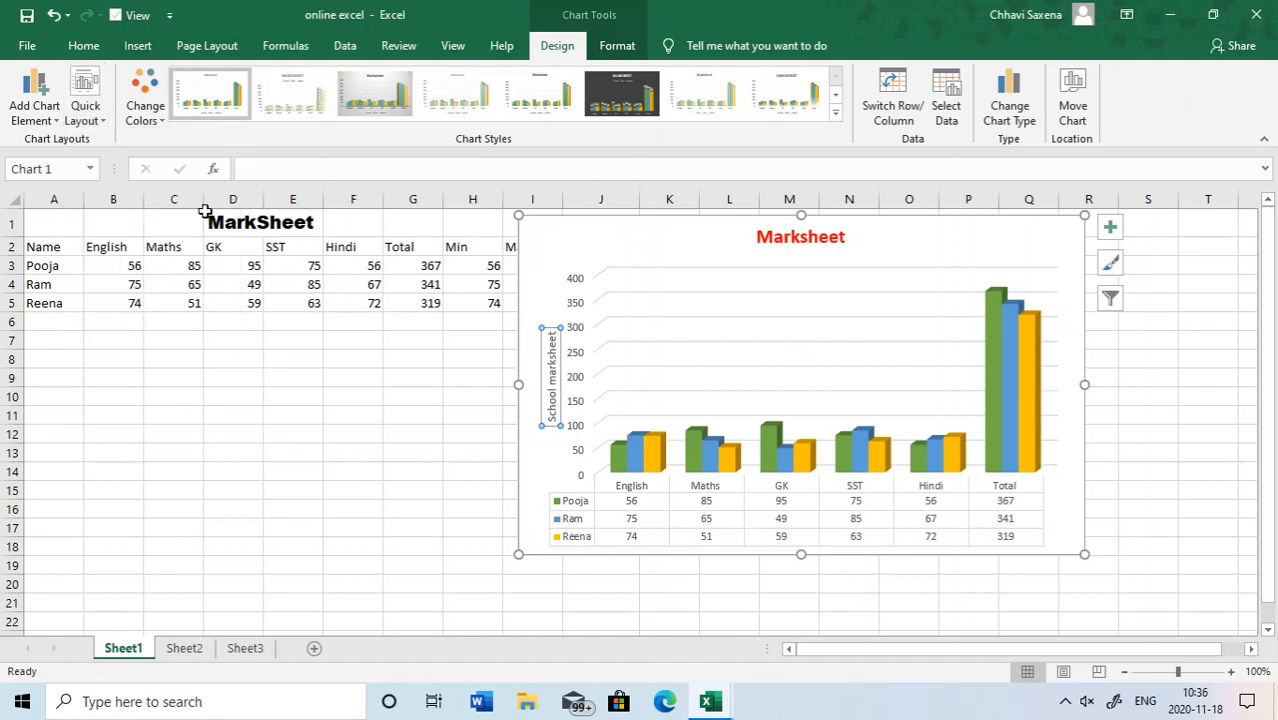
{"action": "left_click", "coordinate": [85, 108]}
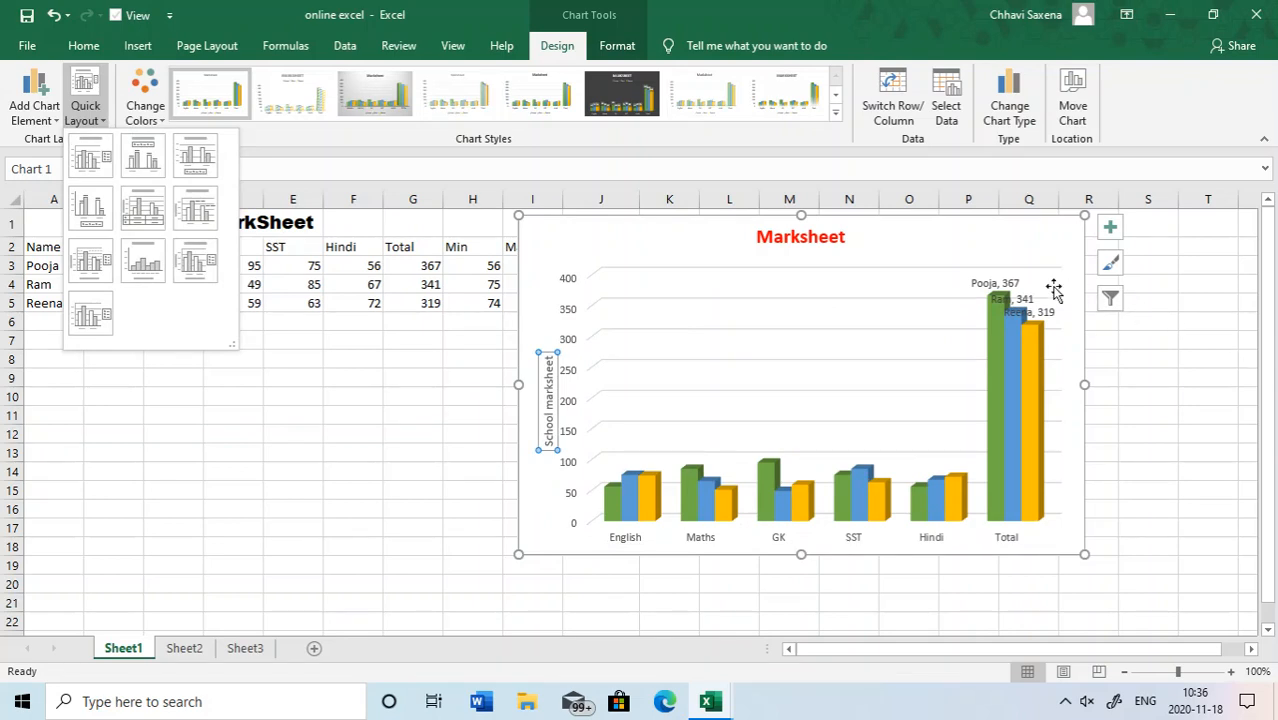
{"action": "left_click", "coordinate": [190, 212]}
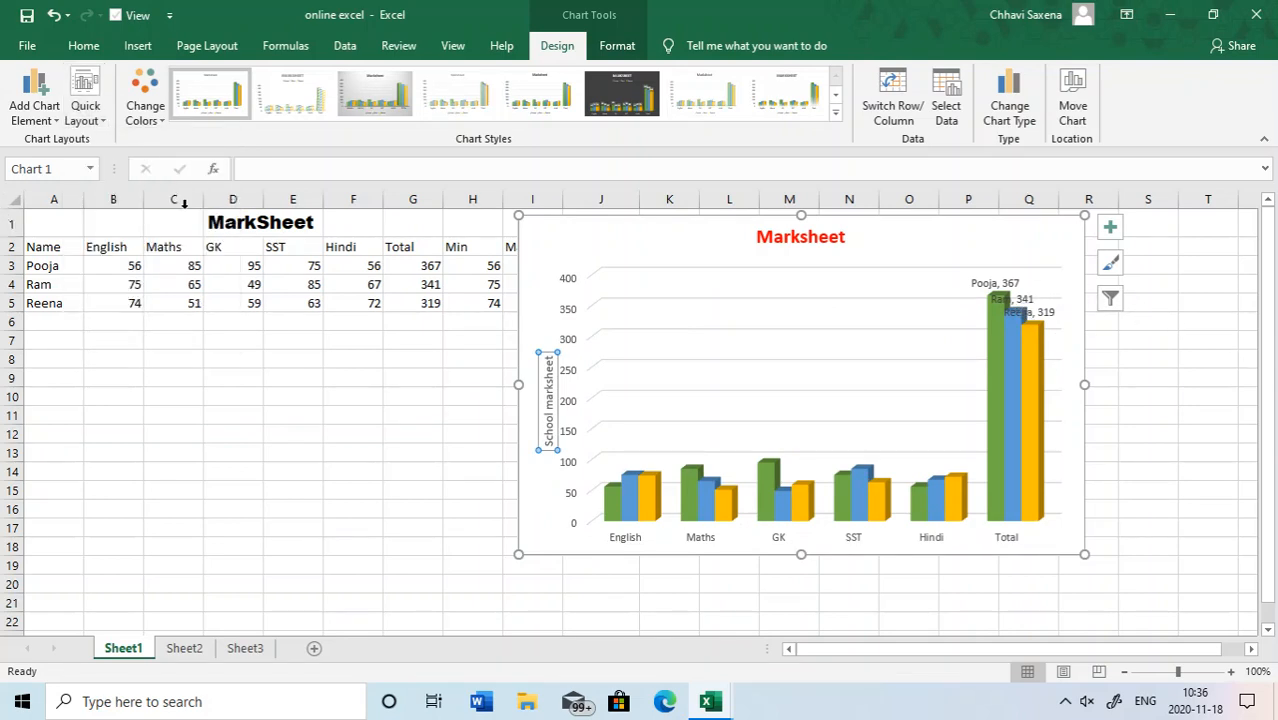
{"action": "left_click", "coordinate": [85, 108]}
{"action": "left_click", "coordinate": [87, 257]}
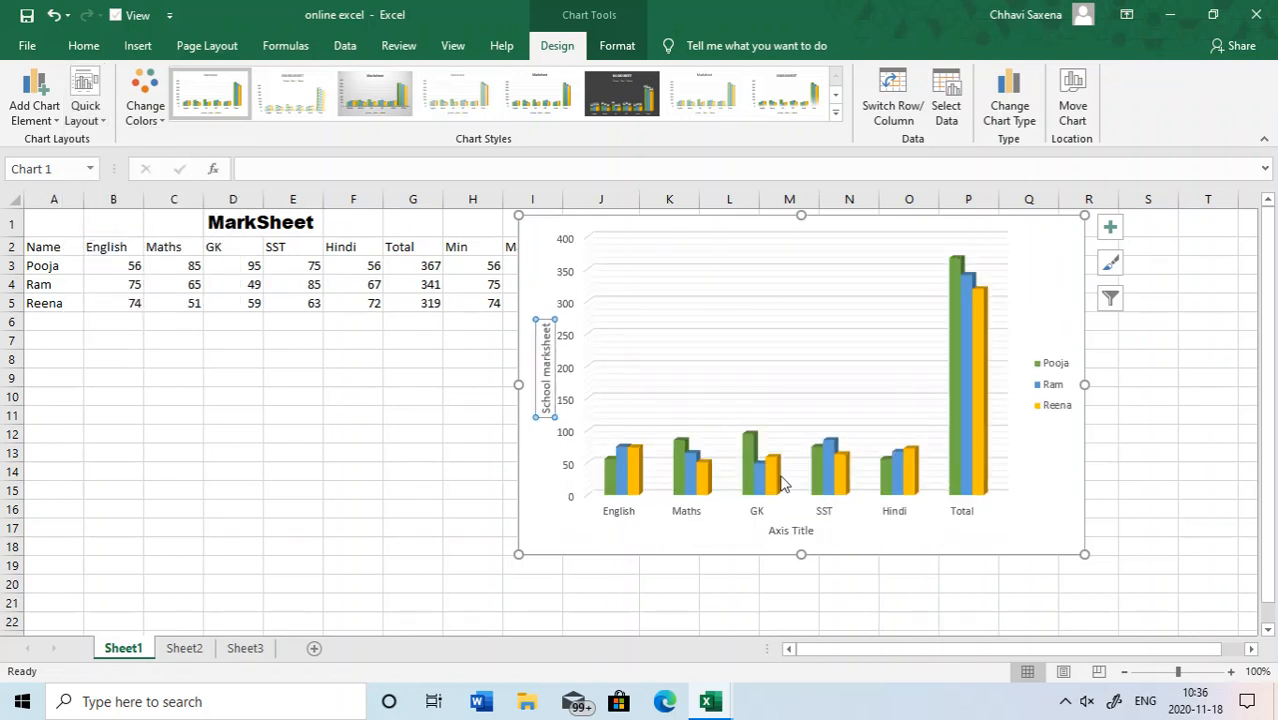
{"action": "left_click", "coordinate": [787, 535]}
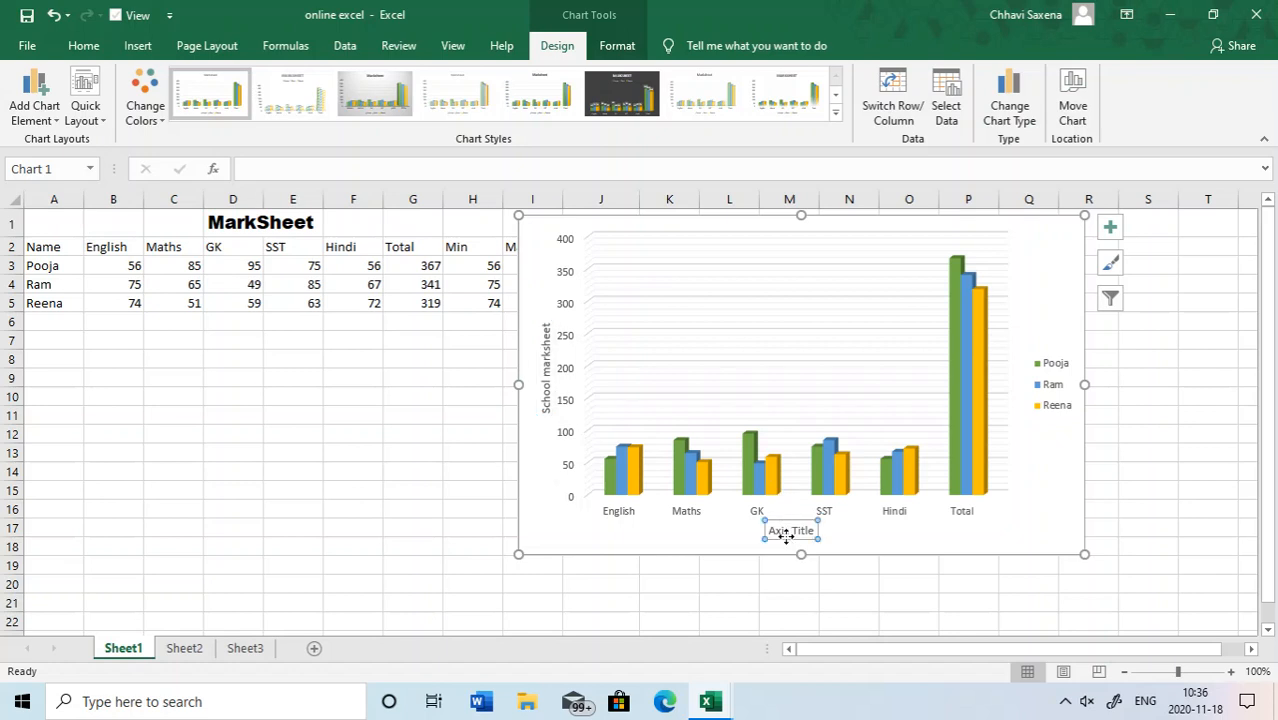
- Apply Quick Layout 8 to the chart and select its chart title, vertical axis title and horizontal axis title in turn
{"action": "left_click", "coordinate": [85, 105]}
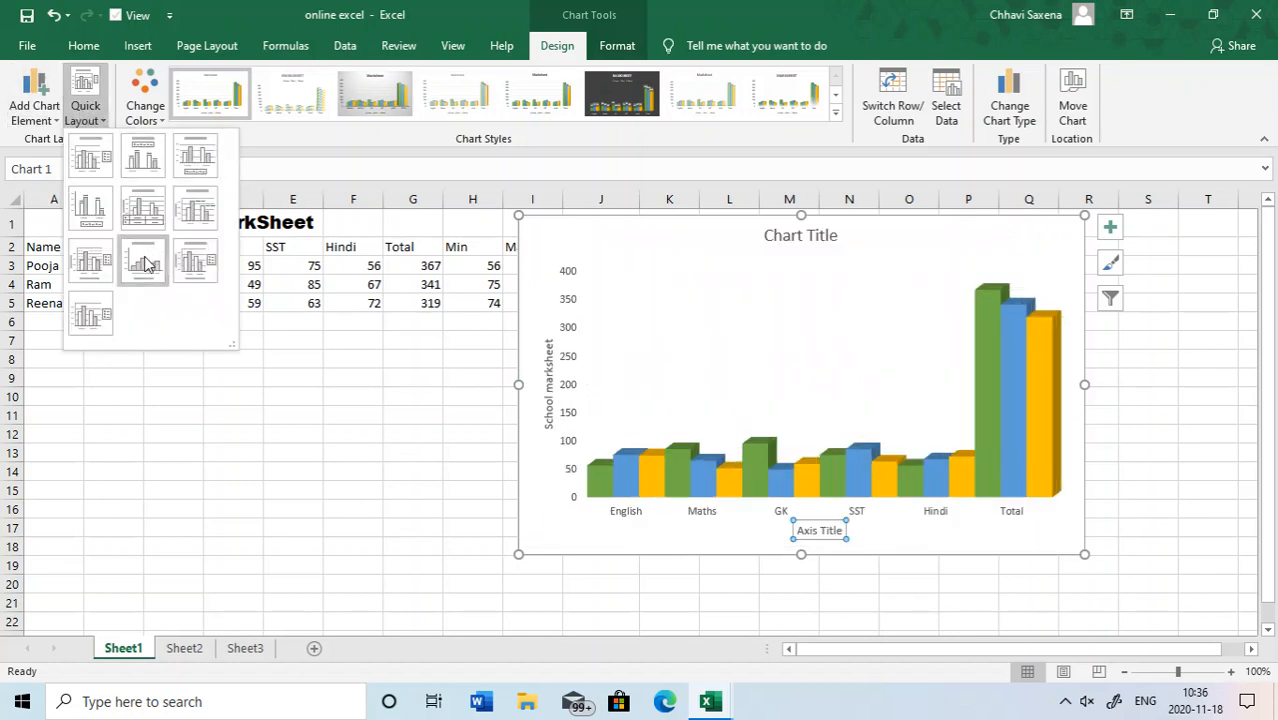
{"action": "left_click", "coordinate": [143, 256]}
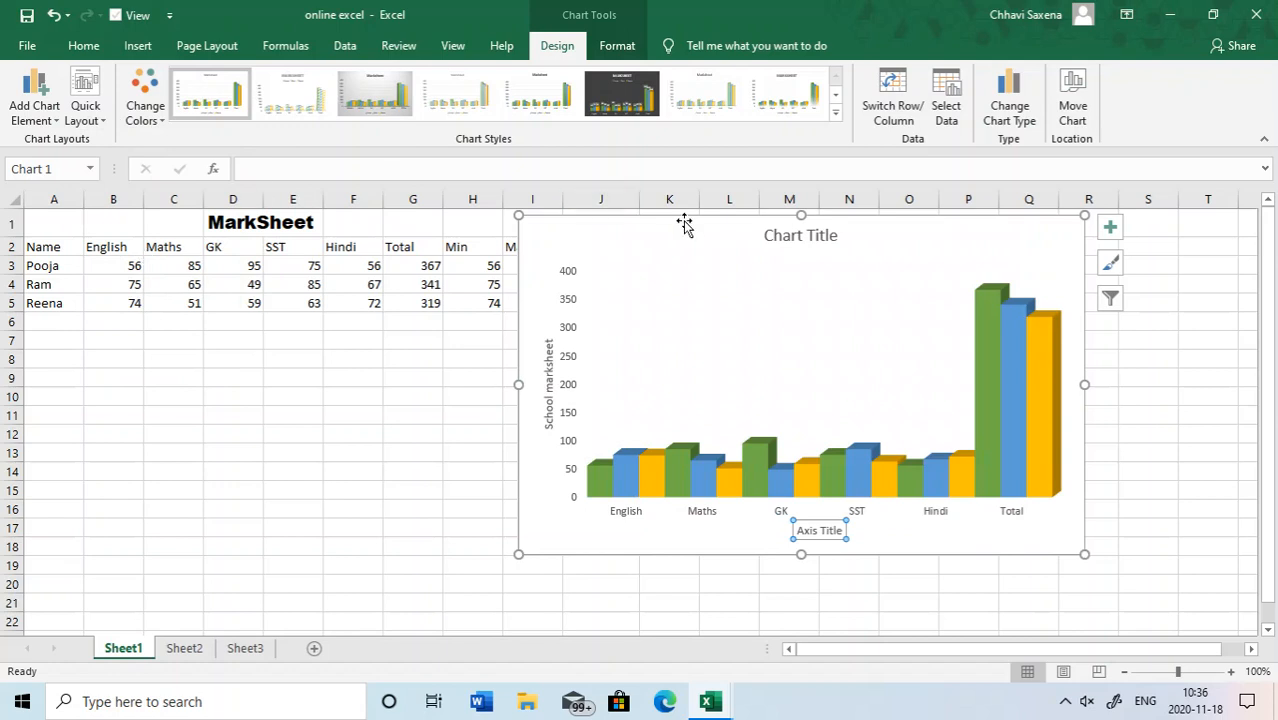
{"action": "left_click", "coordinate": [815, 240]}
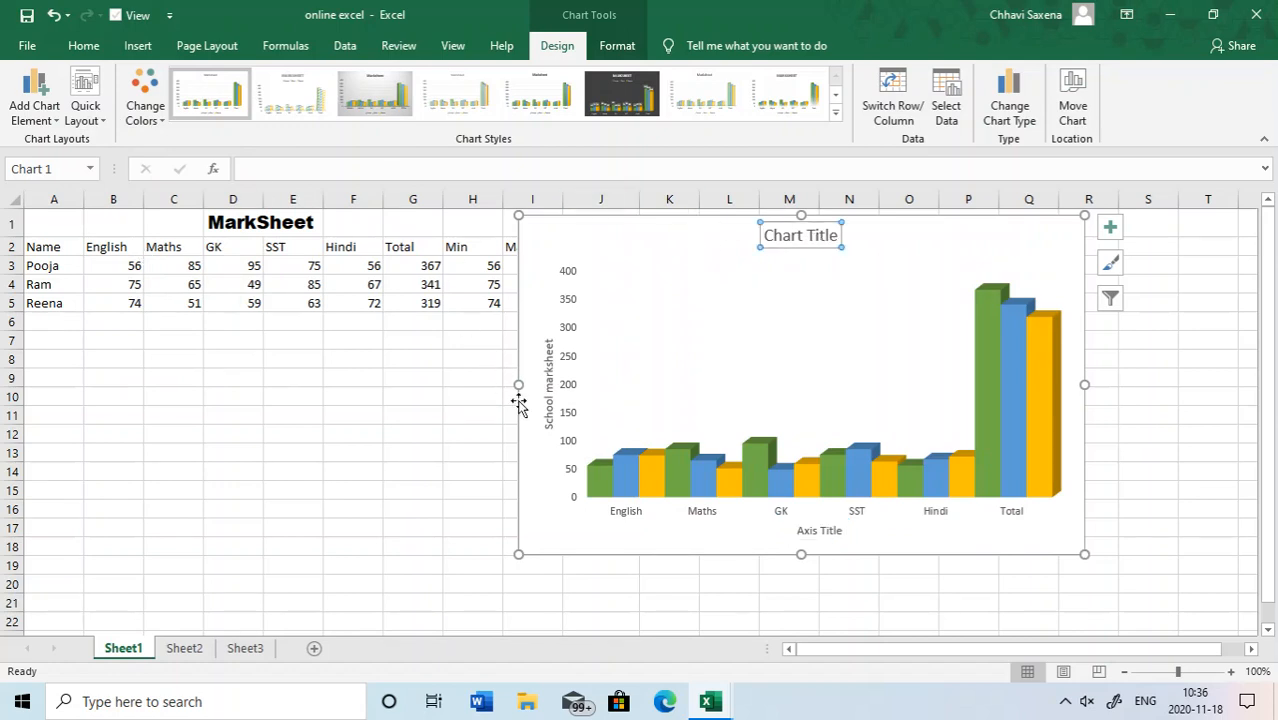
{"action": "left_click", "coordinate": [546, 392]}
{"action": "left_click", "coordinate": [828, 533]}
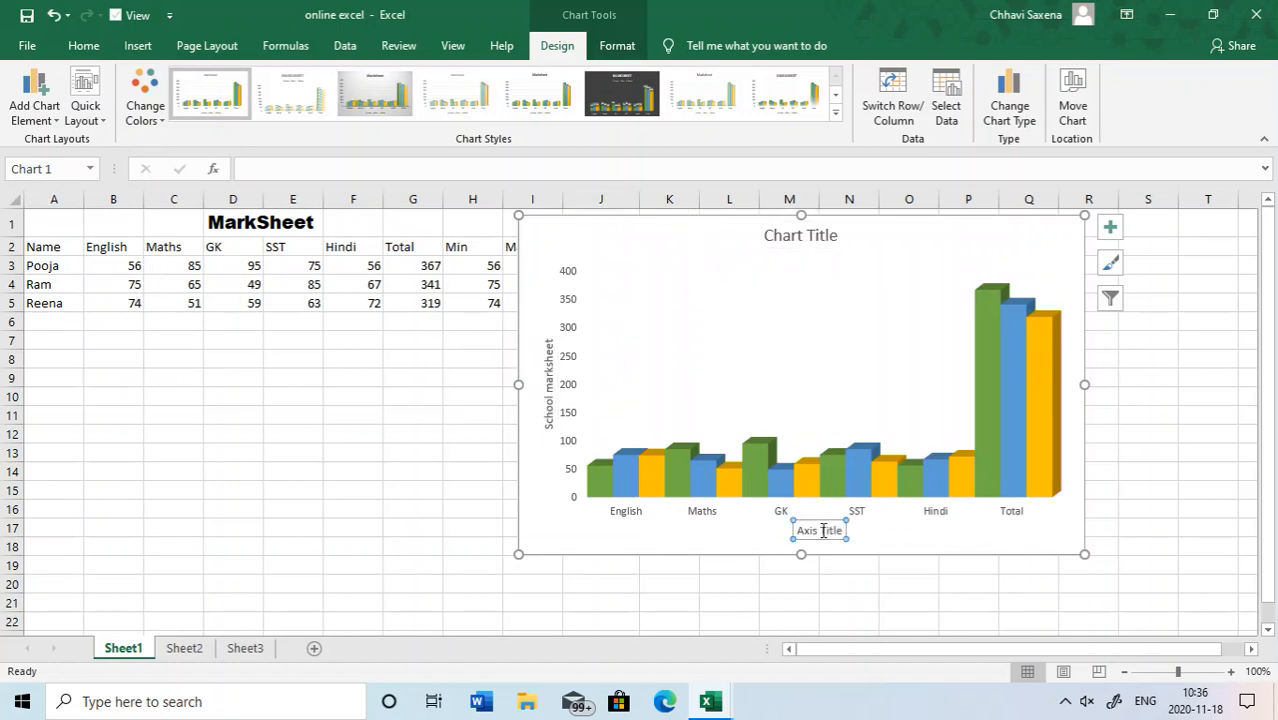
- Apply Quick Layout 9 to the chart, followed by Layout 10, which has only axes, gridlines and a side legend
{"action": "left_click", "coordinate": [87, 118]}
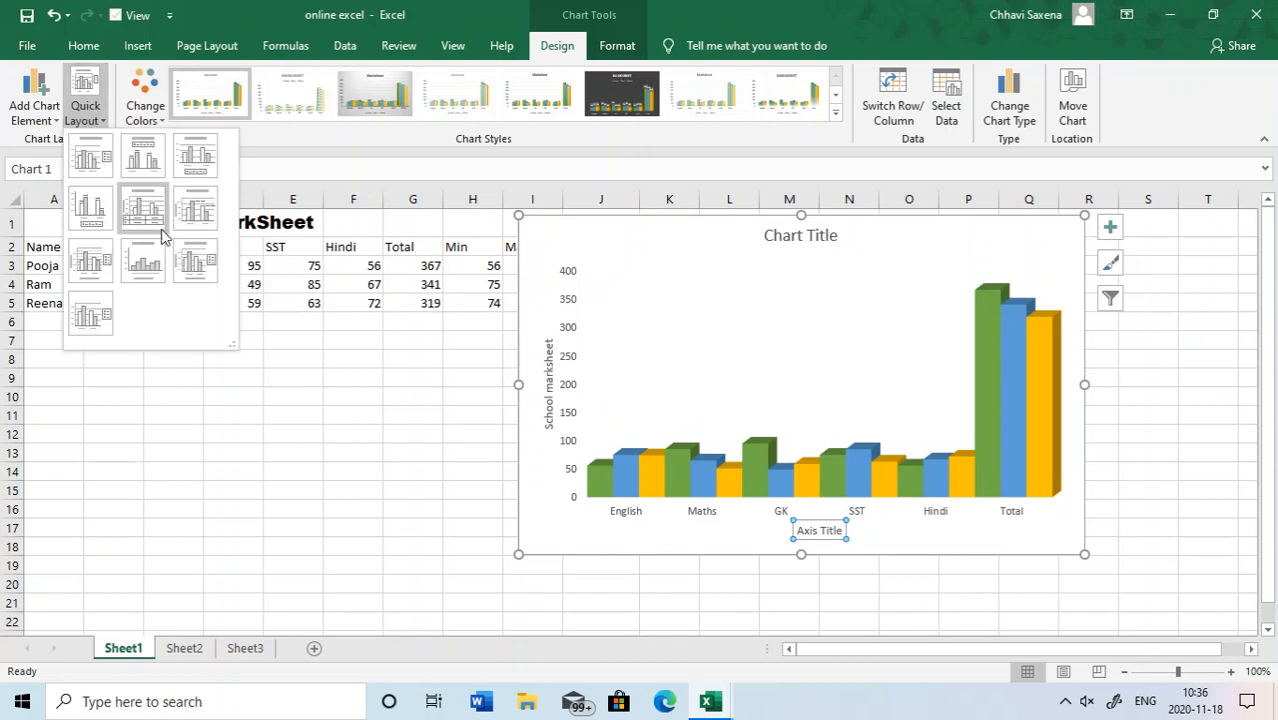
{"action": "left_click", "coordinate": [189, 256]}
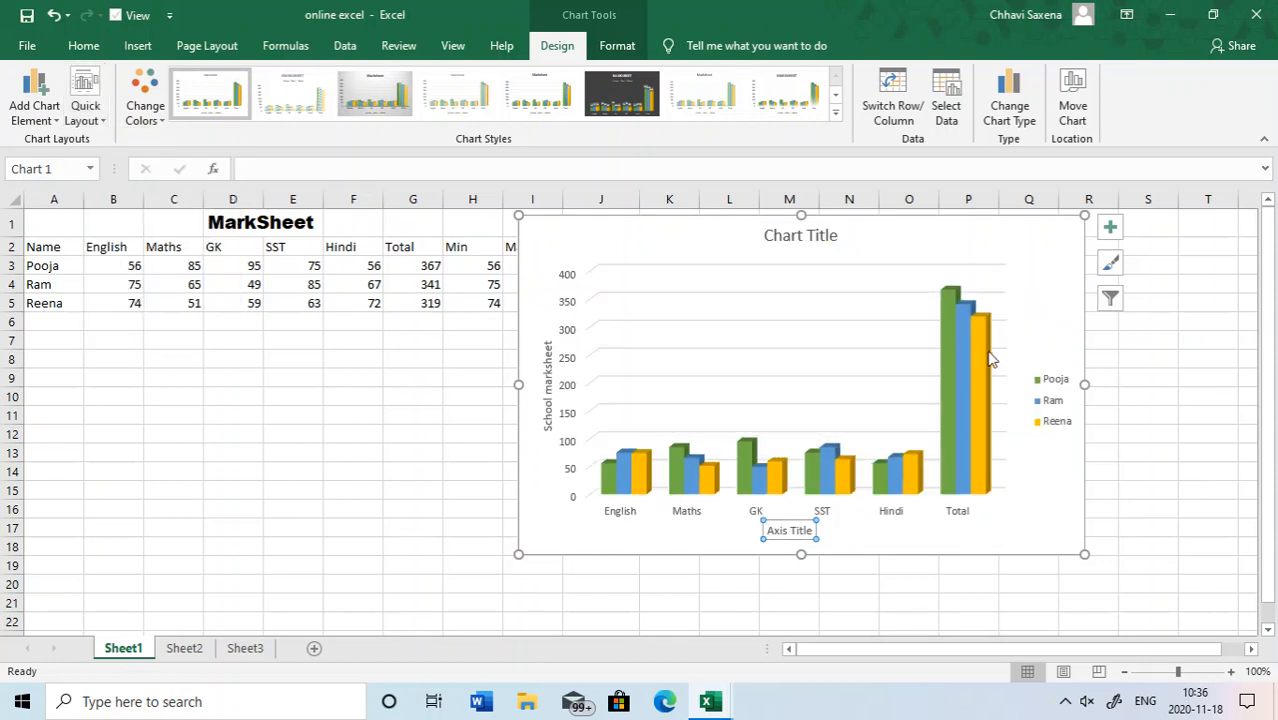
{"action": "left_click", "coordinate": [86, 112]}
{"action": "left_click", "coordinate": [88, 316]}
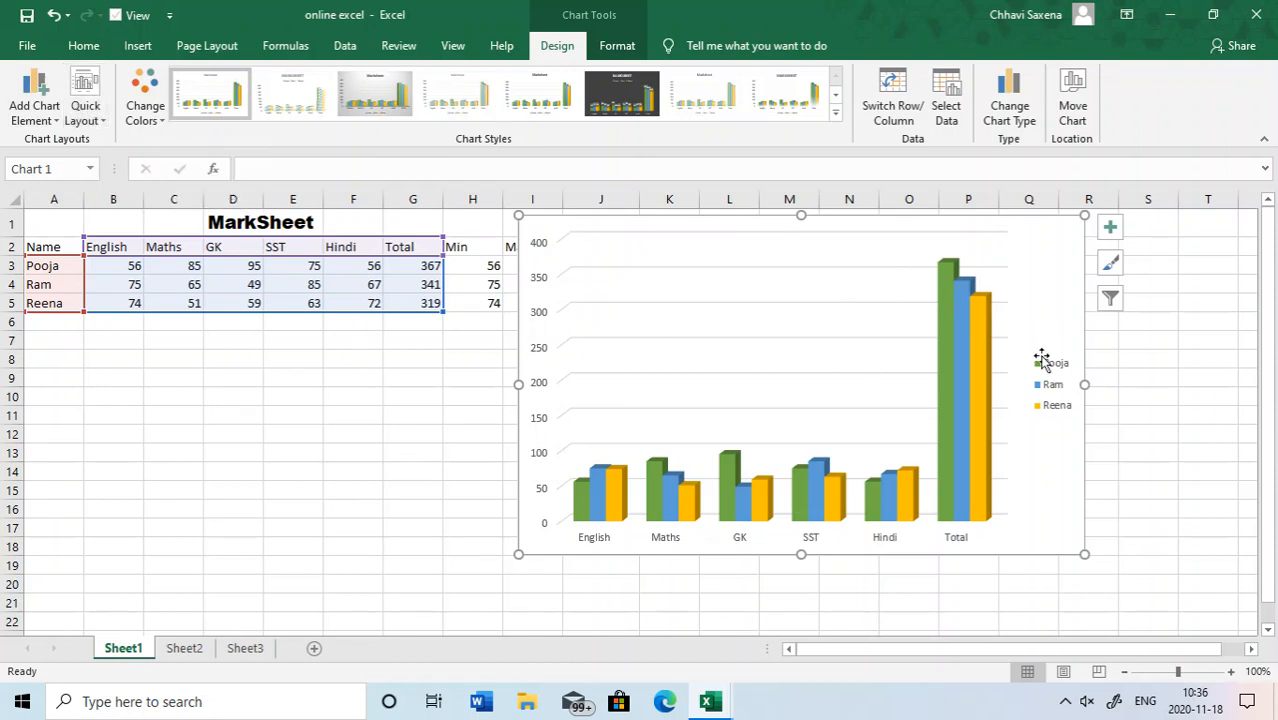
- Apply Quick Layout 2 to the chart again and switch it to Layout 1 with the legend beside the columns
{"action": "left_click", "coordinate": [88, 117]}
{"action": "left_click", "coordinate": [137, 152]}
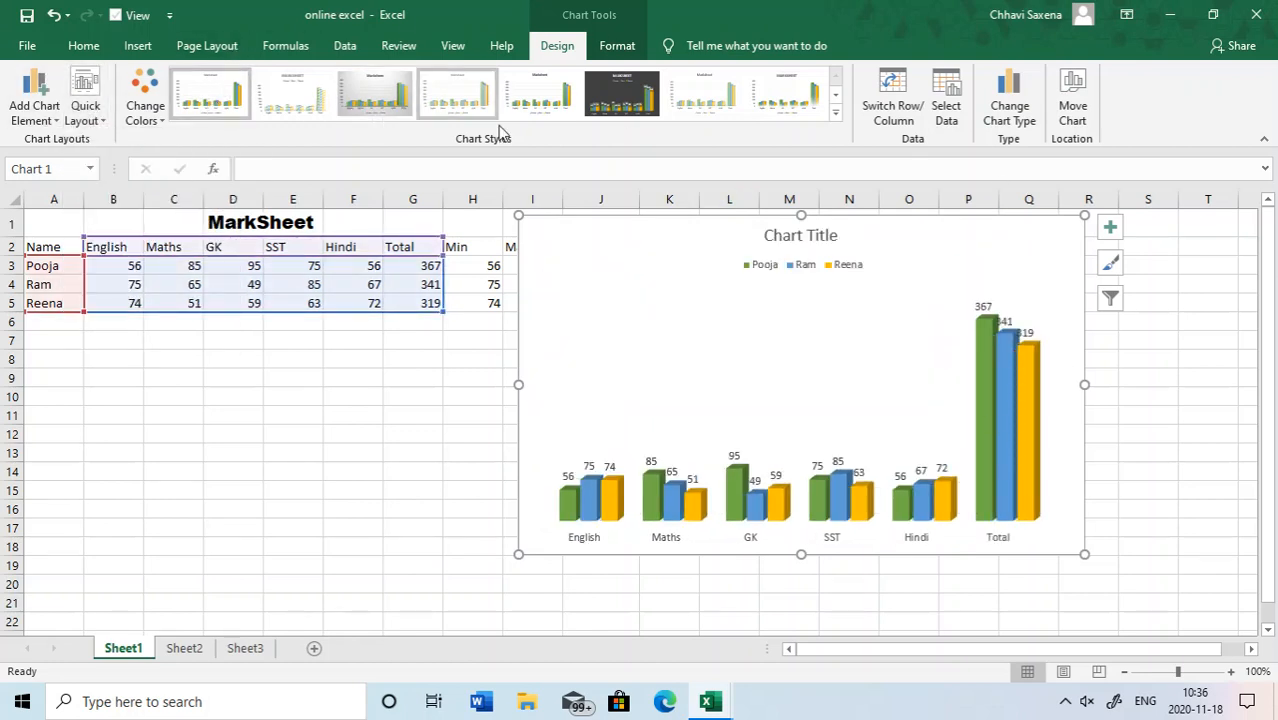
{"action": "left_click", "coordinate": [80, 88]}
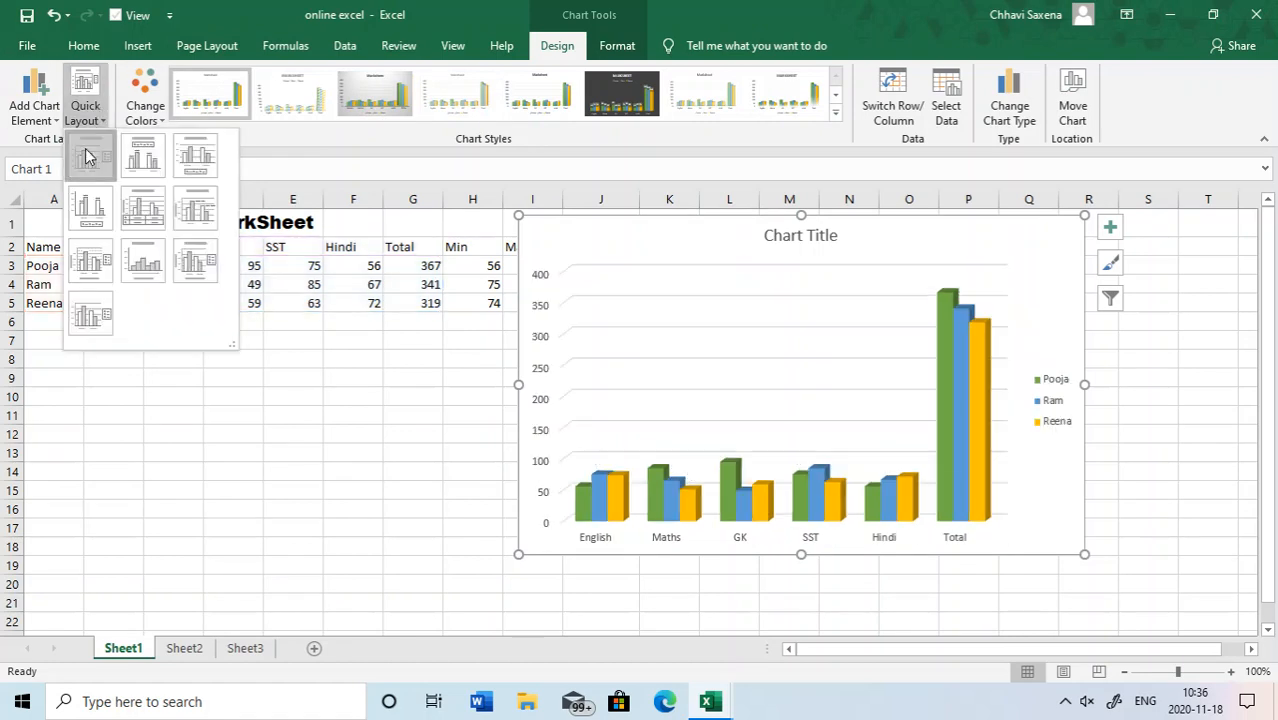
{"action": "left_click", "coordinate": [86, 155]}
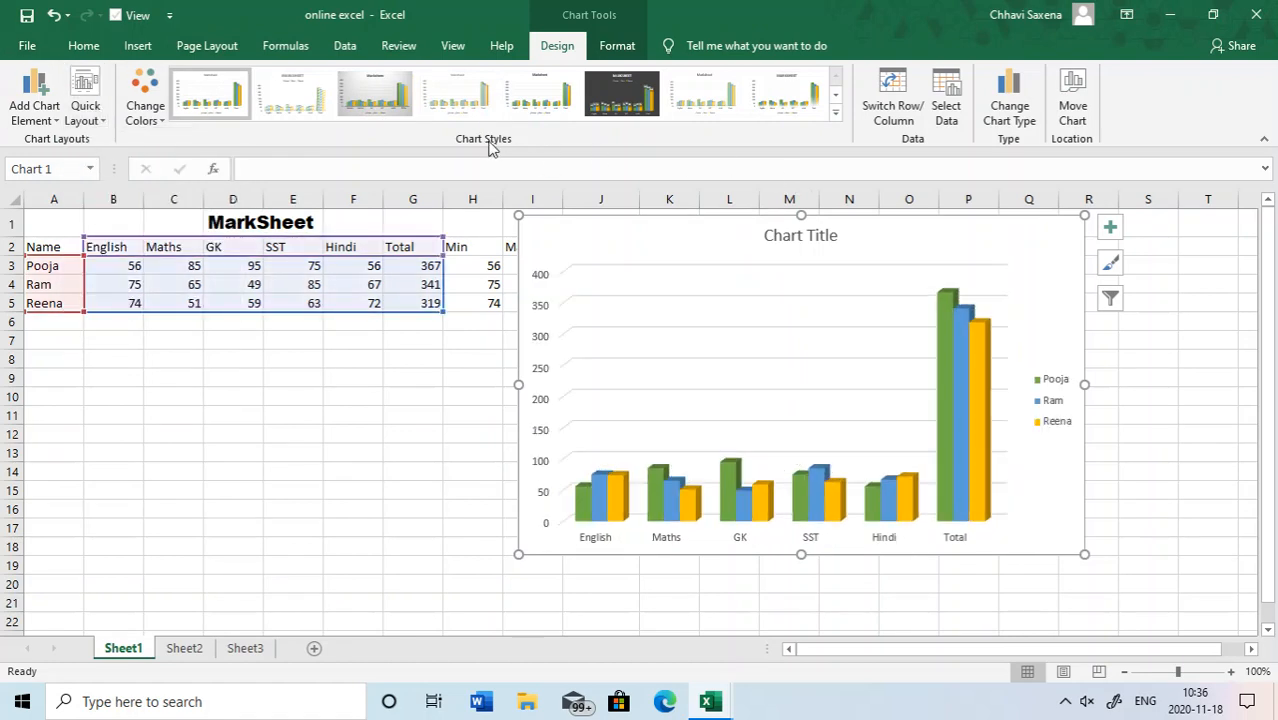
- Apply the ninth chart style, with the dark grey gradient background, from the full set of styles
{"action": "left_click", "coordinate": [836, 116]}
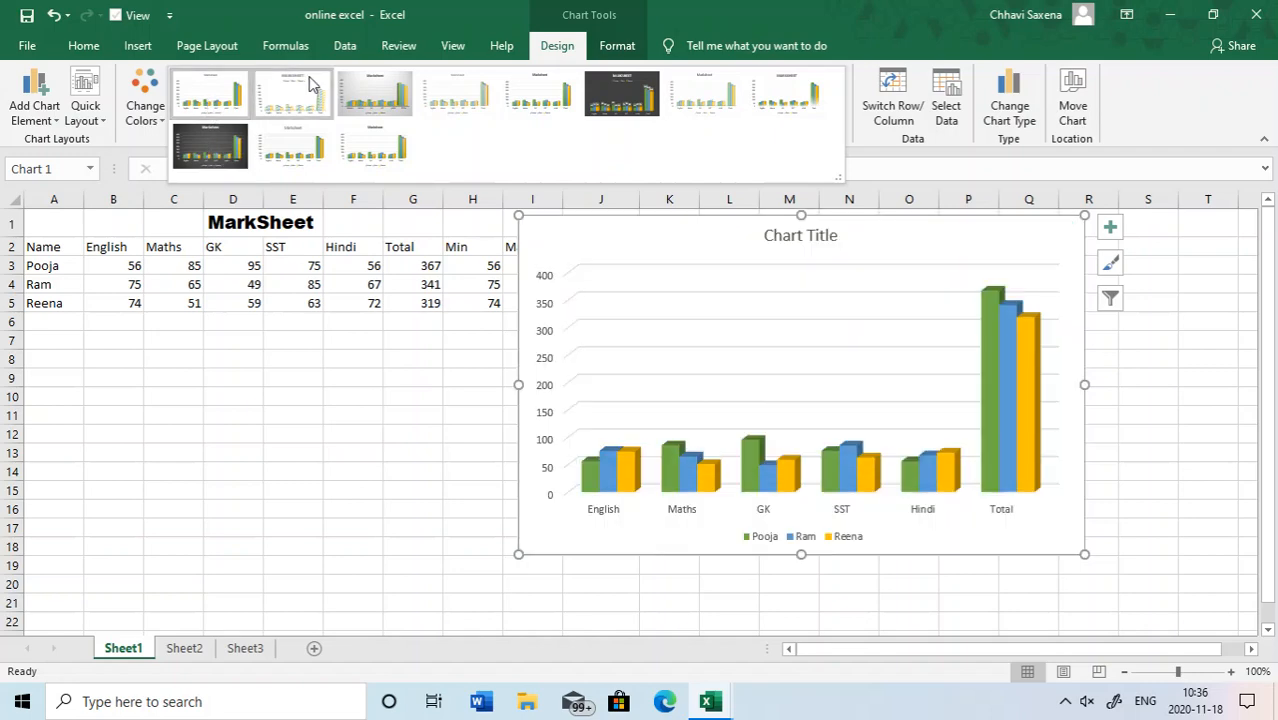
{"action": "left_click", "coordinate": [205, 110]}
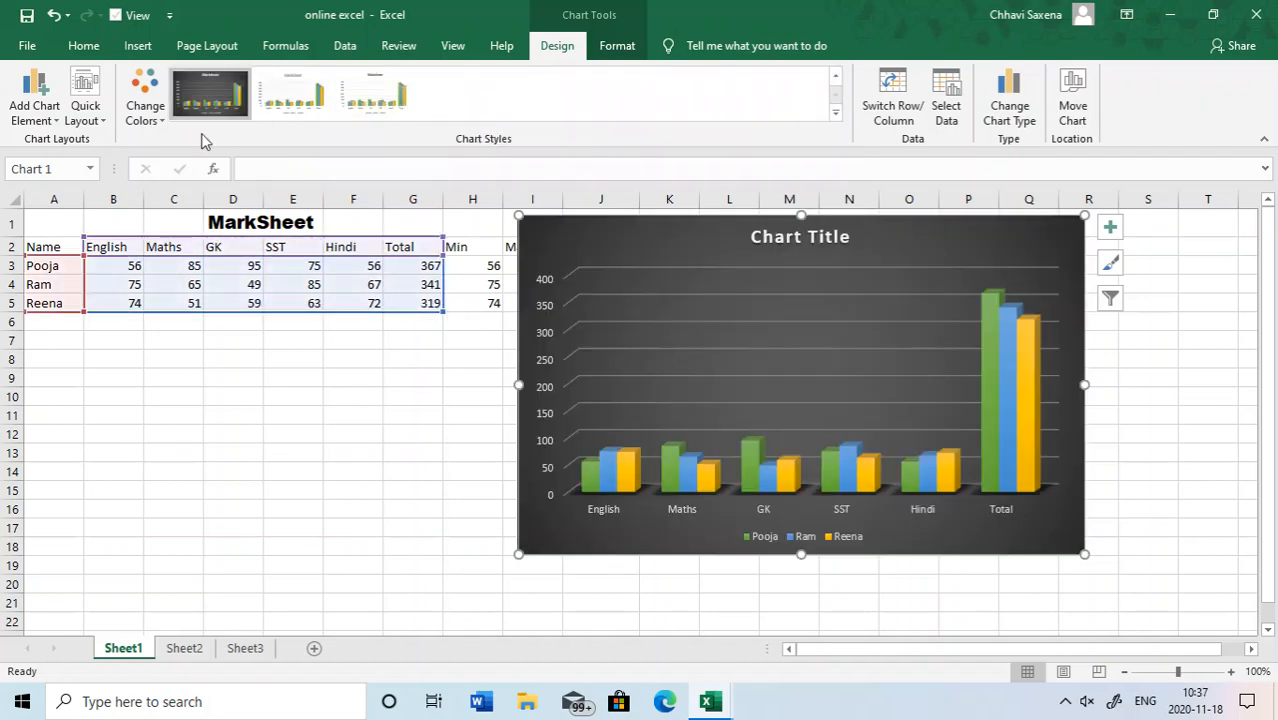
- Switch the chart's rows and columns so marks are grouped by student, and apply the tenth chart style with a white background
{"action": "left_click", "coordinate": [916, 107]}
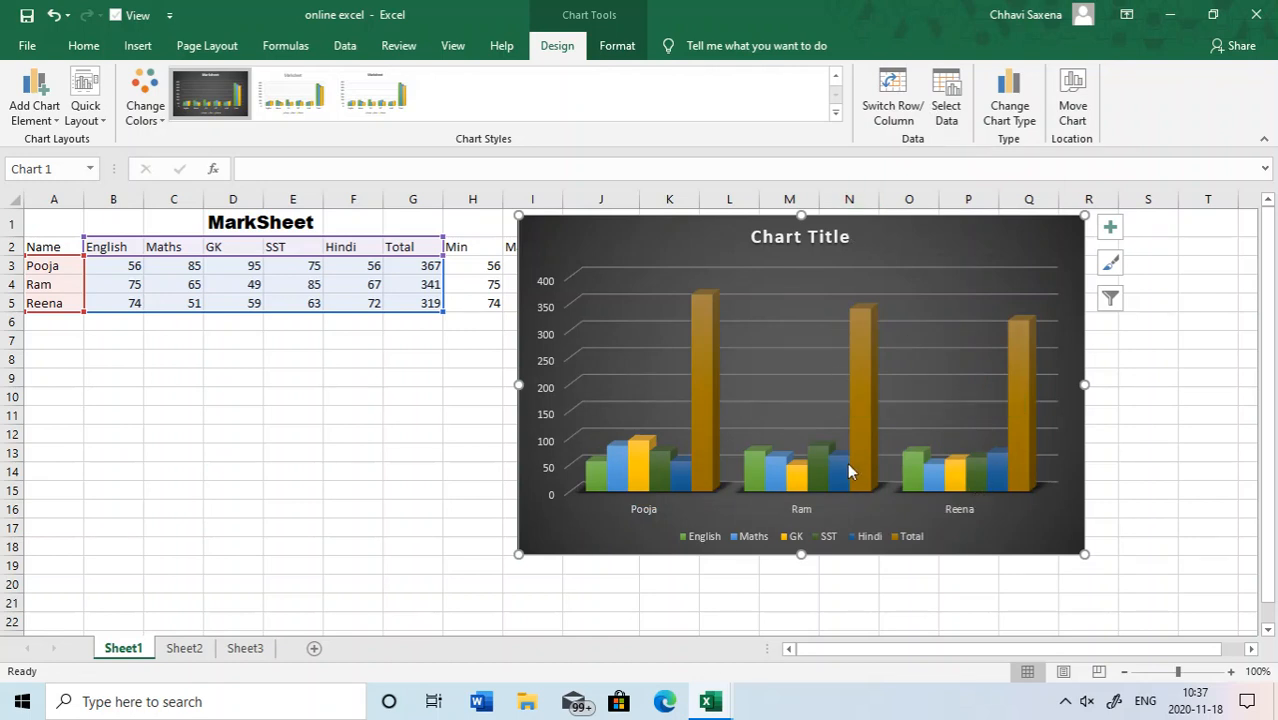
{"action": "left_click", "coordinate": [283, 101]}
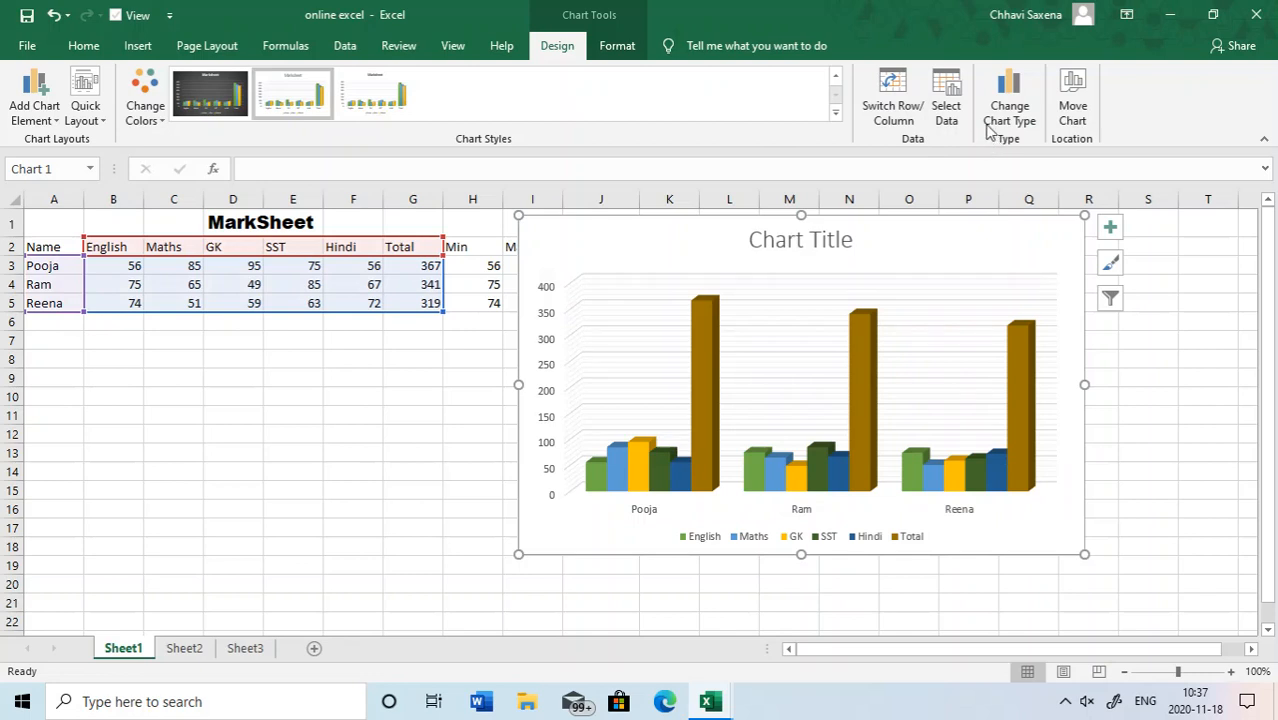
- Switch the chart's rows and columns back and forth, leaving the subjects along the horizontal axis and one series per student
{"action": "left_click", "coordinate": [910, 108]}
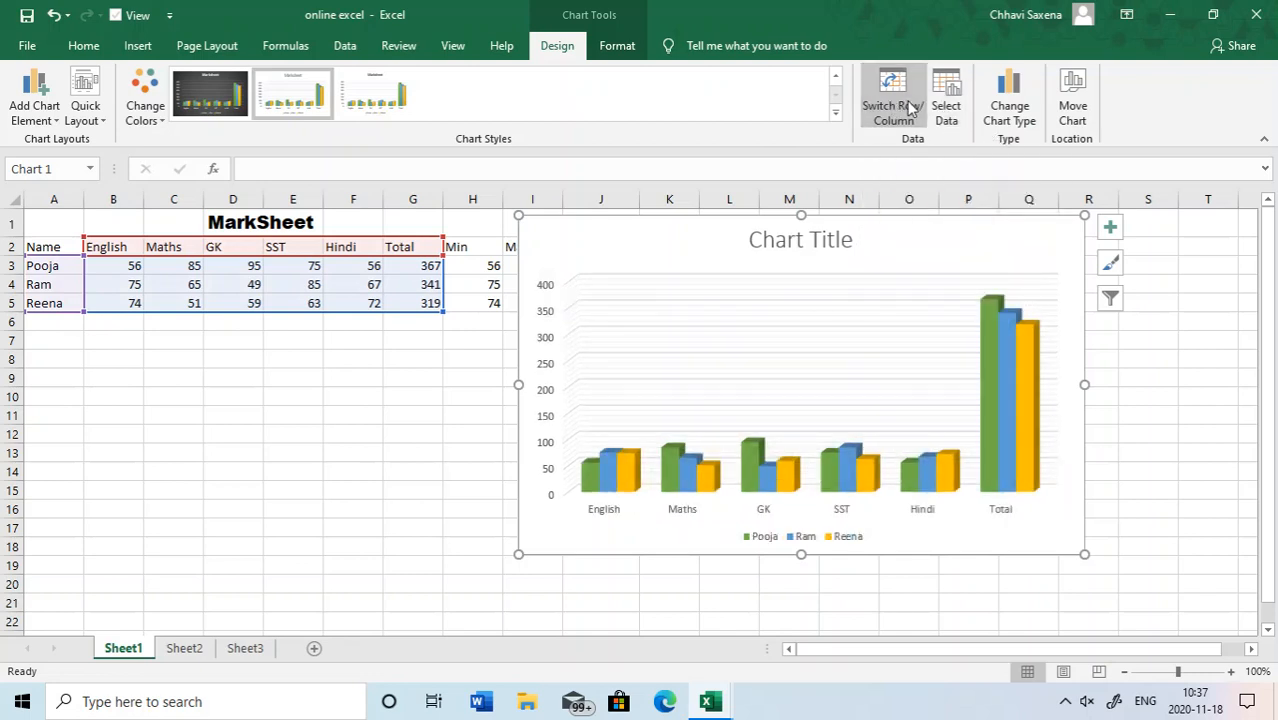
{"action": "left_click", "coordinate": [910, 108]}
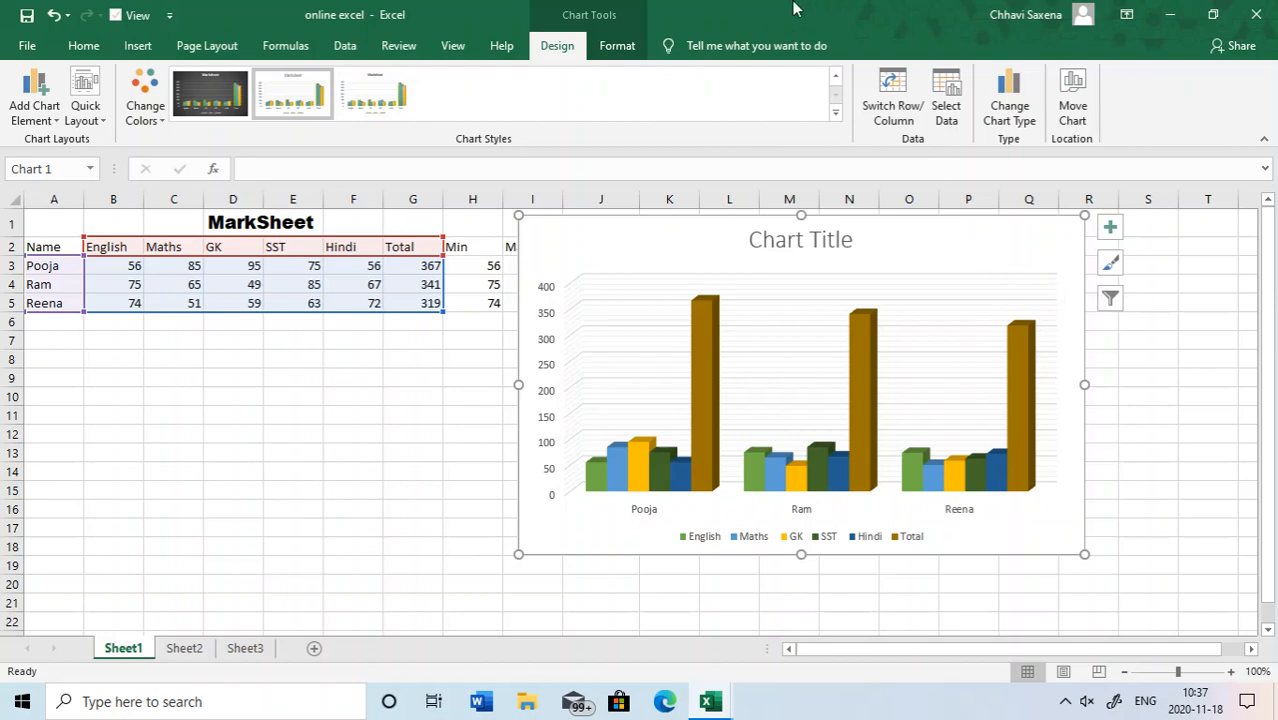
{"action": "left_click", "coordinate": [870, 105]}
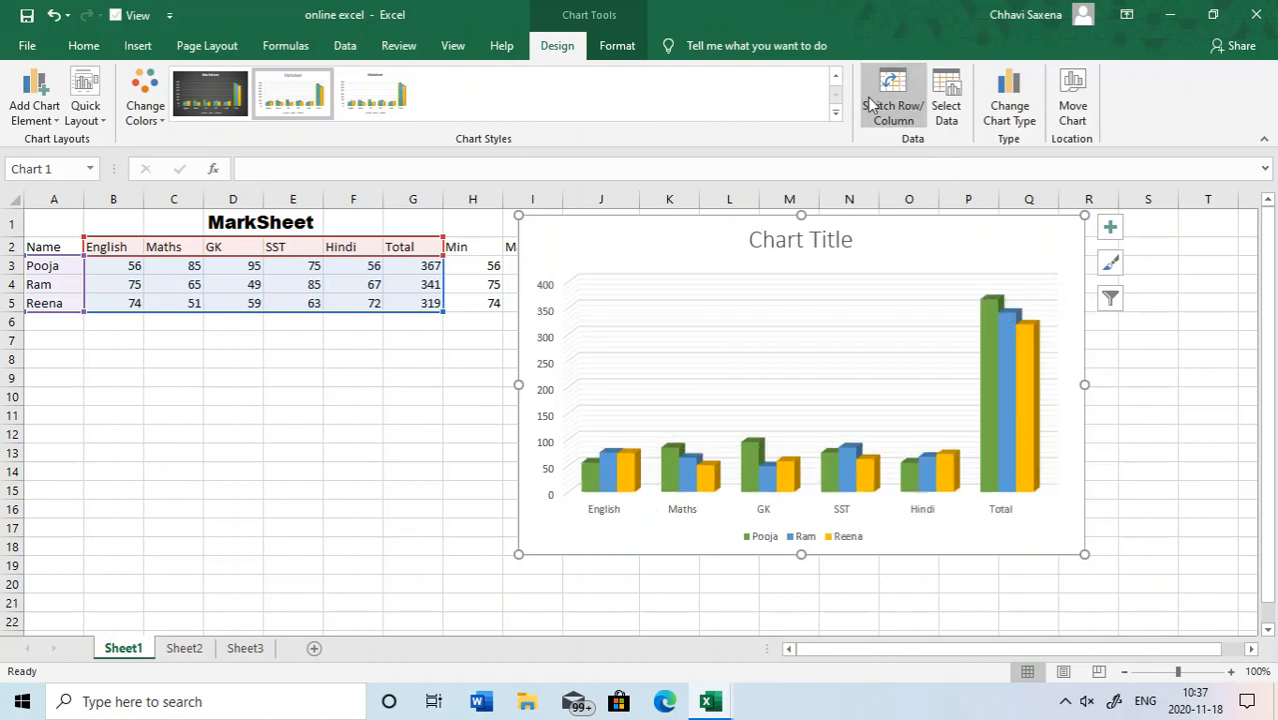
- Remove the second student's series from the chart's source data and hide the third student's, undoing only the hiding
{"action": "left_click", "coordinate": [948, 110]}
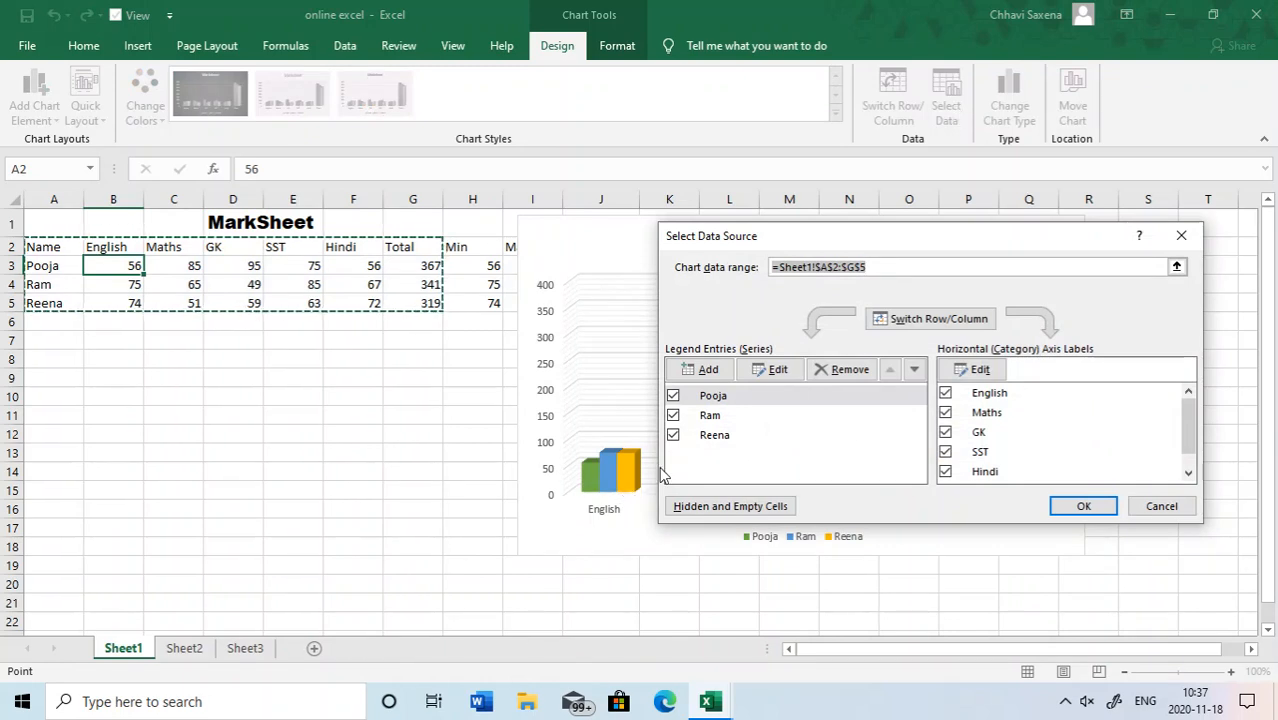
{"action": "left_click", "coordinate": [673, 415]}
{"action": "left_click", "coordinate": [858, 371]}
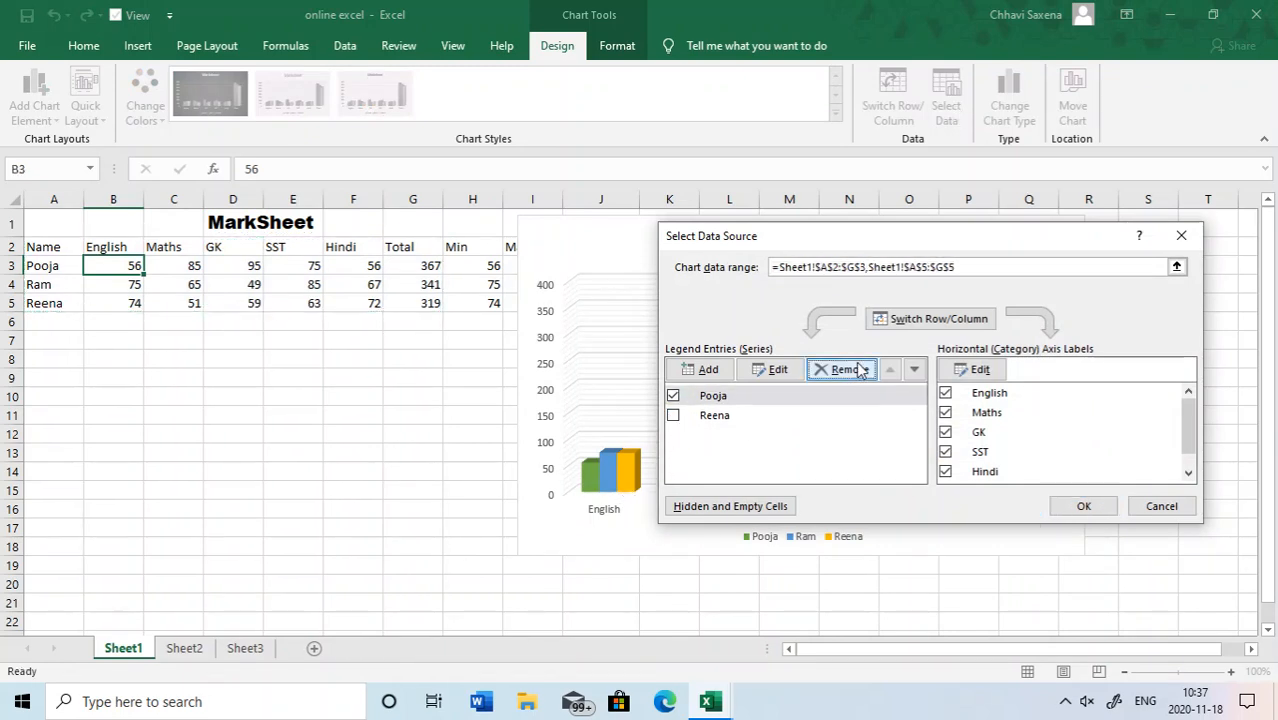
{"action": "left_click", "coordinate": [1082, 507]}
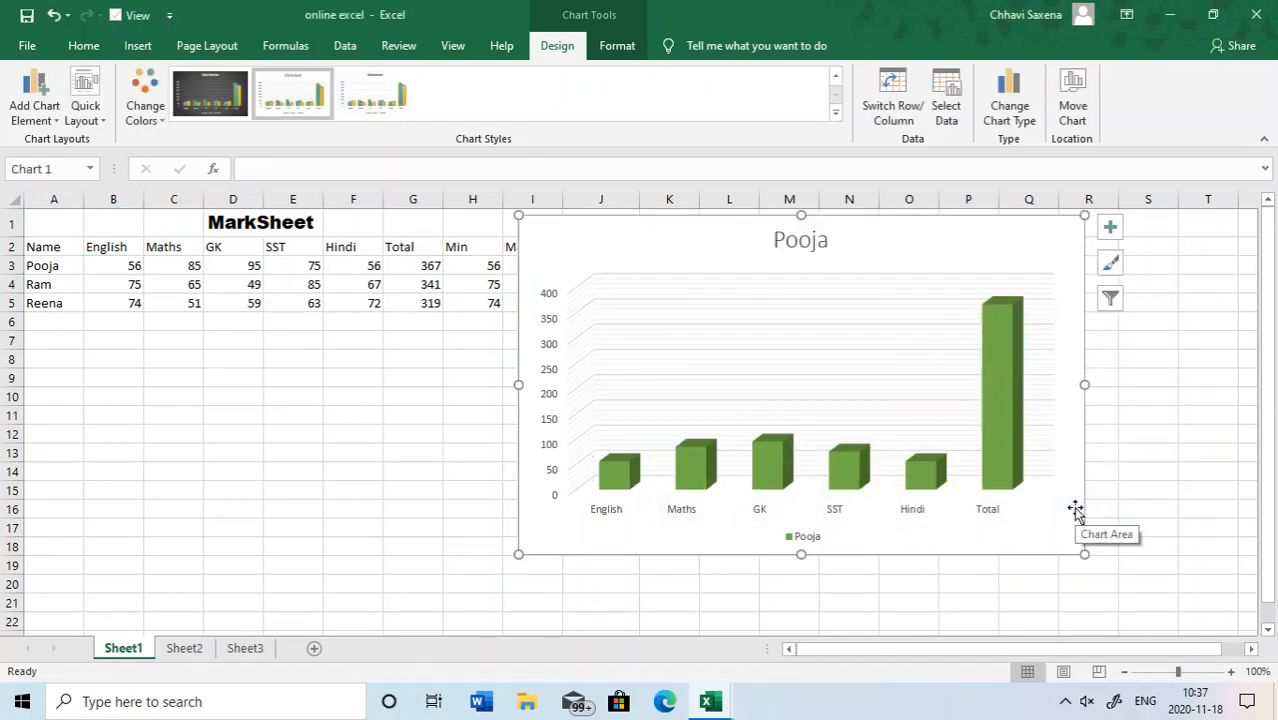
{"action": "key", "text": "ctrl+z"}
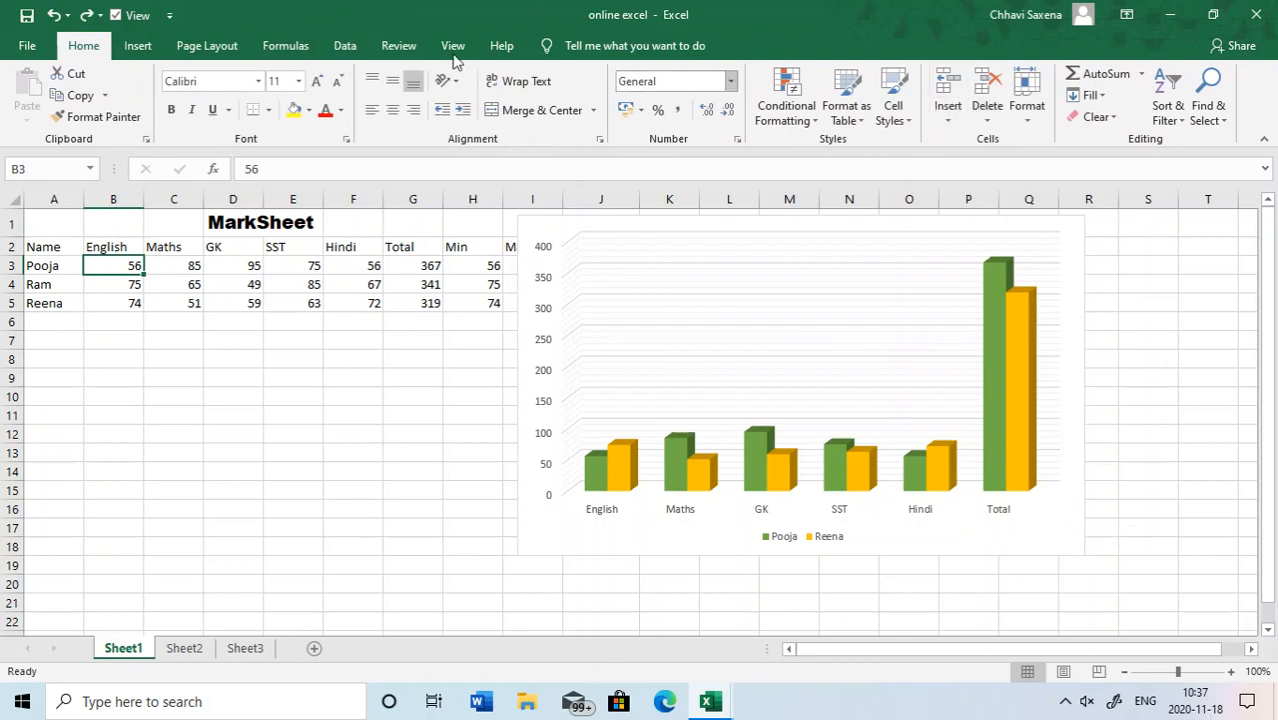
- Change the chart type to a plain Pie after previewing Clustered Column
{"action": "left_click", "coordinate": [850, 423]}
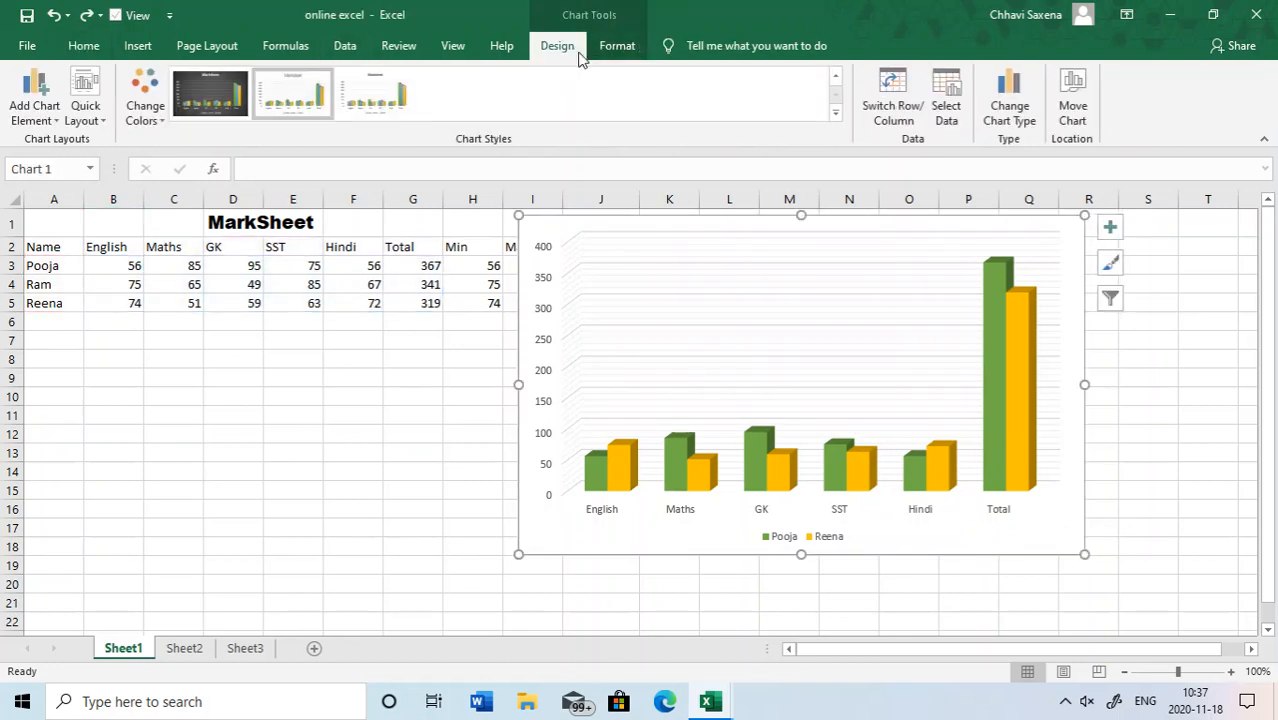
{"action": "left_click", "coordinate": [1010, 110]}
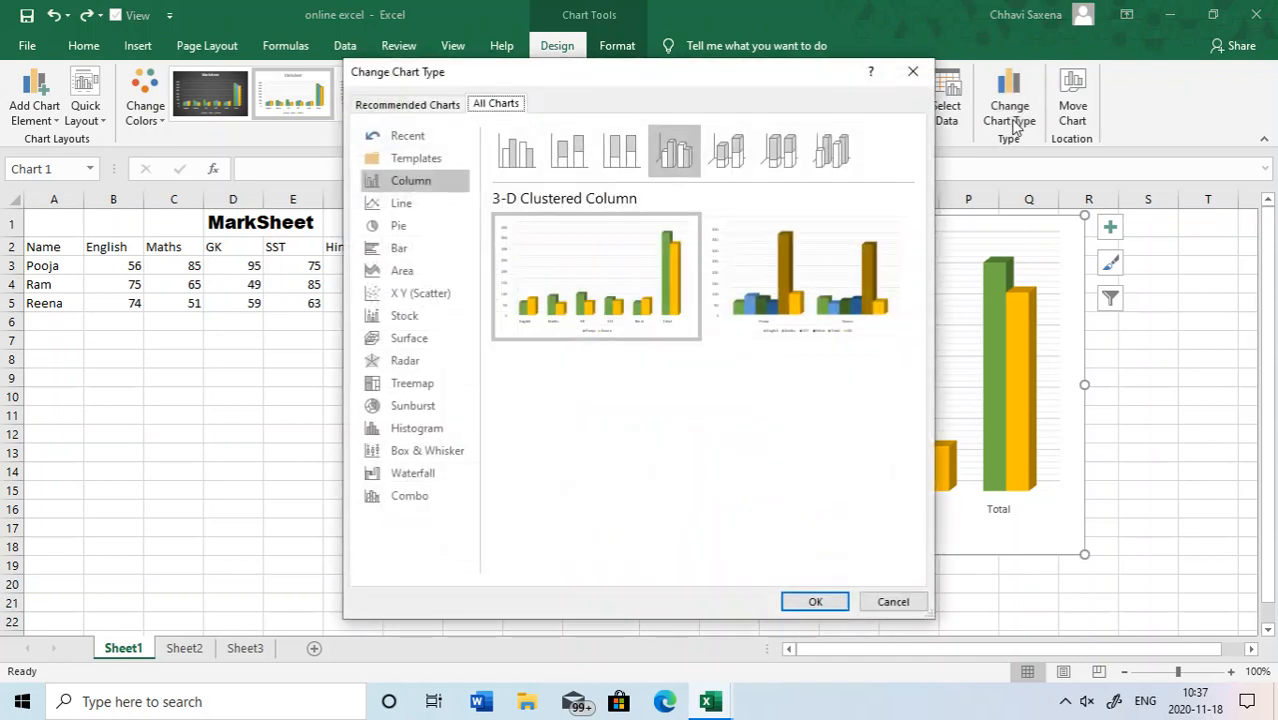
{"action": "left_click", "coordinate": [519, 149]}
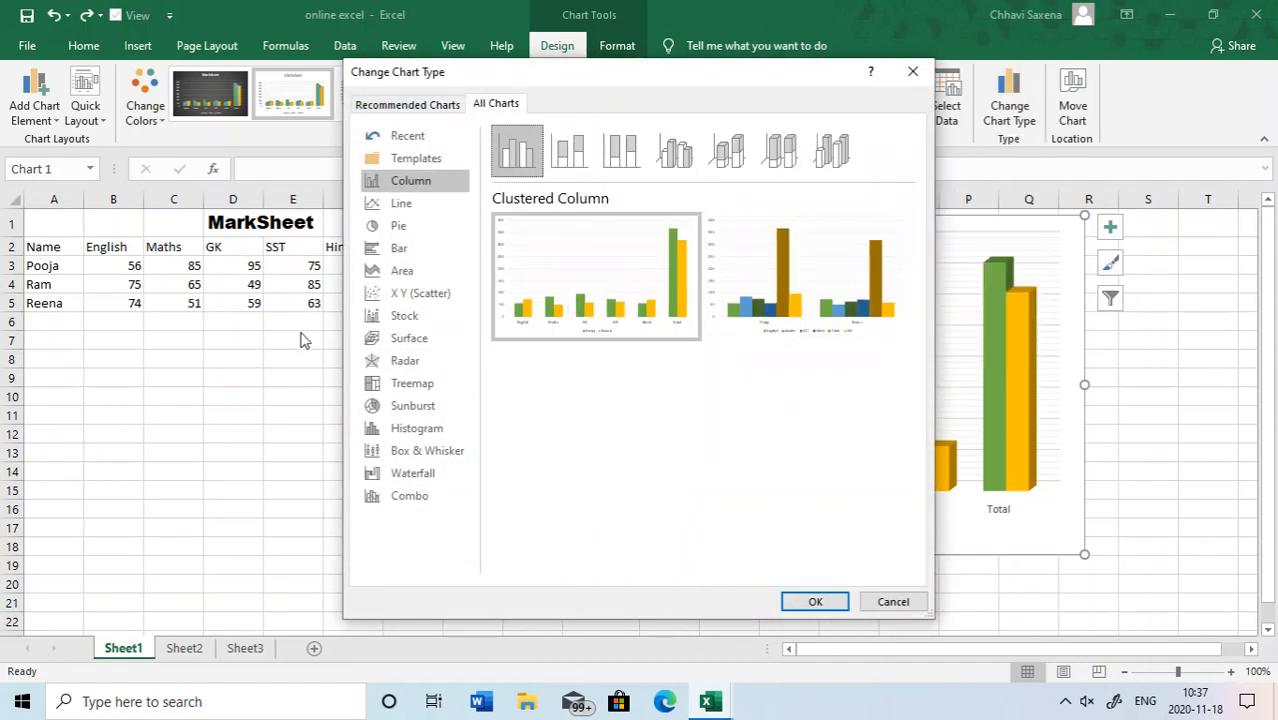
{"action": "left_click", "coordinate": [393, 228]}
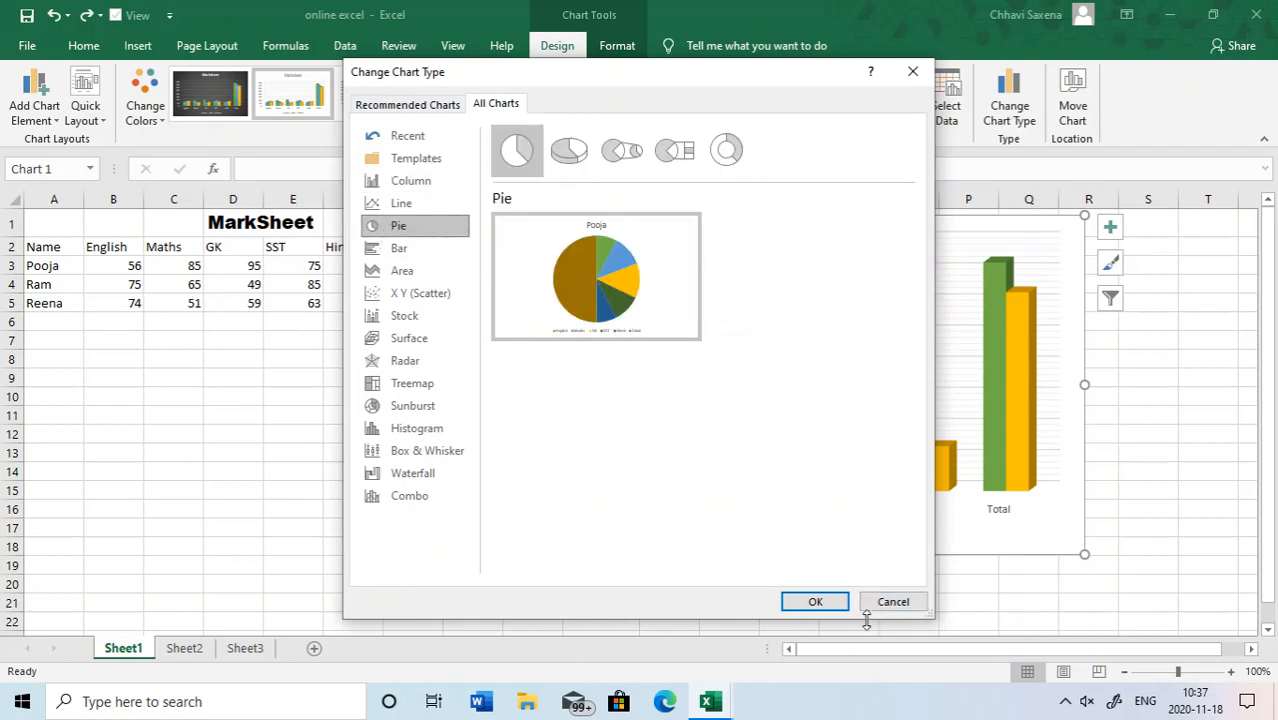
{"action": "left_click", "coordinate": [820, 601]}
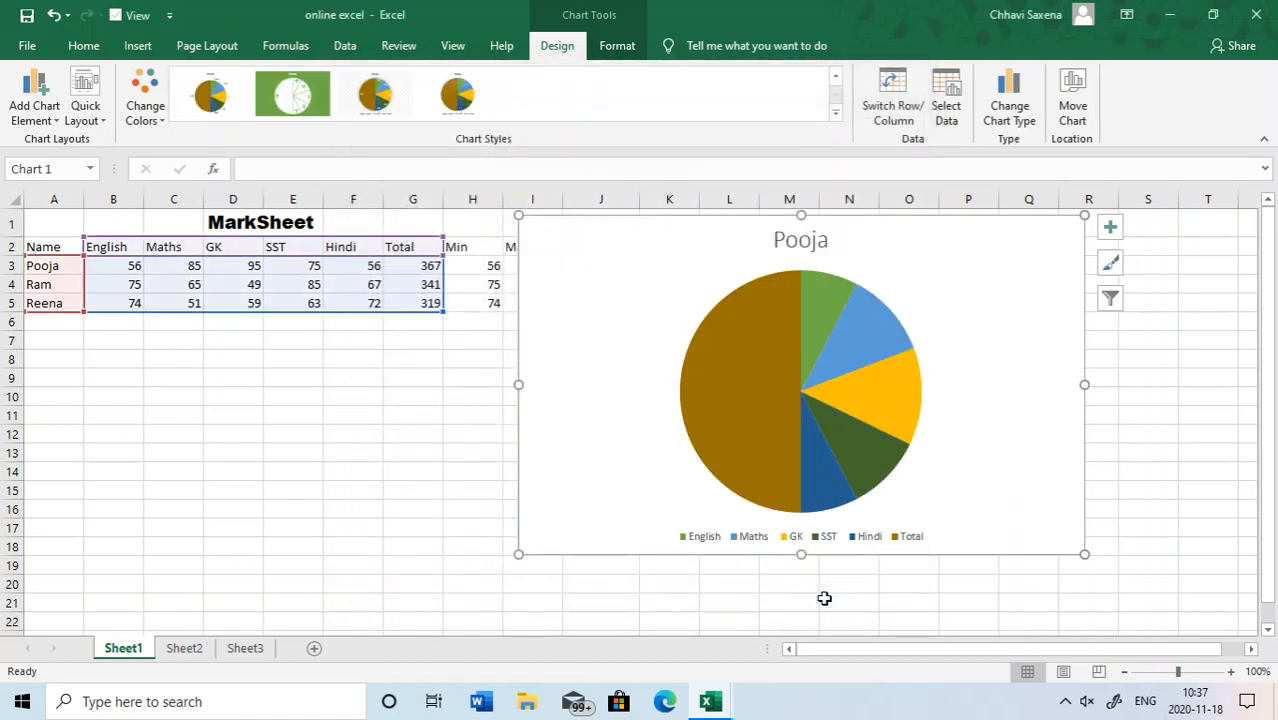
- Select the pie's Total slice, try the blue monochromatic colour palette on the chart and undo the colour change
{"action": "mouse_move", "coordinate": [753, 360]}
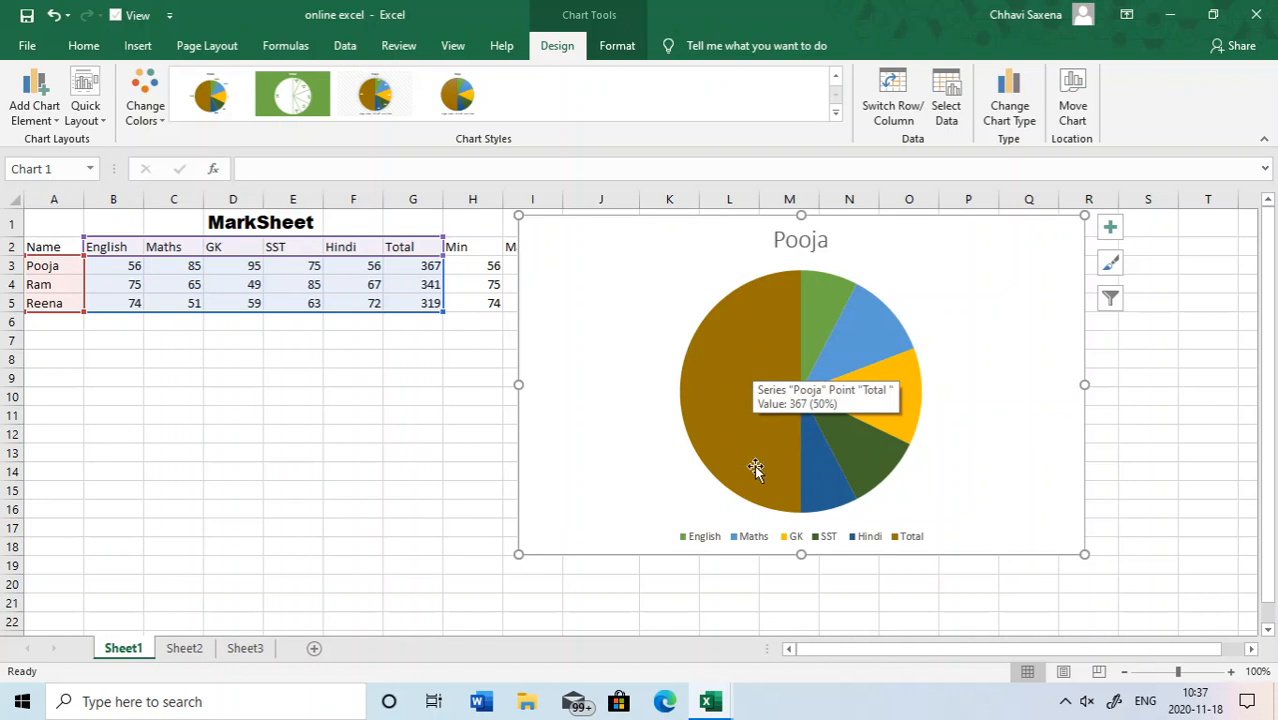
{"action": "left_click", "coordinate": [716, 365]}
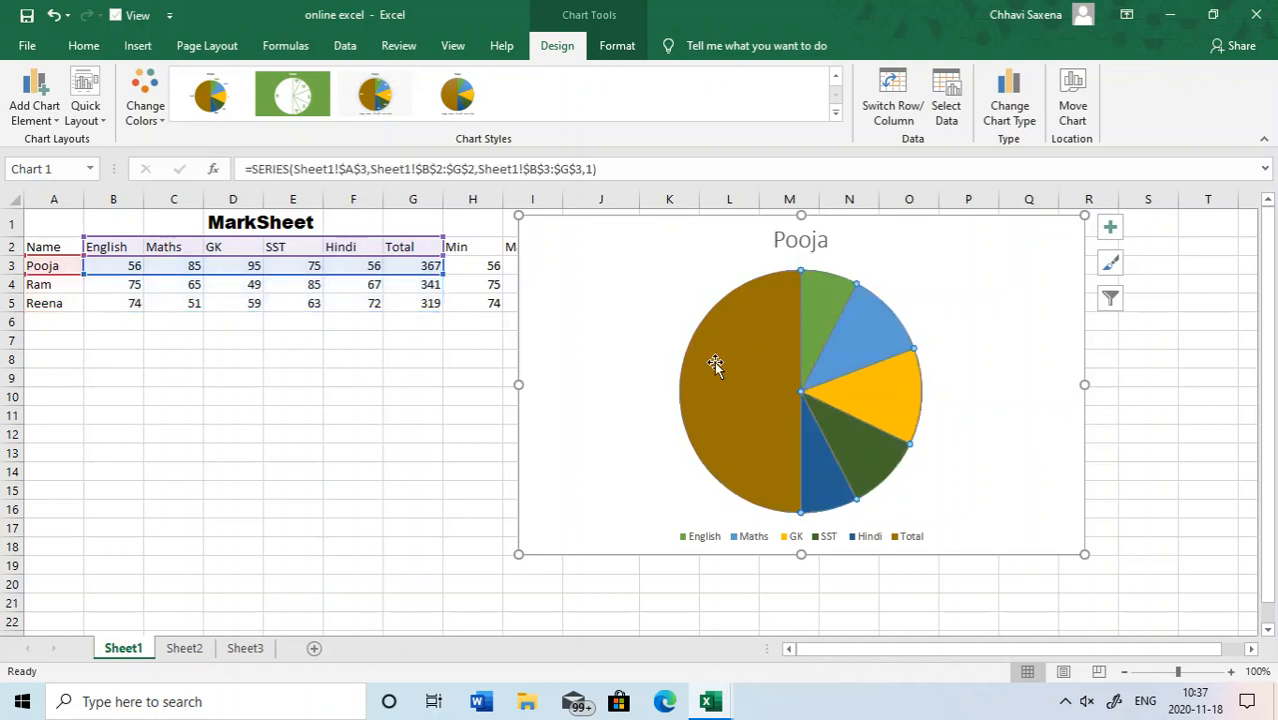
{"action": "mouse_move", "coordinate": [808, 444]}
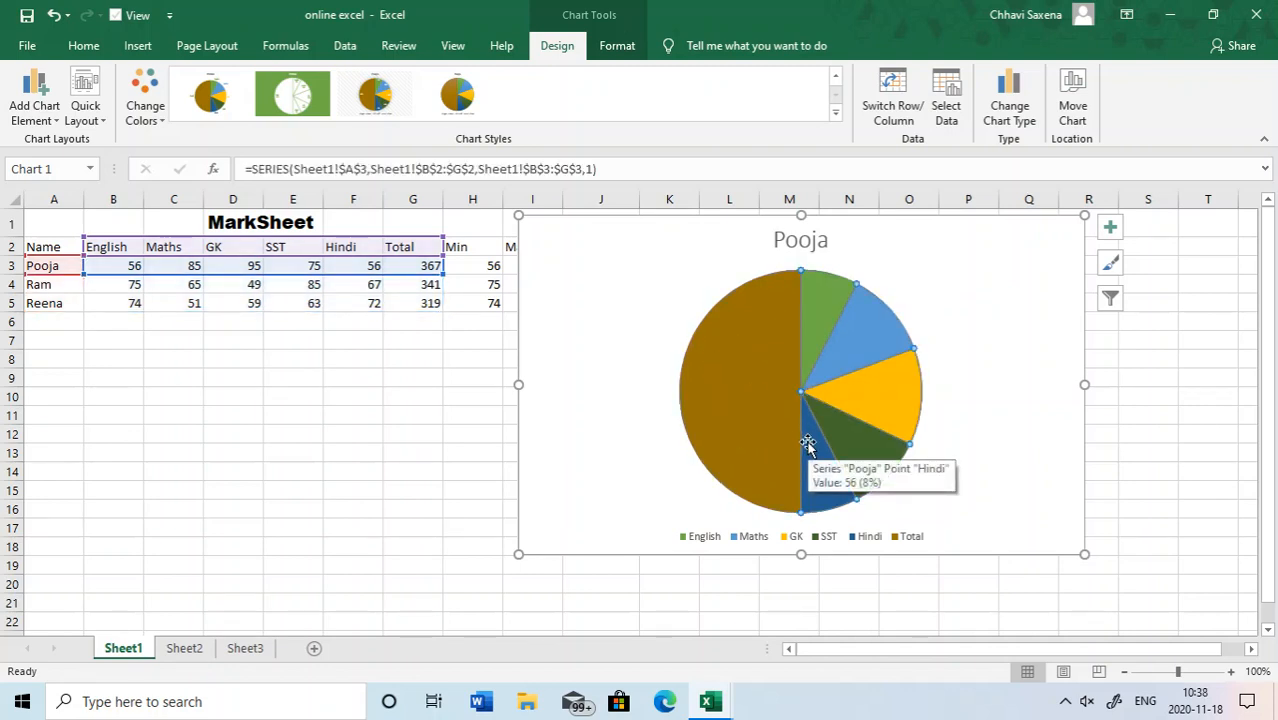
{"action": "mouse_move", "coordinate": [746, 302]}
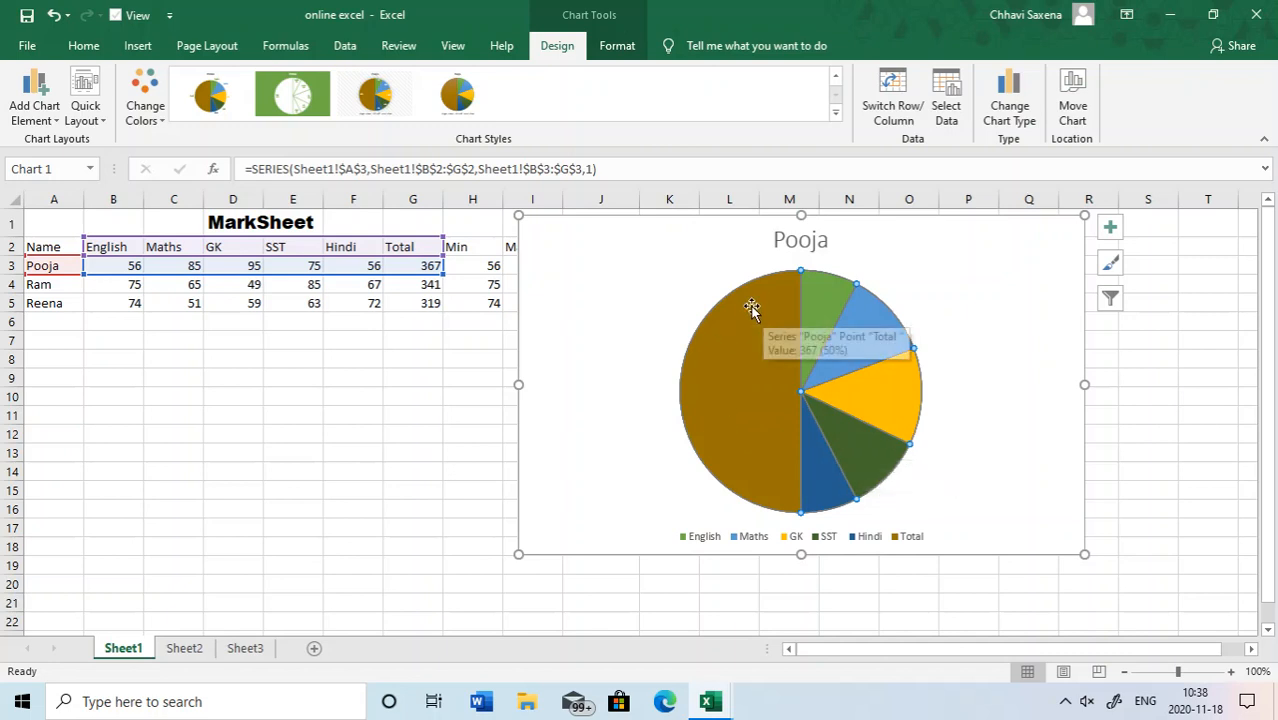
{"action": "left_click", "coordinate": [695, 335]}
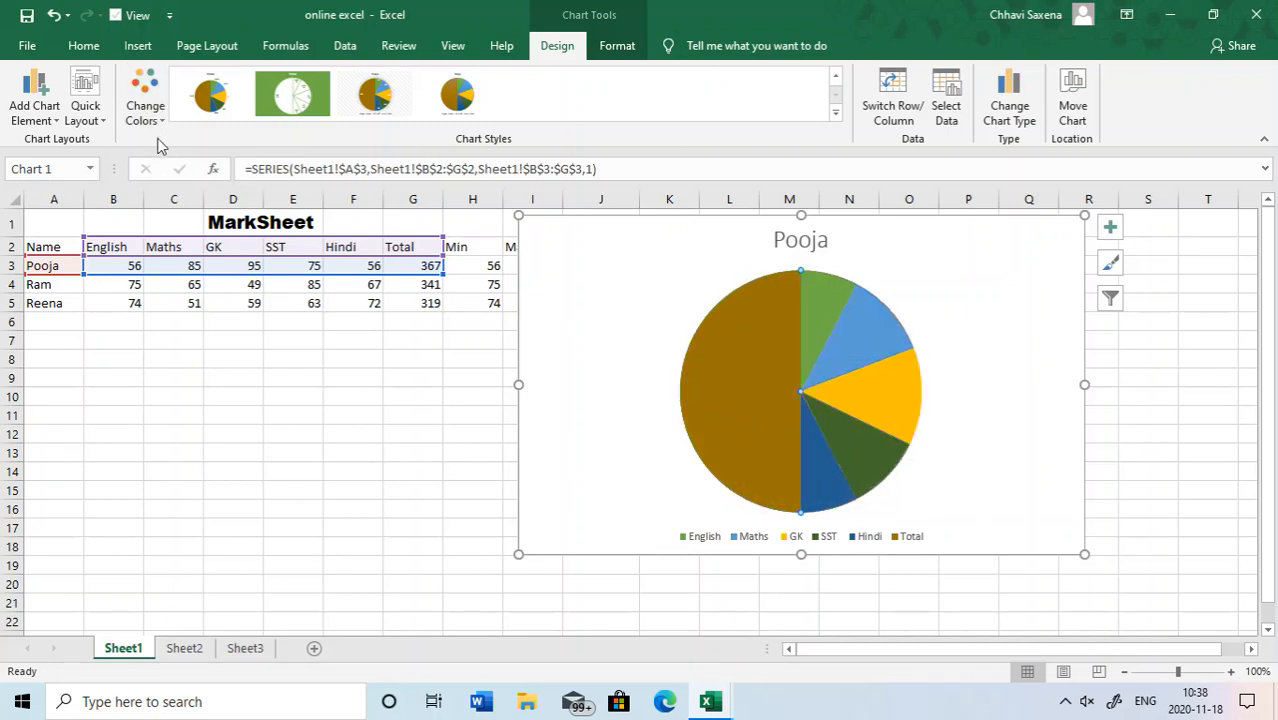
{"action": "left_click", "coordinate": [150, 102]}
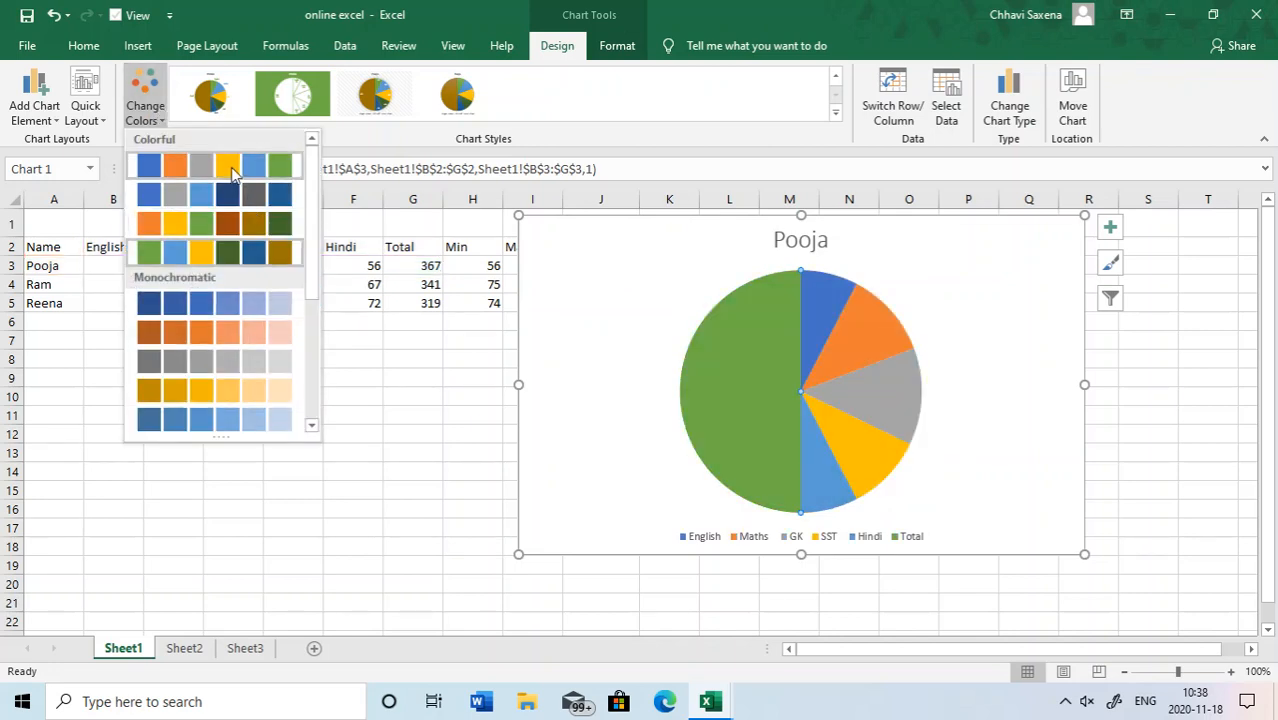
{"action": "left_click", "coordinate": [152, 303]}
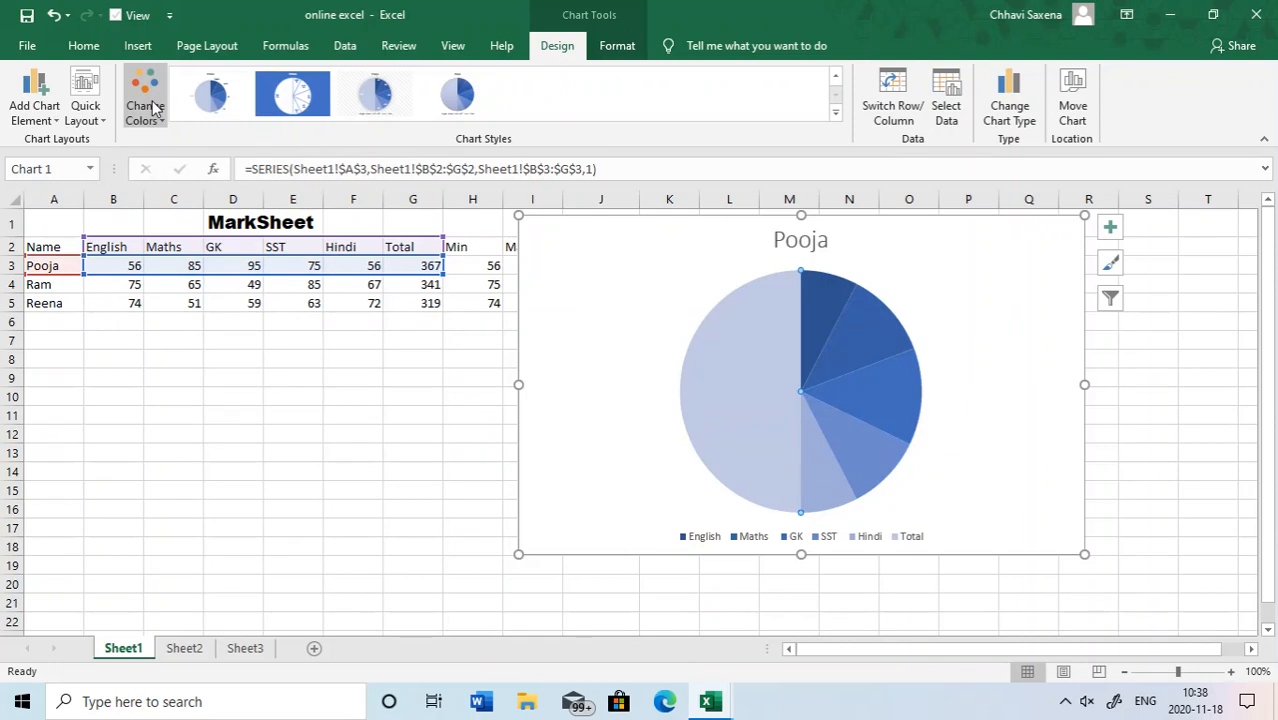
{"action": "key", "text": "ctrl+z"}
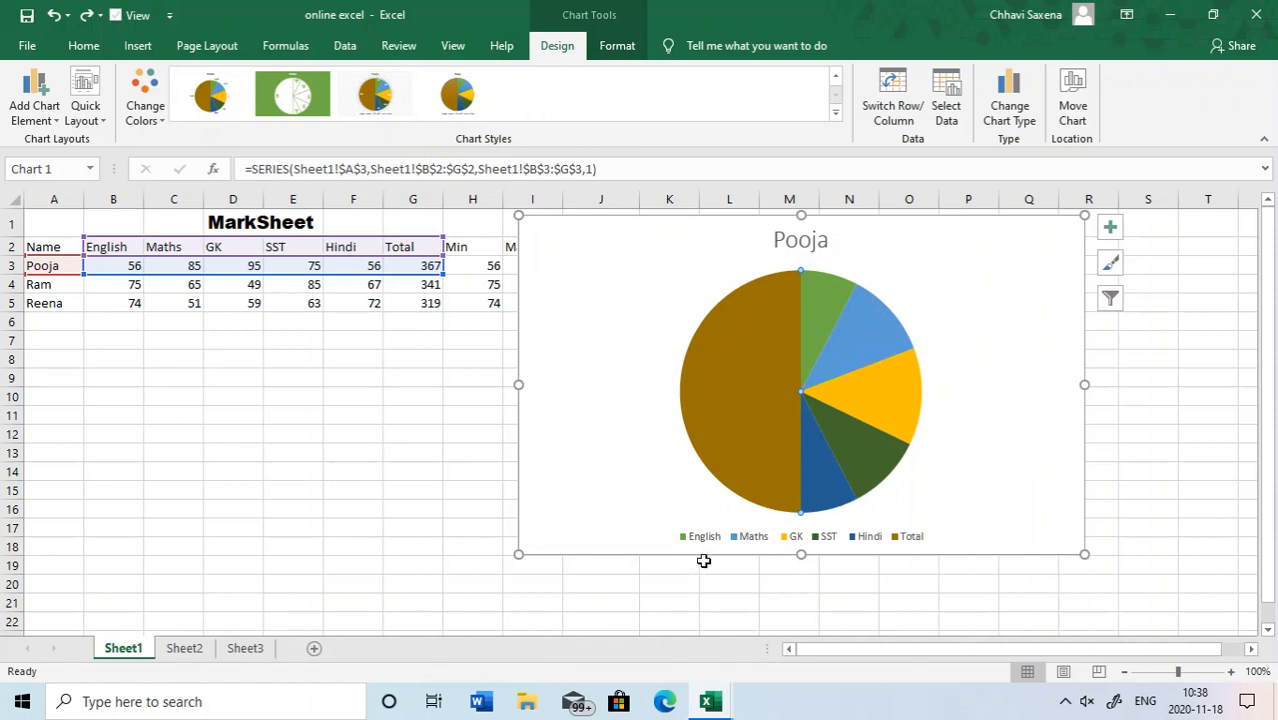
- Apply the pie chart style with white percentage labels, a bold title and a light textured background, and open the full set of styles
{"action": "mouse_move", "coordinate": [857, 311]}
{"action": "left_click", "coordinate": [373, 97]}
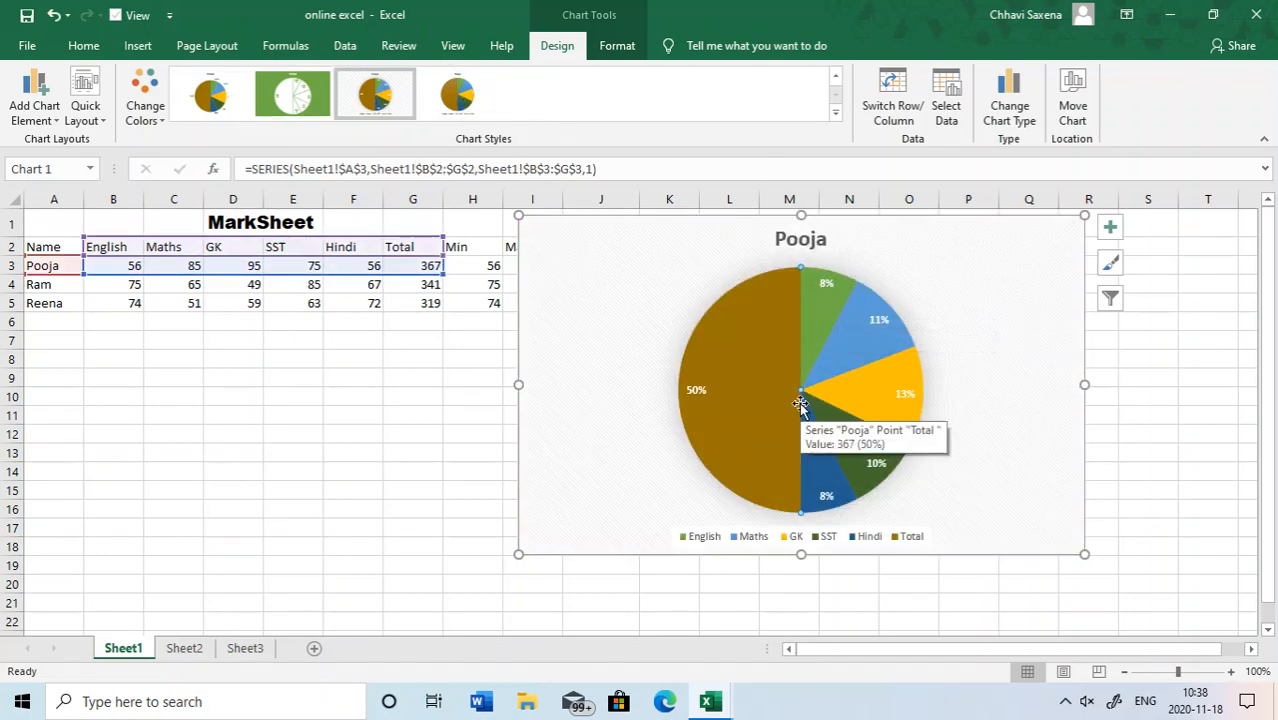
{"action": "left_click", "coordinate": [836, 116]}
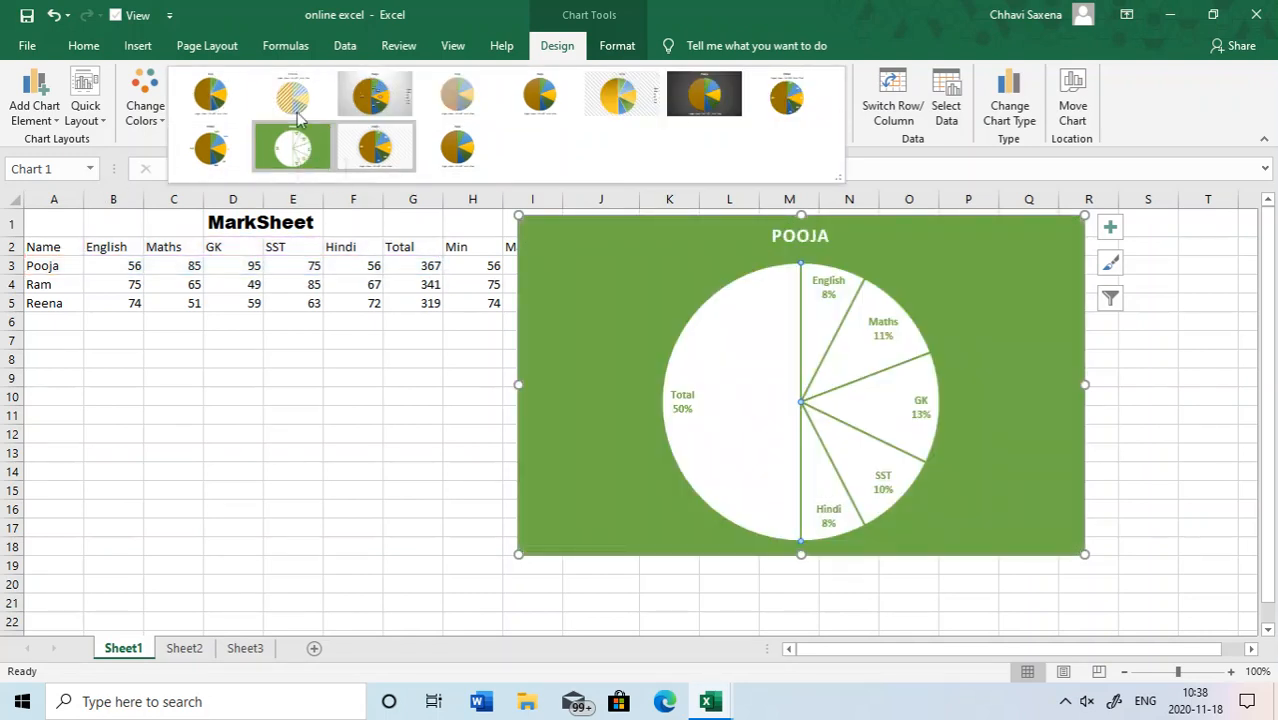
- Change the chart type from pie to a basic Line chart after previewing Clustered Column and Clustered Bar
{"action": "left_click", "coordinate": [1005, 118]}
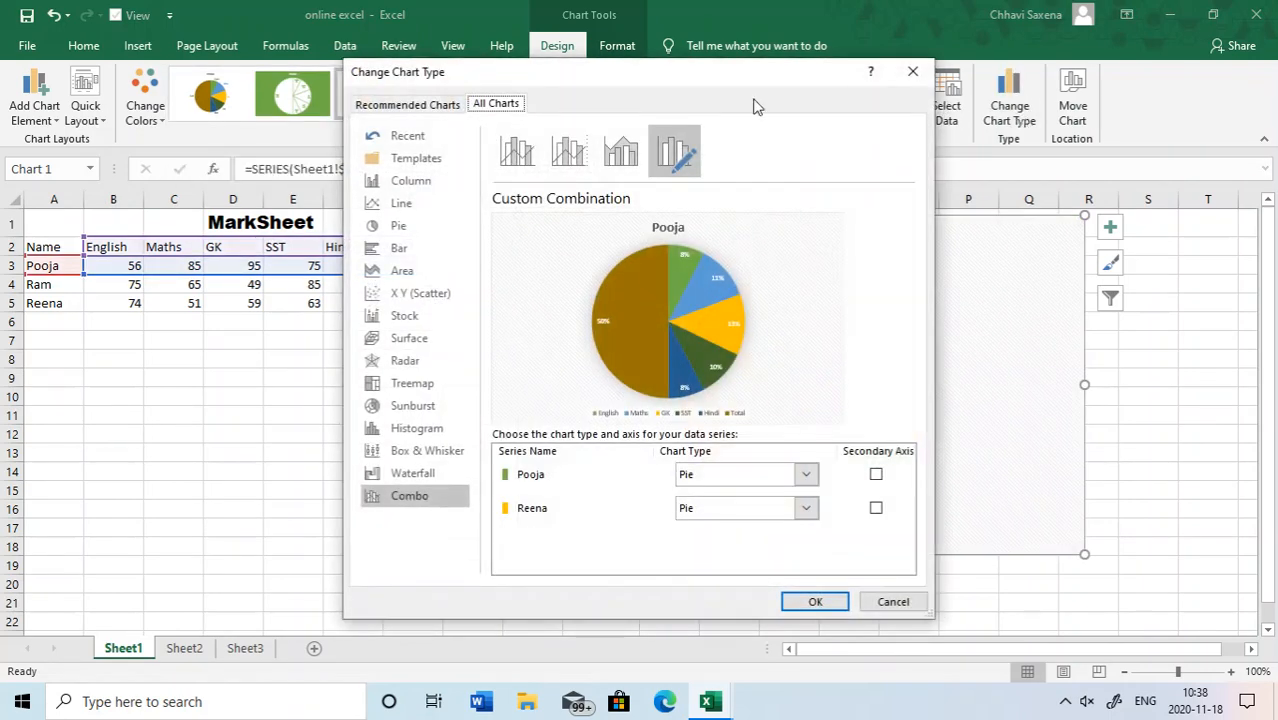
{"action": "left_click", "coordinate": [416, 181]}
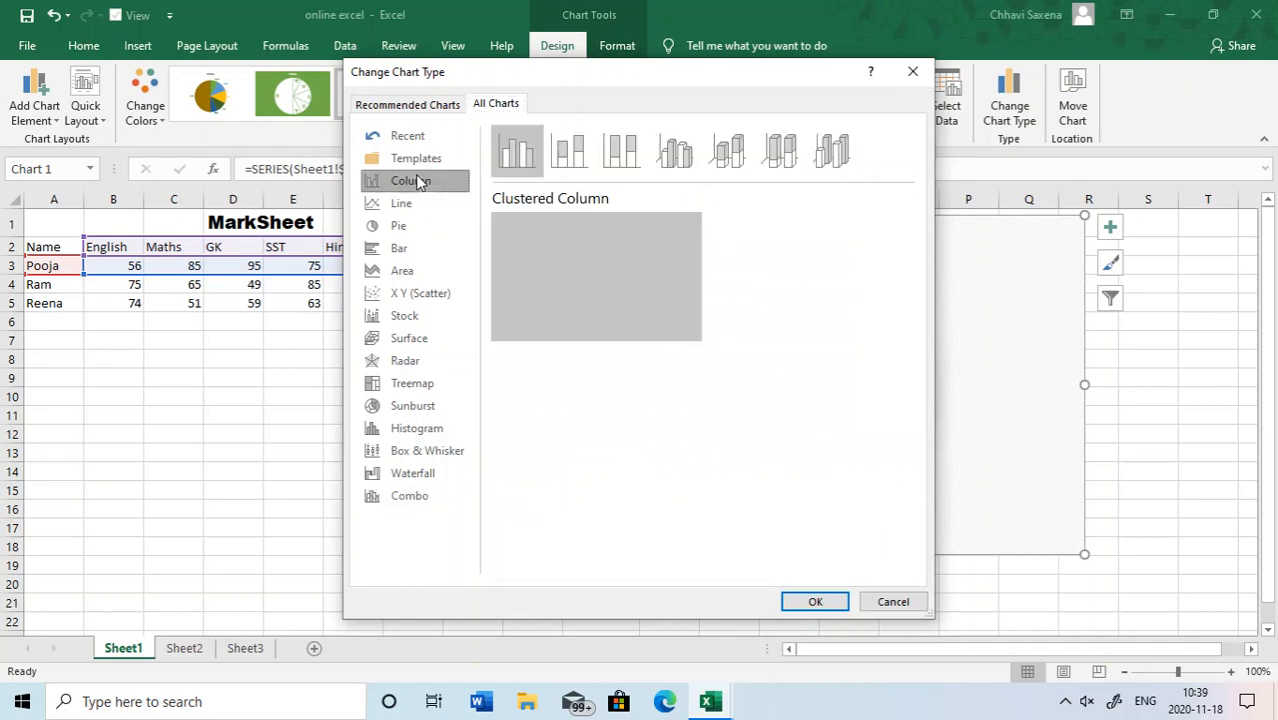
{"action": "mouse_move", "coordinate": [586, 246]}
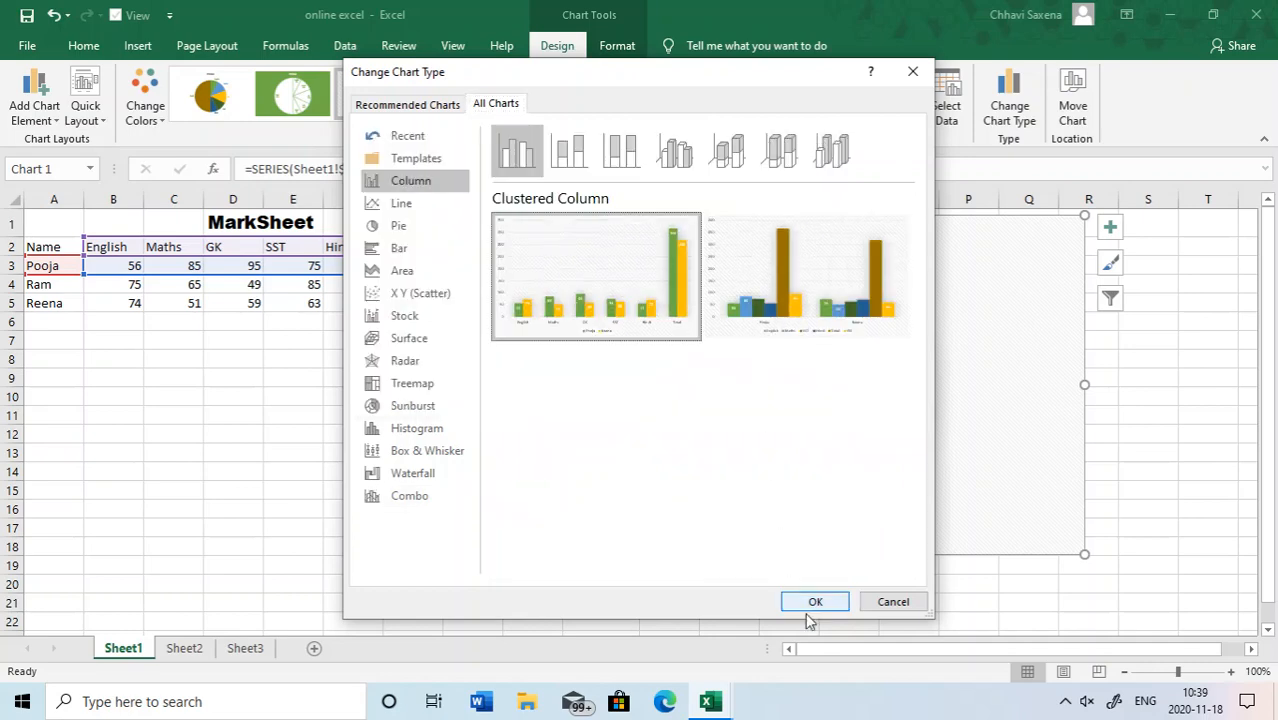
{"action": "left_click", "coordinate": [390, 252]}
{"action": "mouse_move", "coordinate": [560, 270]}
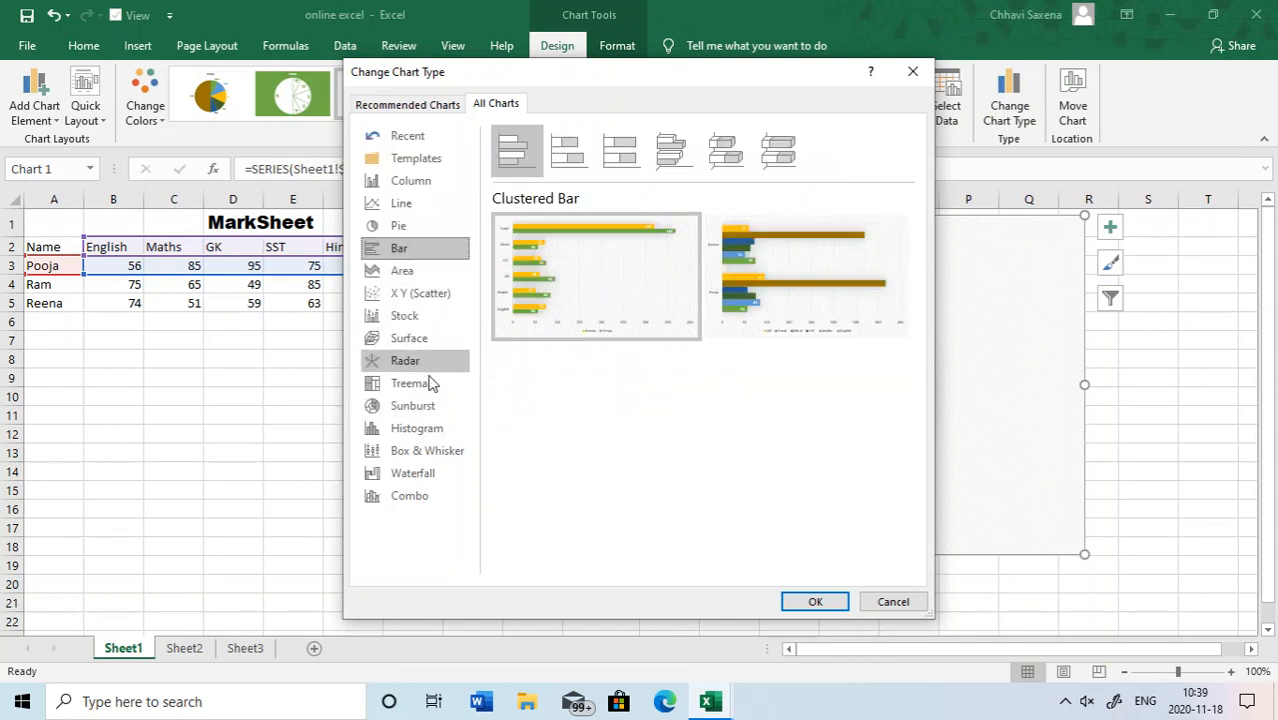
{"action": "left_click", "coordinate": [415, 204]}
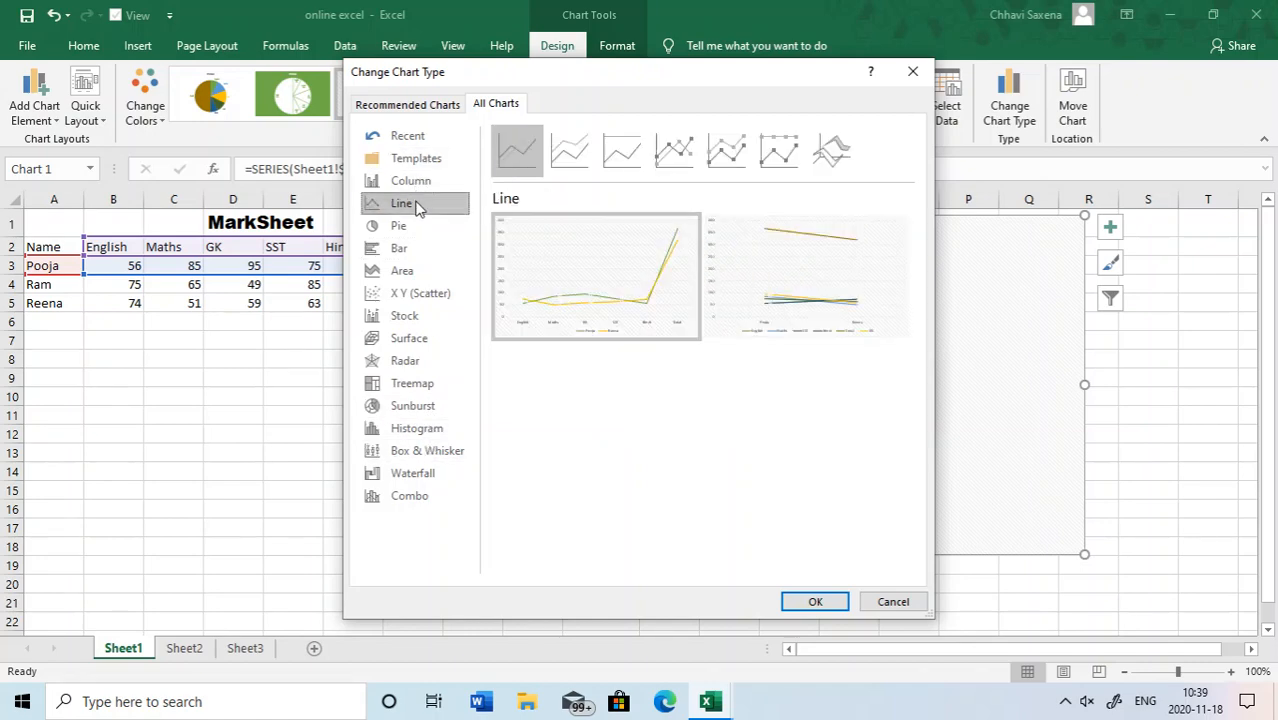
{"action": "mouse_move", "coordinate": [627, 265]}
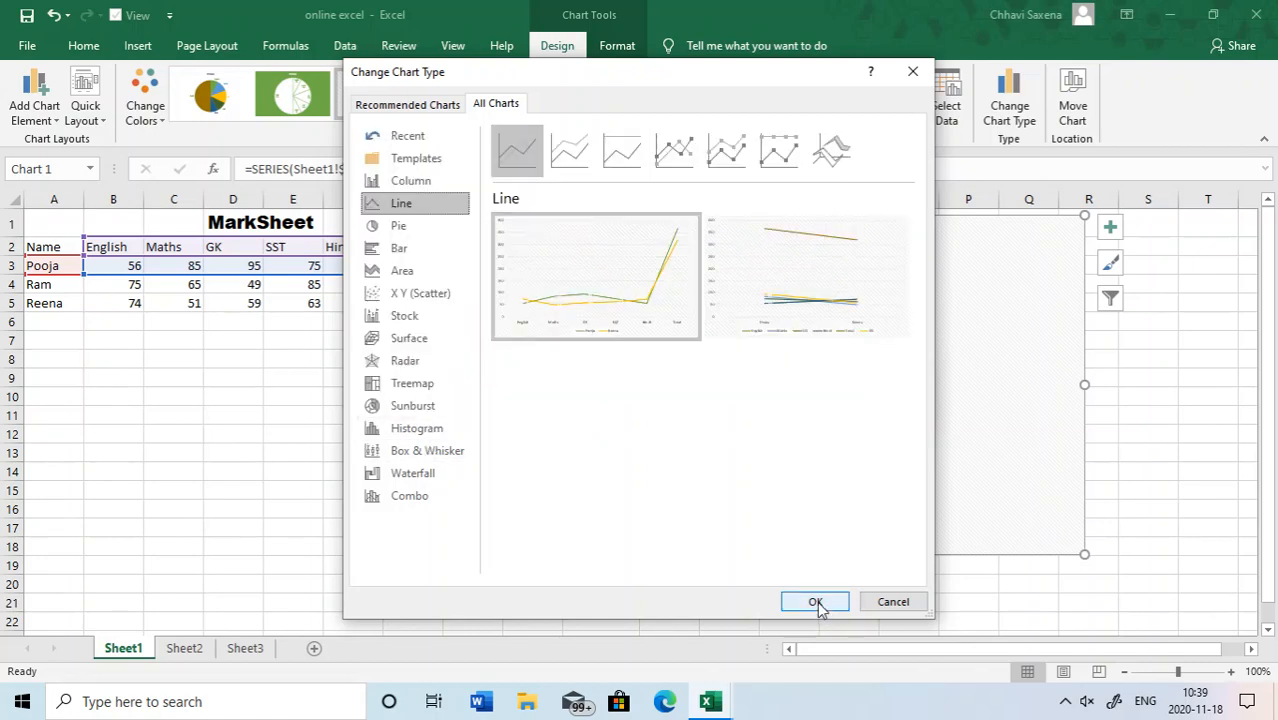
{"action": "left_click", "coordinate": [816, 603]}
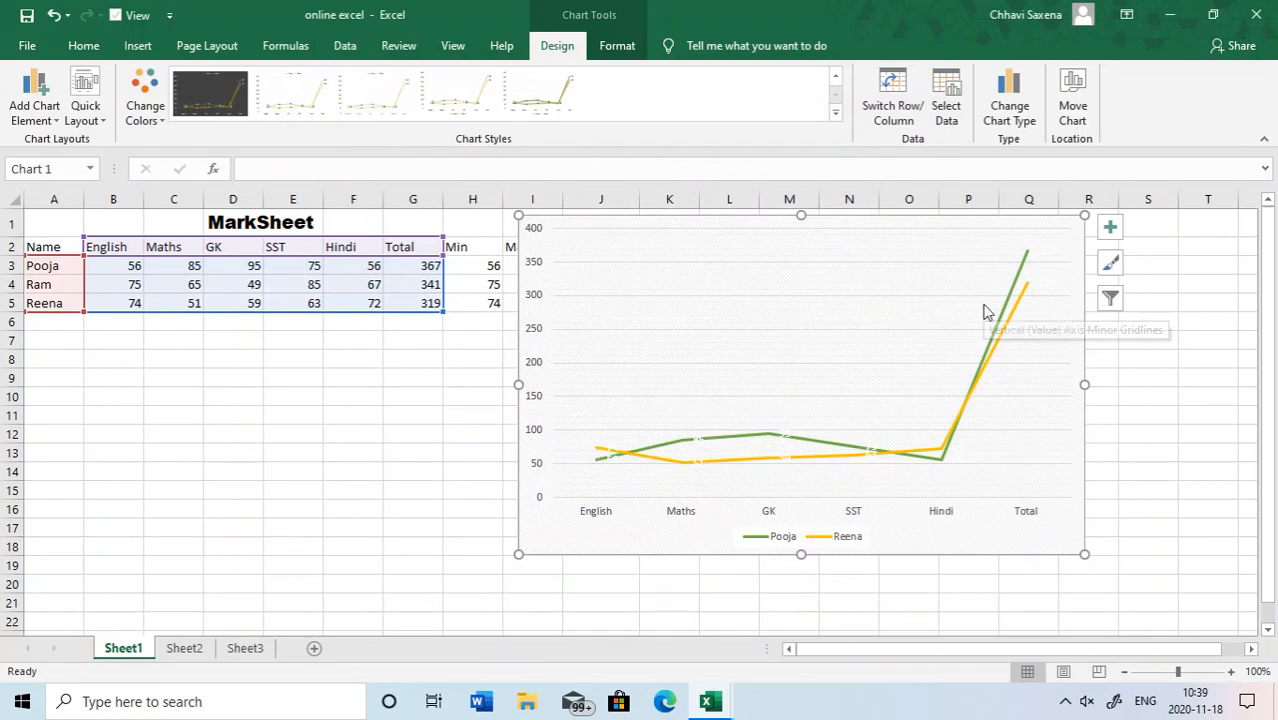
- Apply the white line style with markers and switch it to the dark grey style with glowing lines
{"action": "left_click", "coordinate": [379, 98]}
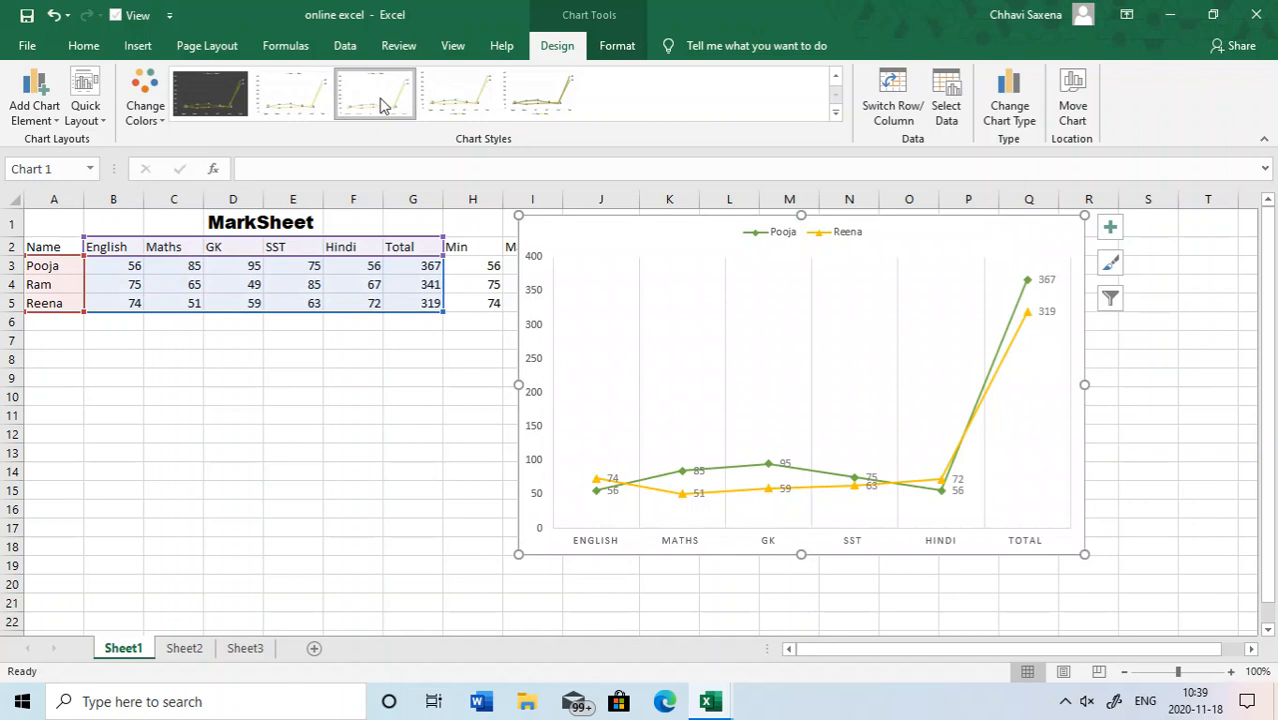
{"action": "left_click", "coordinate": [234, 100]}
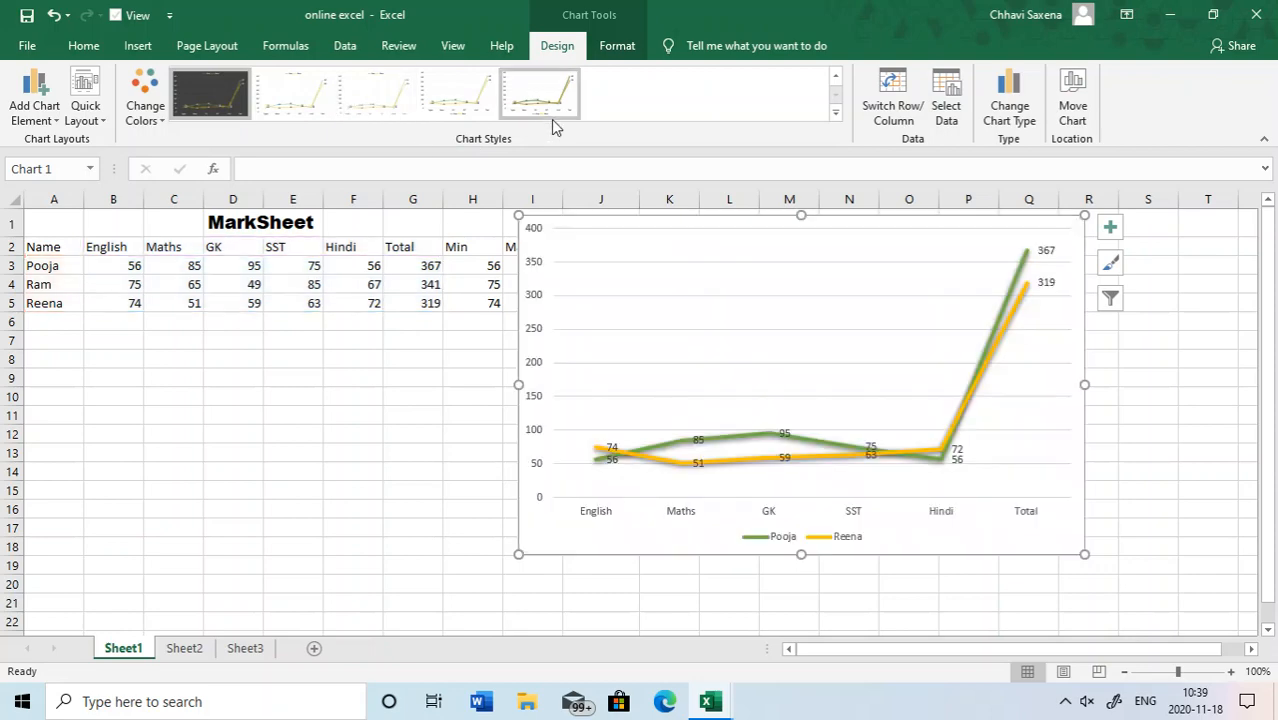
- Change the chart type to Clustered Column and apply the style with solid columns, data labels and a white background
{"action": "left_click", "coordinate": [1009, 108]}
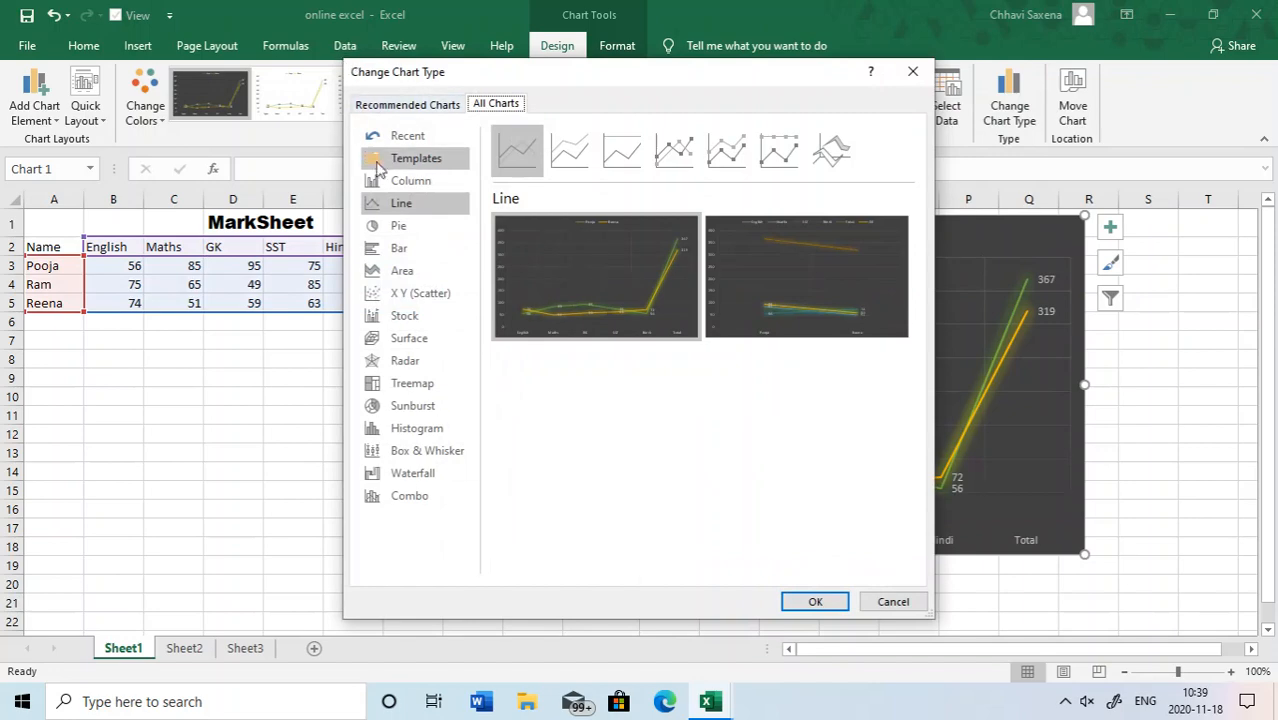
{"action": "left_click", "coordinate": [403, 182]}
{"action": "mouse_move", "coordinate": [670, 267]}
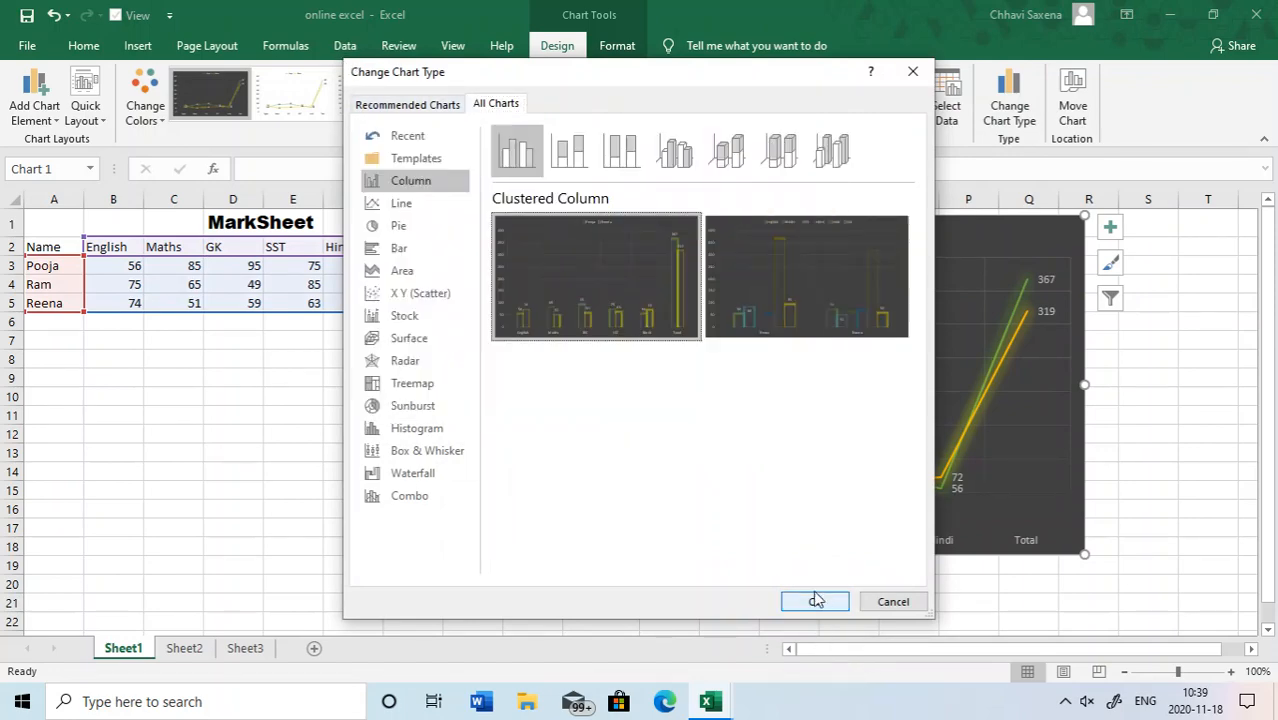
{"action": "left_click", "coordinate": [815, 600]}
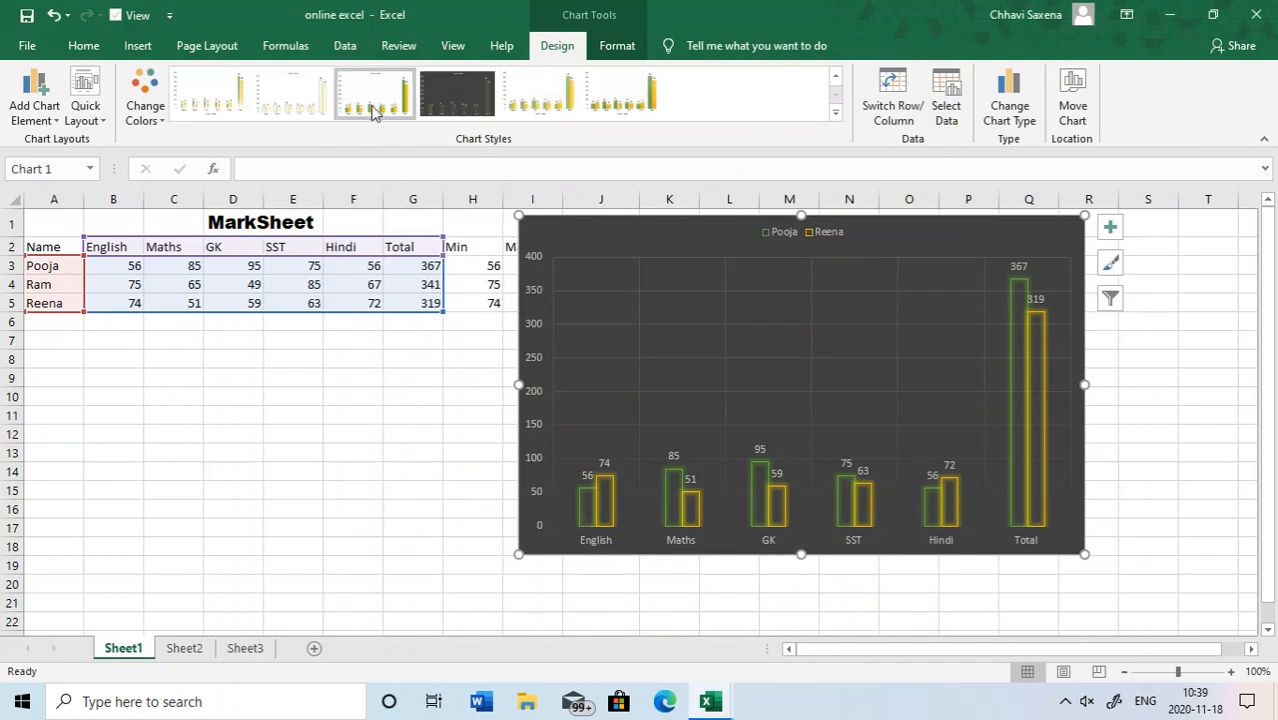
{"action": "left_click", "coordinate": [374, 108]}
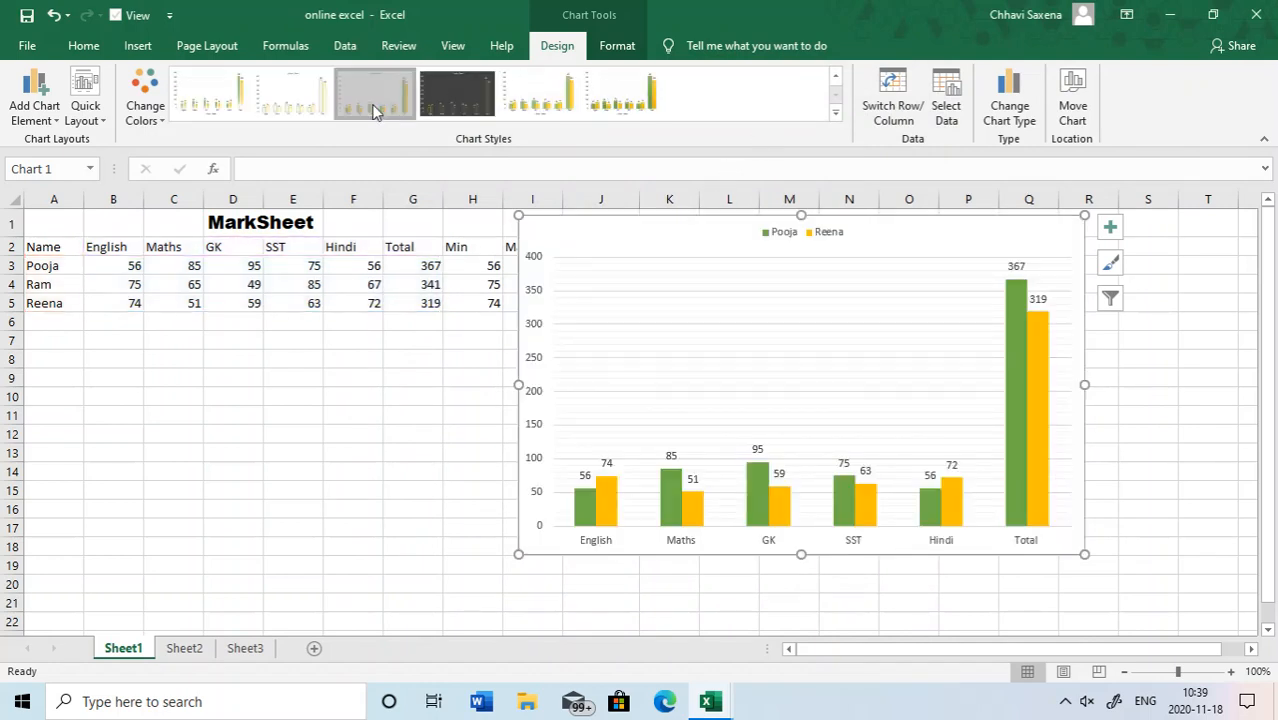
- Move the column chart from Sheet1 to a new chart sheet named Chart1
{"action": "left_click", "coordinate": [1074, 105]}
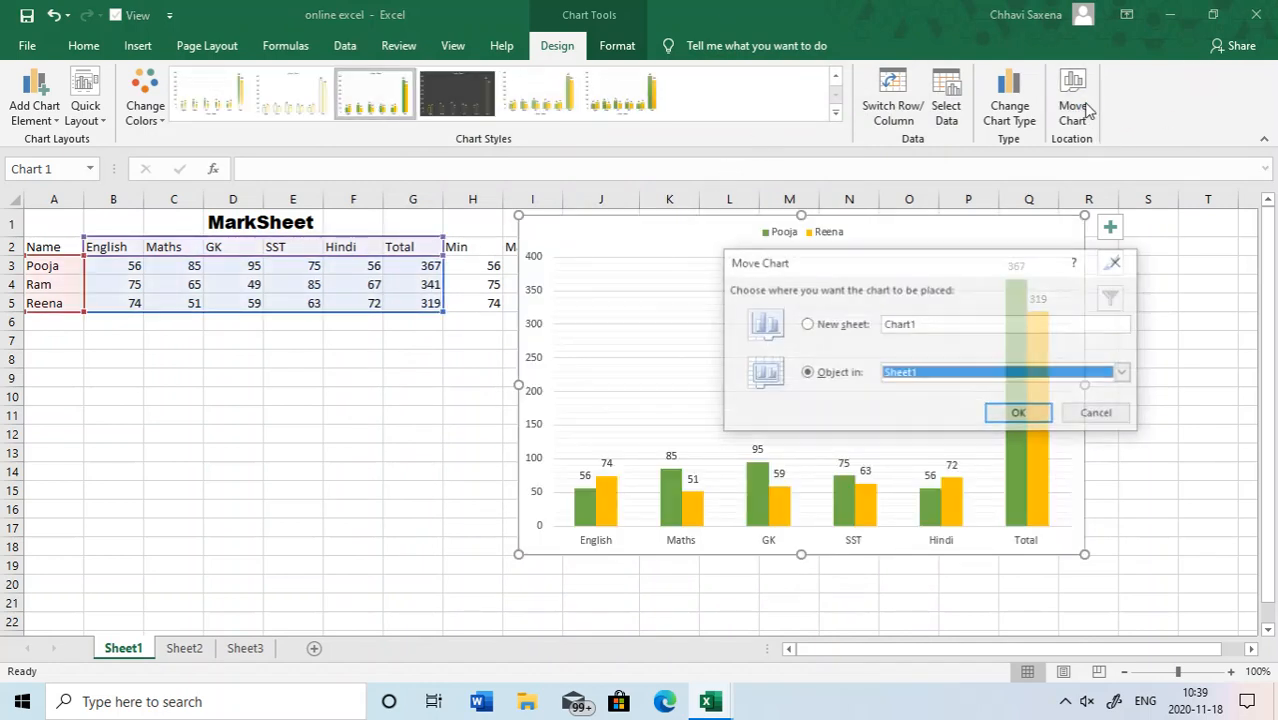
{"action": "left_click", "coordinate": [846, 331]}
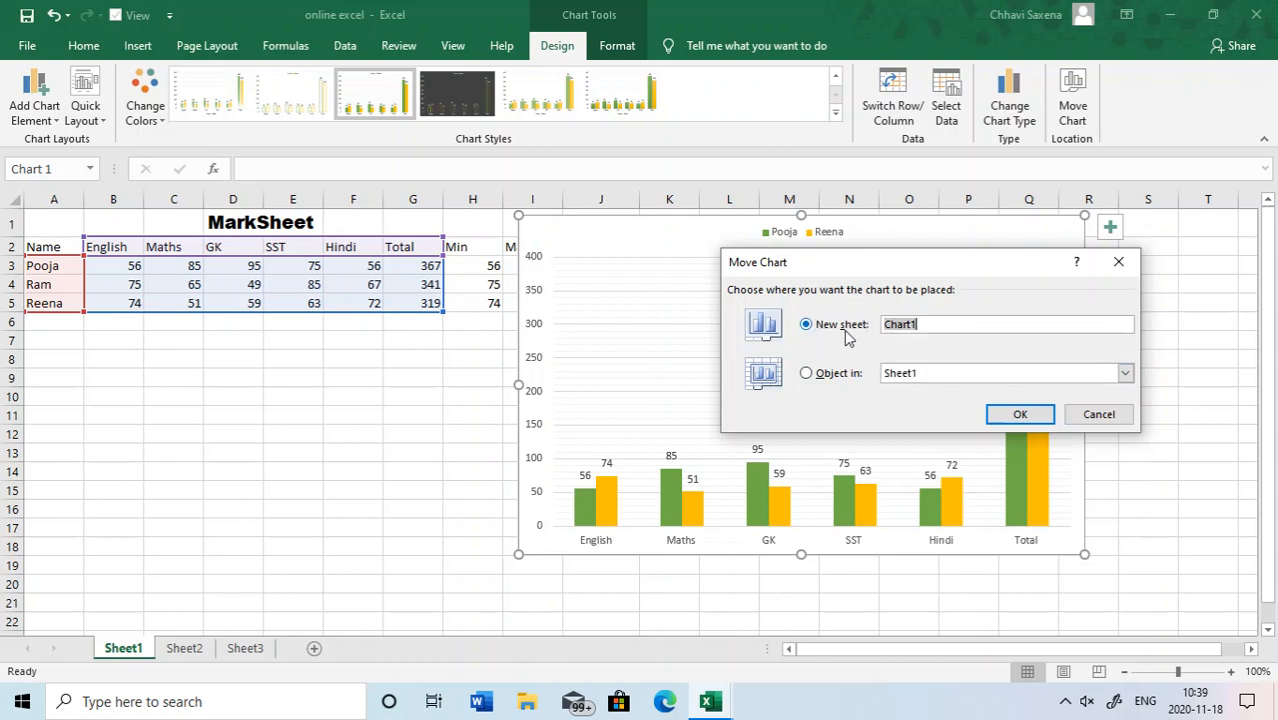
{"action": "left_click", "coordinate": [1012, 412]}
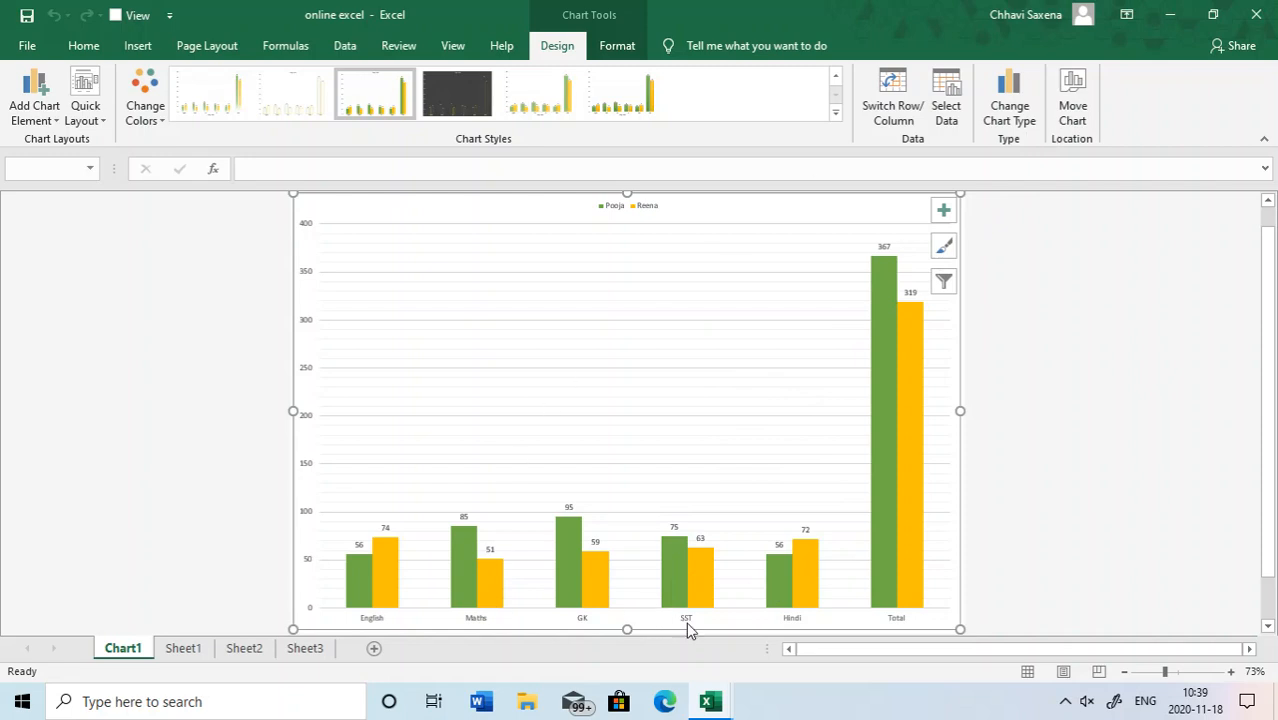
- Apply the quick layout with a chart title, a legend beneath it, data labels and no vertical axis
{"action": "left_click", "coordinate": [136, 118]}
{"action": "left_click", "coordinate": [86, 110]}
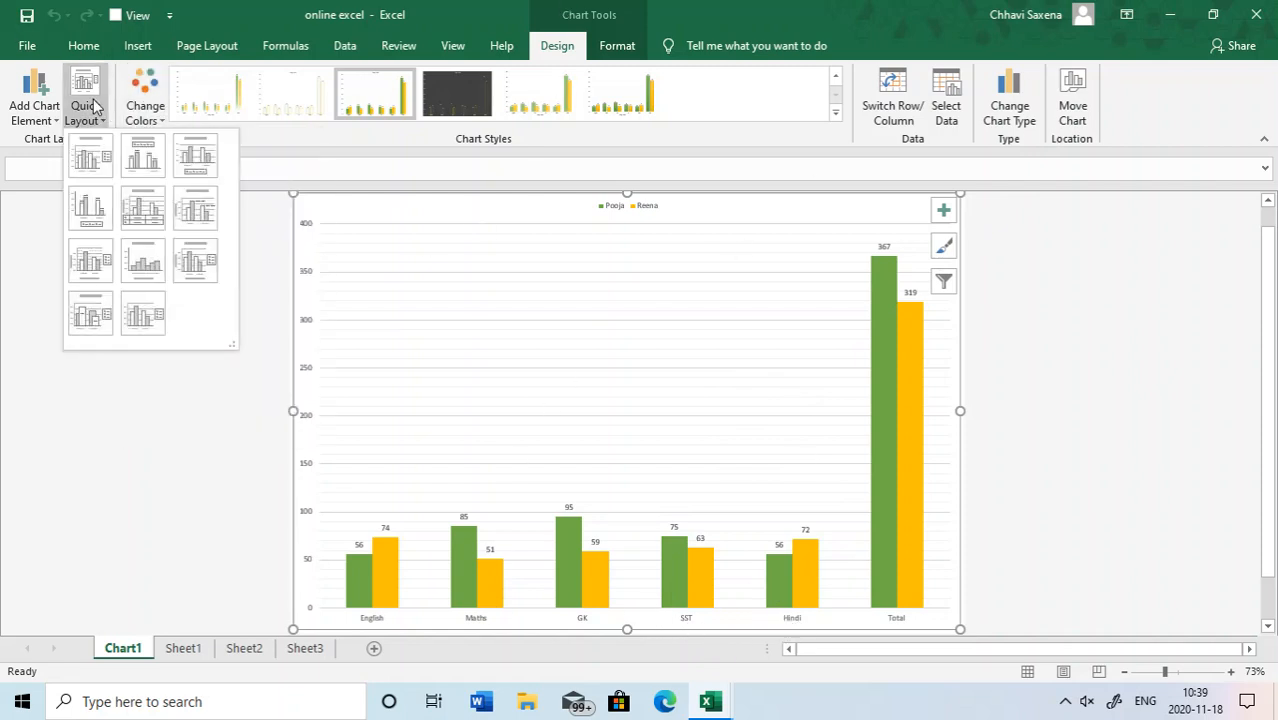
{"action": "left_click", "coordinate": [155, 152]}
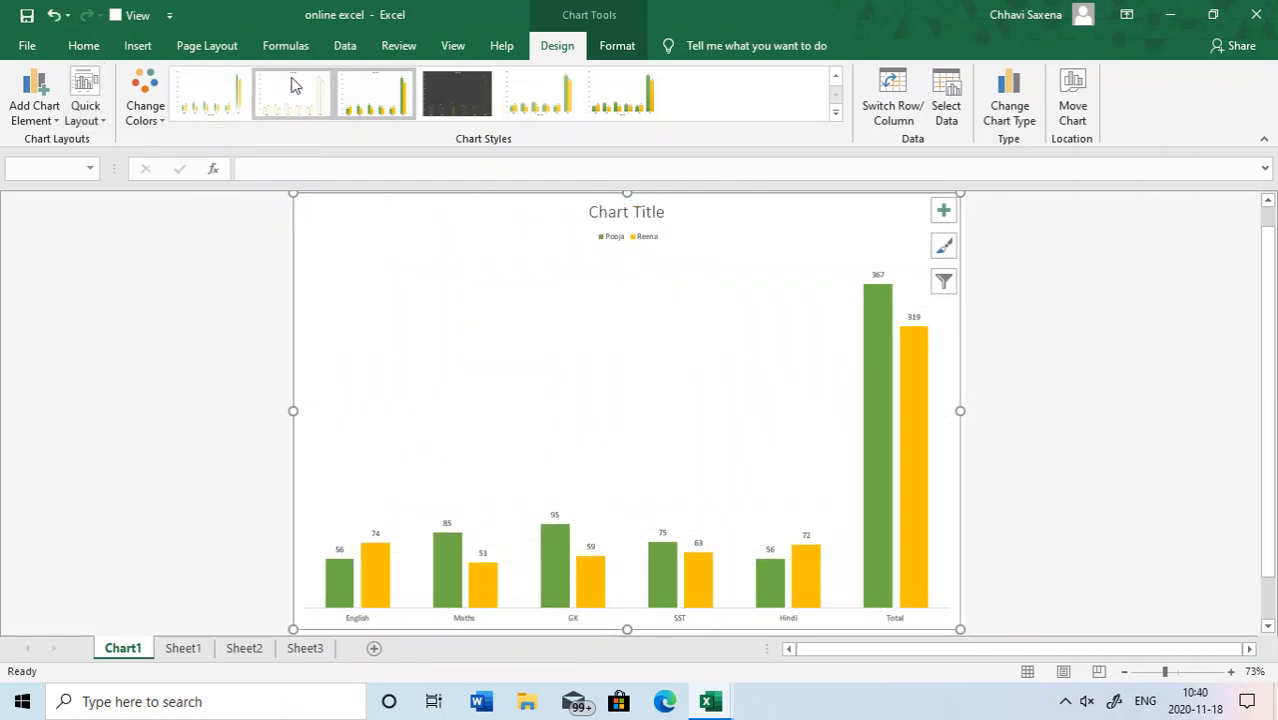
{"action": "left_click", "coordinate": [609, 48]}
{"action": "left_click", "coordinate": [545, 48]}
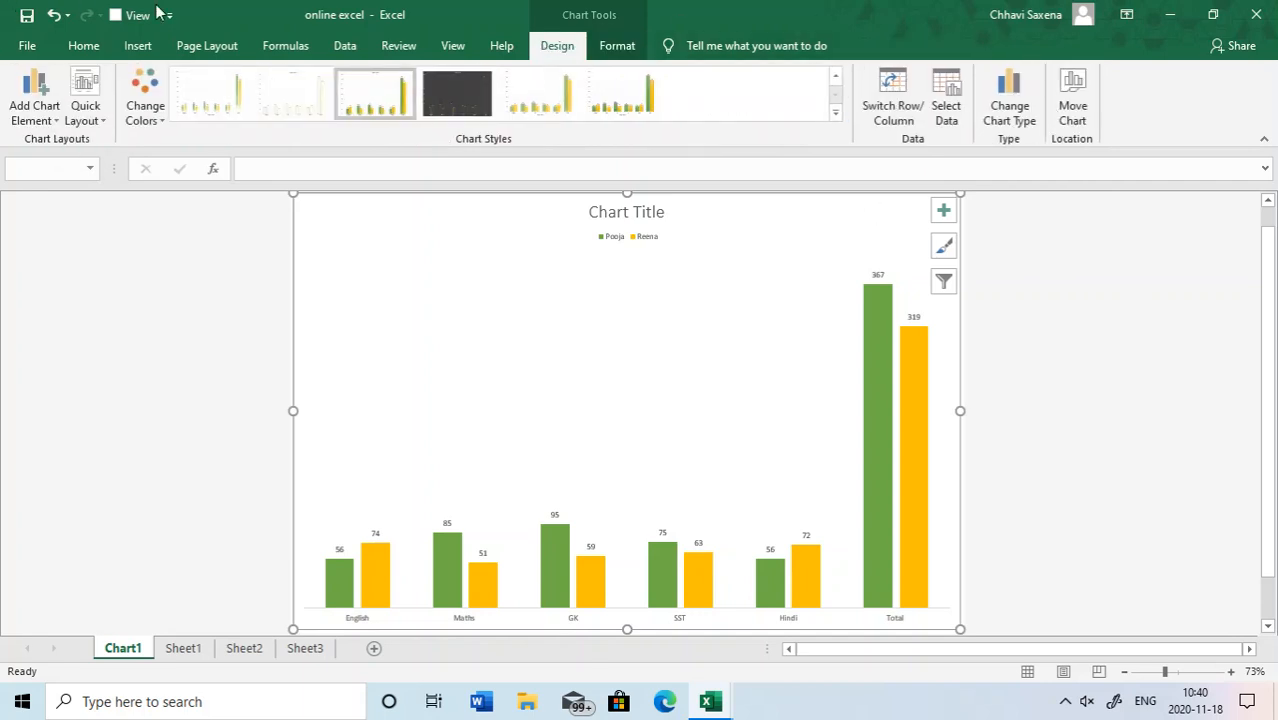
- Add the primary vertical axis to the chart on the Chart1 sheet
{"action": "left_click", "coordinate": [45, 112]}
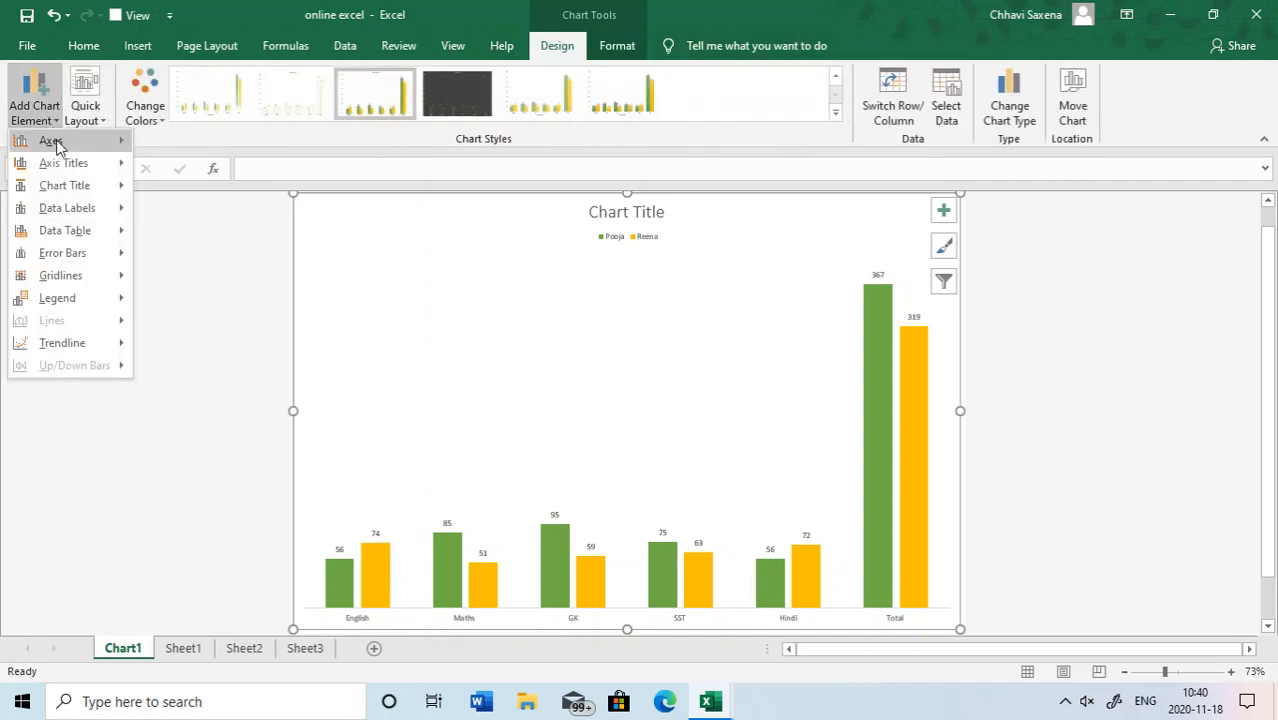
{"action": "mouse_move", "coordinate": [57, 145]}
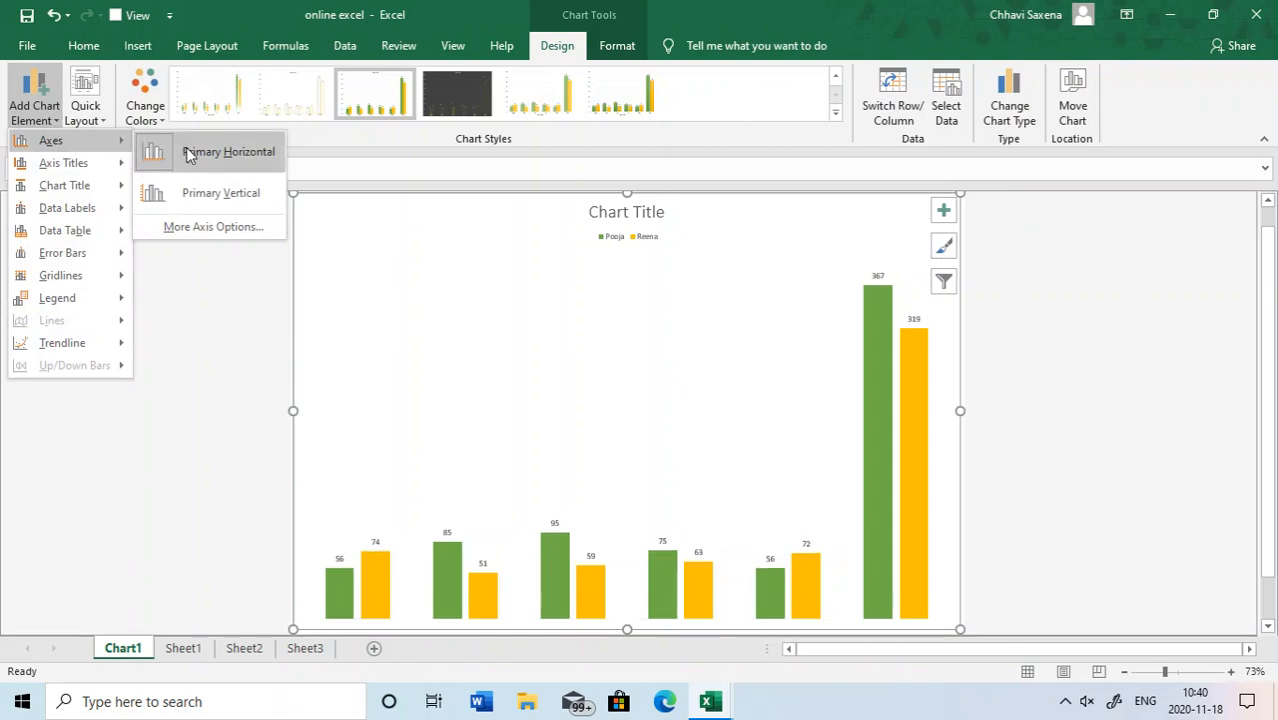
{"action": "left_click", "coordinate": [205, 190]}
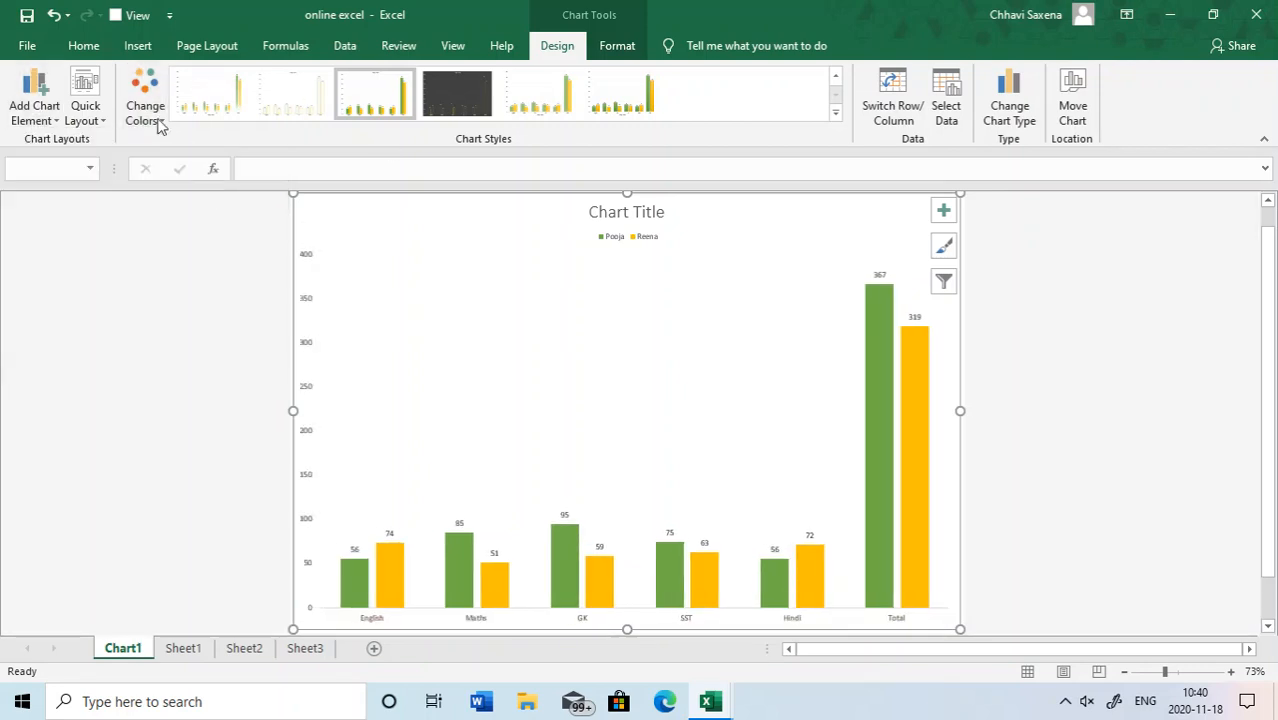
{"action": "left_click", "coordinate": [618, 47]}
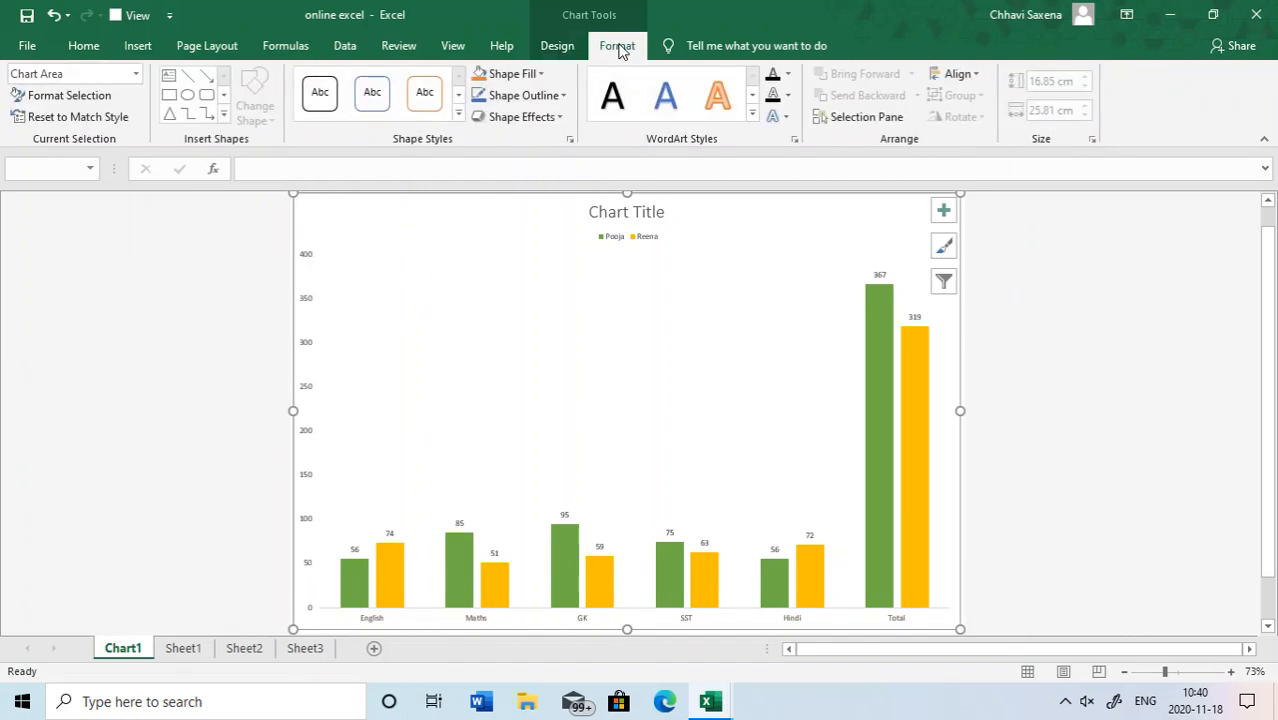
{"action": "left_click", "coordinate": [557, 46]}
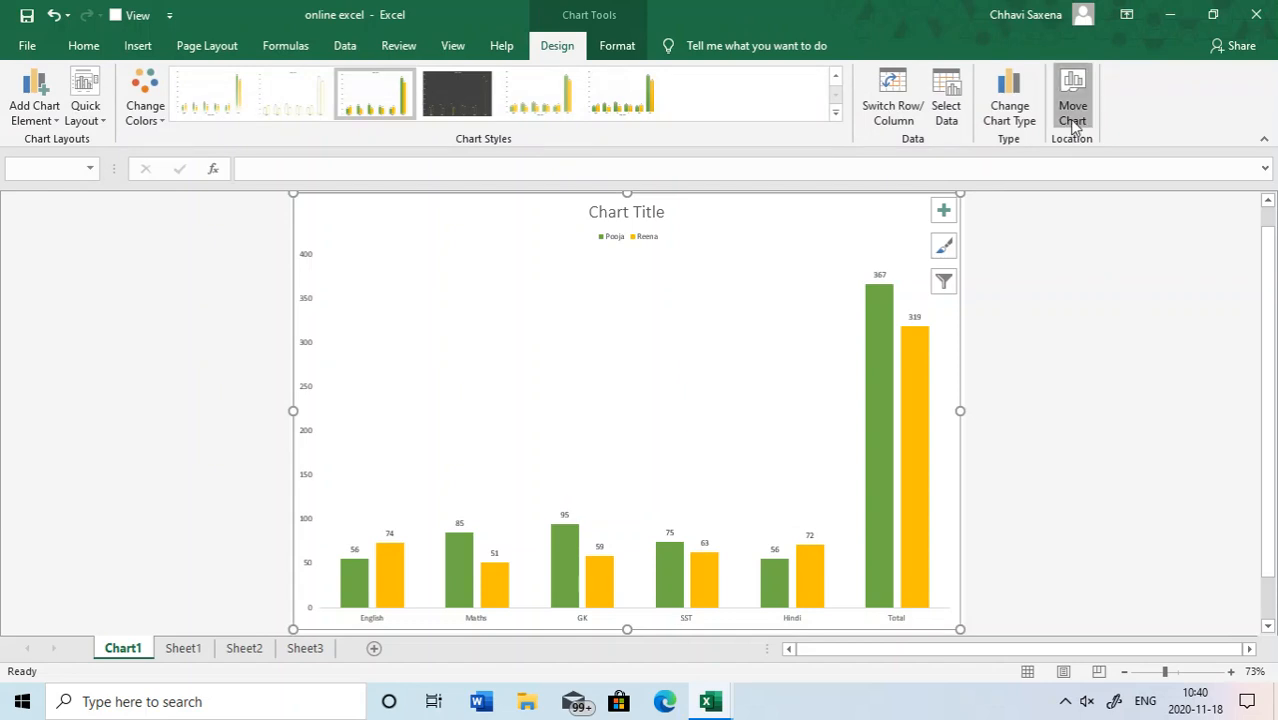
- Move the chart back to Sheet1 as an embedded object and delete it
{"action": "left_click", "coordinate": [1072, 100]}
{"action": "left_click", "coordinate": [862, 380]}
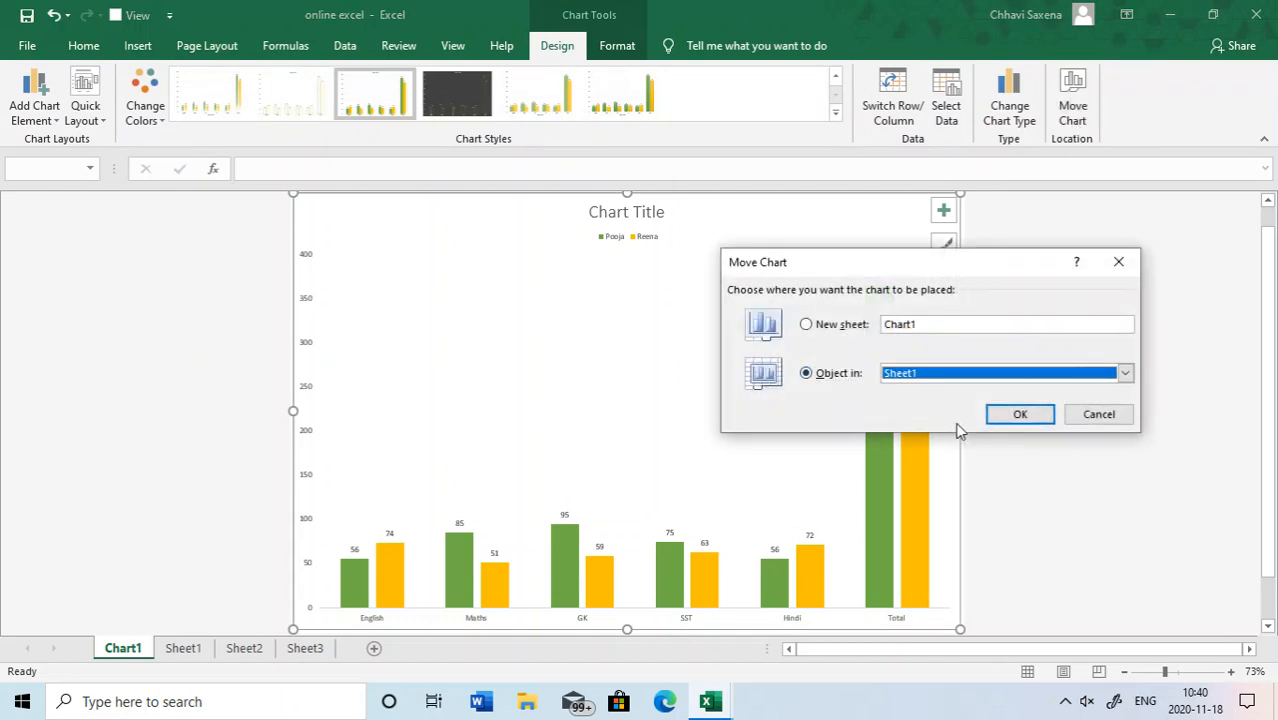
{"action": "left_click", "coordinate": [1012, 414]}
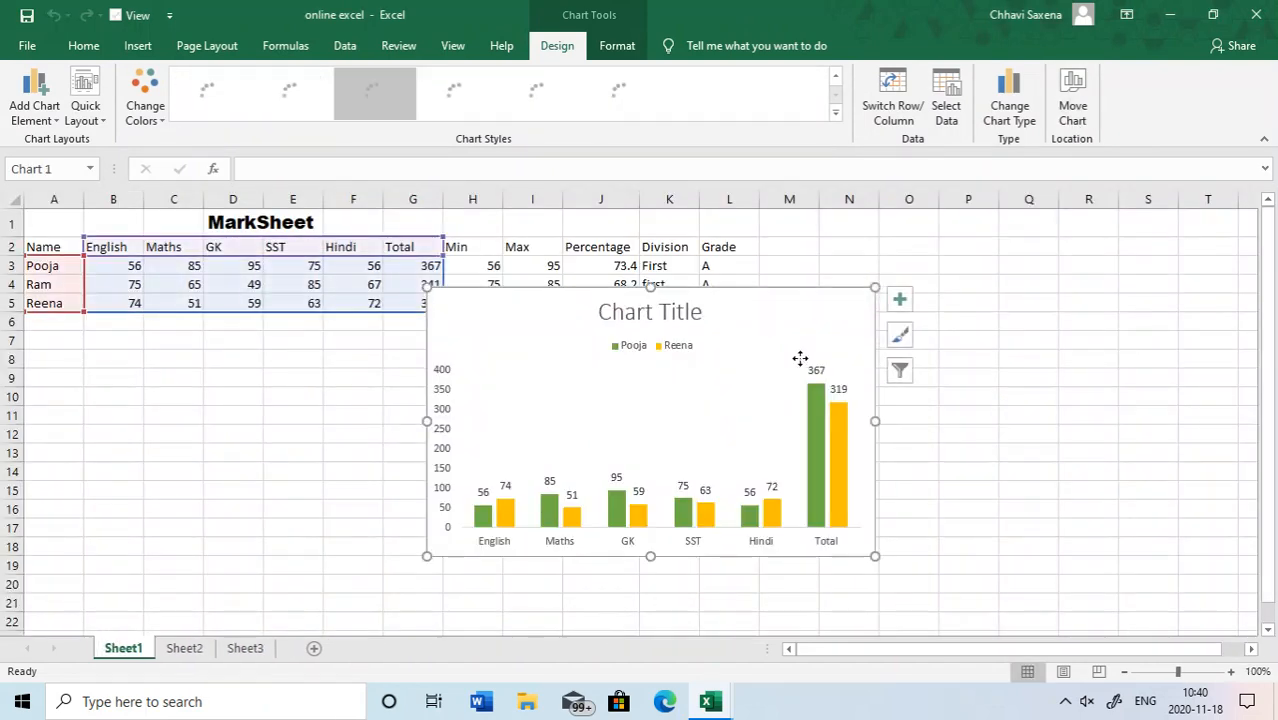
{"action": "key", "text": "Delete"}
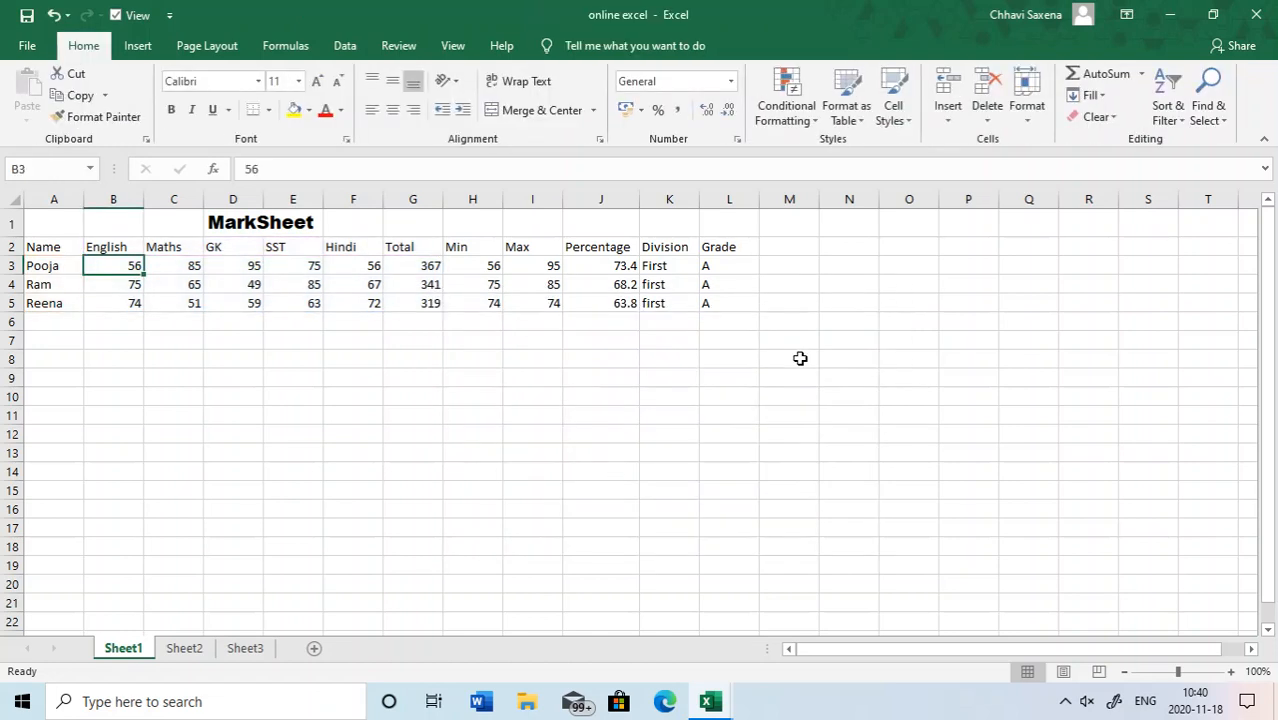
- Insert a 2-D clustered column chart from the mark sheet range A2:G5
{"action": "left_click", "coordinate": [61, 381]}
{"action": "left_click", "coordinate": [49, 248]}
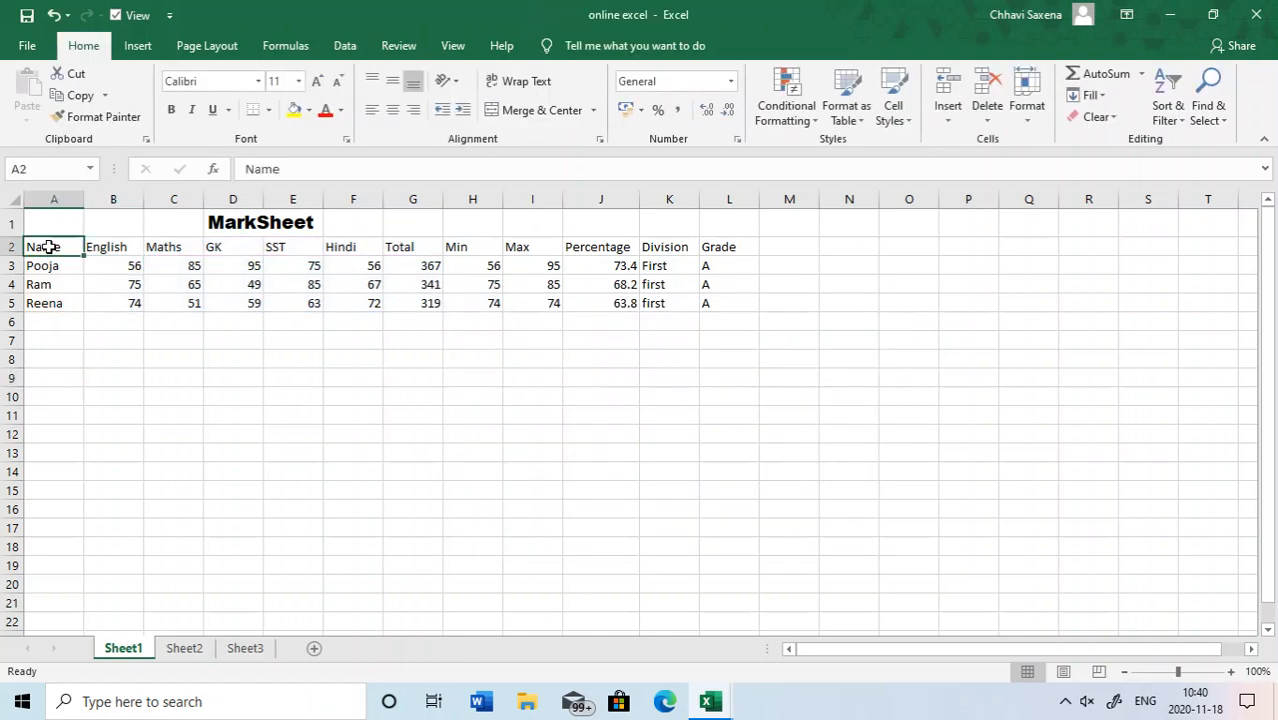
{"action": "key", "text": "shift+Down"}
{"action": "key", "text": "shift+Down"}
{"action": "key", "text": "shift+Down"}
{"action": "key", "text": "shift+Right"}
{"action": "key", "text": "shift+Right"}
{"action": "key", "text": "shift+Right"}
{"action": "key", "text": "shift+Right"}
{"action": "key", "text": "shift+Right"}
{"action": "key", "text": "shift+Right"}
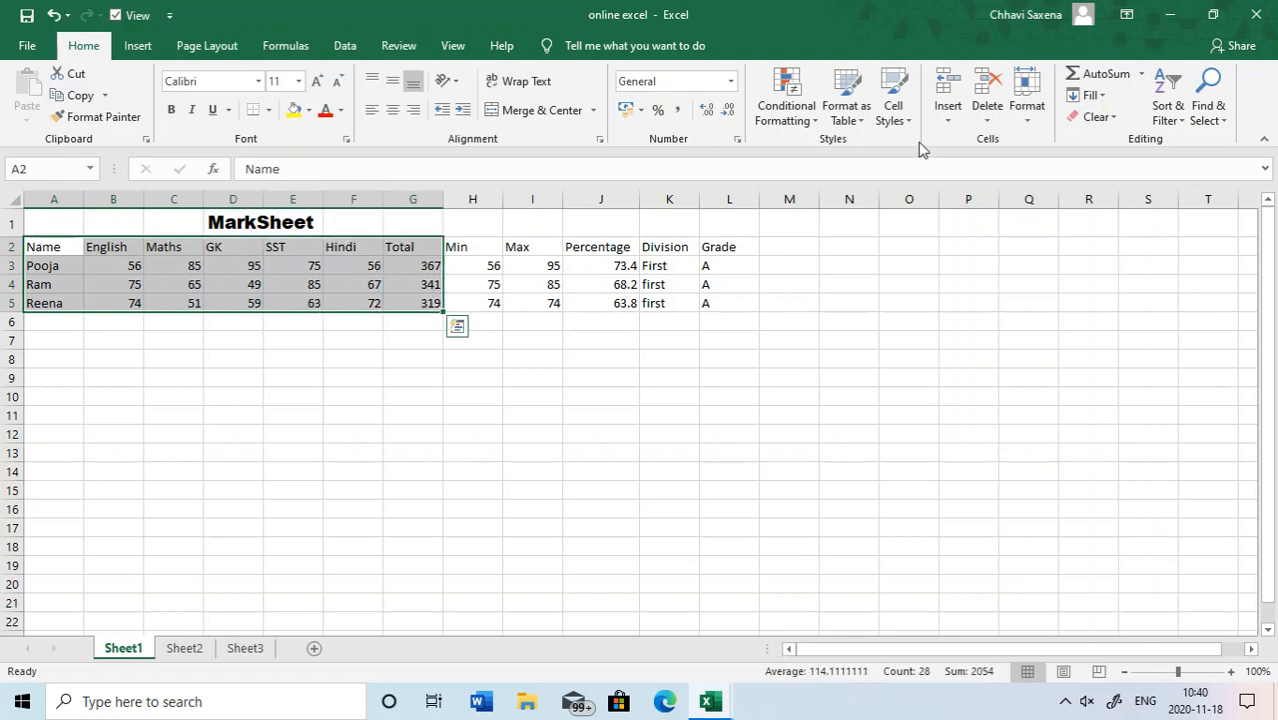
{"action": "left_click", "coordinate": [136, 46]}
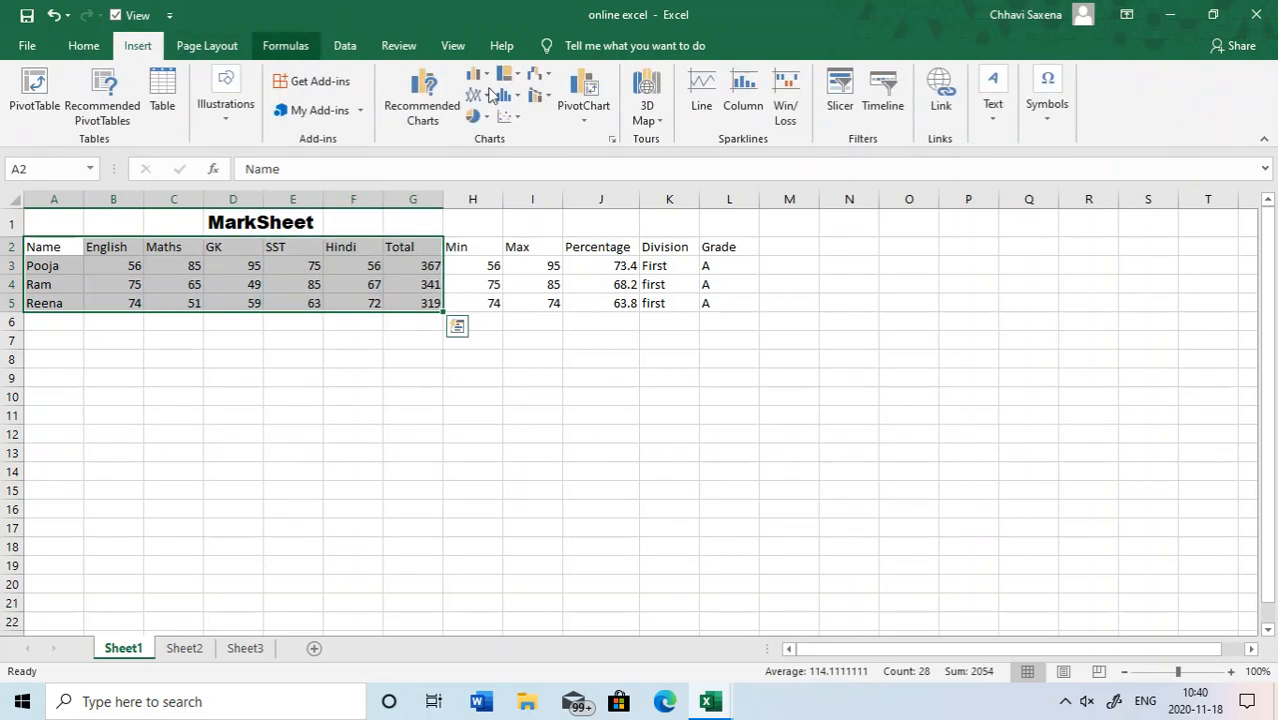
{"action": "left_click", "coordinate": [477, 76]}
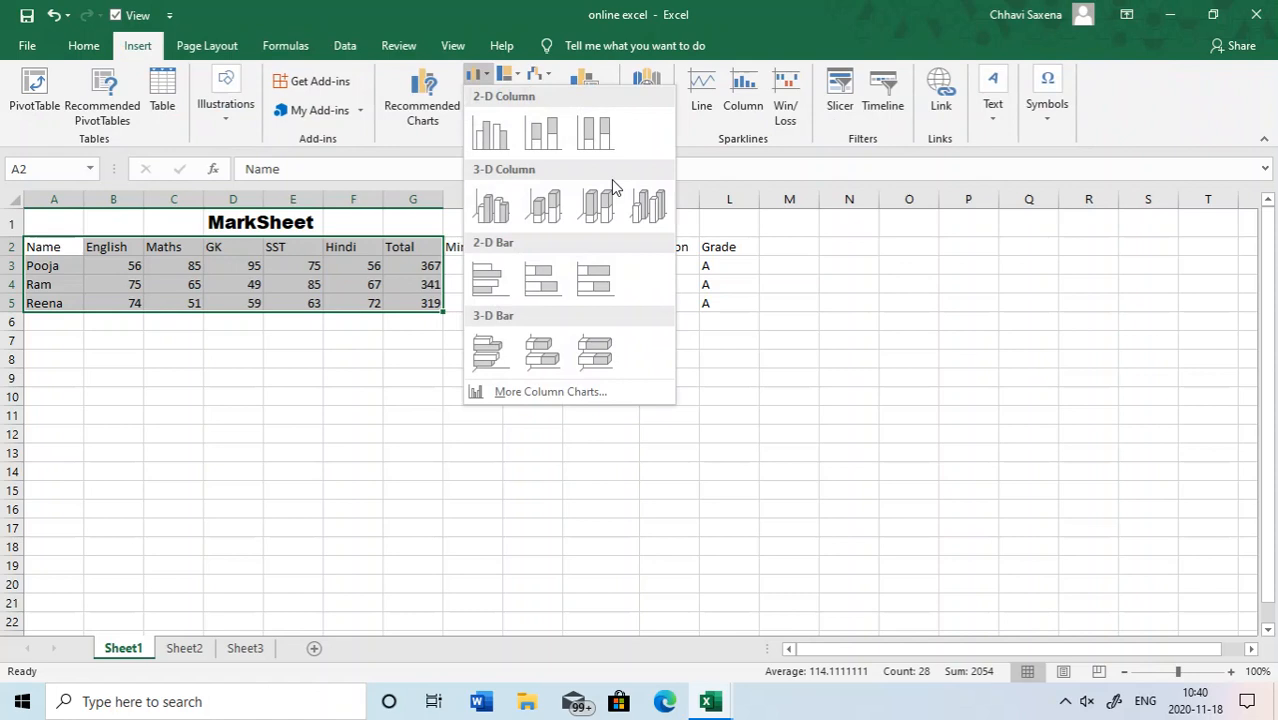
{"action": "left_click", "coordinate": [493, 138]}
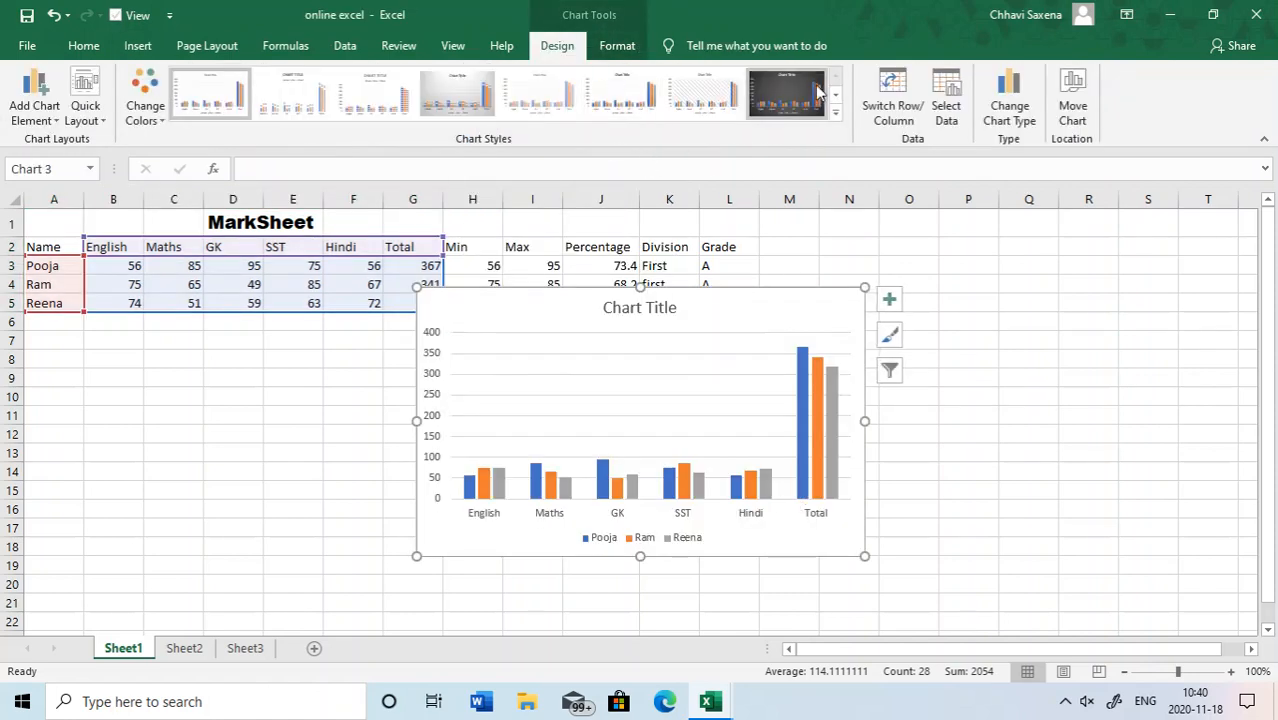
- Move the new column chart to a new chart sheet named Chart2
{"action": "left_click", "coordinate": [1074, 112]}
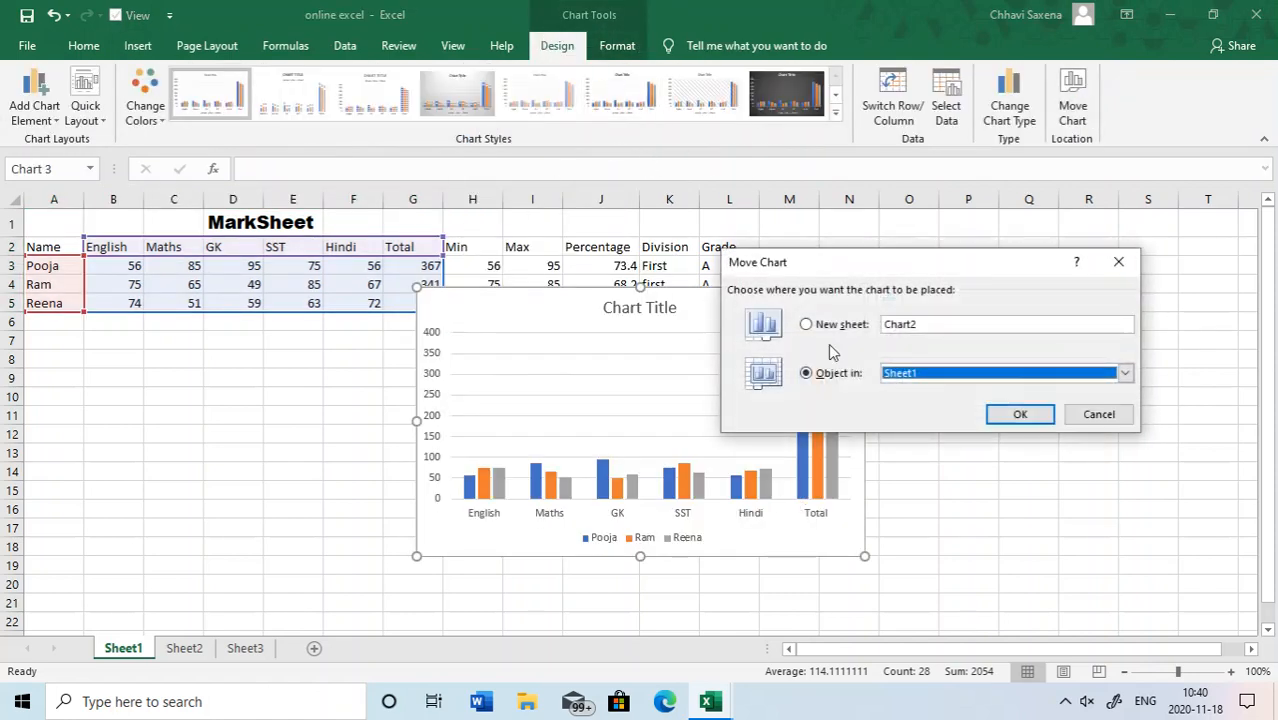
{"action": "left_click", "coordinate": [853, 330]}
{"action": "left_click", "coordinate": [1010, 414]}
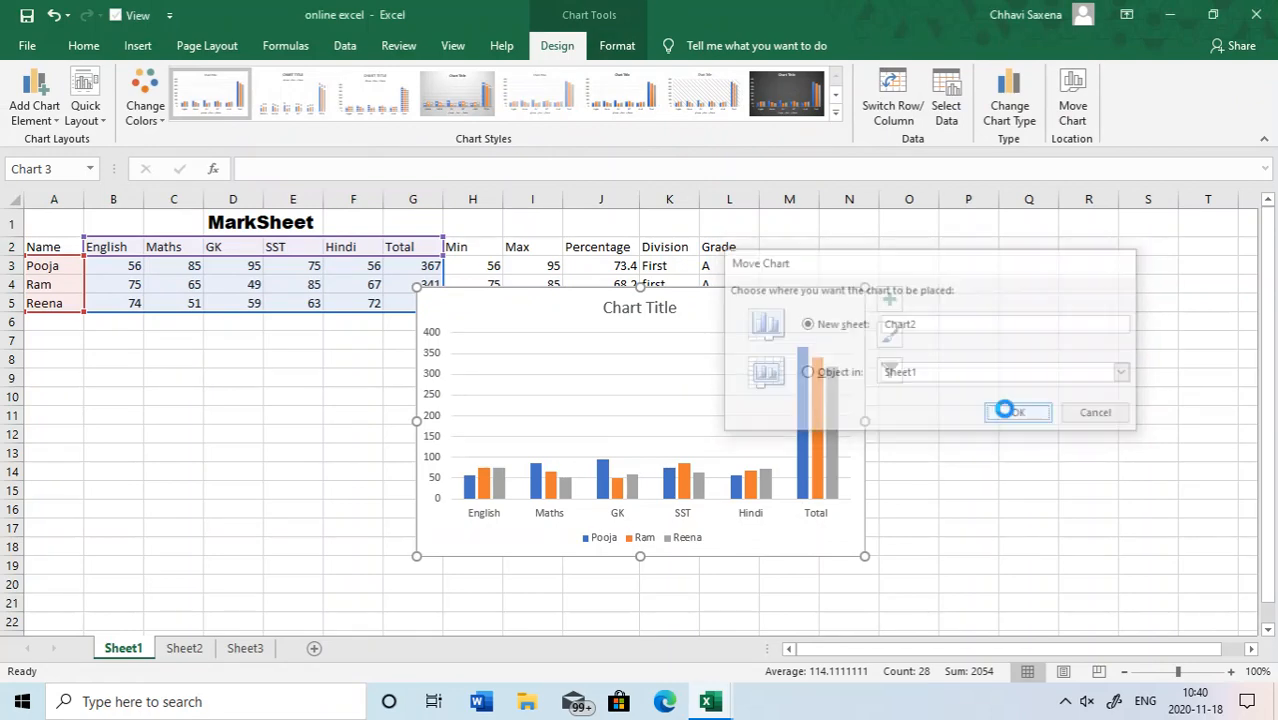
- Remove the primary vertical and primary horizontal axes from the chart on the Chart2 sheet
{"action": "left_click", "coordinate": [44, 108]}
{"action": "mouse_move", "coordinate": [45, 140]}
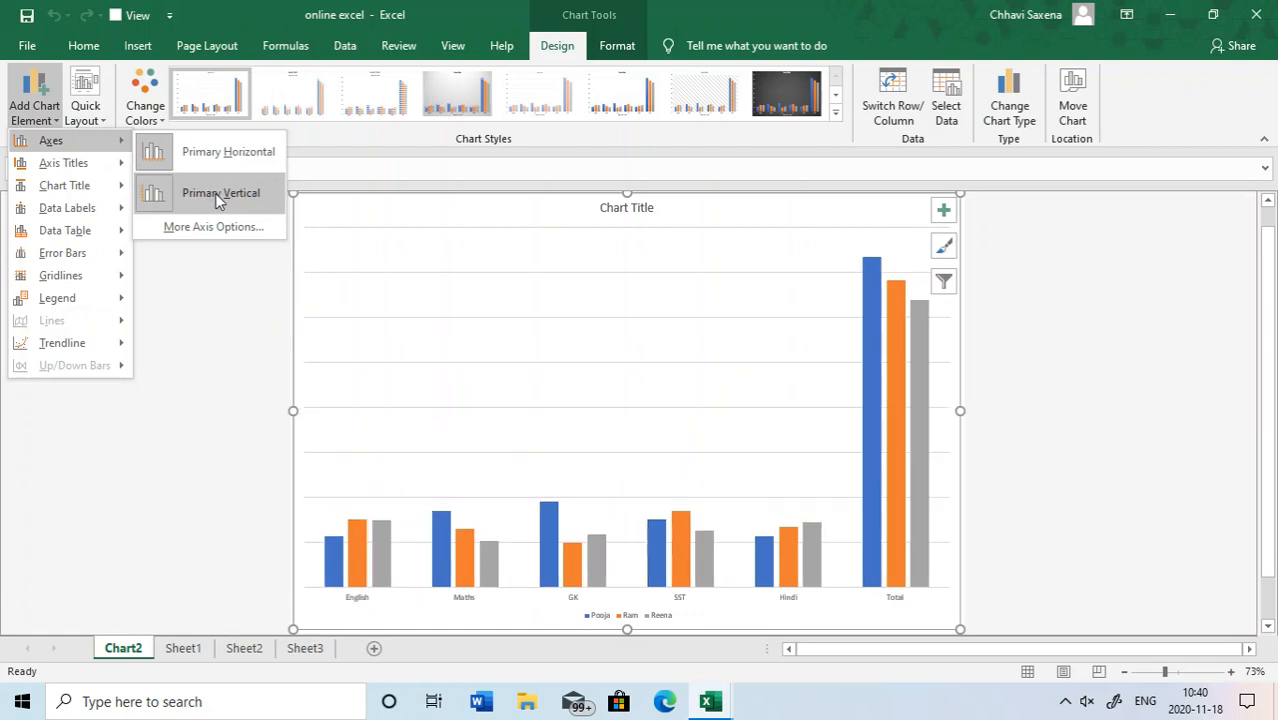
{"action": "left_click", "coordinate": [215, 193]}
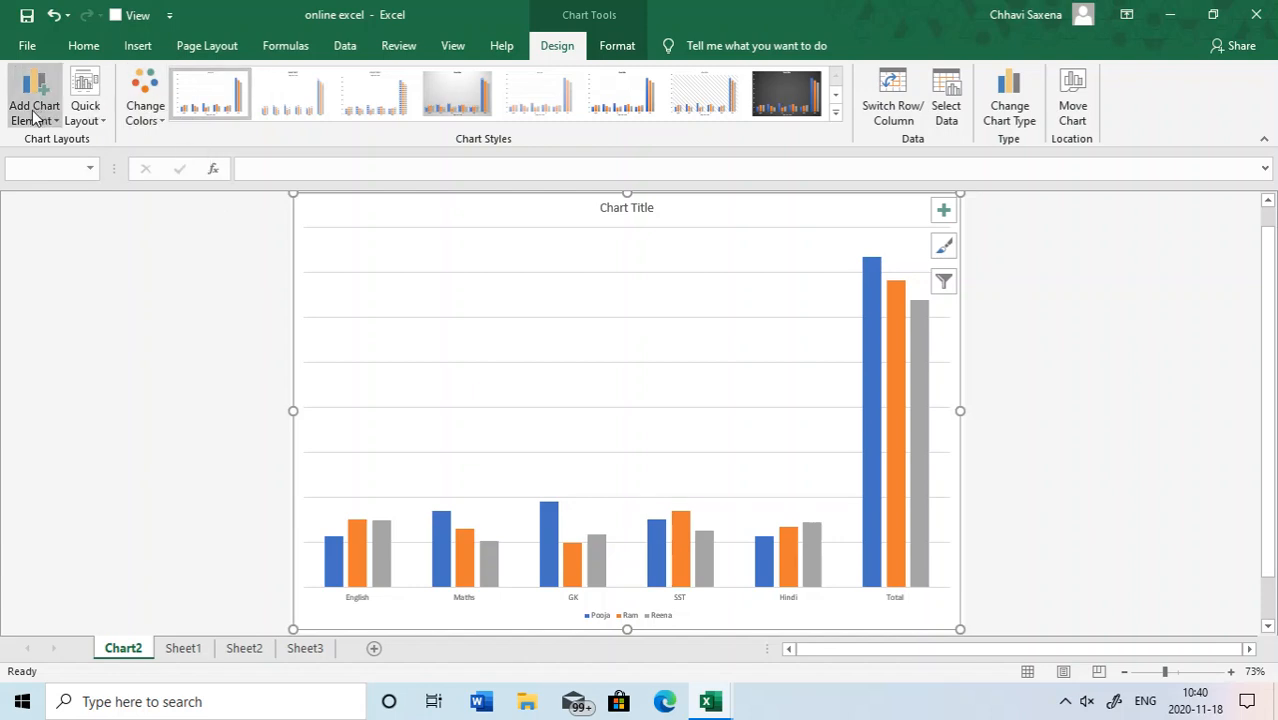
{"action": "left_click", "coordinate": [33, 117]}
{"action": "mouse_move", "coordinate": [50, 140]}
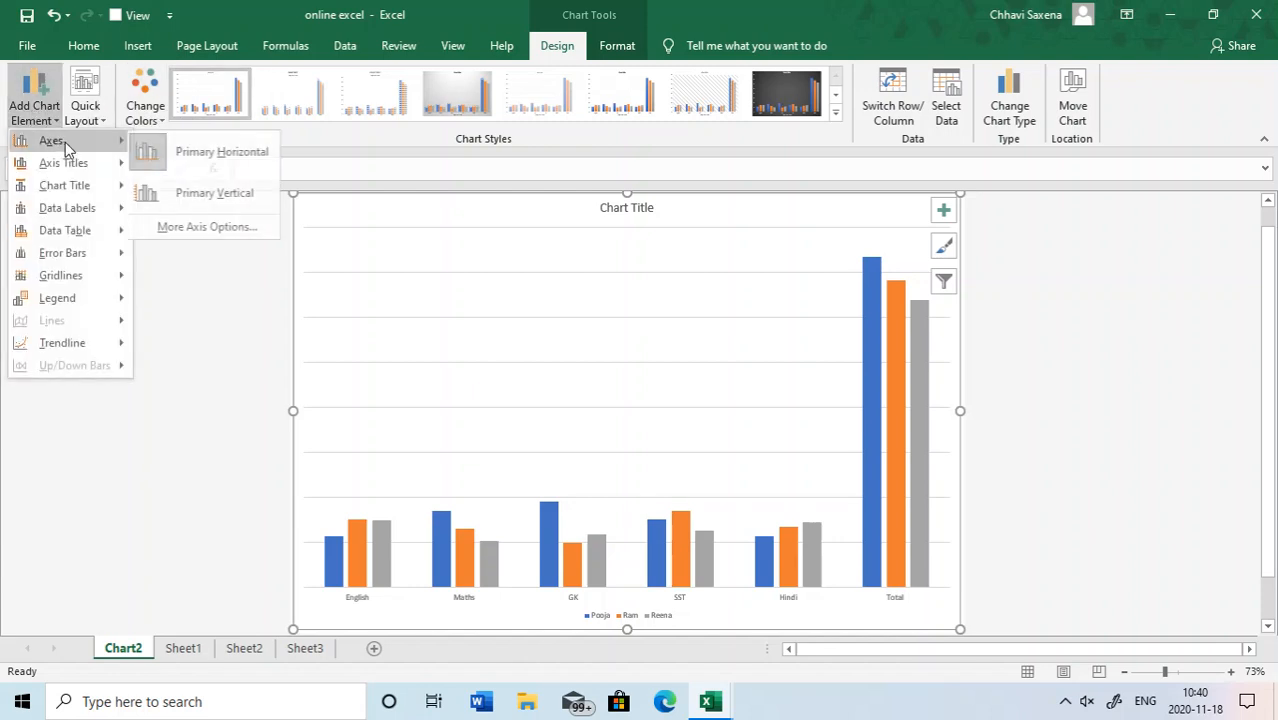
{"action": "left_click", "coordinate": [177, 152]}
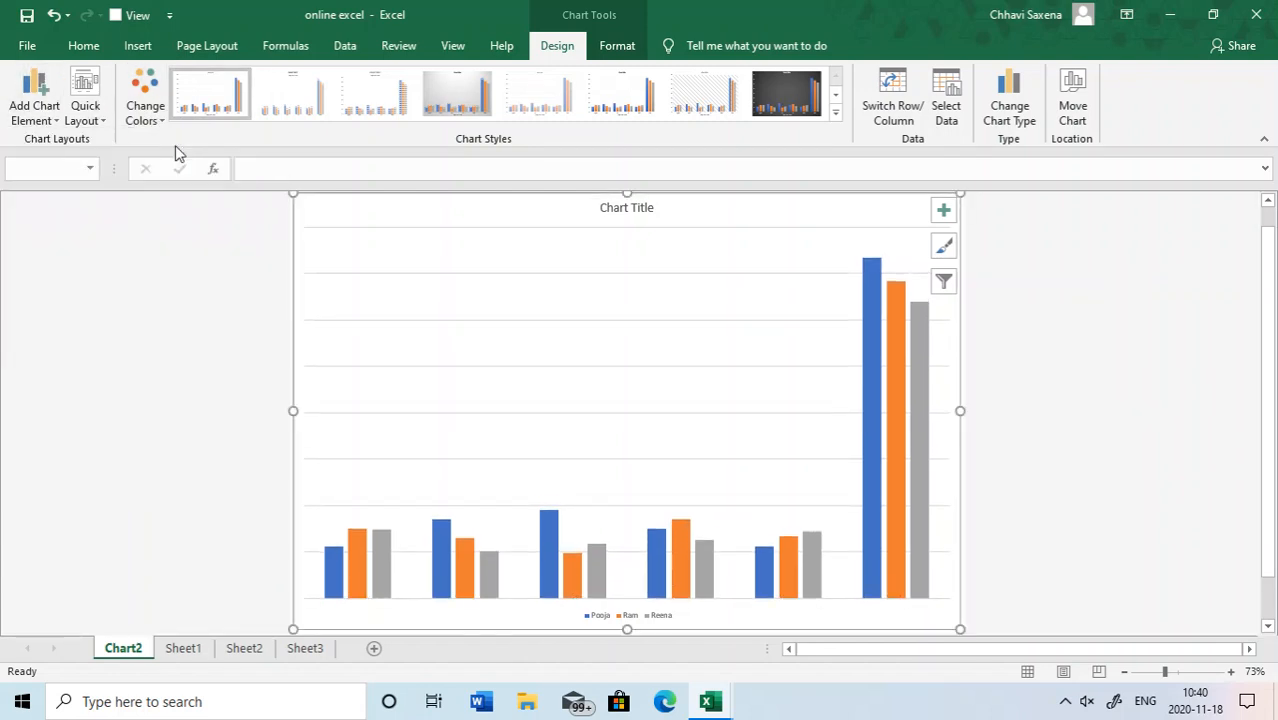
- Place the Chart2 chart back in Sheet1 as an embedded object
{"action": "left_click", "coordinate": [1090, 128]}
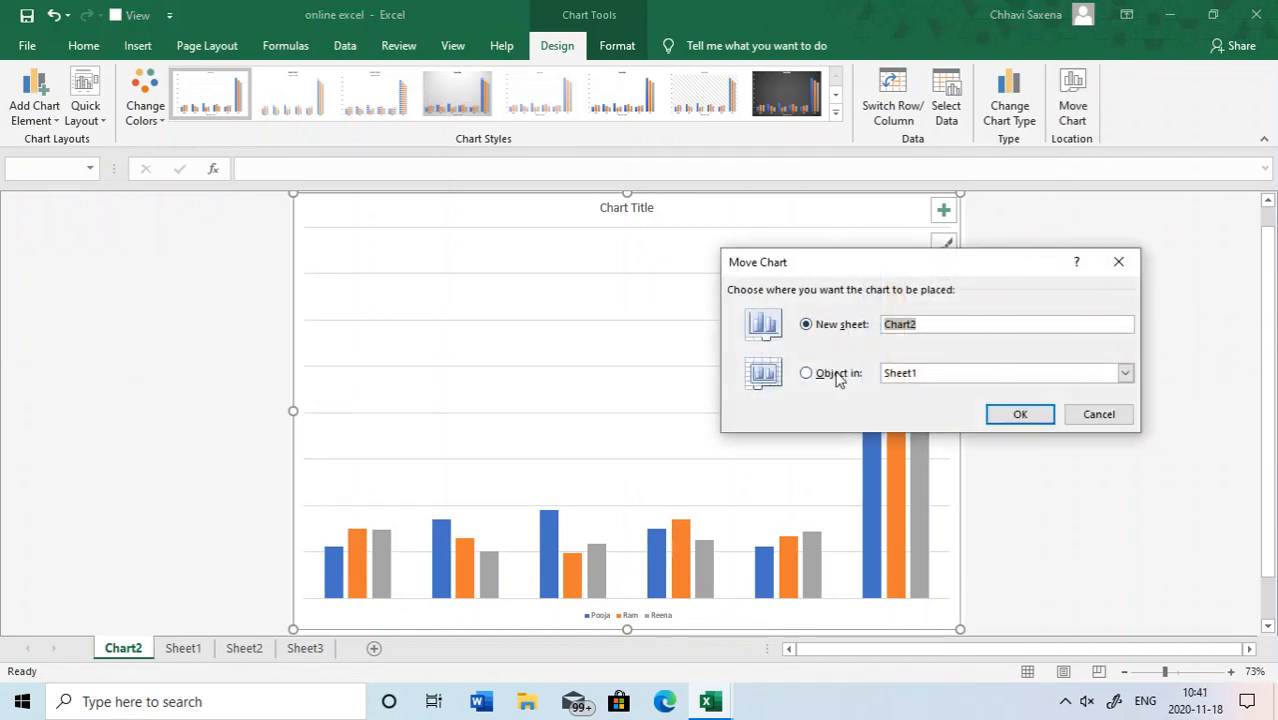
{"action": "left_click", "coordinate": [836, 373]}
{"action": "left_click", "coordinate": [1017, 416]}
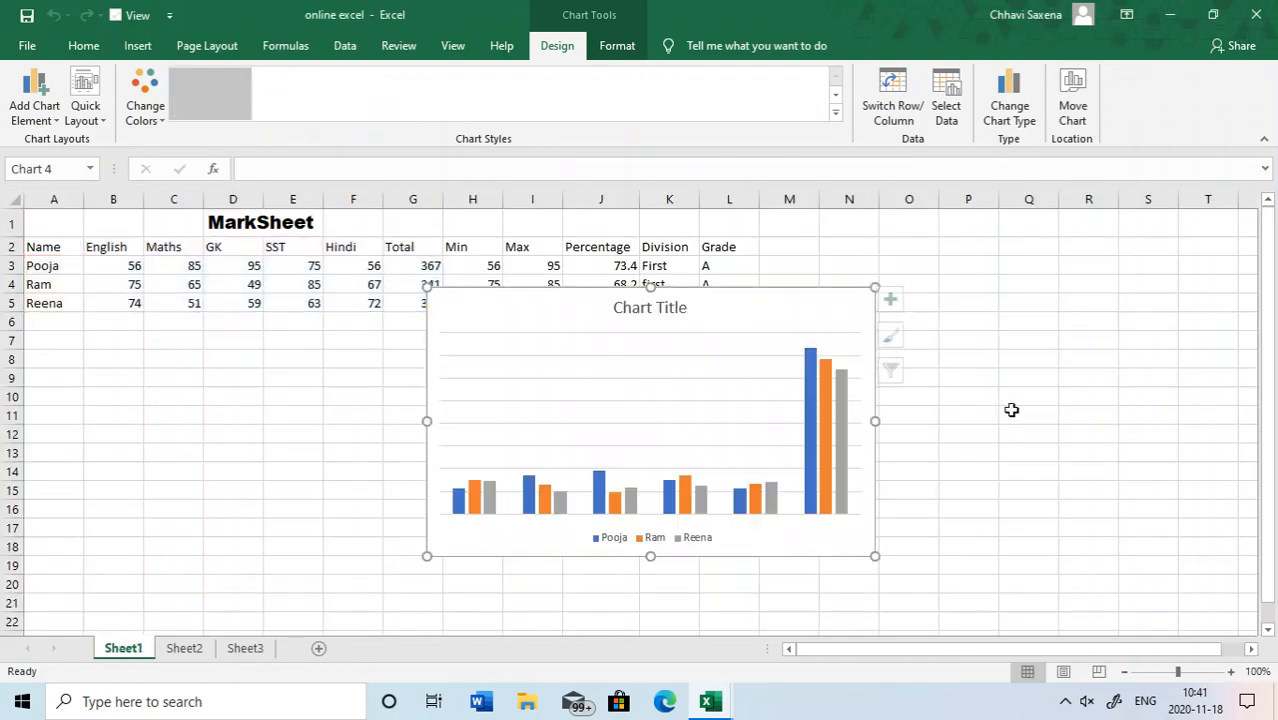
- Restore the primary horizontal and primary vertical axes on the chart in Sheet1
{"action": "left_click", "coordinate": [19, 115]}
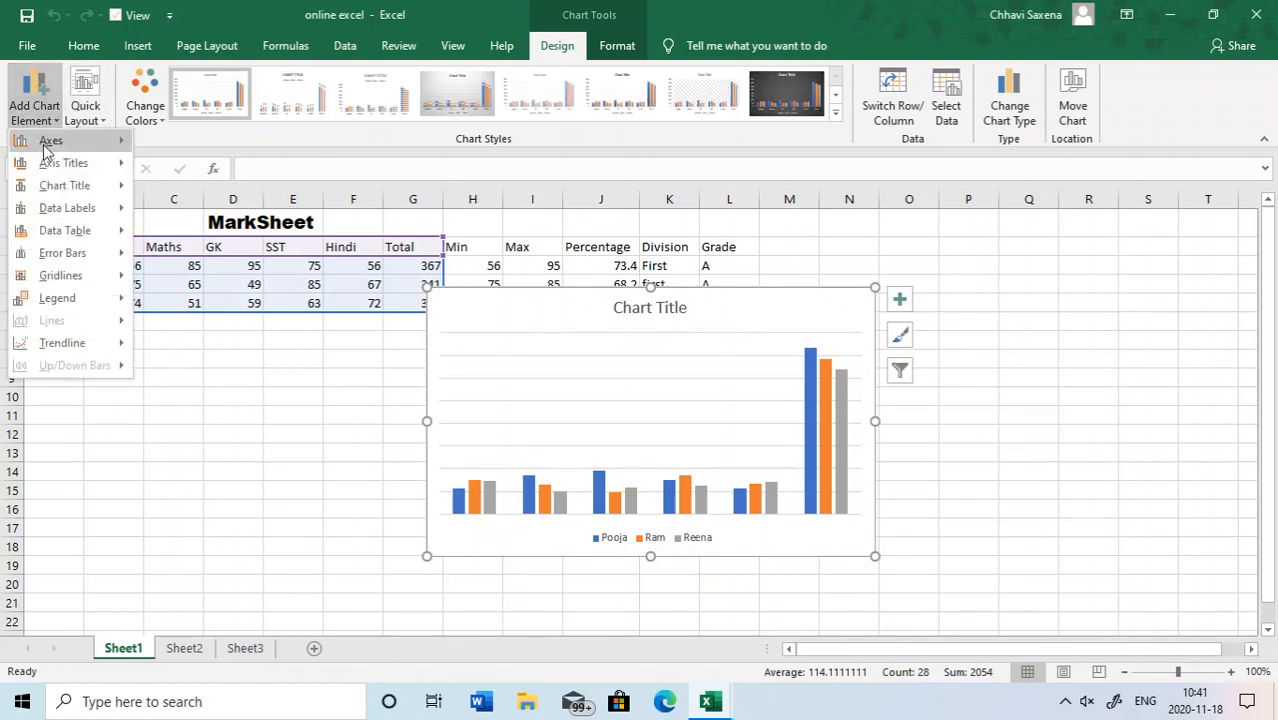
{"action": "mouse_move", "coordinate": [76, 141]}
{"action": "left_click", "coordinate": [203, 162]}
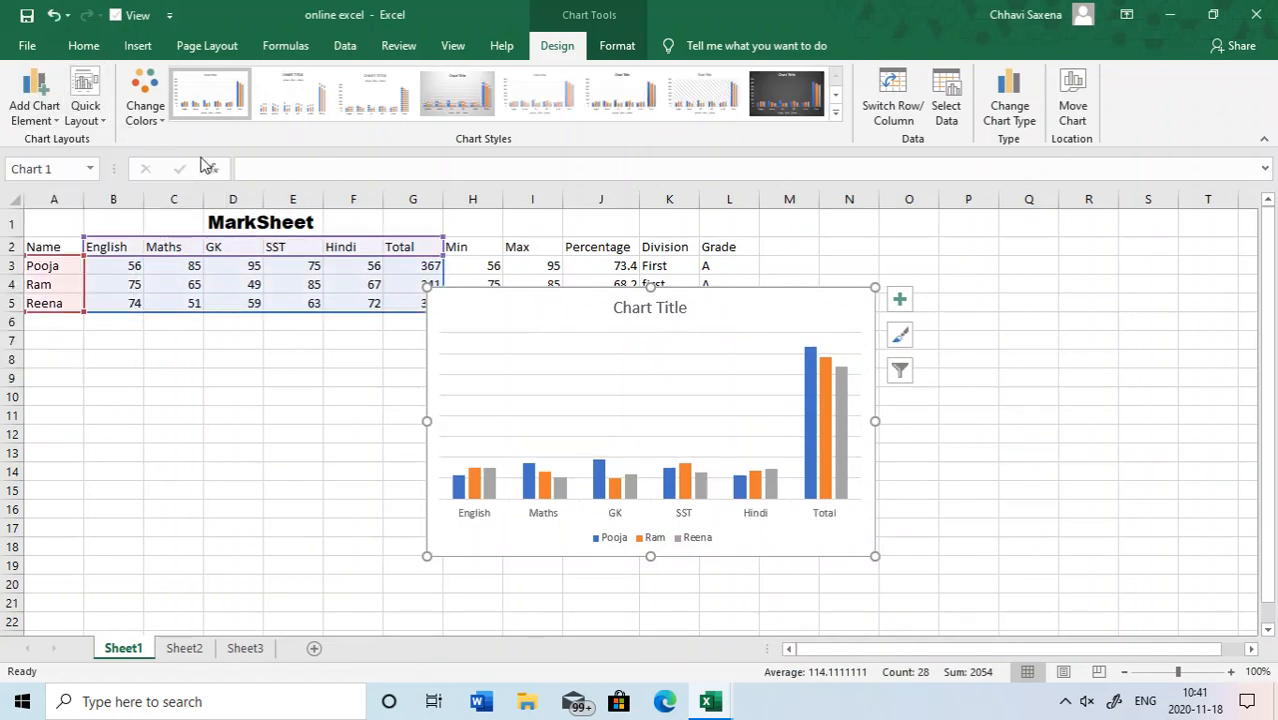
{"action": "left_click", "coordinate": [37, 108]}
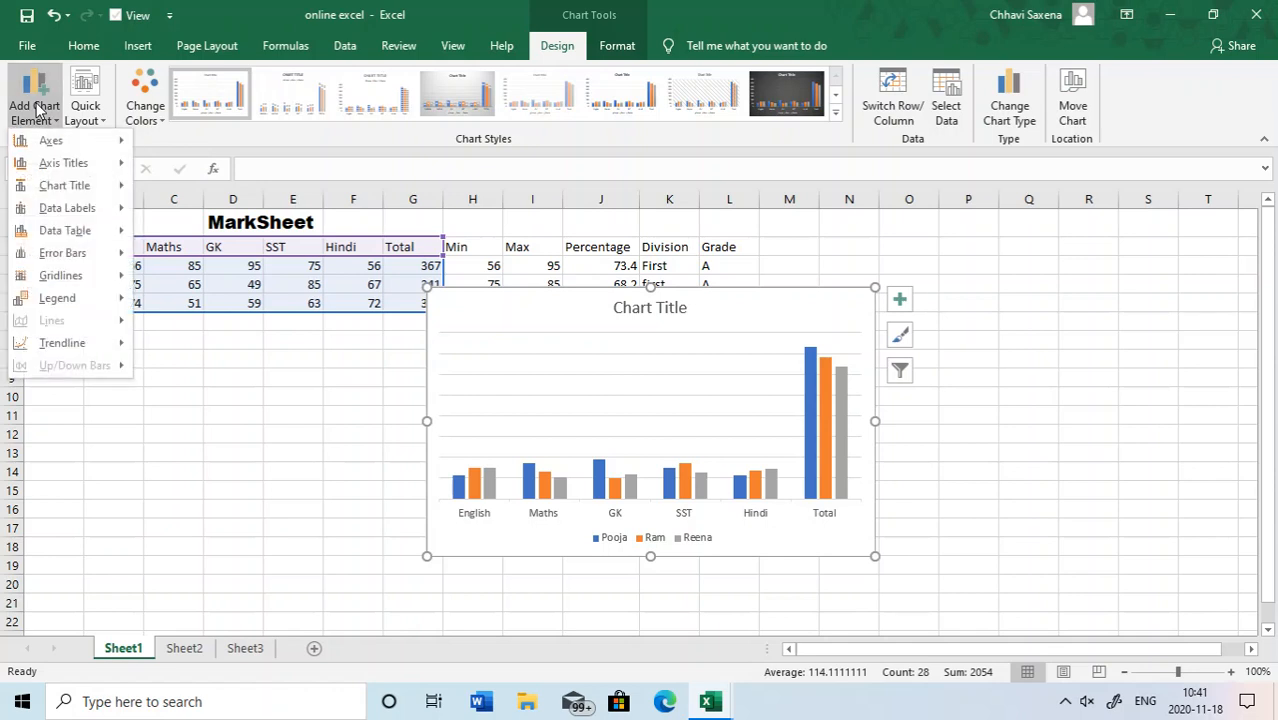
{"action": "mouse_move", "coordinate": [88, 142]}
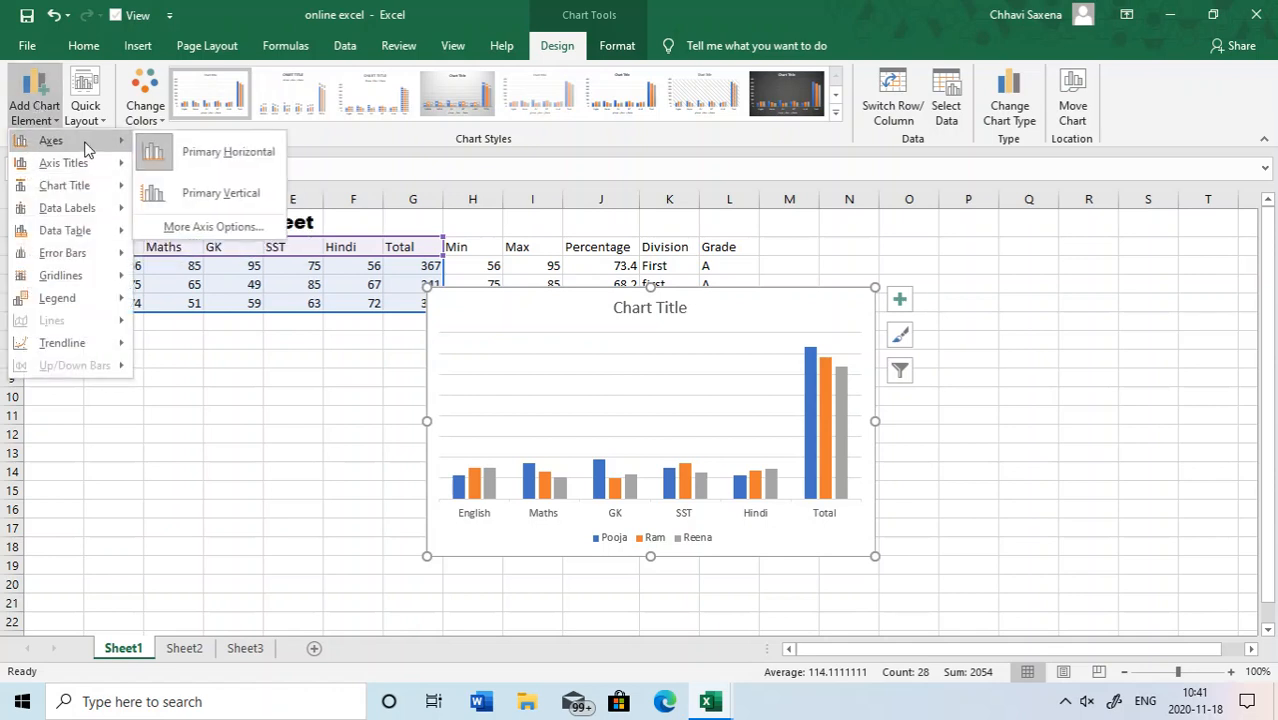
{"action": "left_click", "coordinate": [187, 189]}
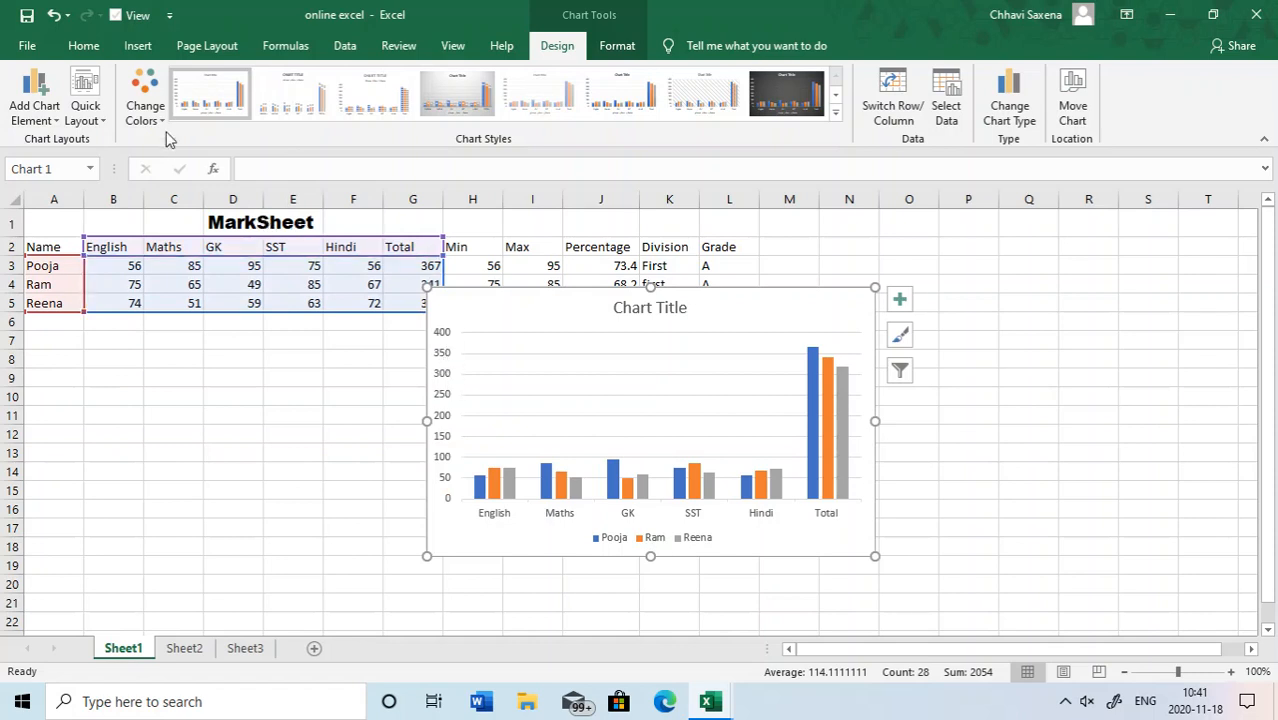
- Add a primary horizontal axis title to the column chart
{"action": "left_click", "coordinate": [47, 116]}
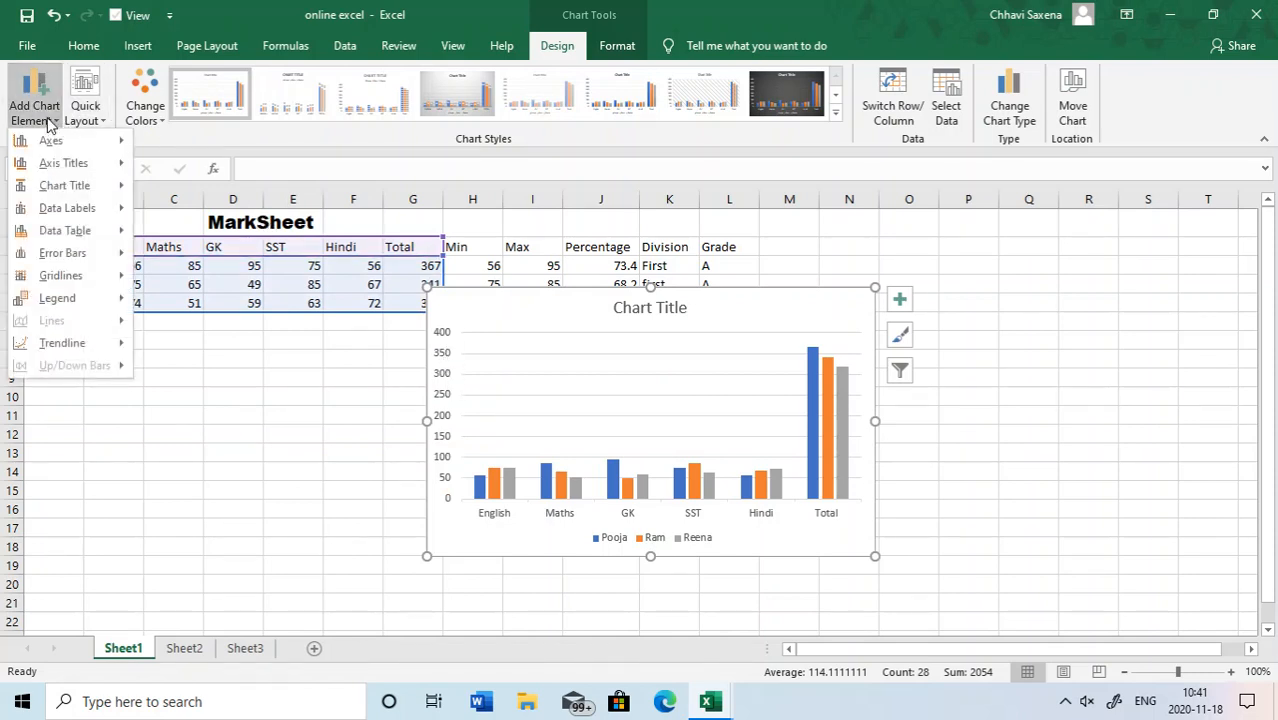
{"action": "mouse_move", "coordinate": [70, 163]}
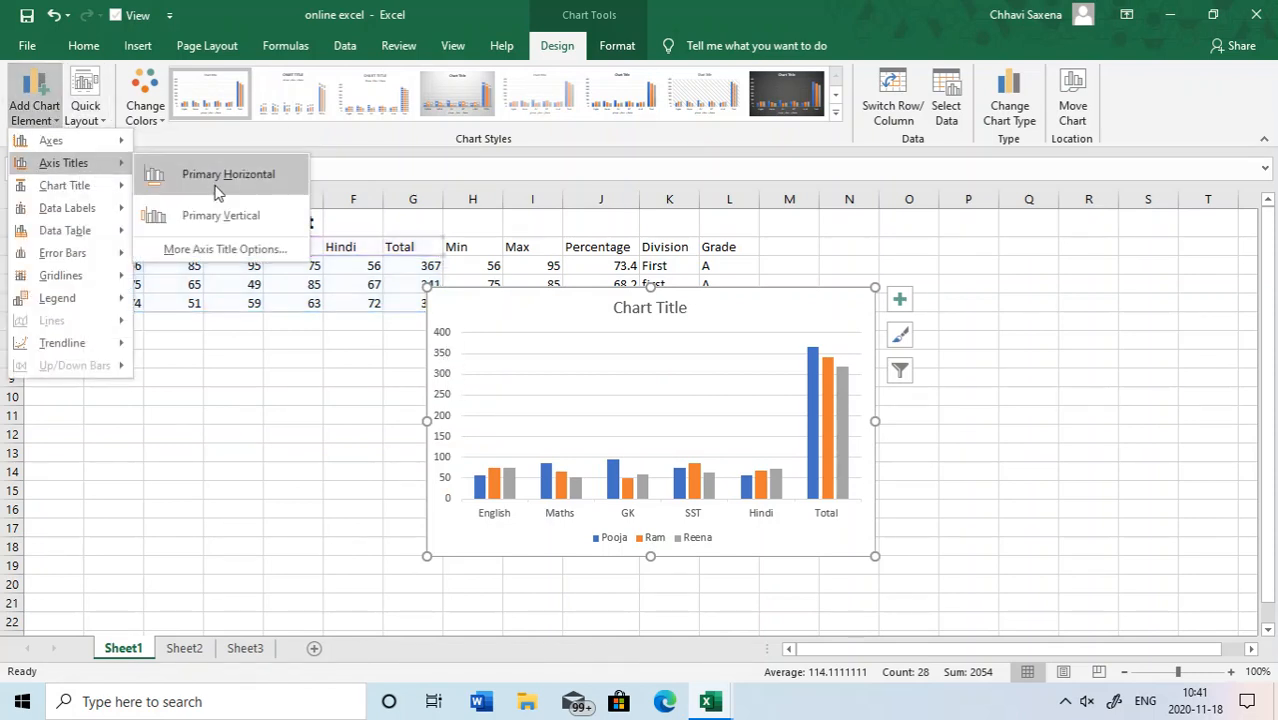
{"action": "left_click", "coordinate": [220, 176]}
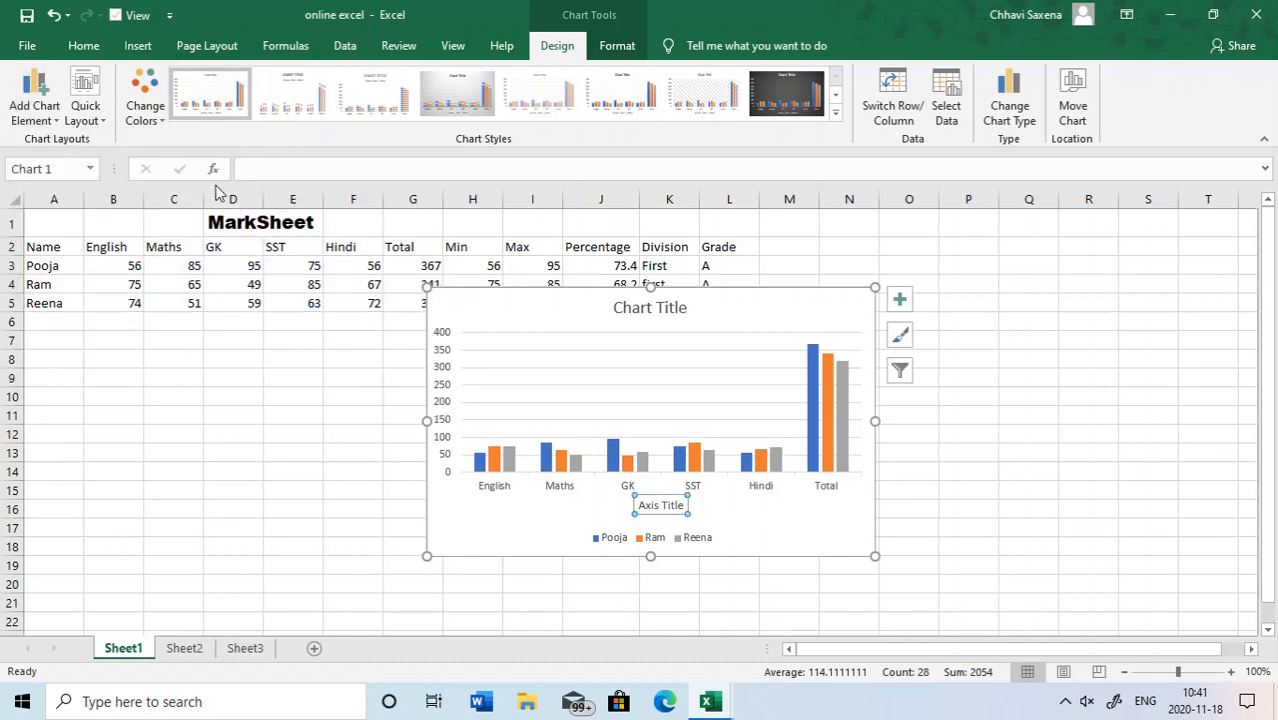
- Add a primary vertical axis title to the column chart
{"action": "left_click", "coordinate": [35, 110]}
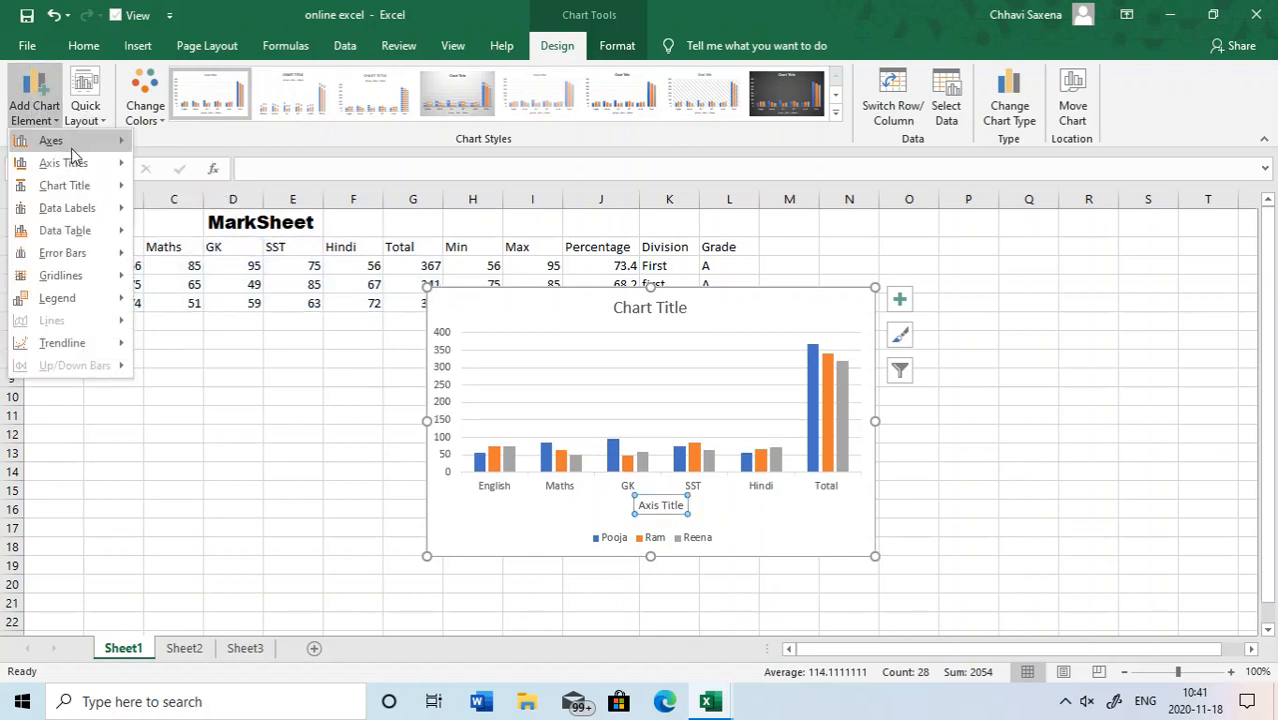
{"action": "mouse_move", "coordinate": [83, 165]}
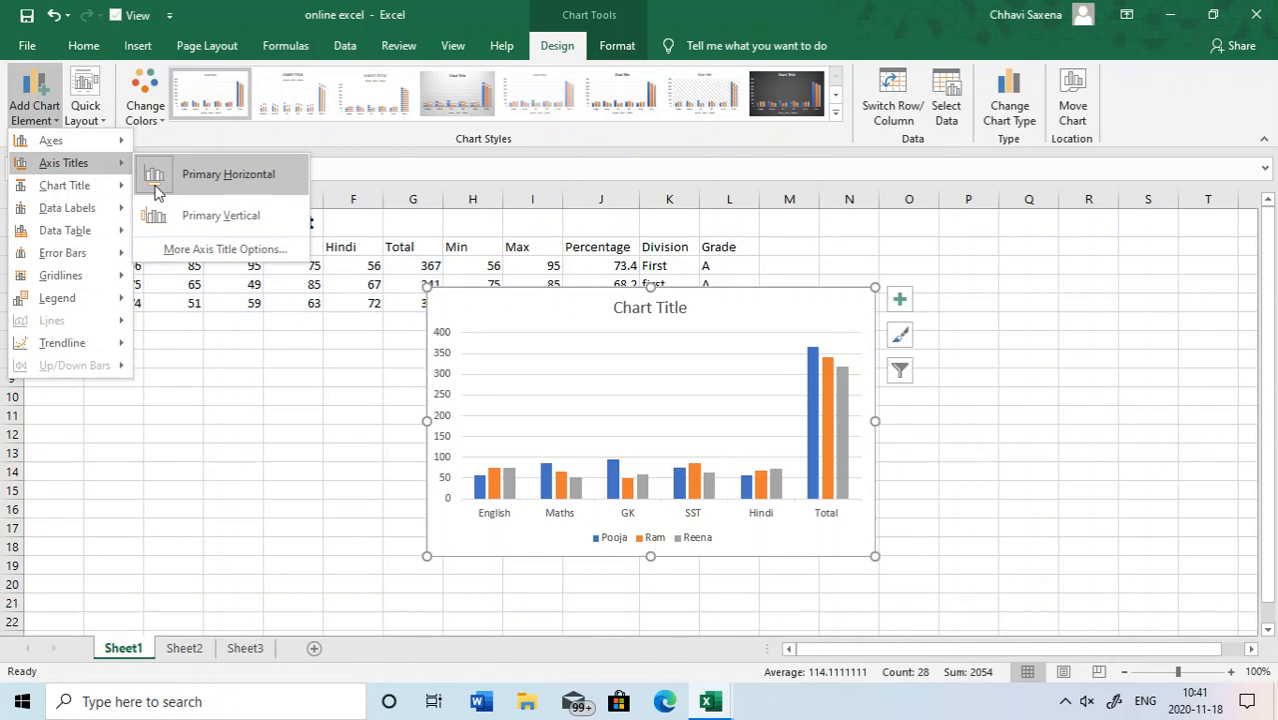
{"action": "left_click", "coordinate": [160, 215]}
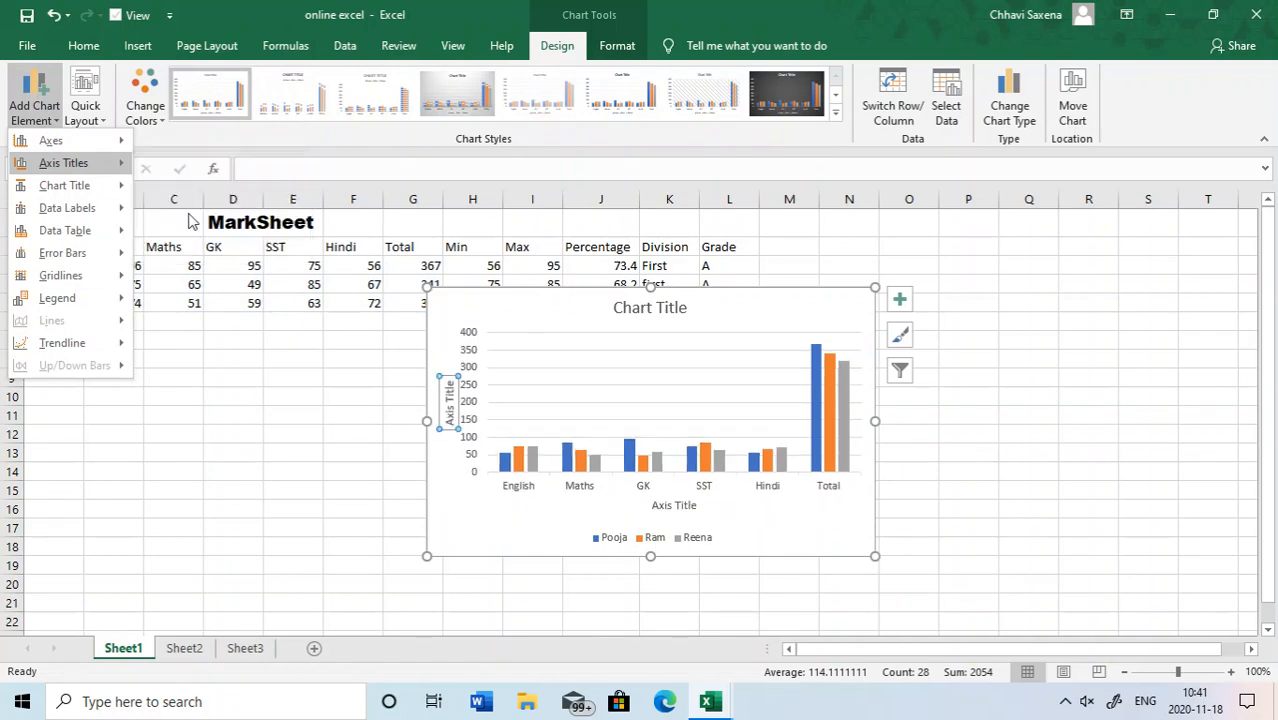
- Remove both the primary horizontal and primary vertical axis titles from the column chart
{"action": "left_click", "coordinate": [45, 97]}
{"action": "mouse_move", "coordinate": [82, 166]}
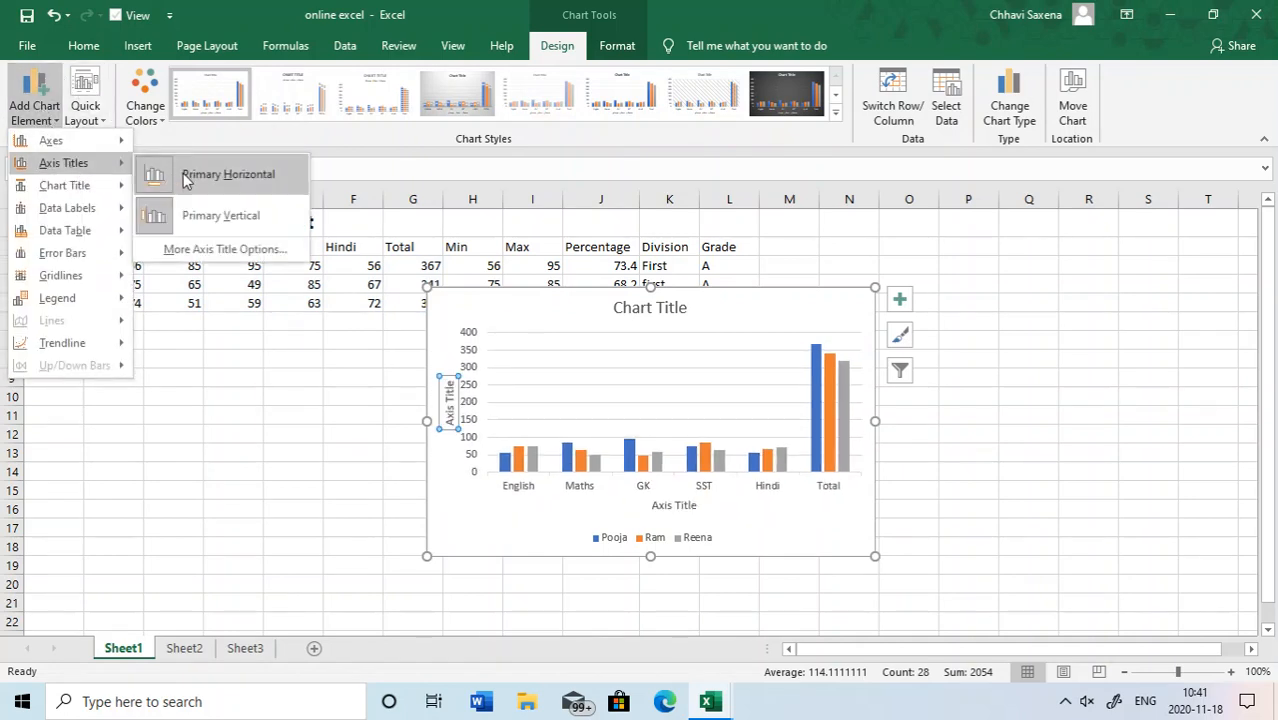
{"action": "left_click", "coordinate": [185, 175]}
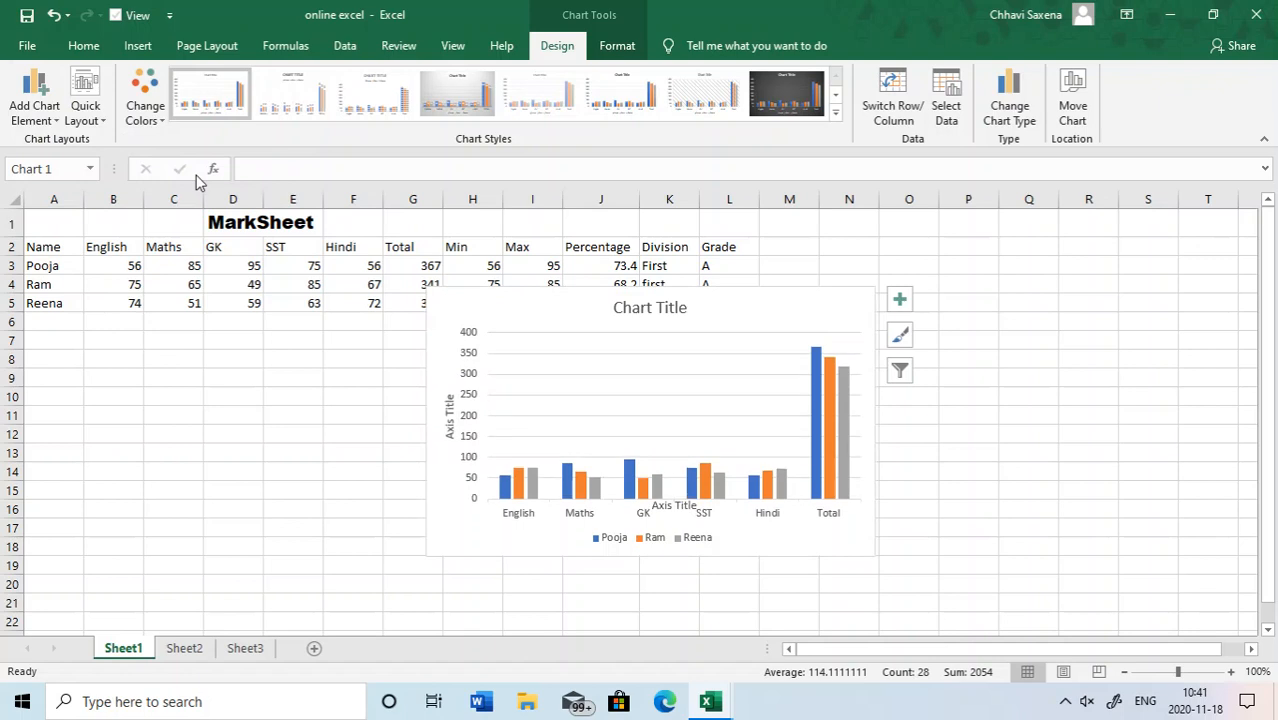
{"action": "left_click", "coordinate": [47, 105]}
{"action": "mouse_move", "coordinate": [72, 166]}
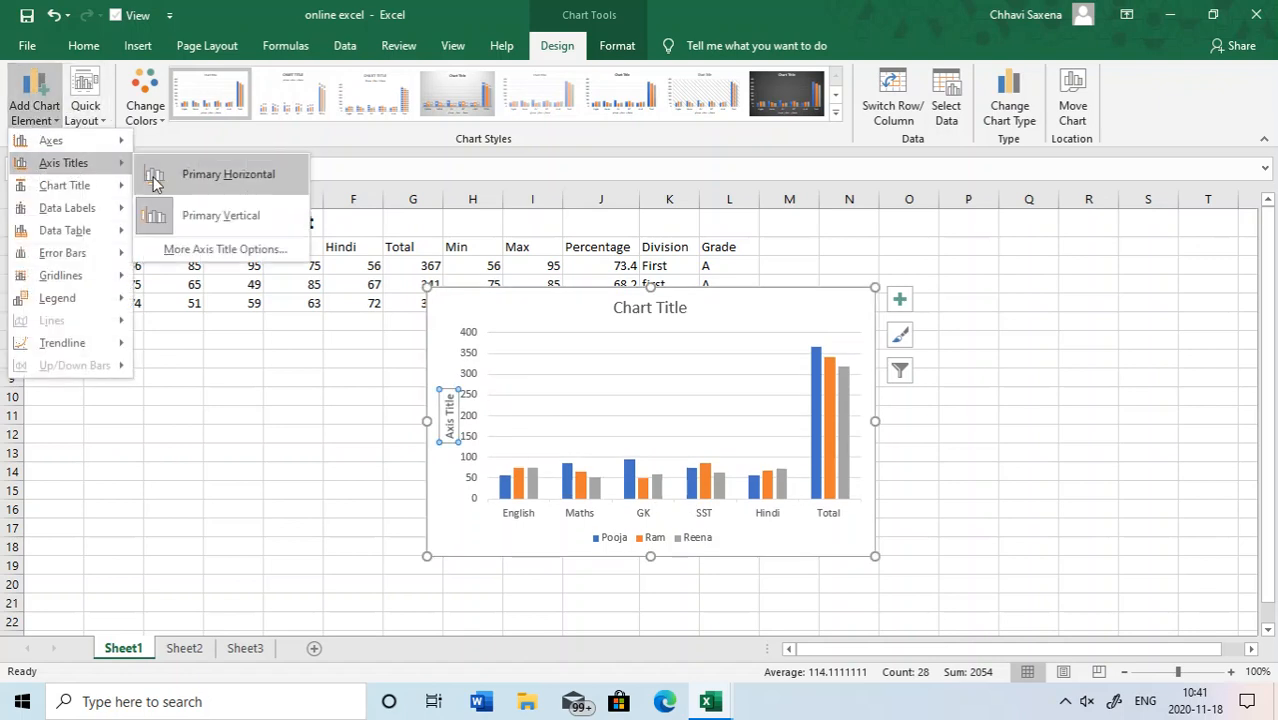
{"action": "left_click", "coordinate": [208, 217]}
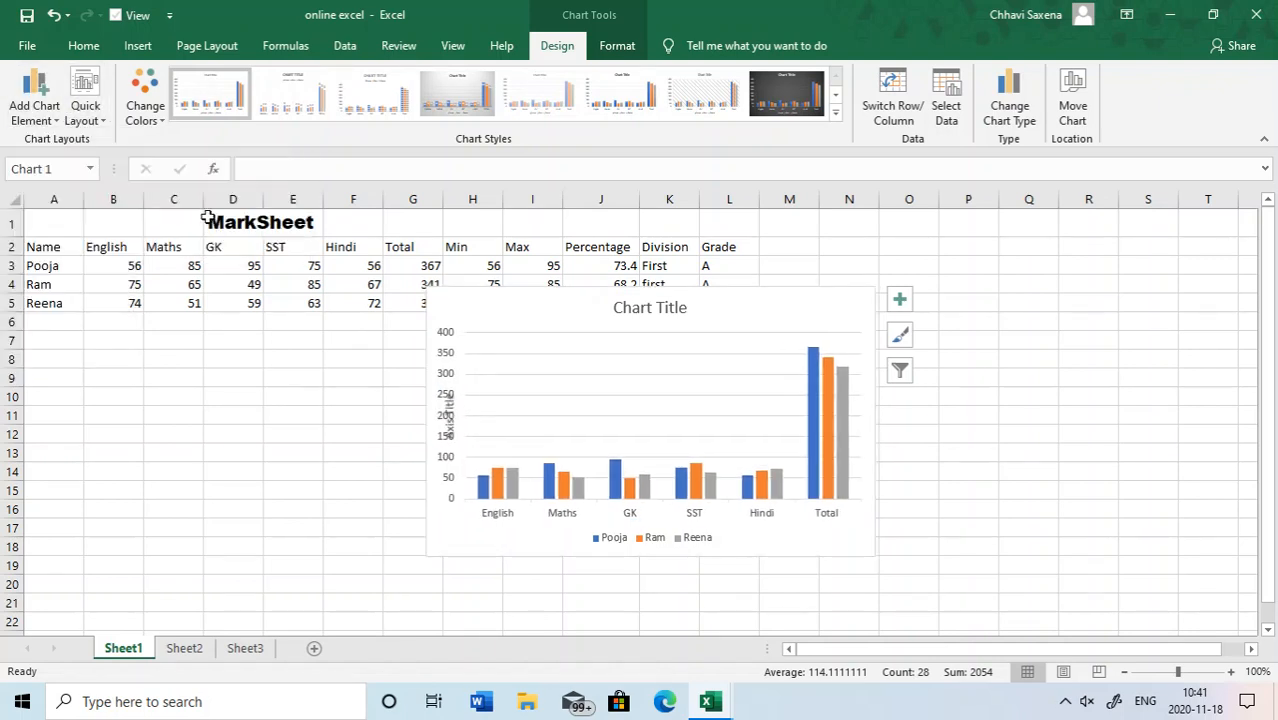
- Preview the chart title, data label, data table, gridline and legend options on the column chart
{"action": "left_click", "coordinate": [34, 100]}
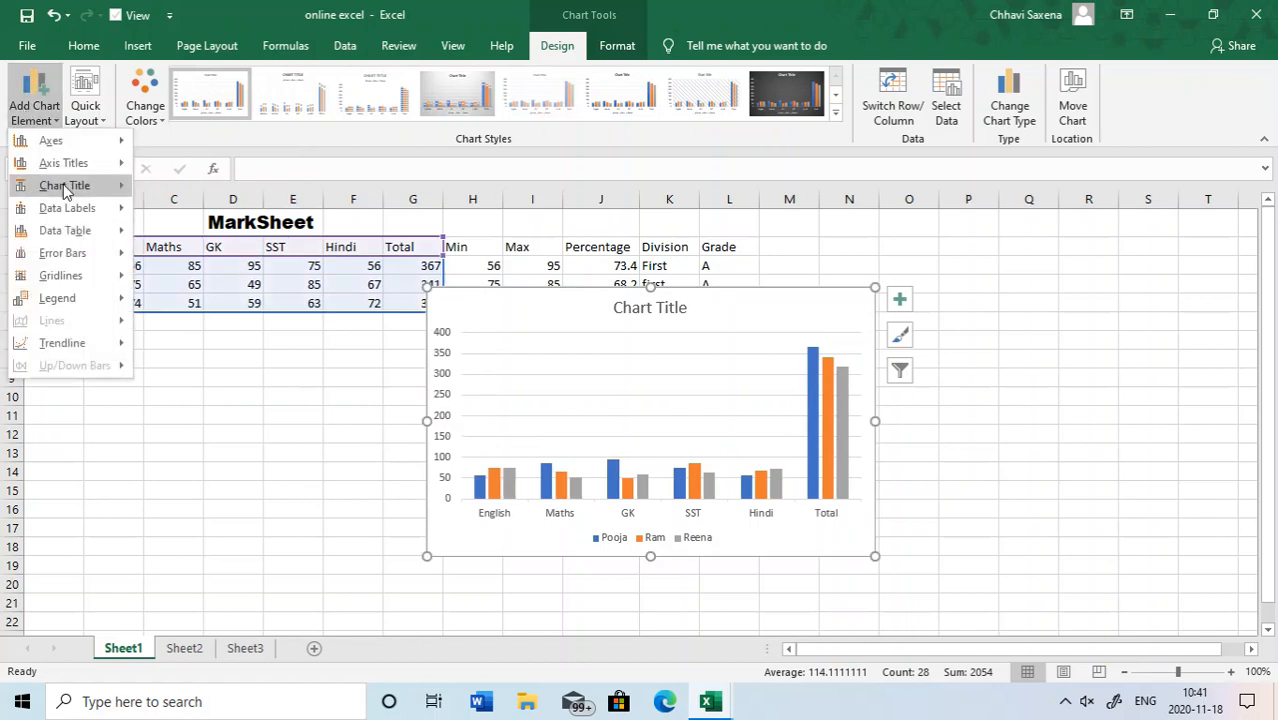
{"action": "mouse_move", "coordinate": [63, 184]}
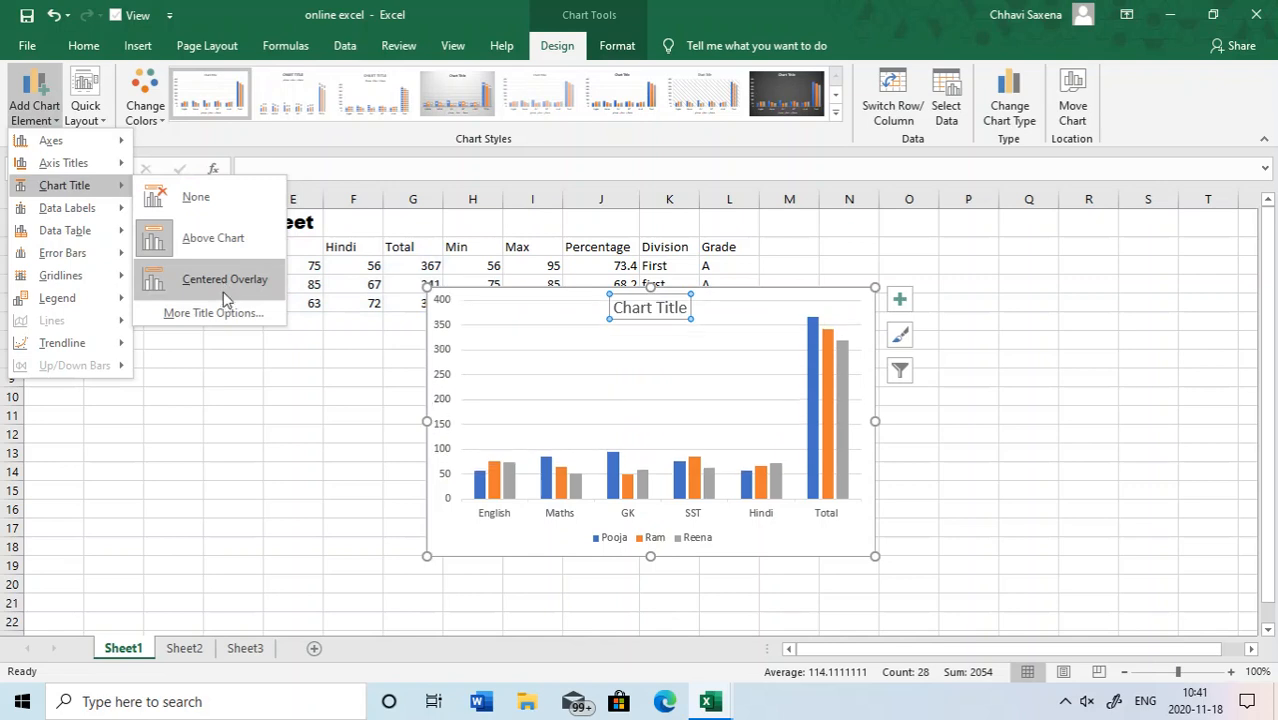
{"action": "mouse_move", "coordinate": [85, 210]}
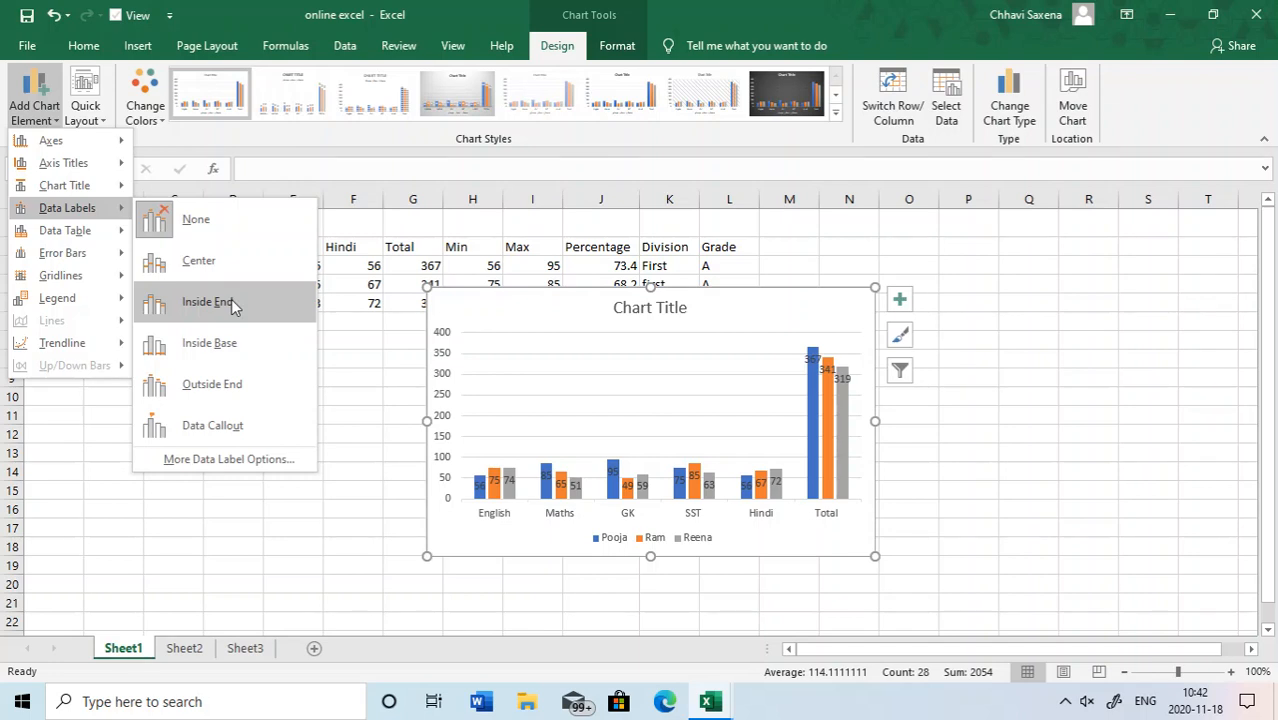
{"action": "mouse_move", "coordinate": [84, 236]}
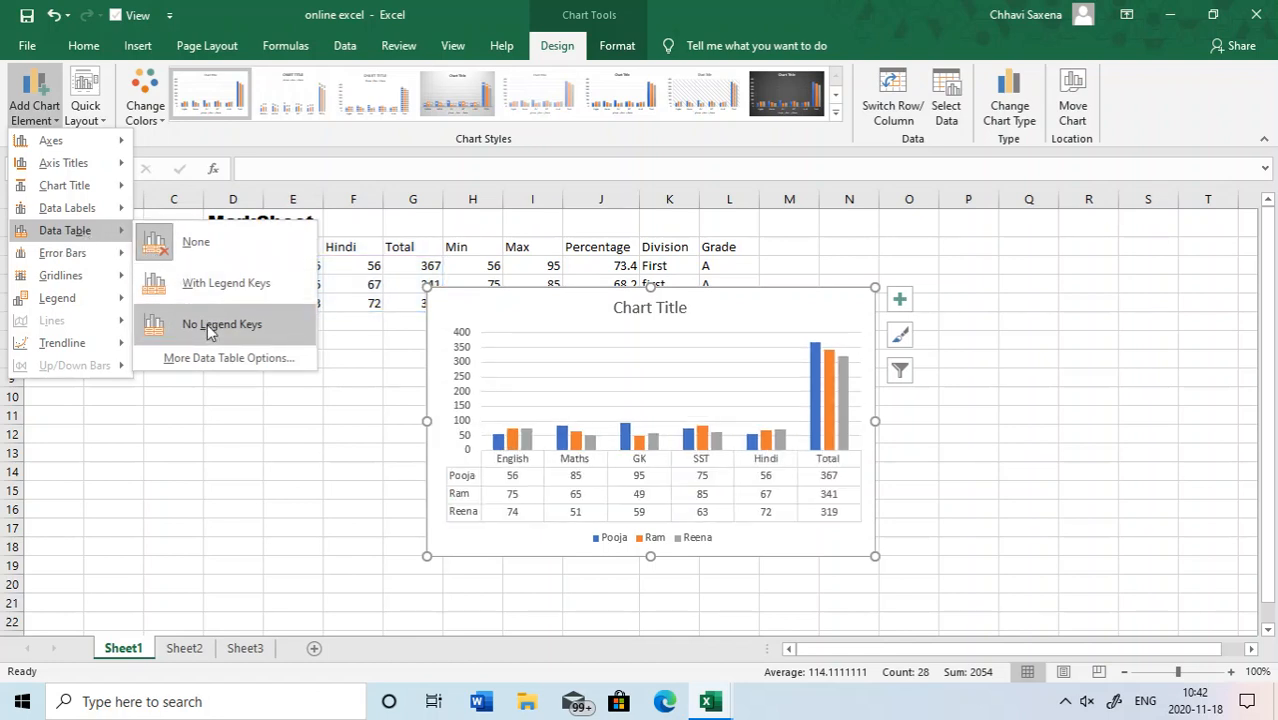
{"action": "mouse_move", "coordinate": [60, 275]}
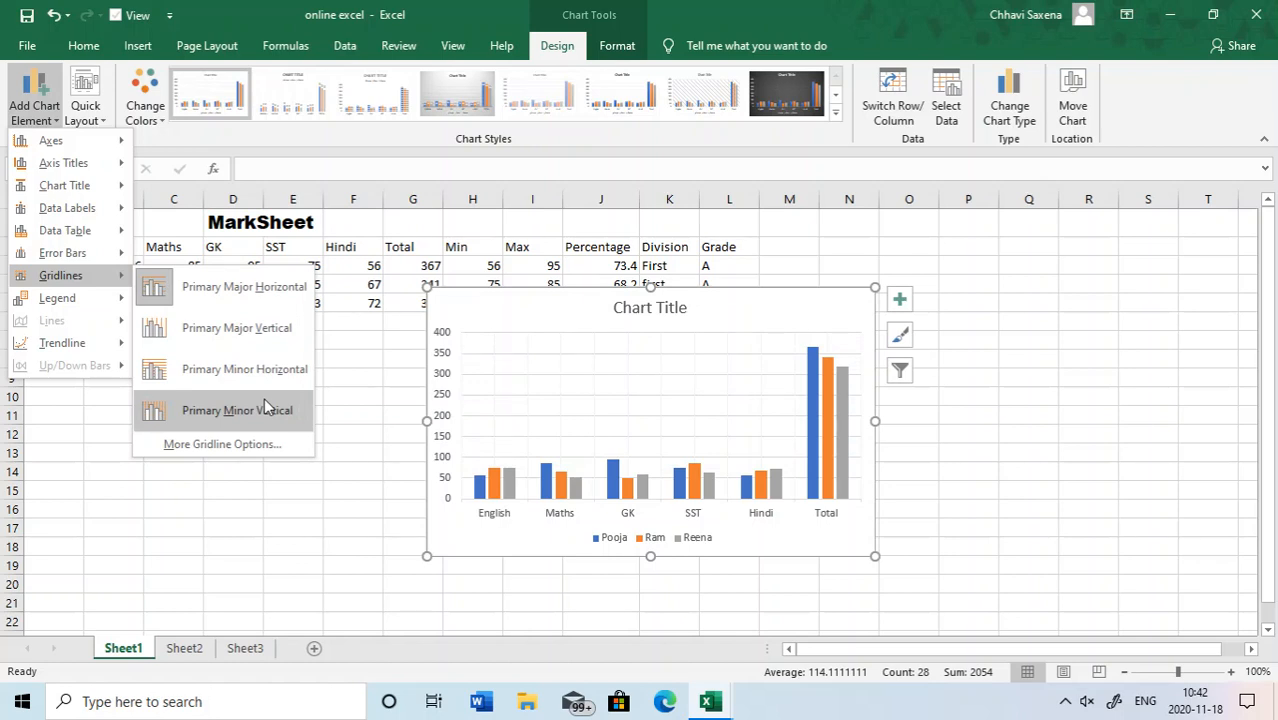
{"action": "mouse_move", "coordinate": [91, 300]}
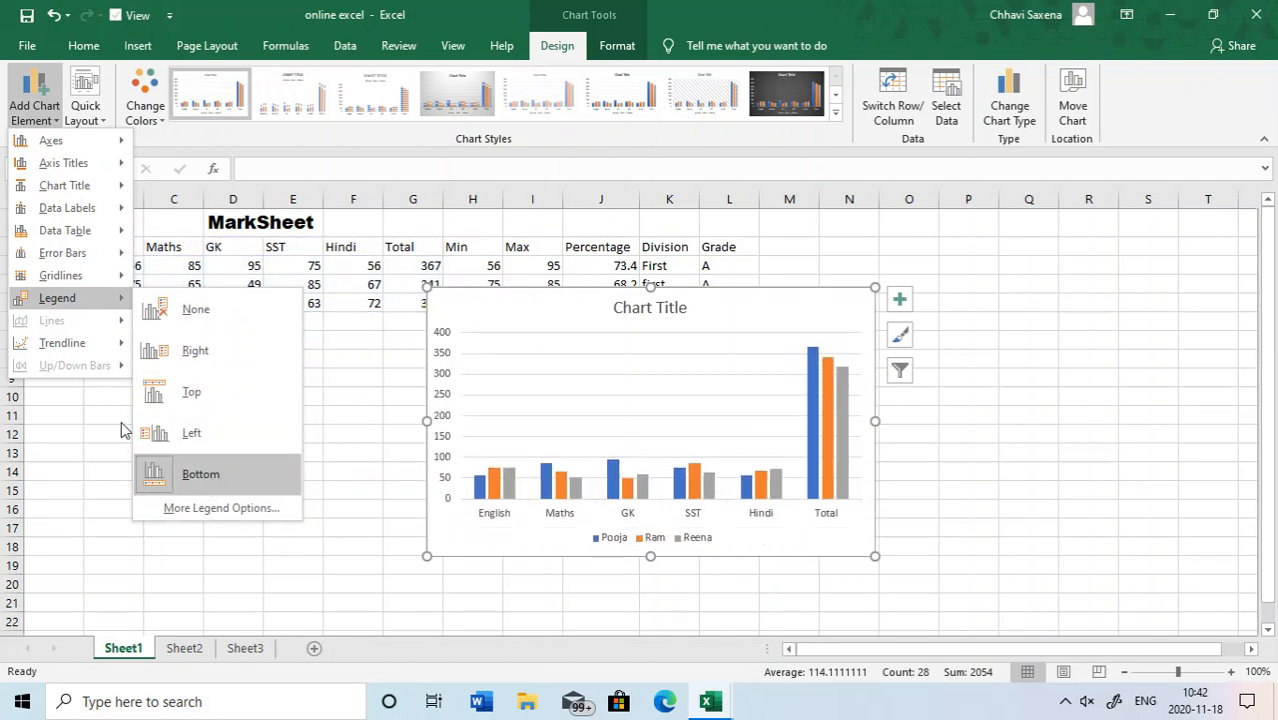
- Add a Linear Forecast trendline based on the third data series of the column chart
{"action": "mouse_move", "coordinate": [84, 347]}
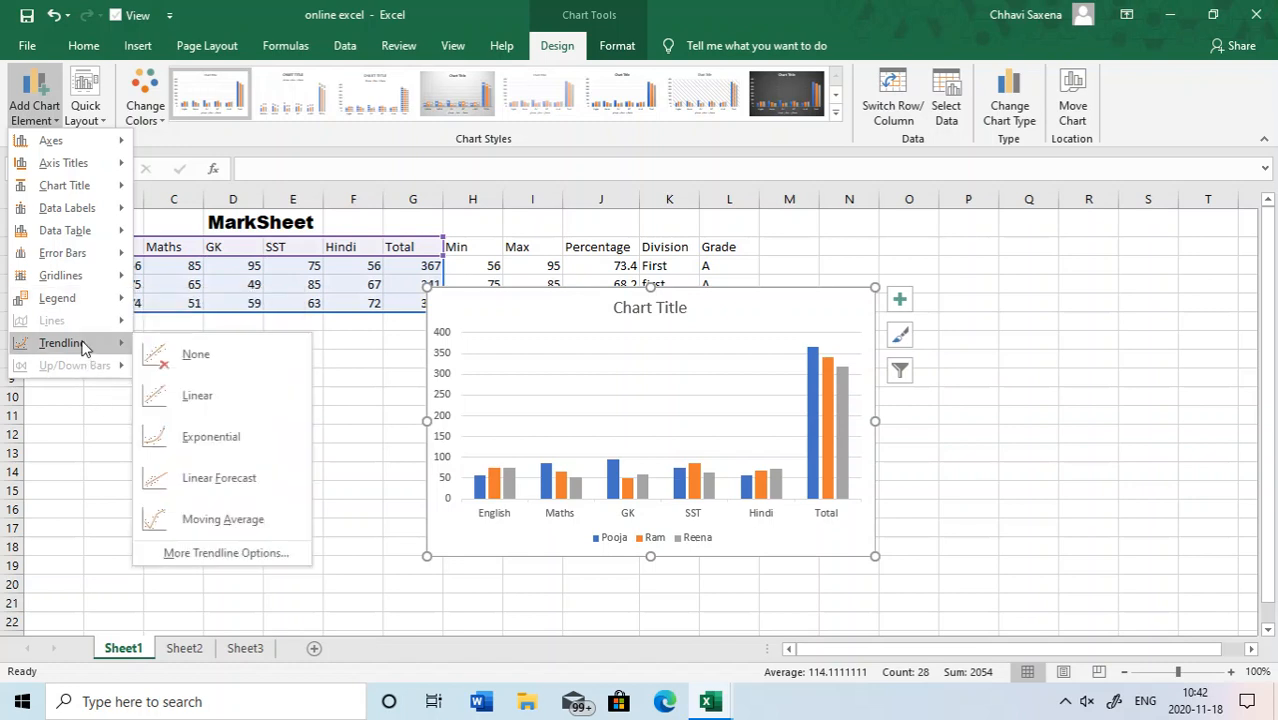
{"action": "left_click", "coordinate": [222, 480]}
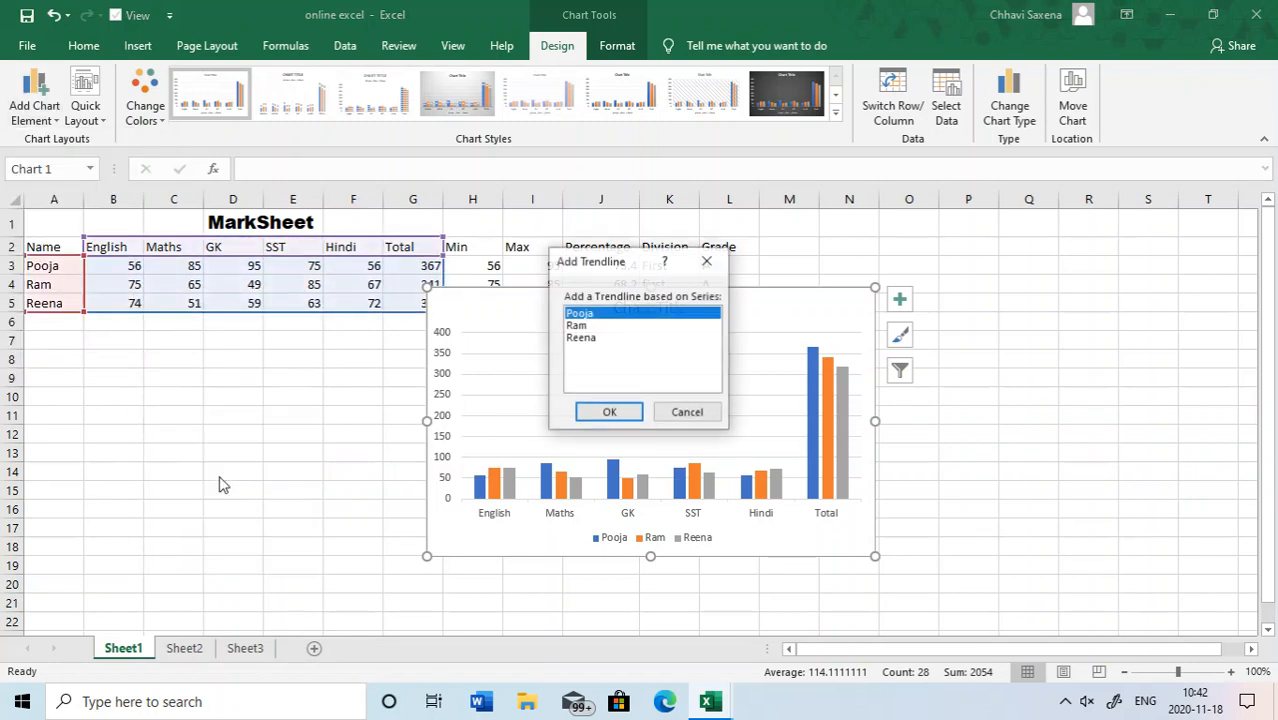
{"action": "left_click", "coordinate": [585, 339]}
{"action": "left_click", "coordinate": [609, 412]}
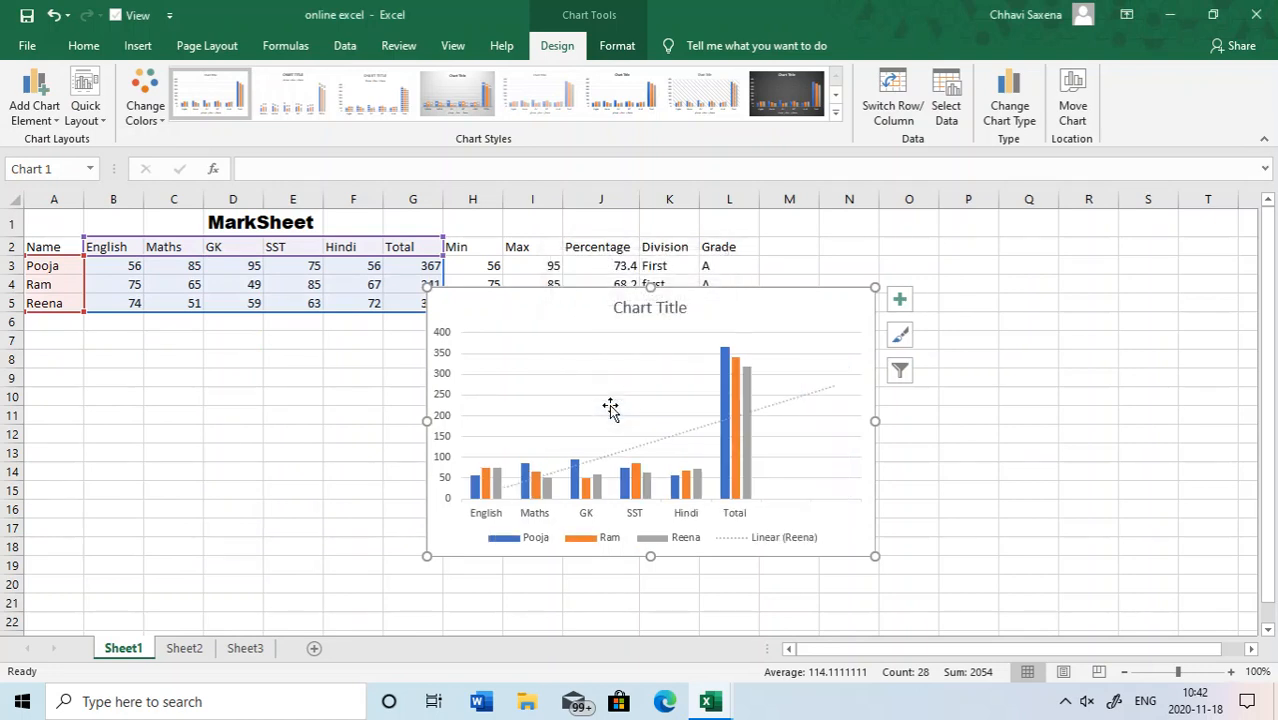
- Remove the trendline from the column chart by setting the trendline option to None
{"action": "left_click", "coordinate": [34, 100]}
{"action": "mouse_move", "coordinate": [85, 350]}
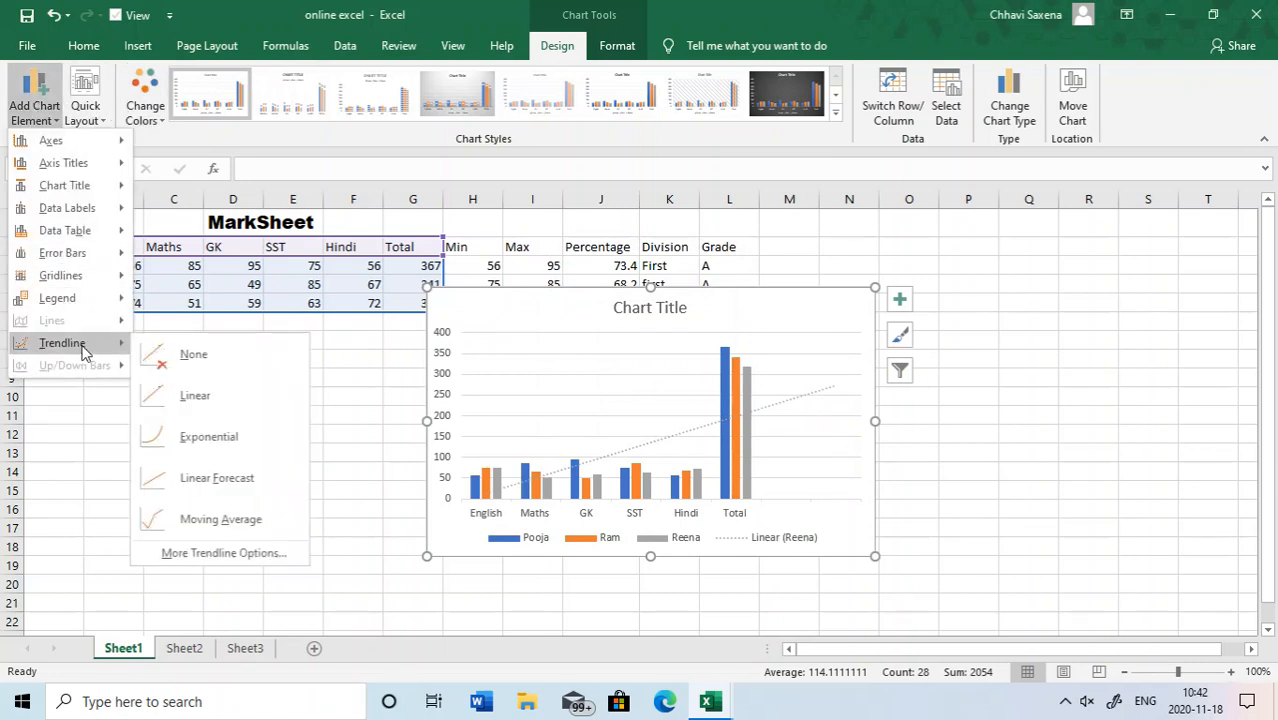
{"action": "left_click", "coordinate": [195, 355]}
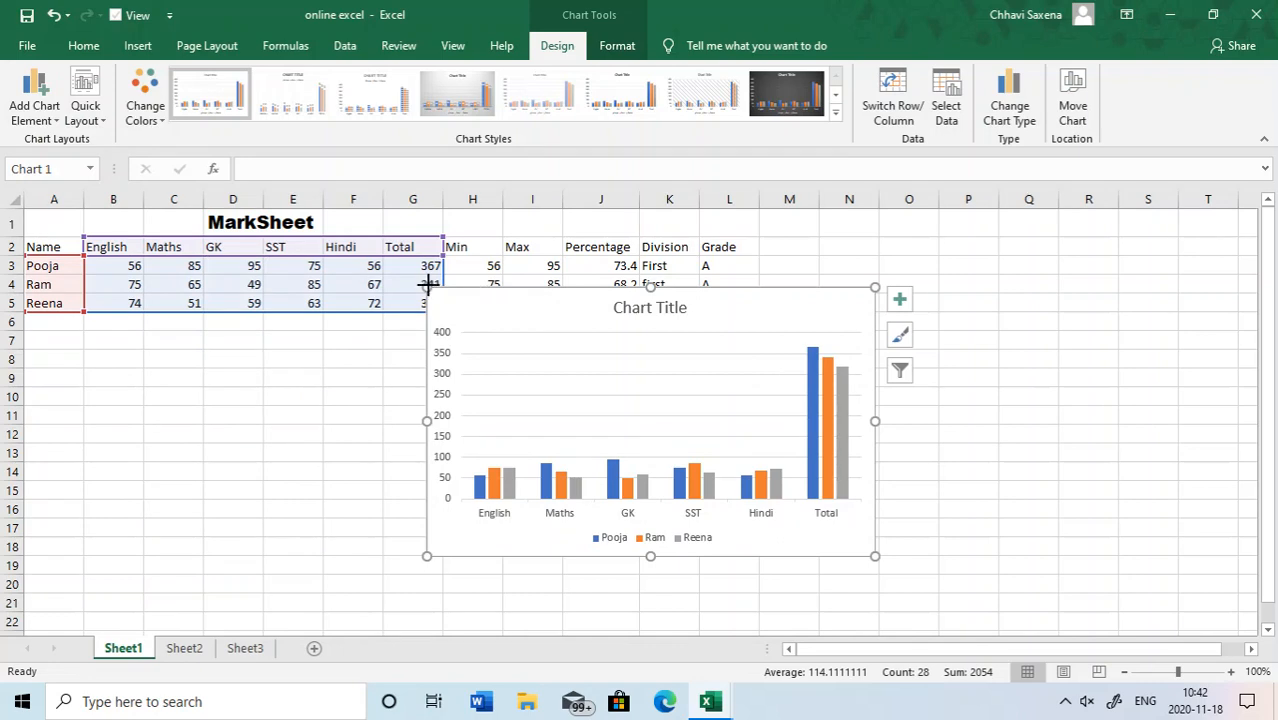
- Enlarge the chart on Sheet1 to span about columns F to P and rows 1 to 20
{"action": "left_click_drag", "start_coordinate": [429, 286], "coordinate": [368, 216]}
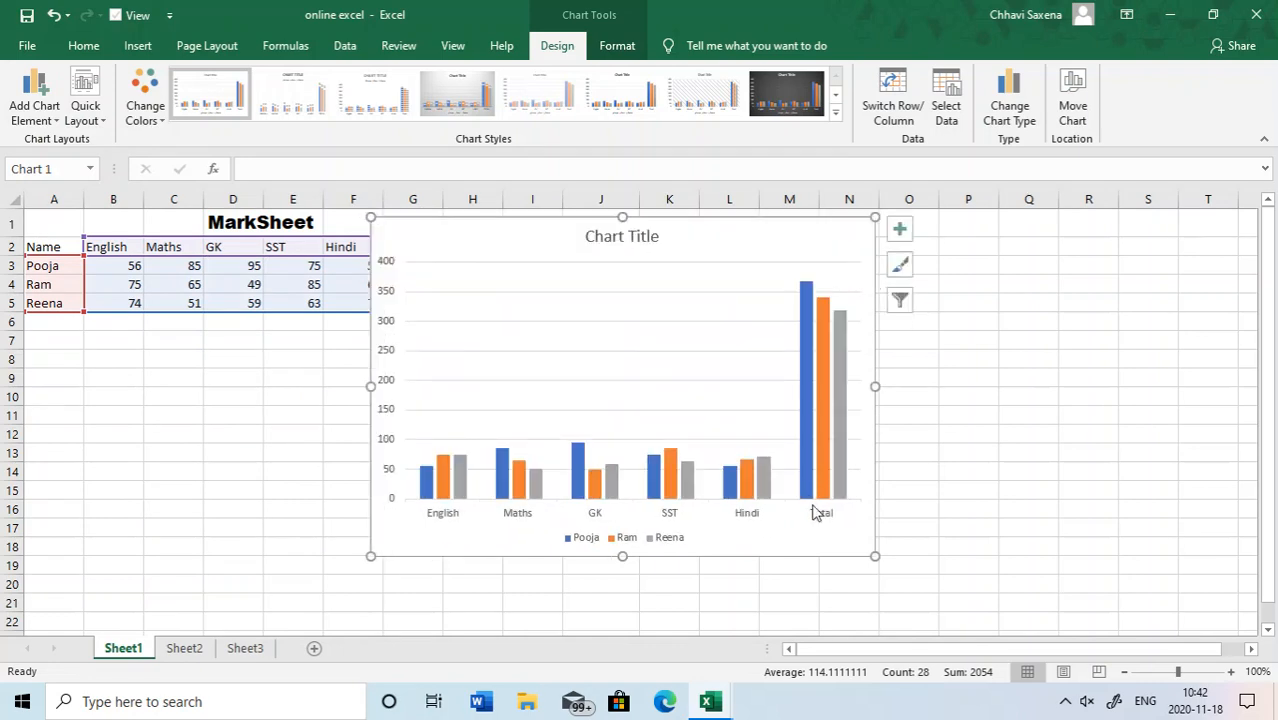
{"action": "left_click_drag", "start_coordinate": [873, 557], "coordinate": [974, 581]}
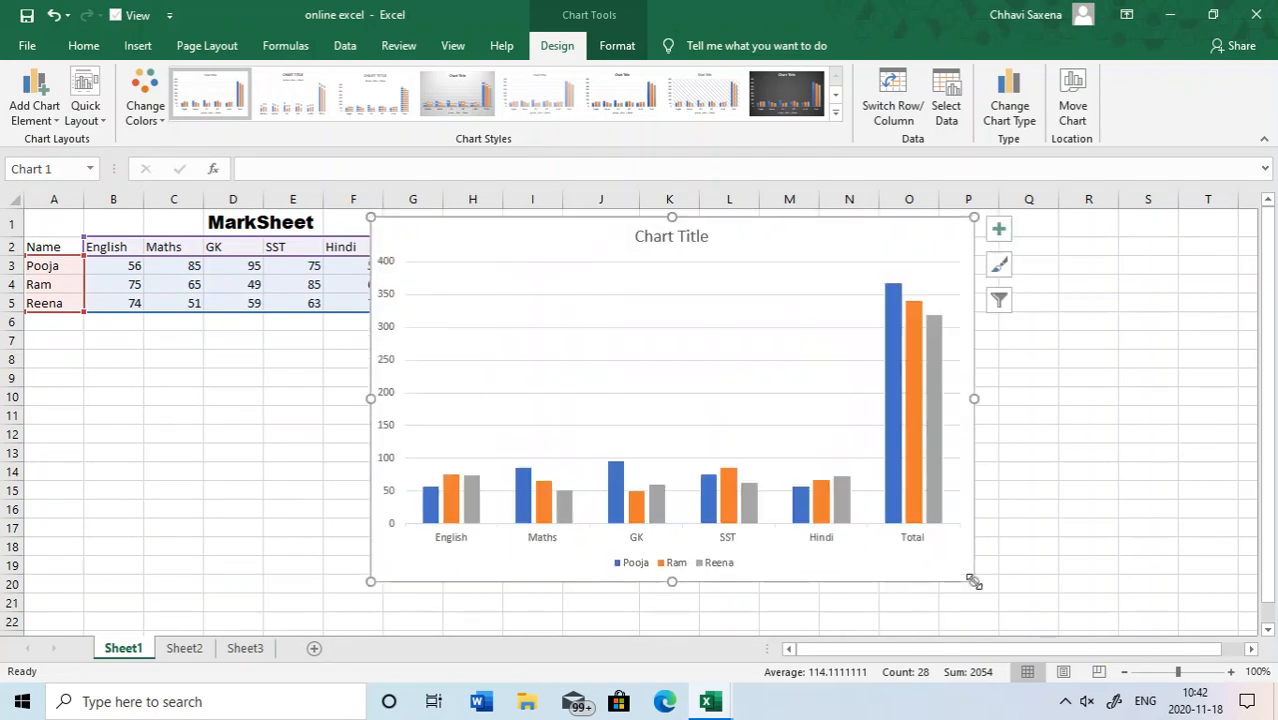
{"action": "left_click", "coordinate": [783, 424]}
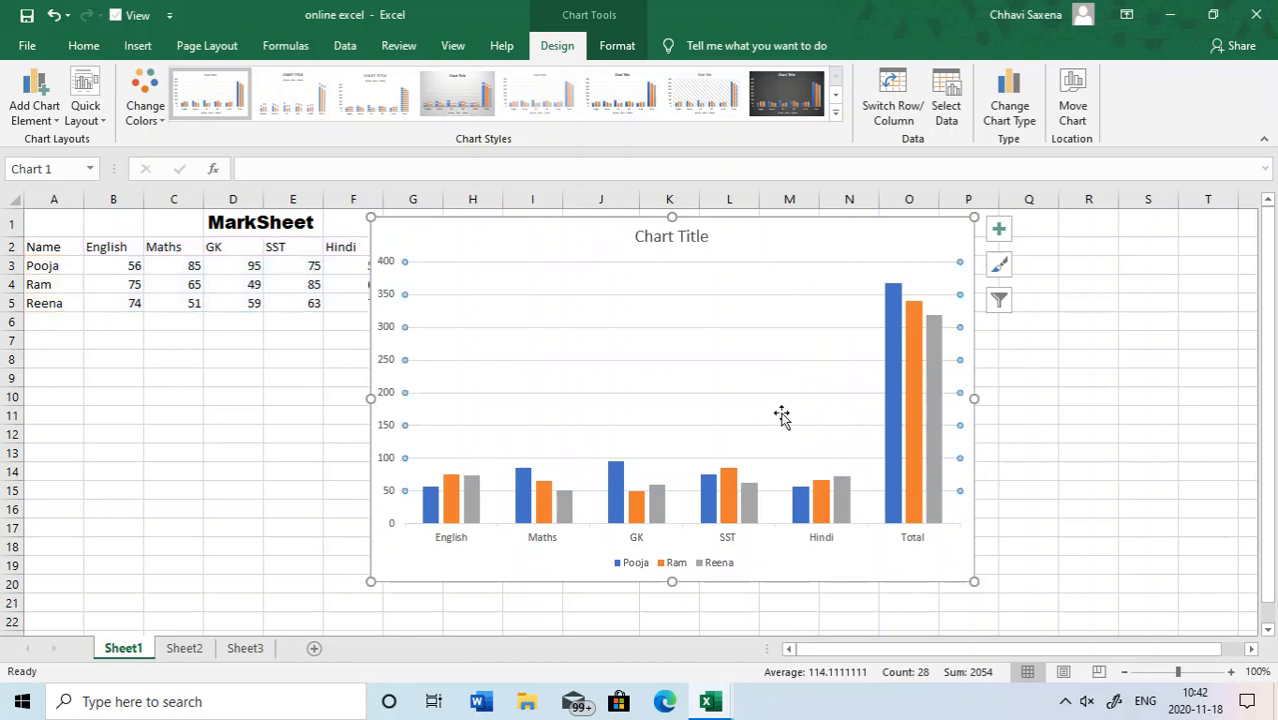
{"action": "mouse_move", "coordinate": [914, 332]}
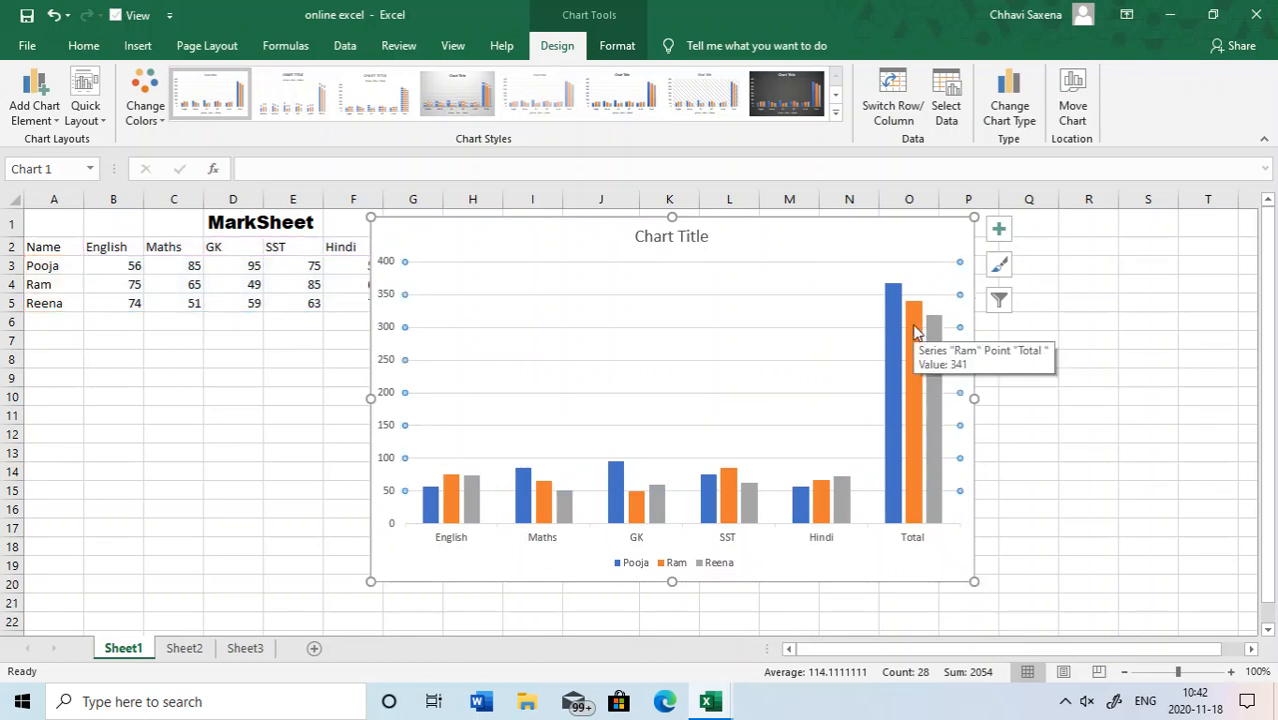
- Review the axes, axis title, chart title, data table, gridline and legend options for the enlarged chart, keeping the legend at Bottom
{"action": "left_click", "coordinate": [40, 103]}
{"action": "mouse_move", "coordinate": [88, 143]}
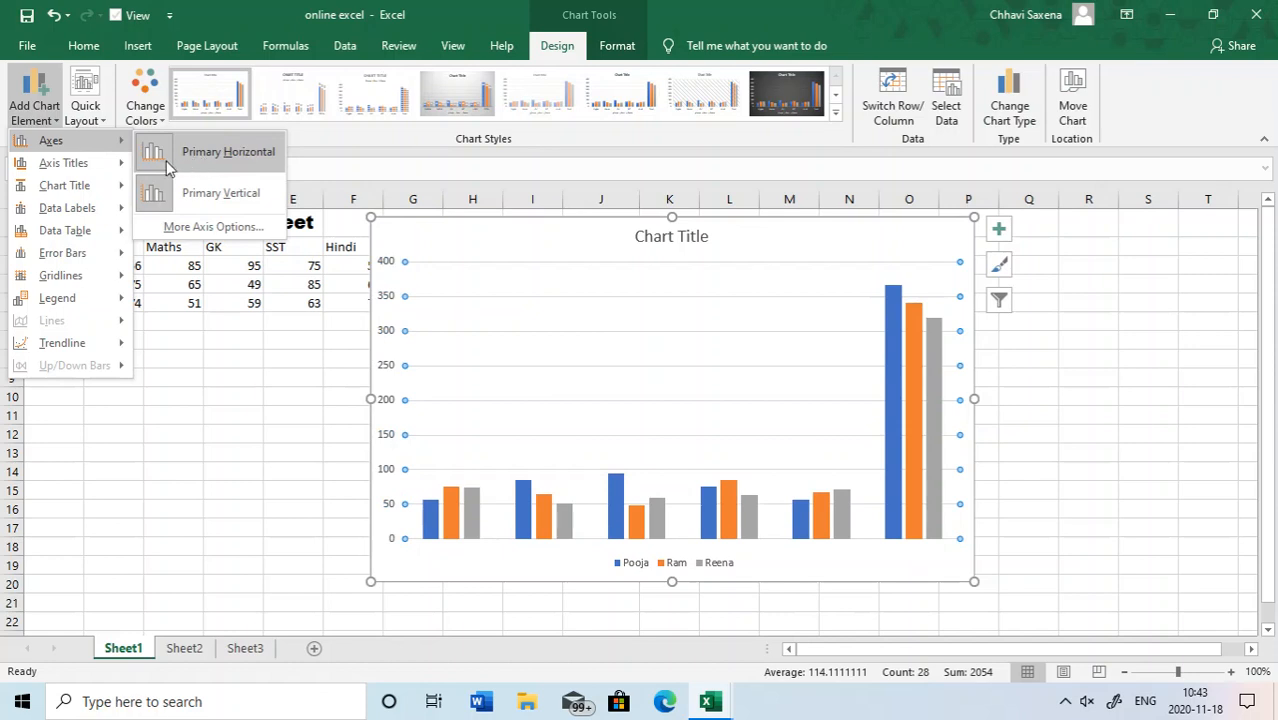
{"action": "mouse_move", "coordinate": [50, 171]}
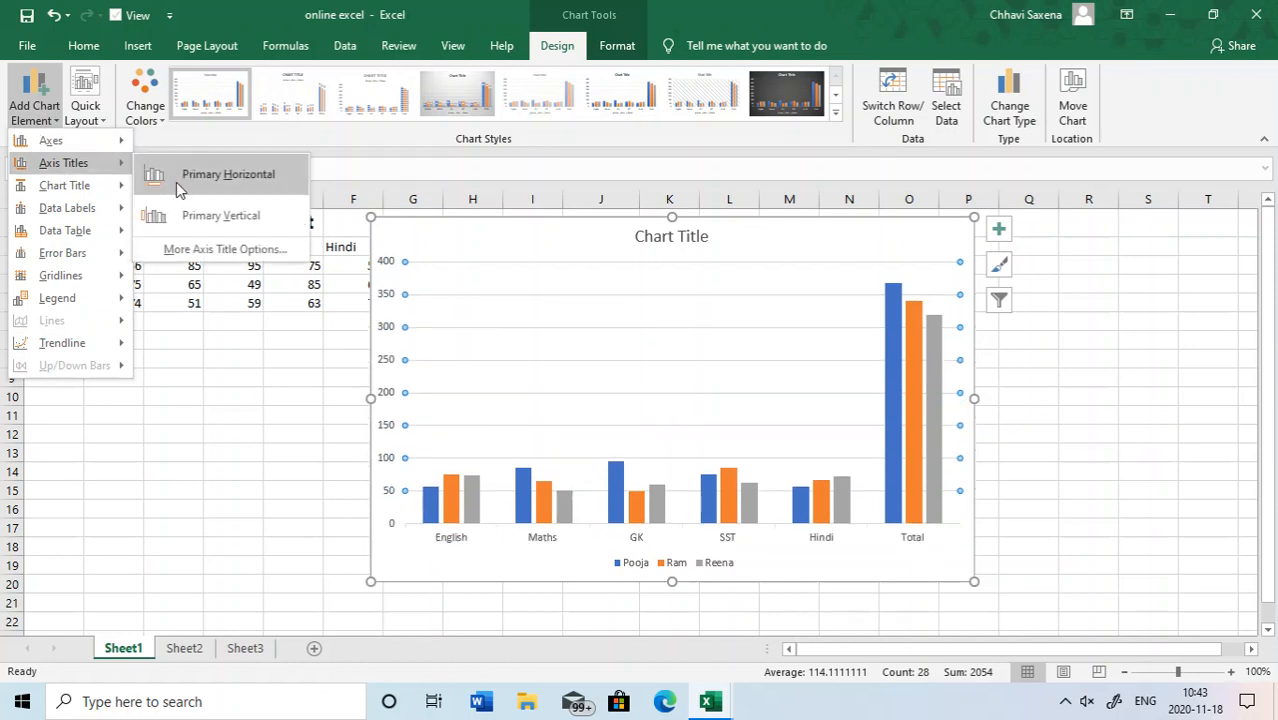
{"action": "mouse_move", "coordinate": [77, 188]}
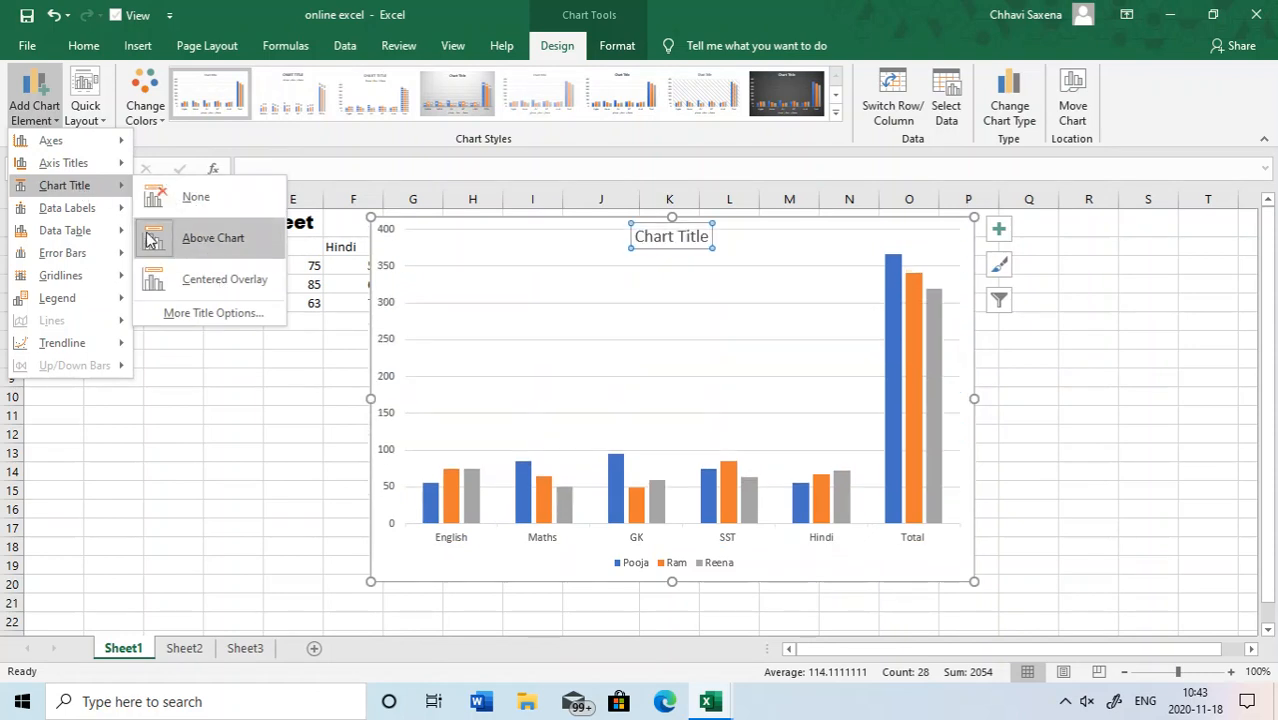
{"action": "mouse_move", "coordinate": [122, 230]}
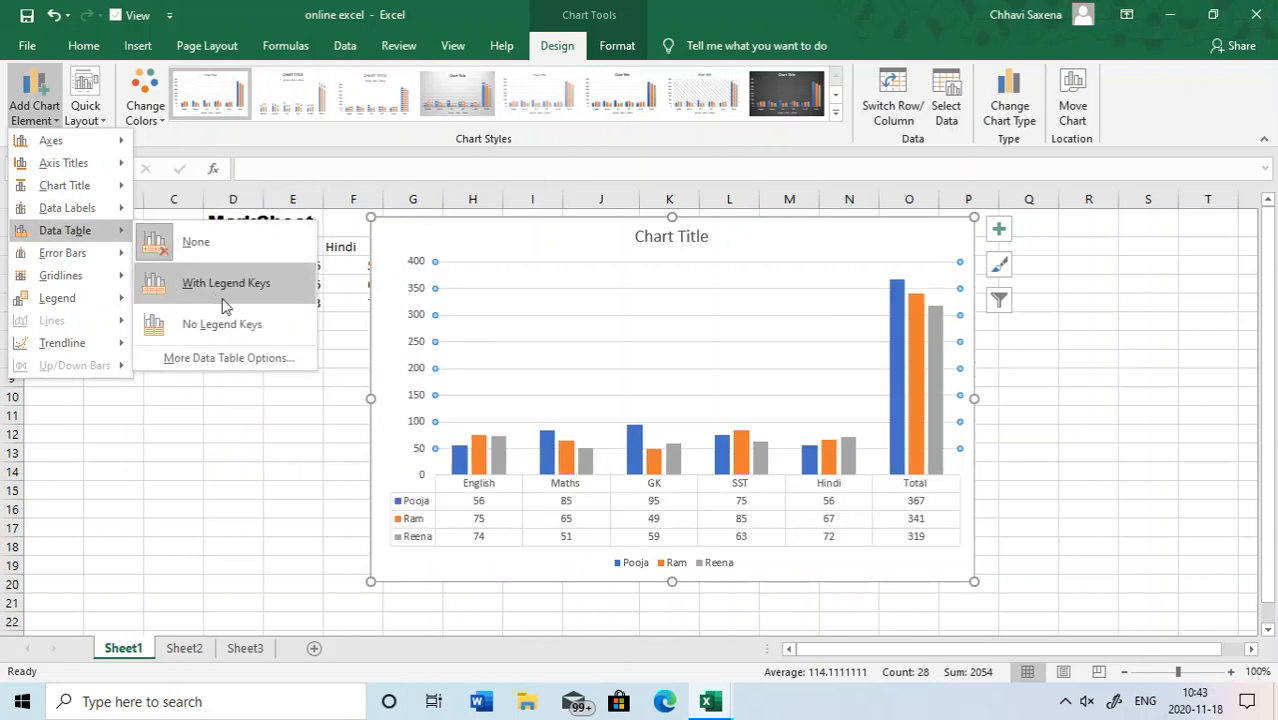
{"action": "mouse_move", "coordinate": [110, 253]}
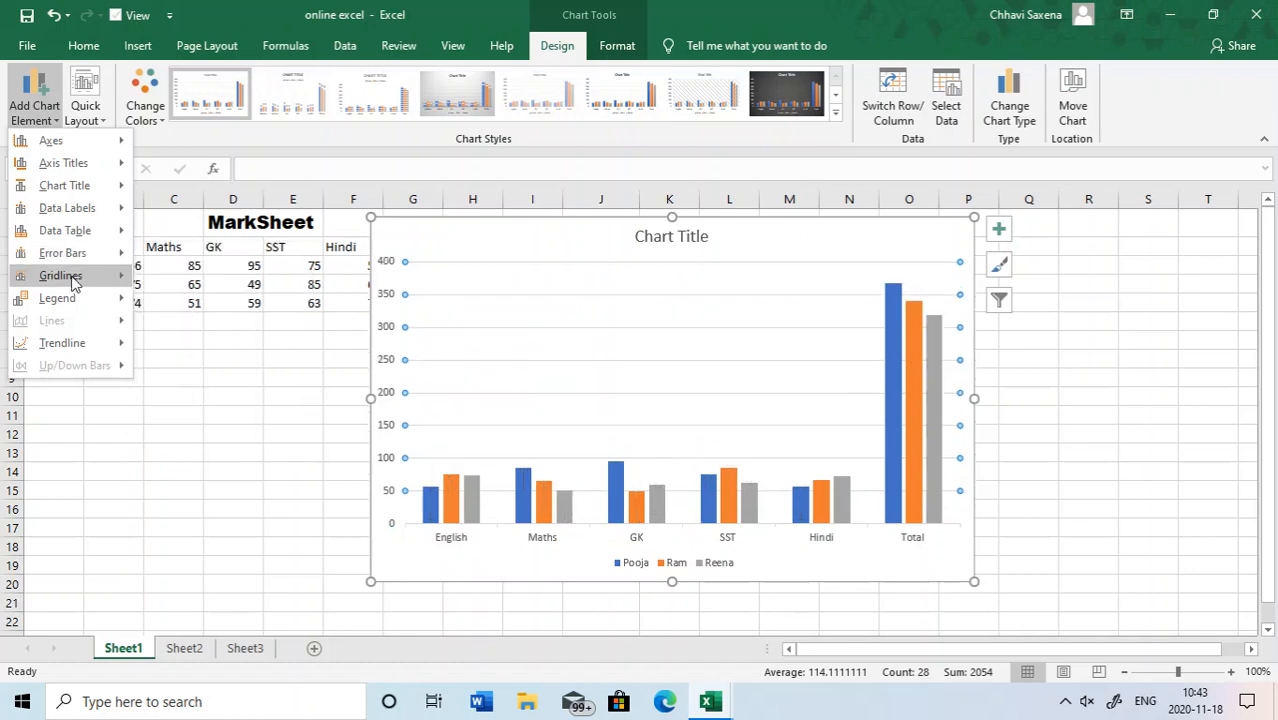
{"action": "mouse_move", "coordinate": [110, 275]}
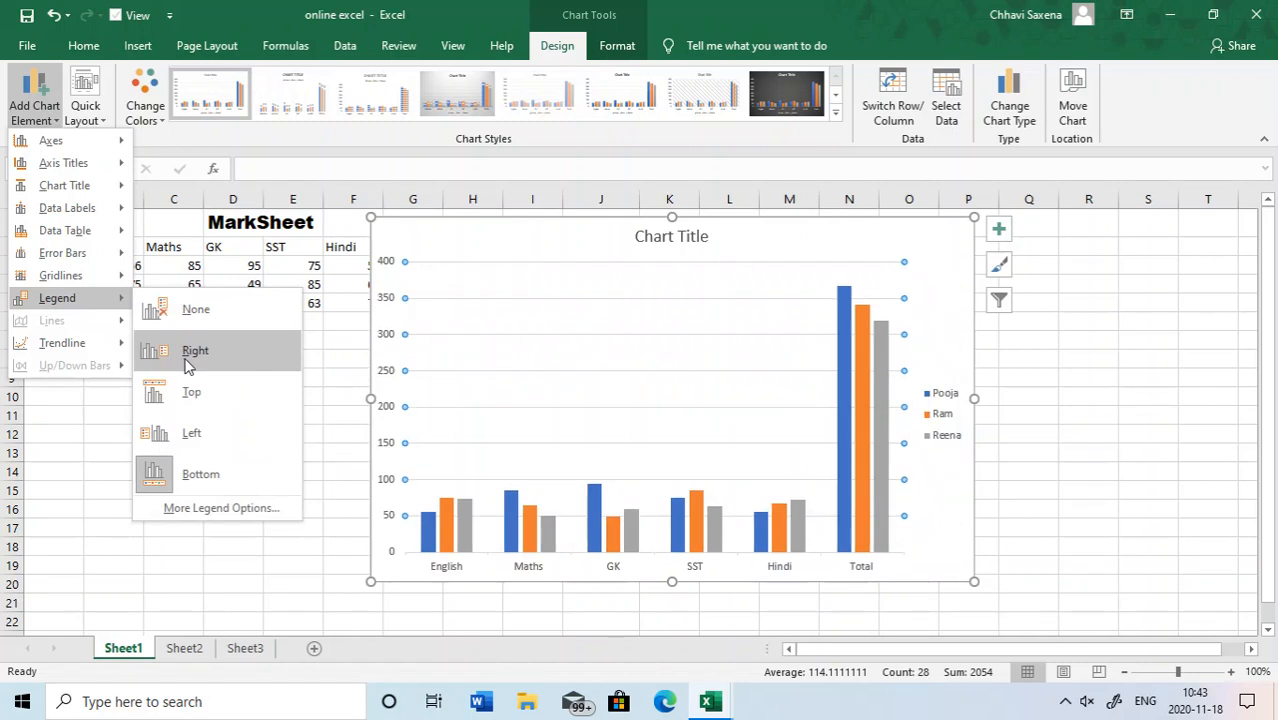
{"action": "left_click", "coordinate": [200, 474]}
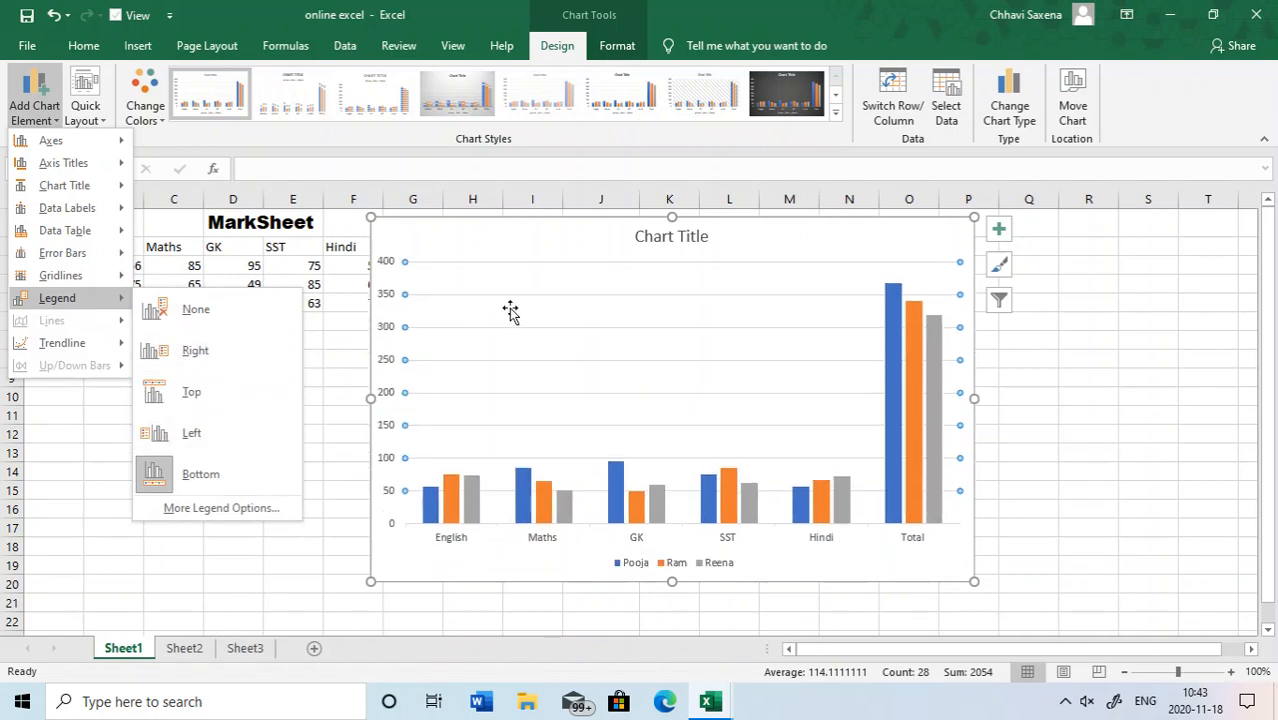
- Open the chart formatting tools and select the plot area, followed by the first data series, as the current chart element
{"action": "left_click", "coordinate": [613, 46]}
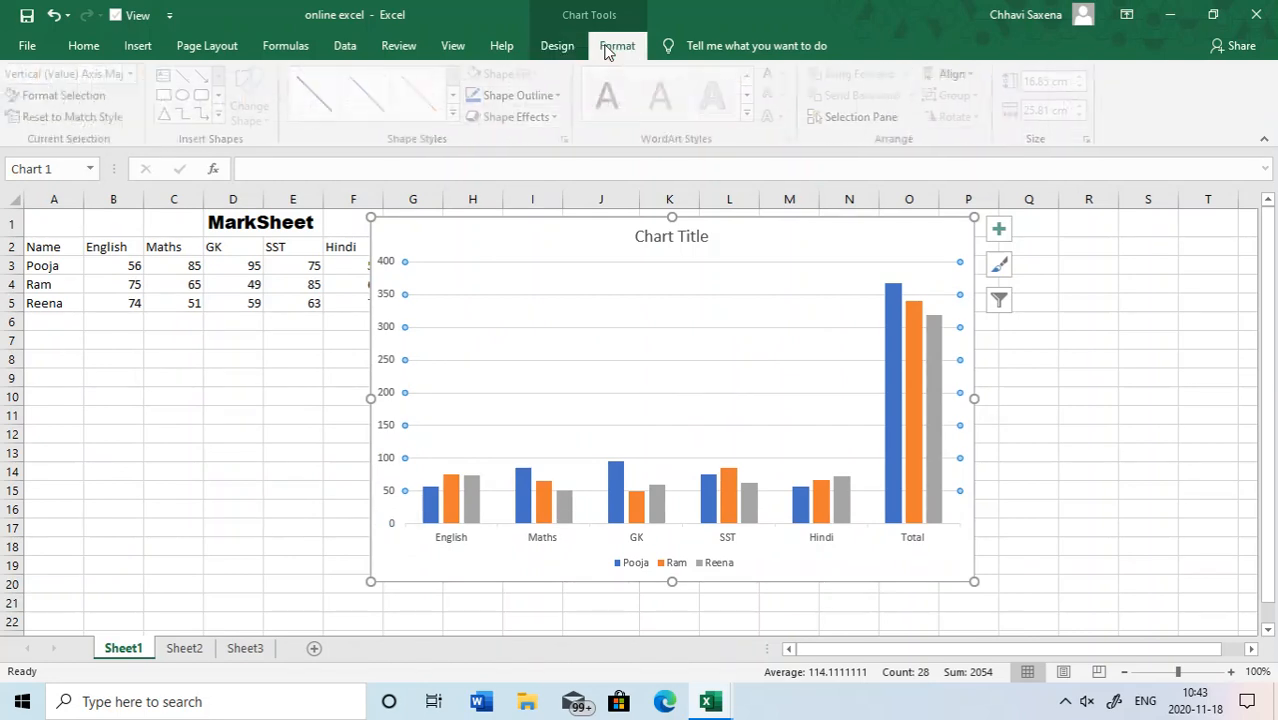
{"action": "left_click", "coordinate": [622, 276]}
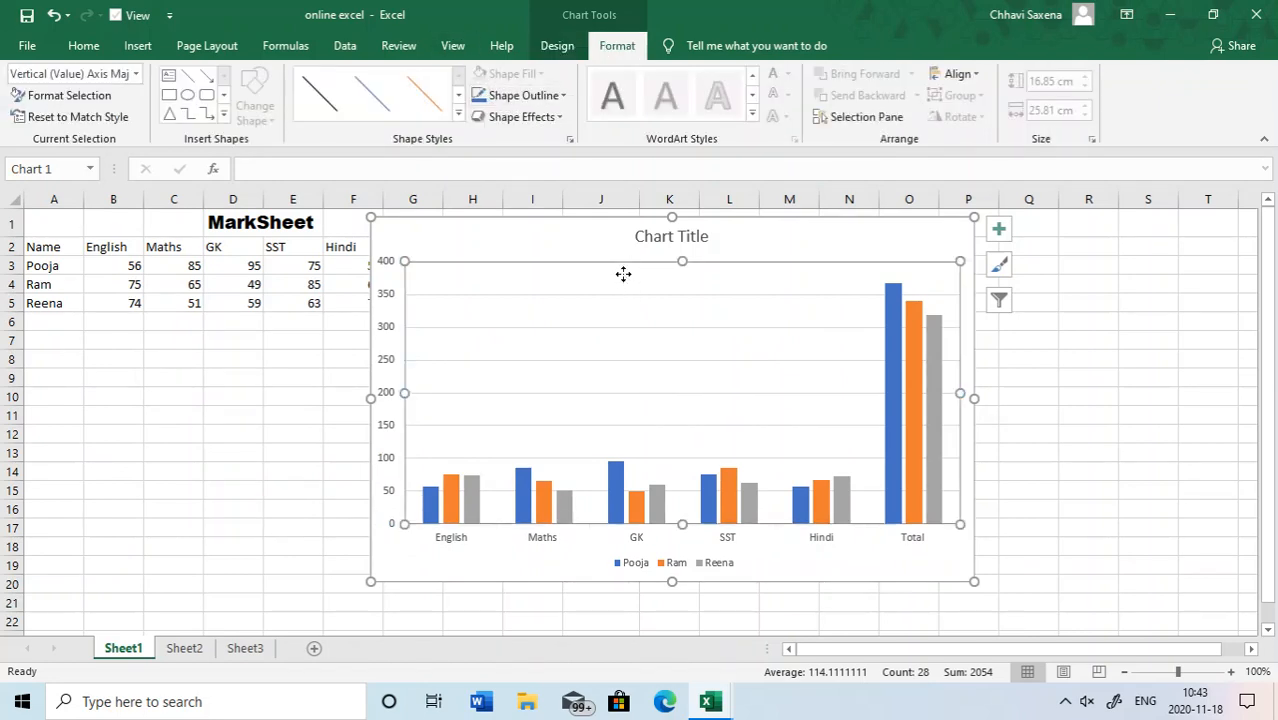
{"action": "left_click", "coordinate": [136, 76]}
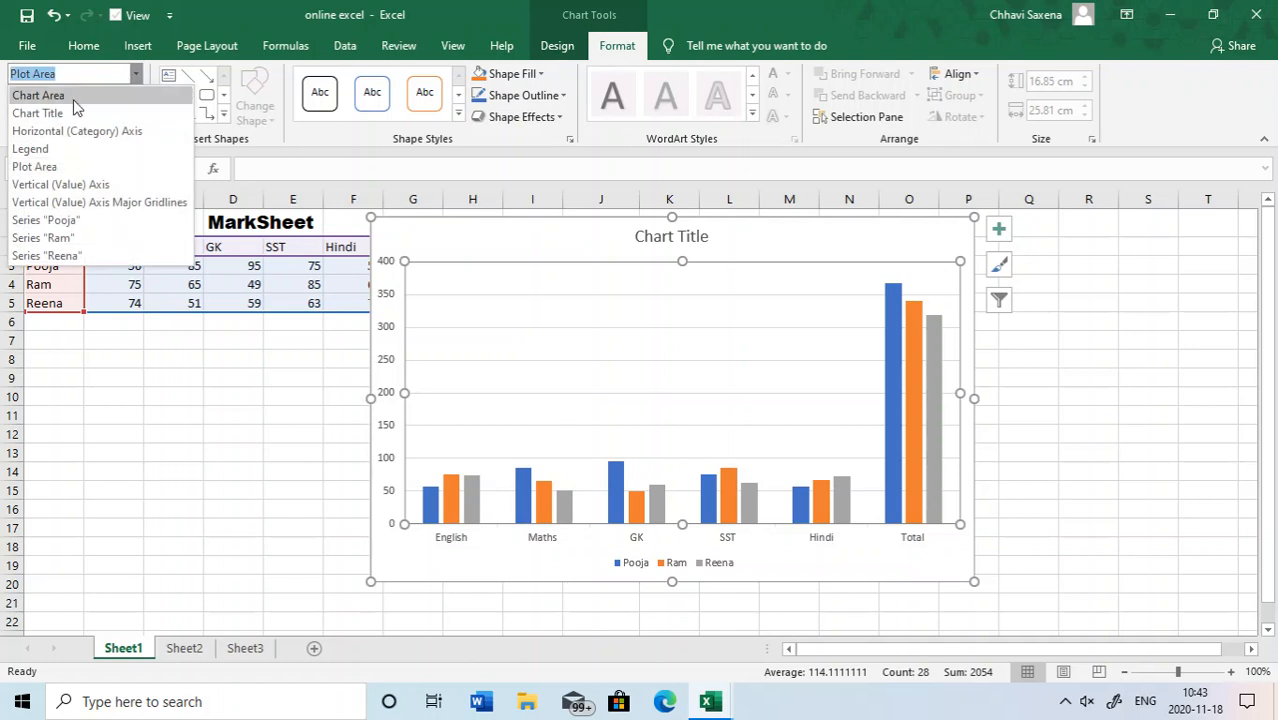
{"action": "left_click", "coordinate": [45, 167]}
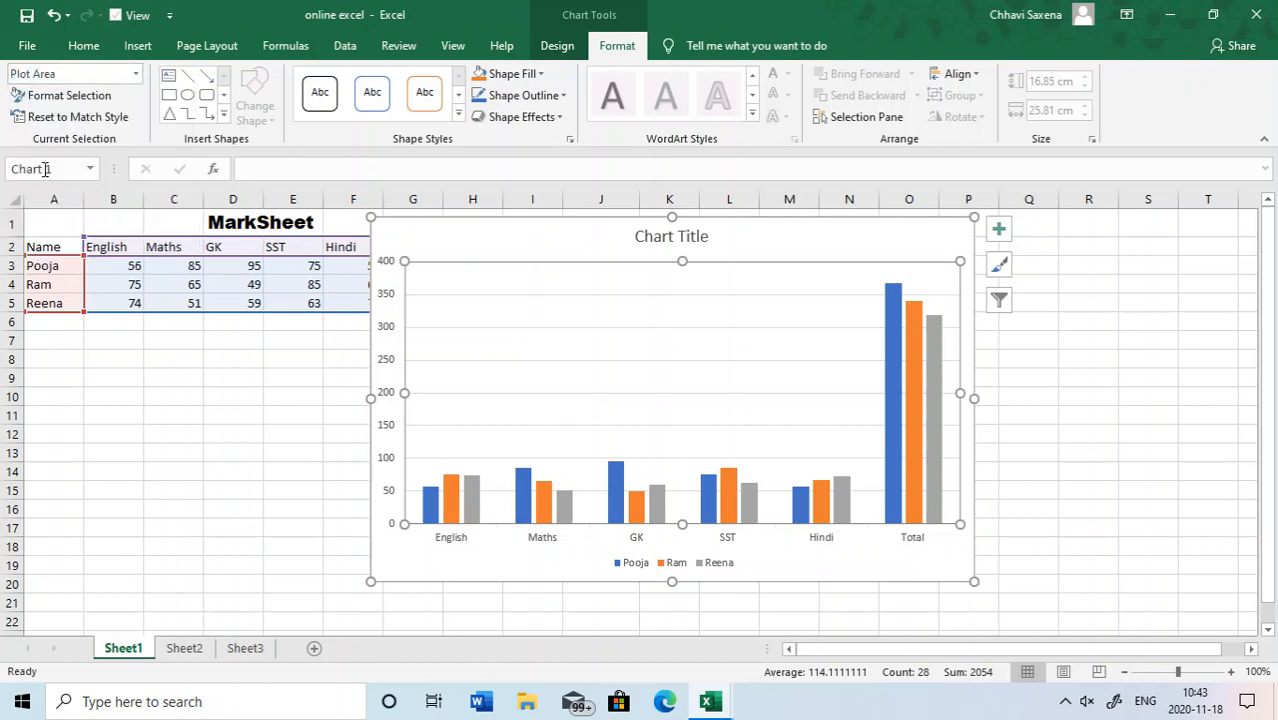
{"action": "left_click", "coordinate": [136, 74]}
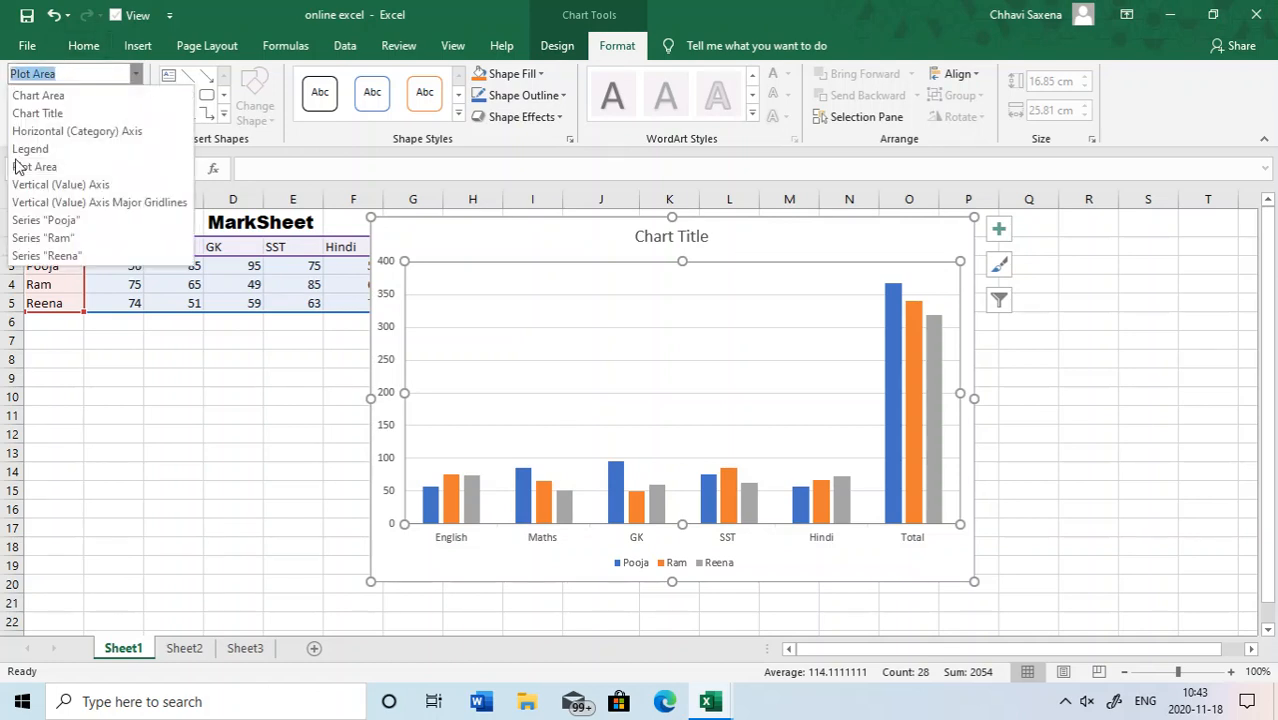
{"action": "left_click", "coordinate": [46, 220]}
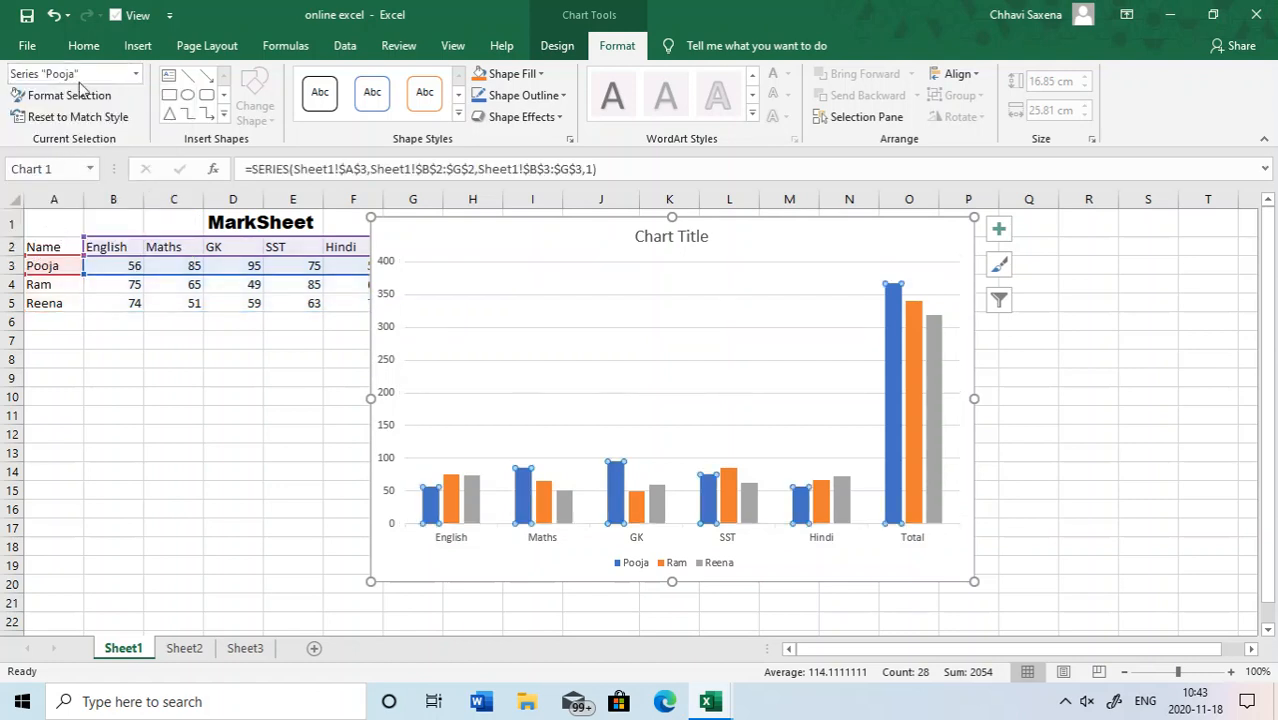
- Select the third data series, the horizontal category axis and the vertical axis major gridlines in turn as the current chart element
{"action": "left_click", "coordinate": [136, 74]}
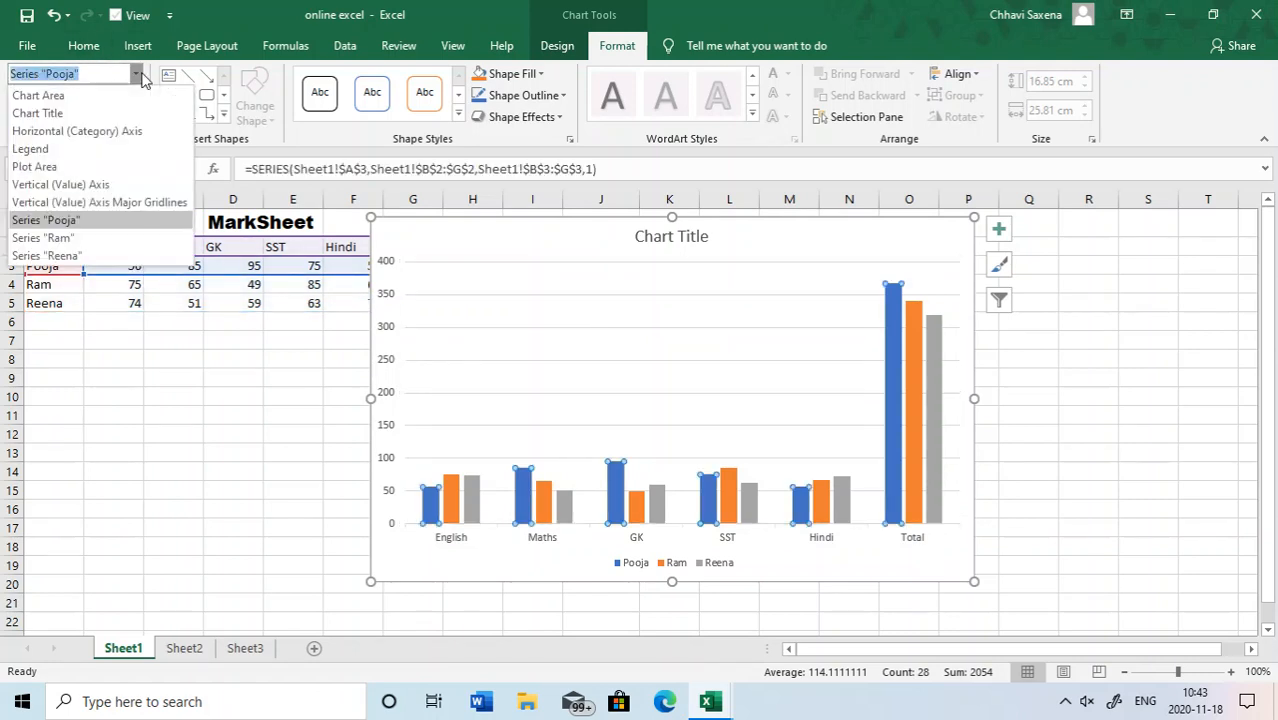
{"action": "left_click", "coordinate": [46, 257]}
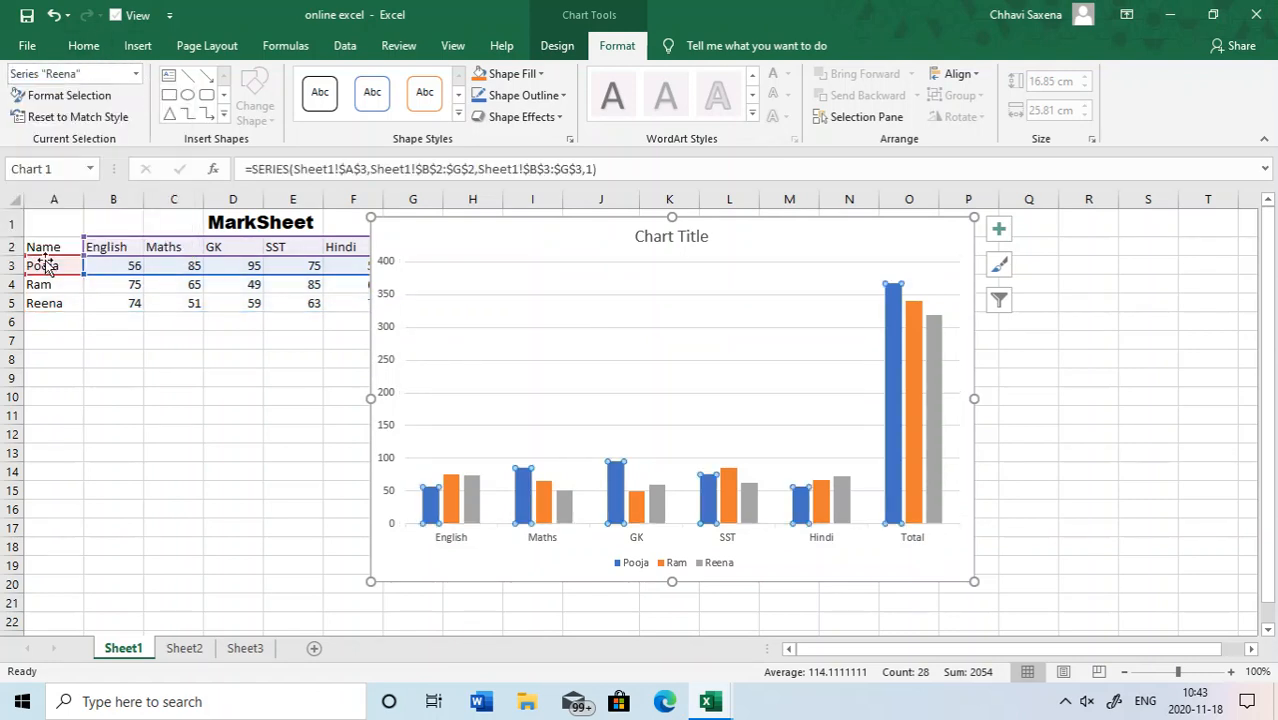
{"action": "left_click", "coordinate": [135, 76]}
{"action": "left_click", "coordinate": [115, 140]}
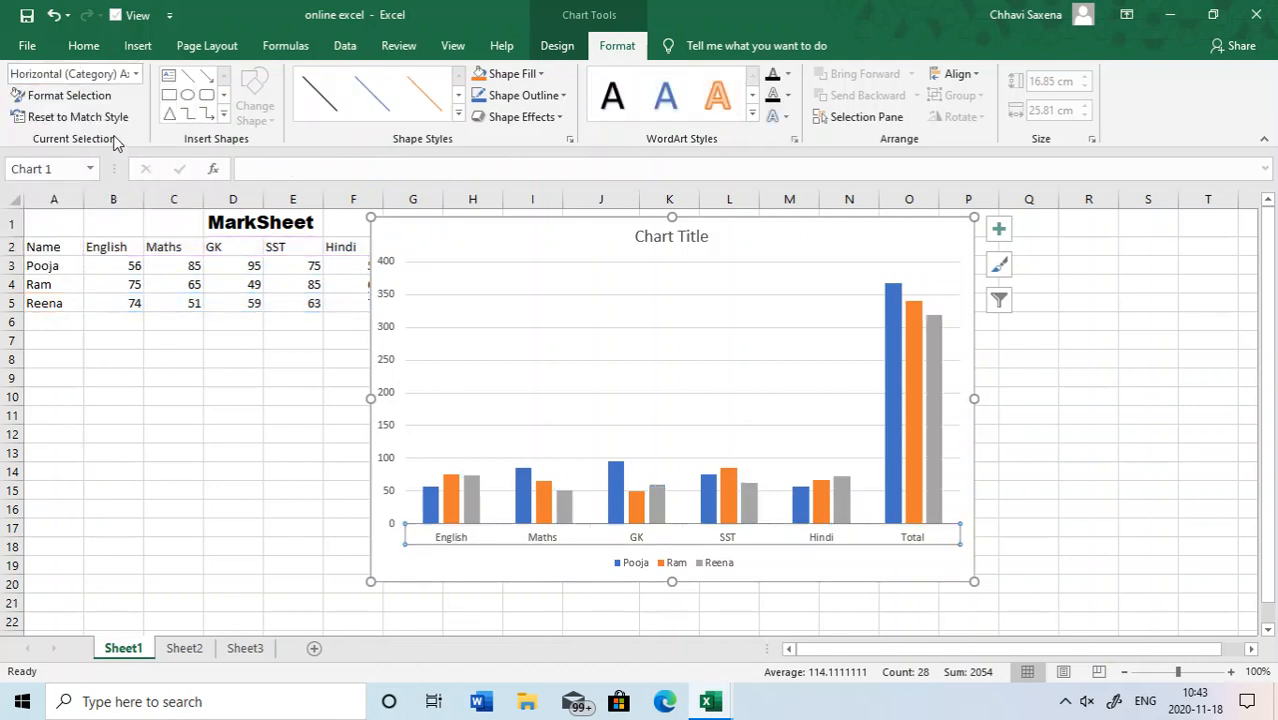
{"action": "left_click", "coordinate": [137, 75]}
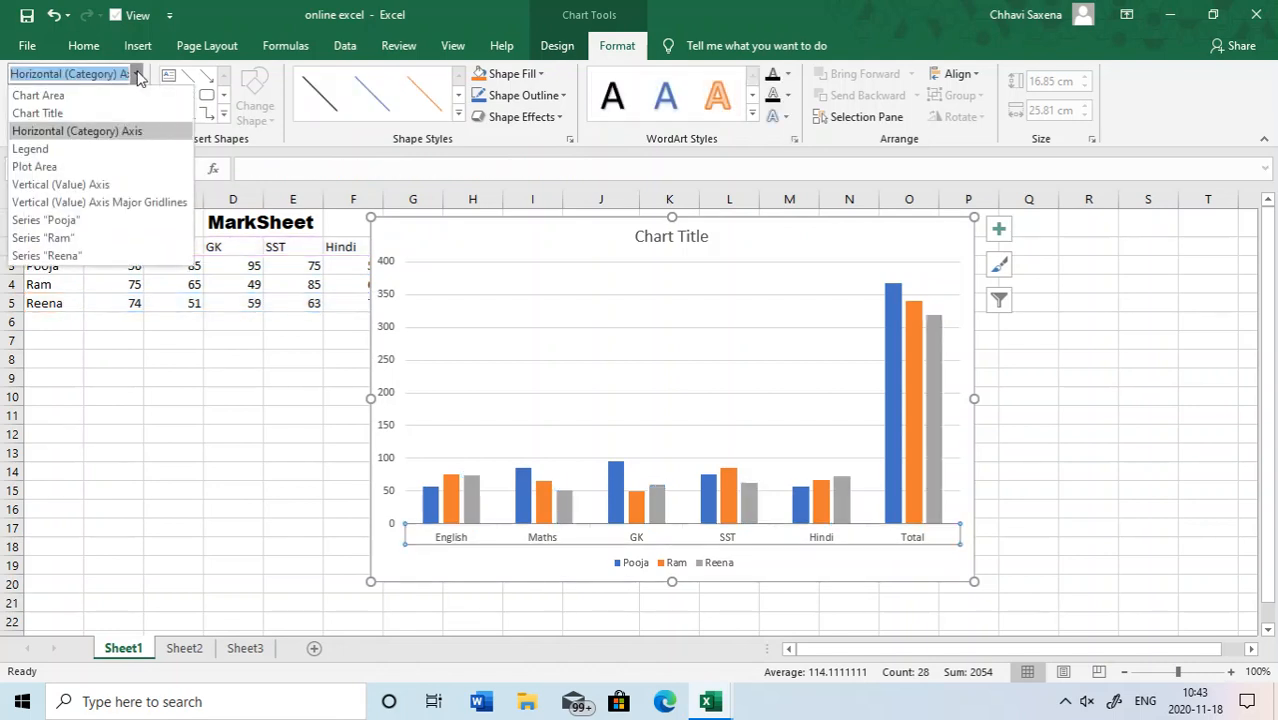
{"action": "left_click", "coordinate": [108, 202]}
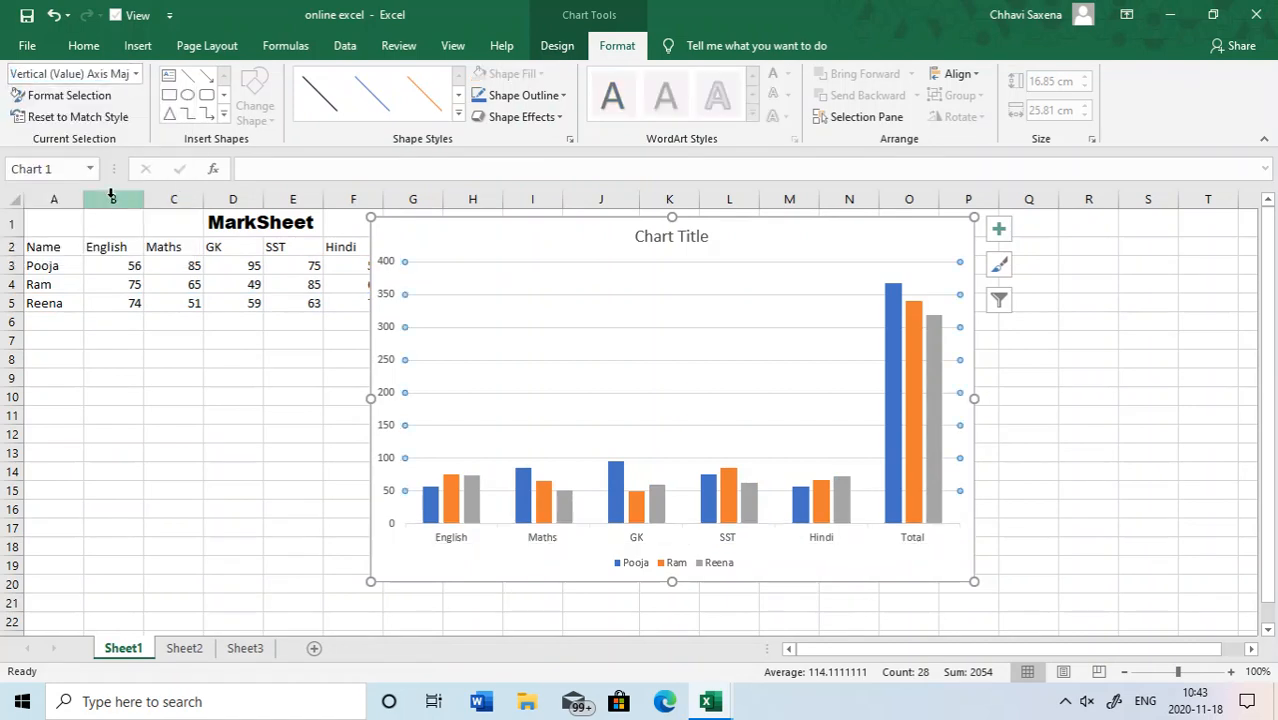
- Select the plot area as the current chart element and fill it with standard yellow
{"action": "left_click", "coordinate": [136, 74]}
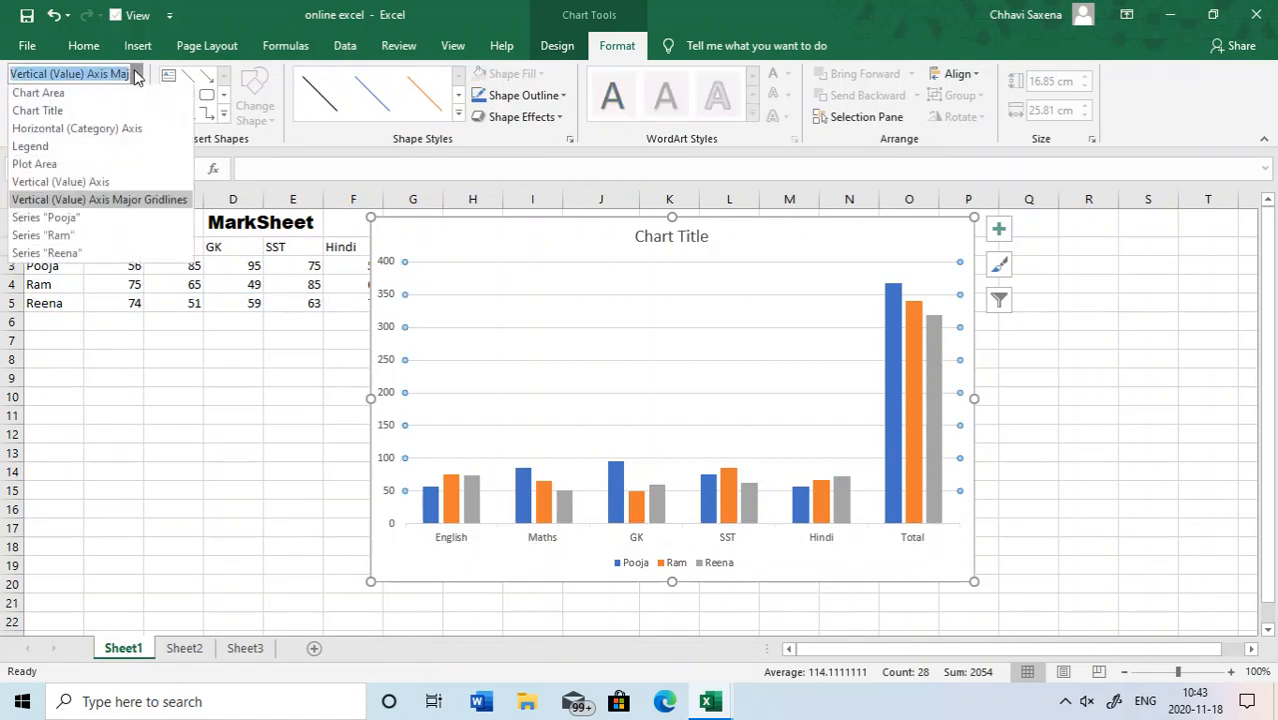
{"action": "left_click", "coordinate": [74, 163]}
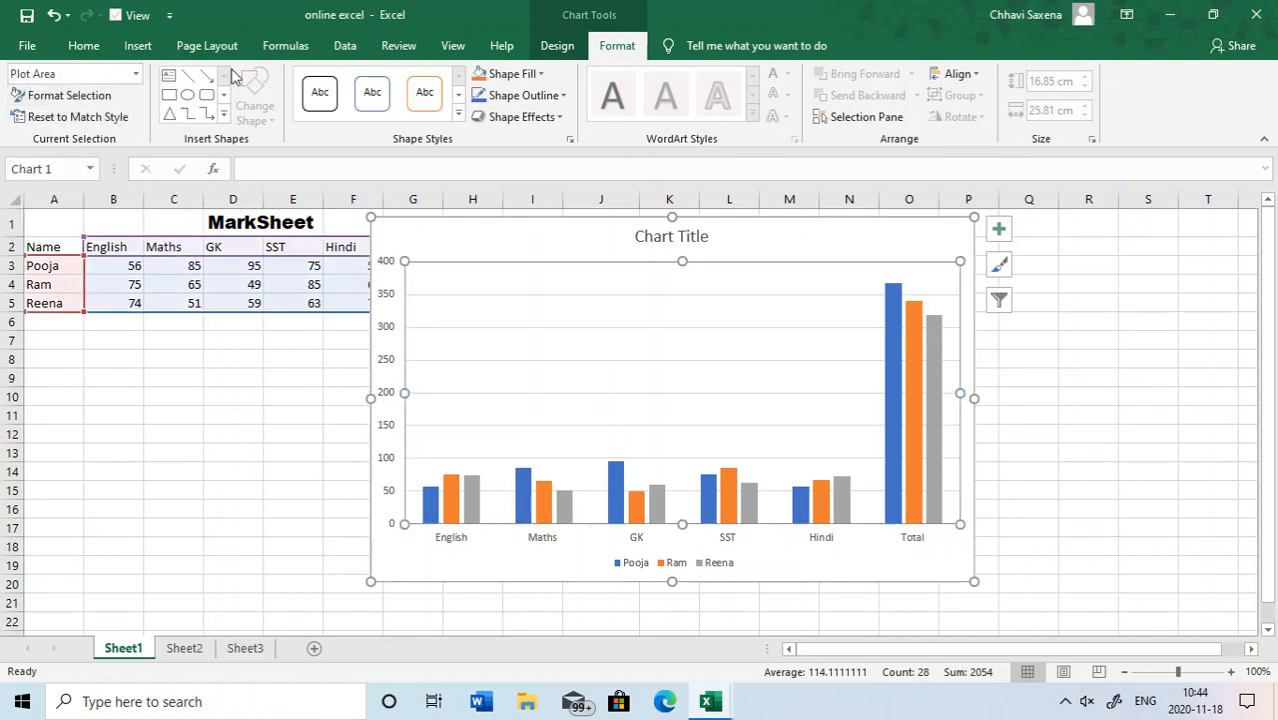
{"action": "left_click", "coordinate": [518, 77]}
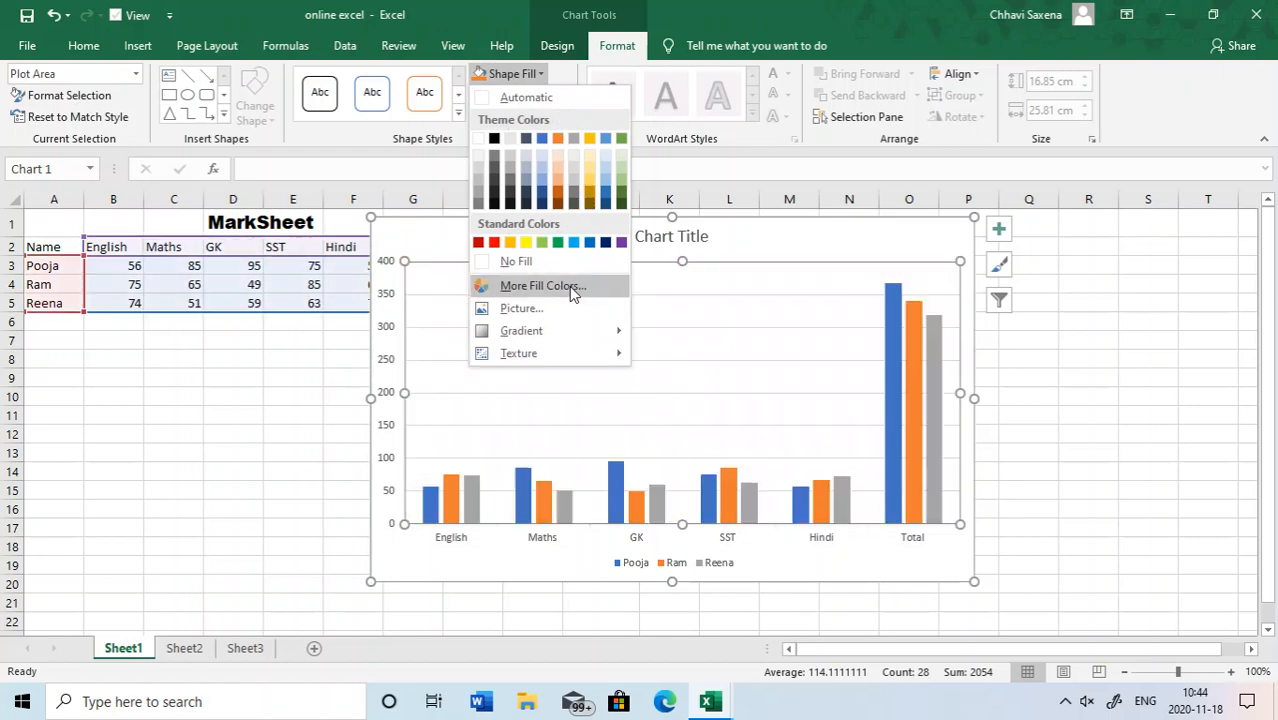
{"action": "mouse_move", "coordinate": [563, 333]}
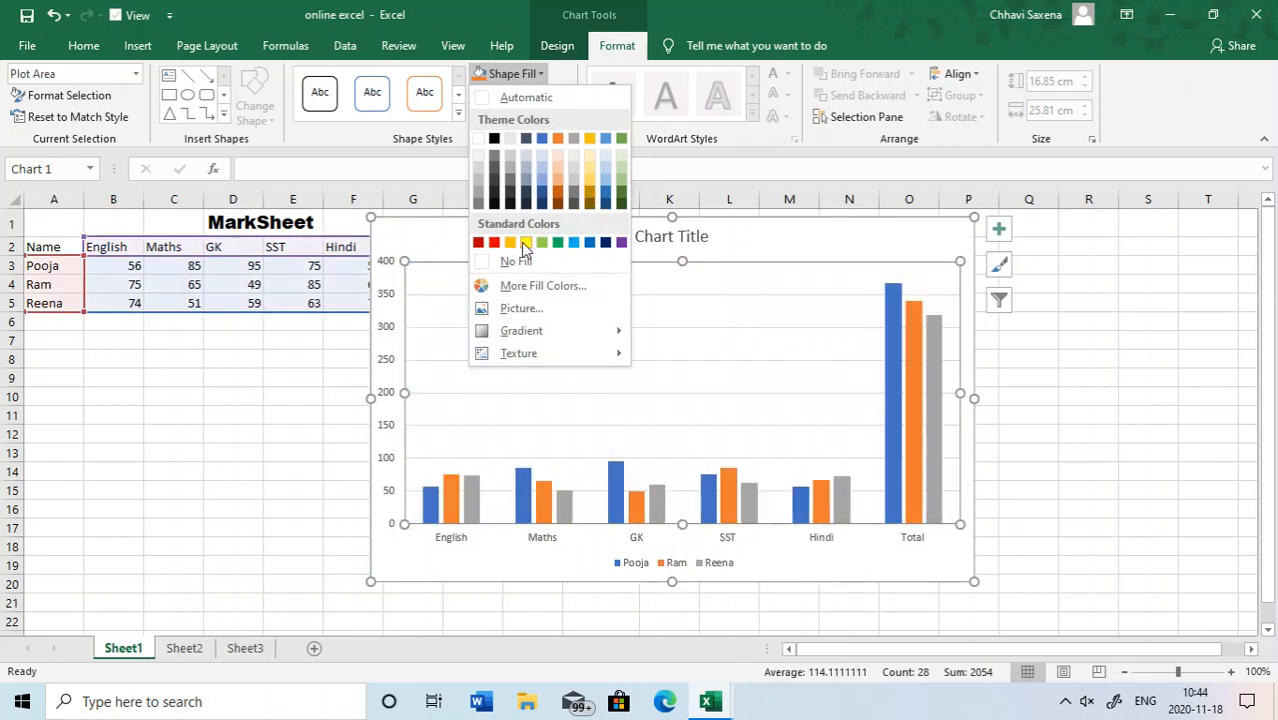
{"action": "left_click", "coordinate": [526, 242]}
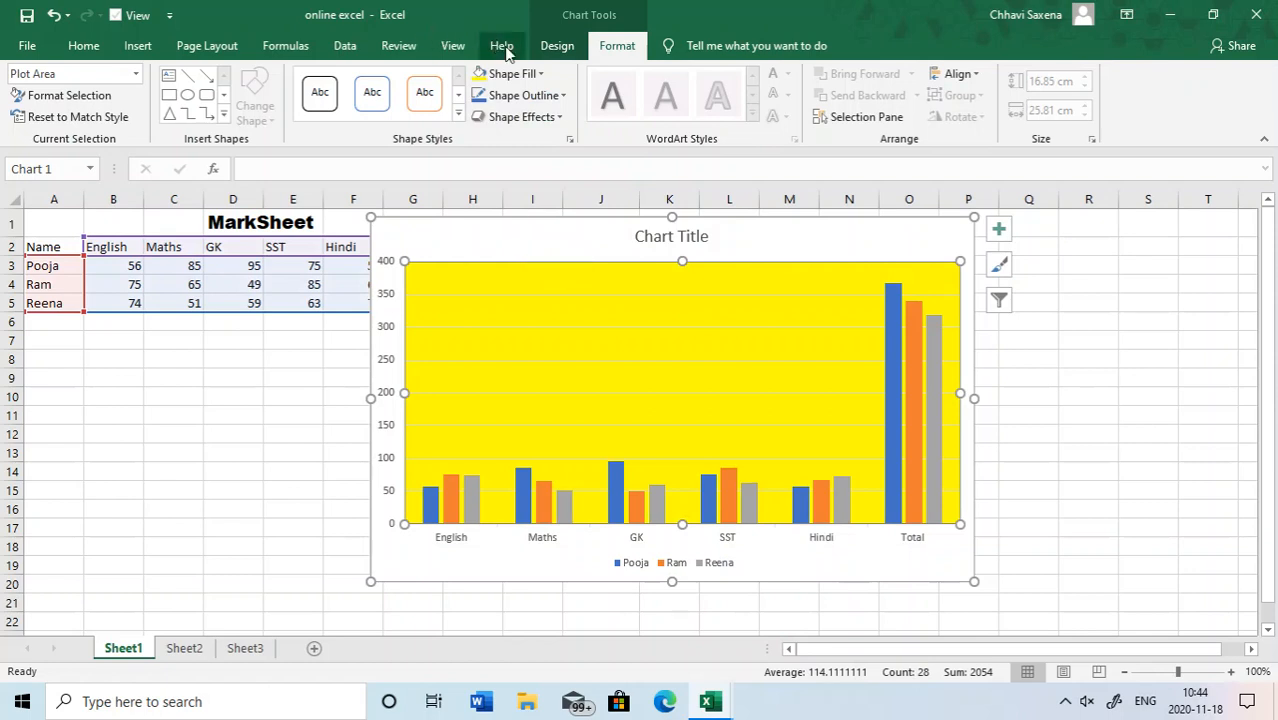
- Fill the chart area around the plot with a light blue theme colour
{"action": "left_click", "coordinate": [512, 224]}
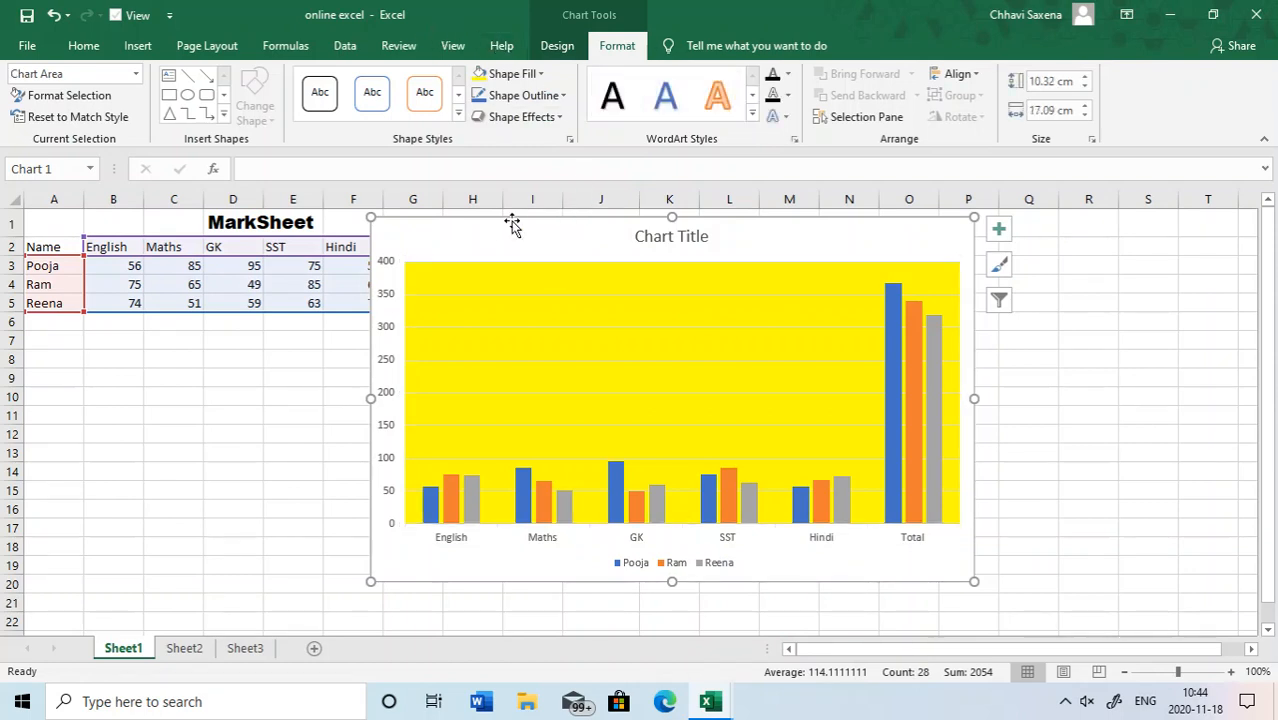
{"action": "left_click", "coordinate": [540, 73]}
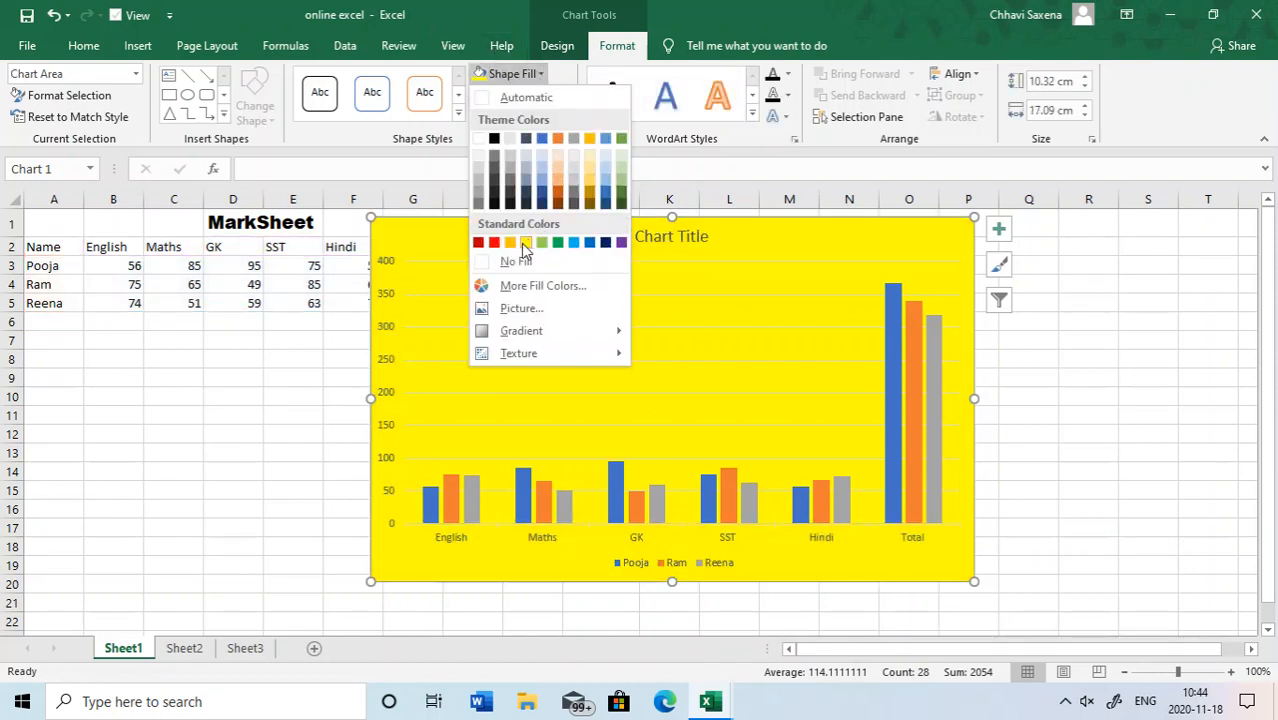
{"action": "left_click", "coordinate": [540, 157]}
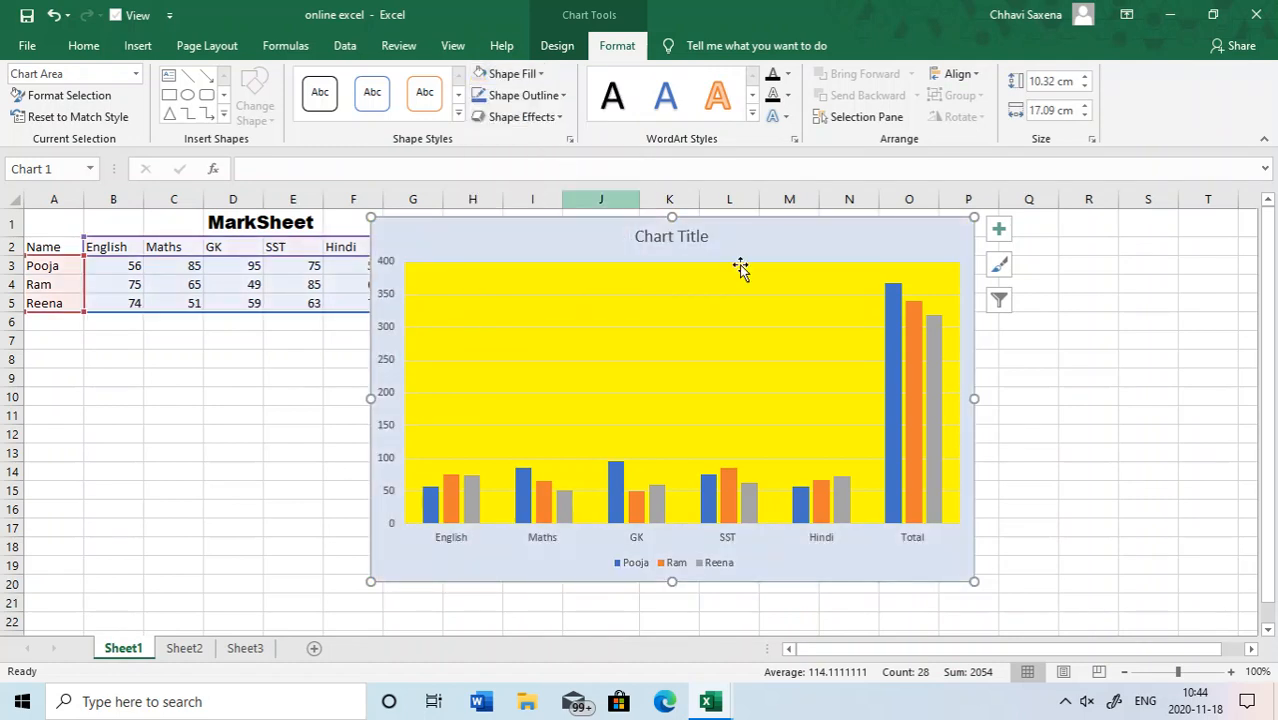
- Change the shape fill of the first data series' columns to standard green
{"action": "left_click", "coordinate": [896, 305]}
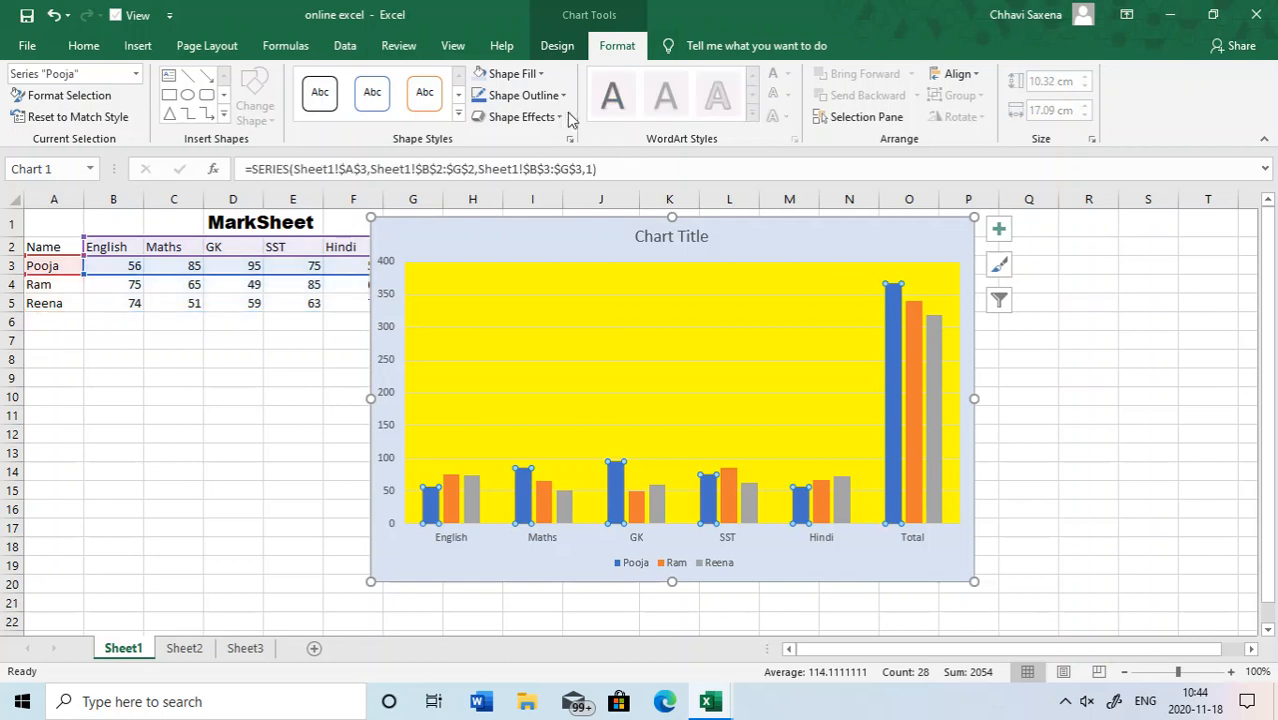
{"action": "left_click", "coordinate": [523, 78]}
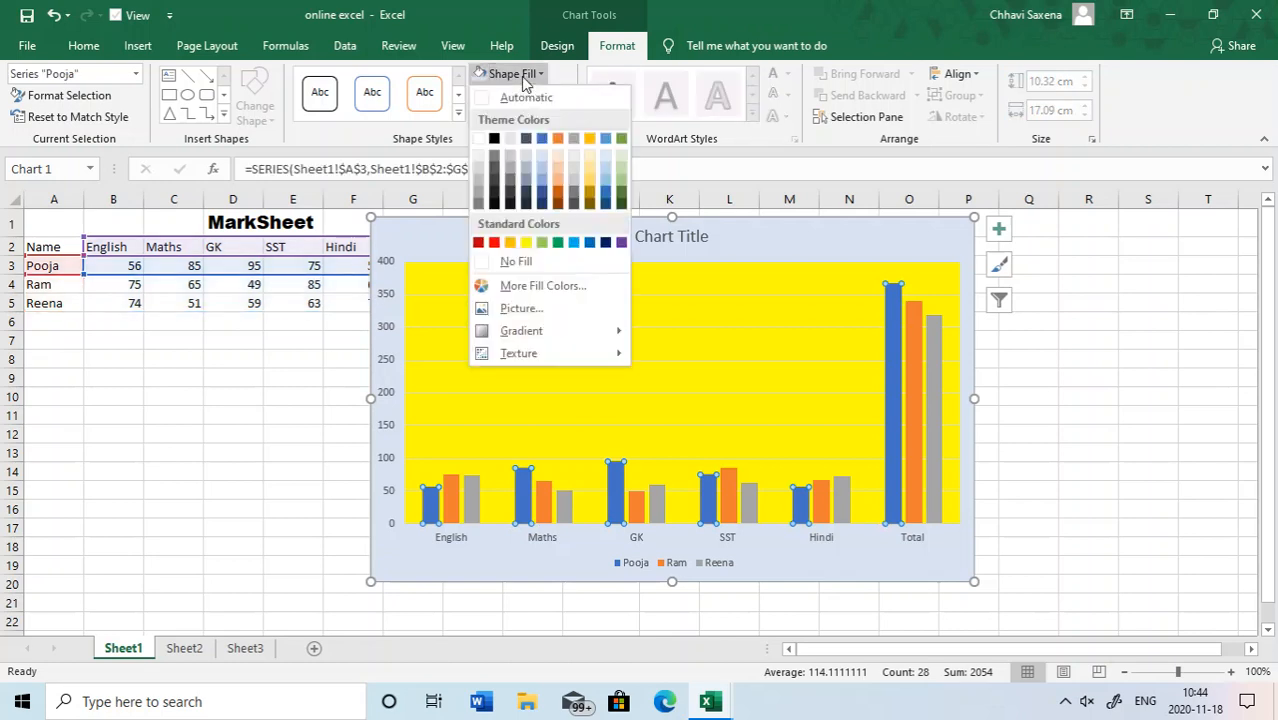
{"action": "left_click", "coordinate": [561, 247]}
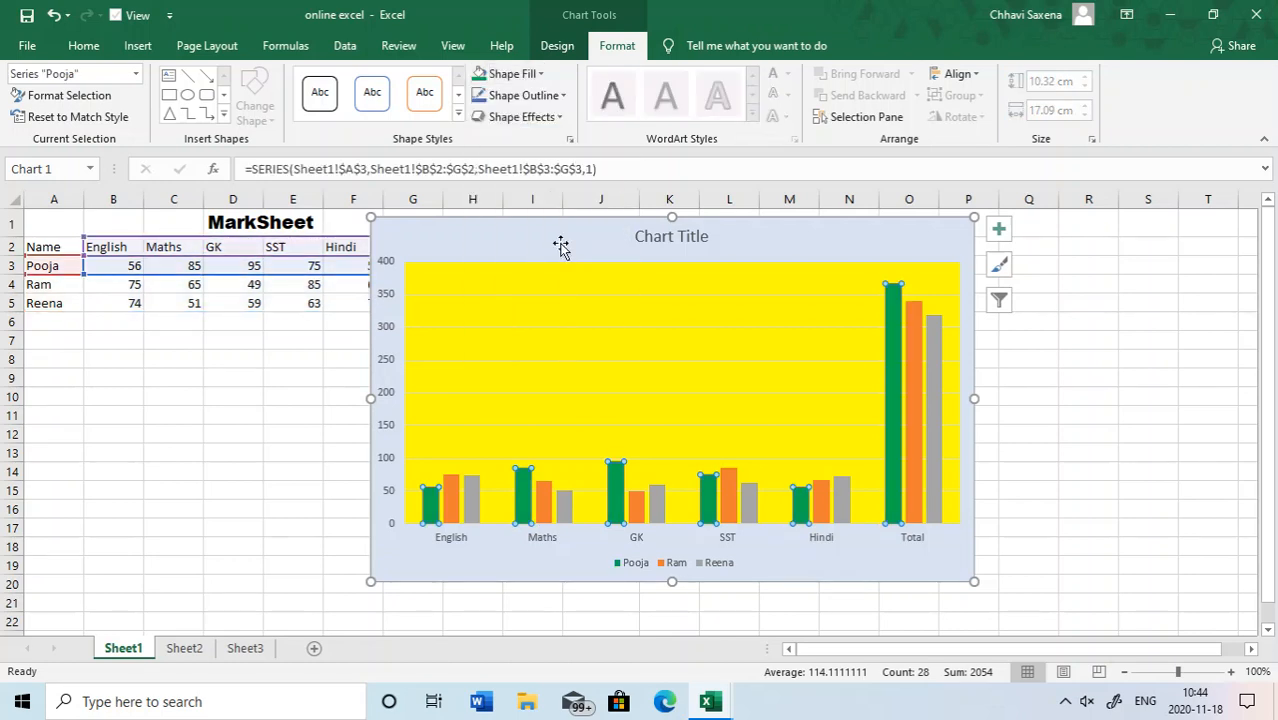
- Apply the solid blue WordArt style to the vertical axis labels and enlarge their font size to 12
{"action": "left_click", "coordinate": [389, 275]}
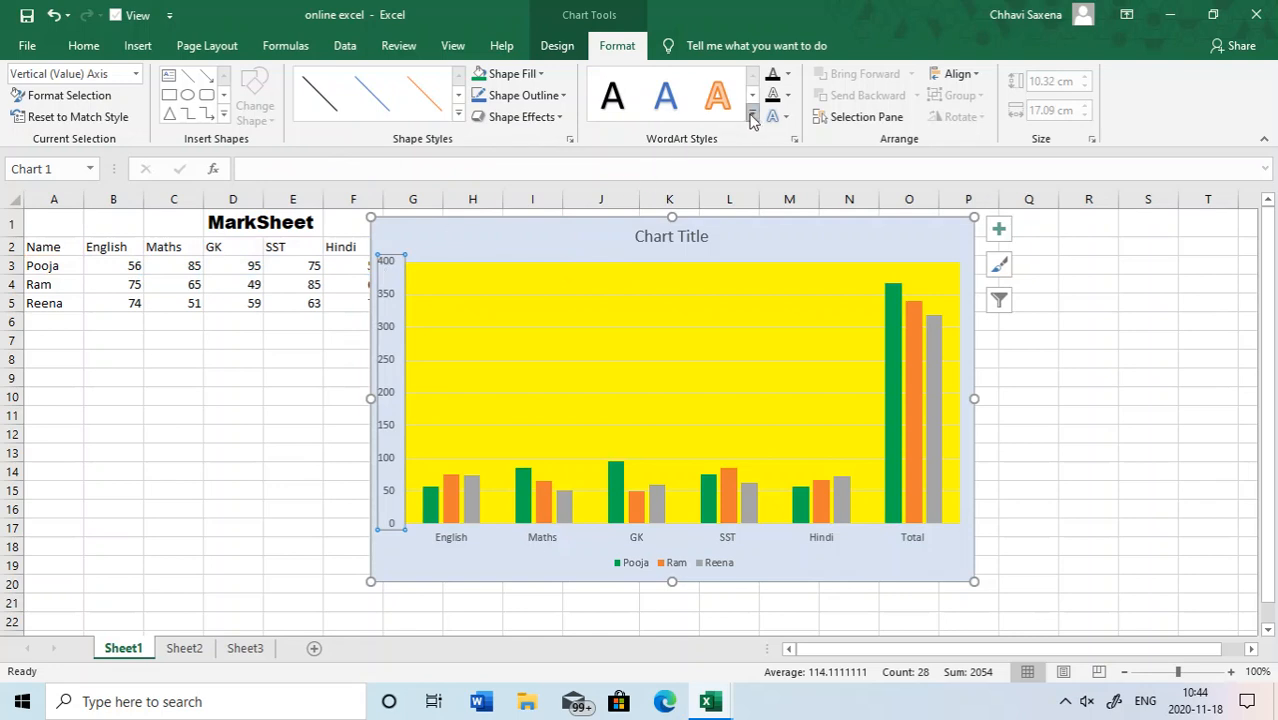
{"action": "left_click", "coordinate": [752, 116]}
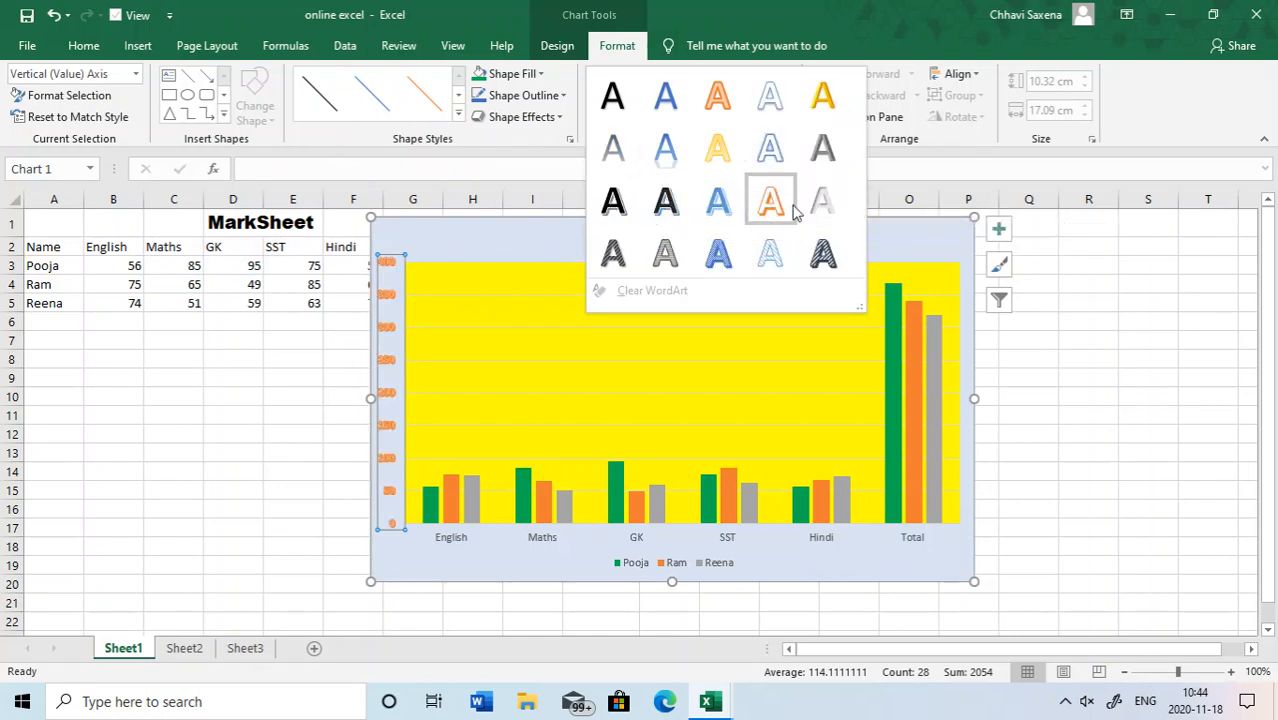
{"action": "left_click", "coordinate": [655, 102]}
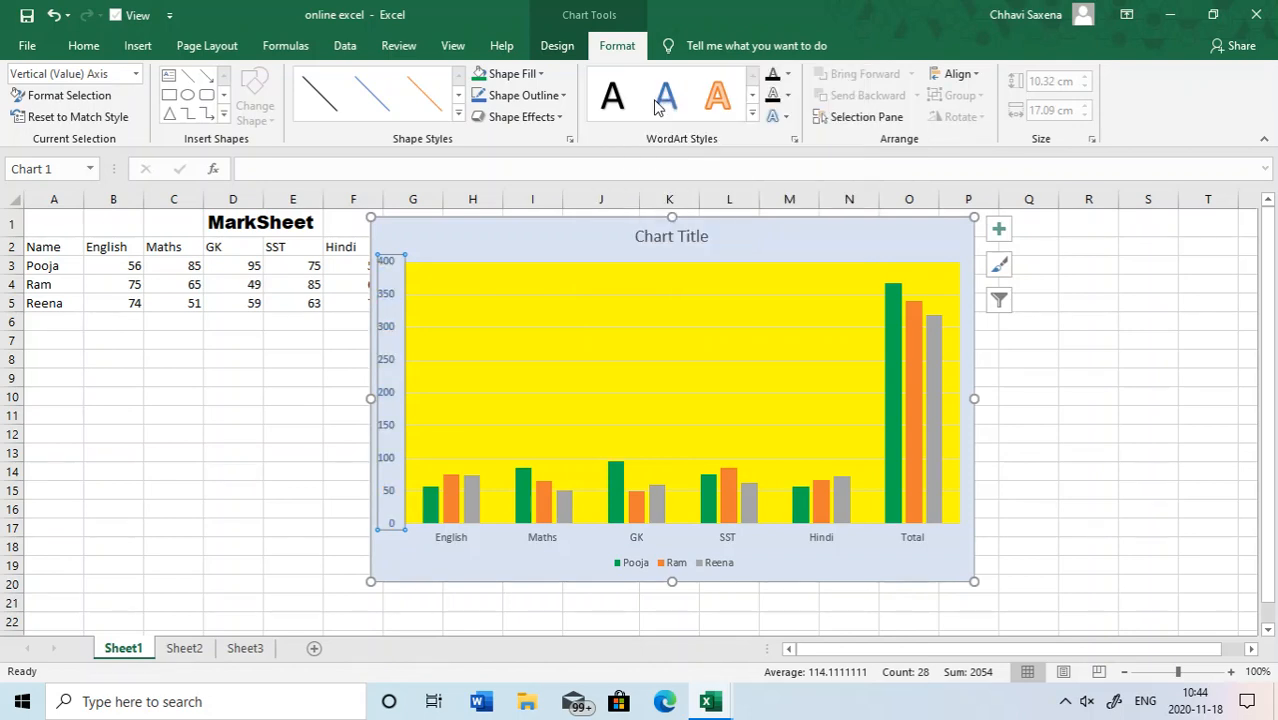
{"action": "left_click", "coordinate": [76, 46]}
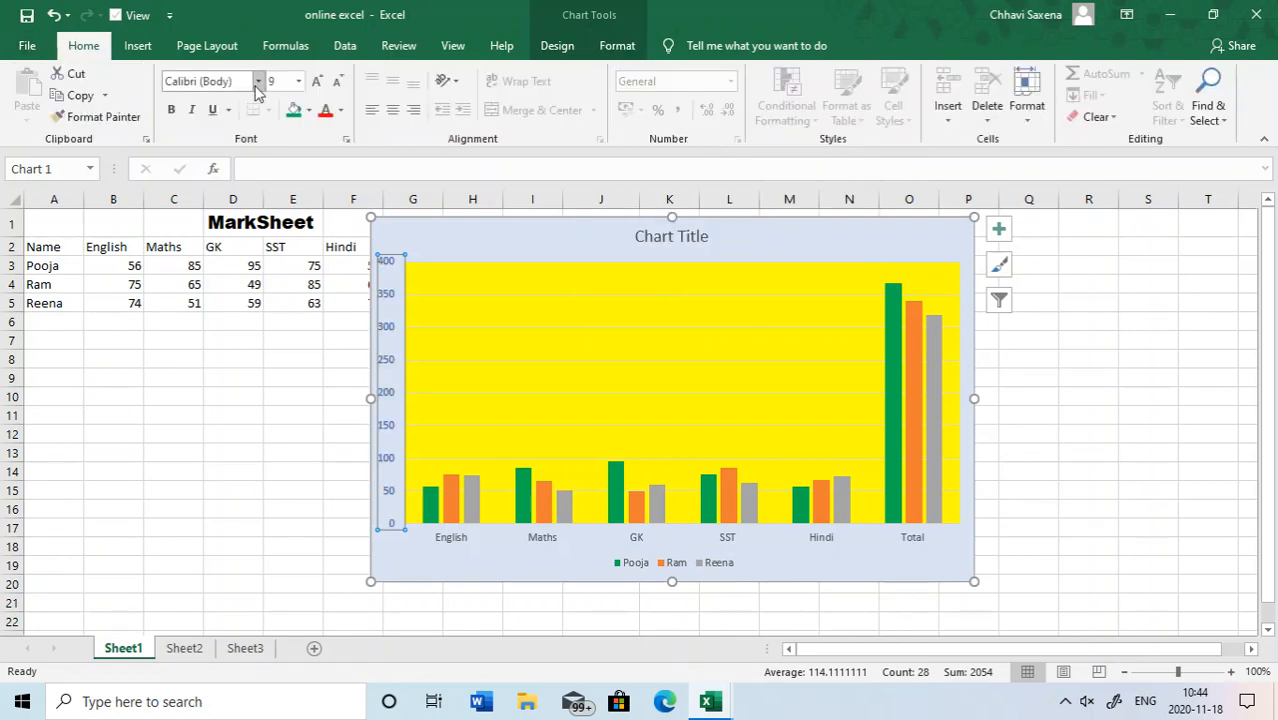
{"action": "left_click", "coordinate": [316, 81]}
{"action": "left_click", "coordinate": [316, 81]}
{"action": "left_click", "coordinate": [316, 81]}
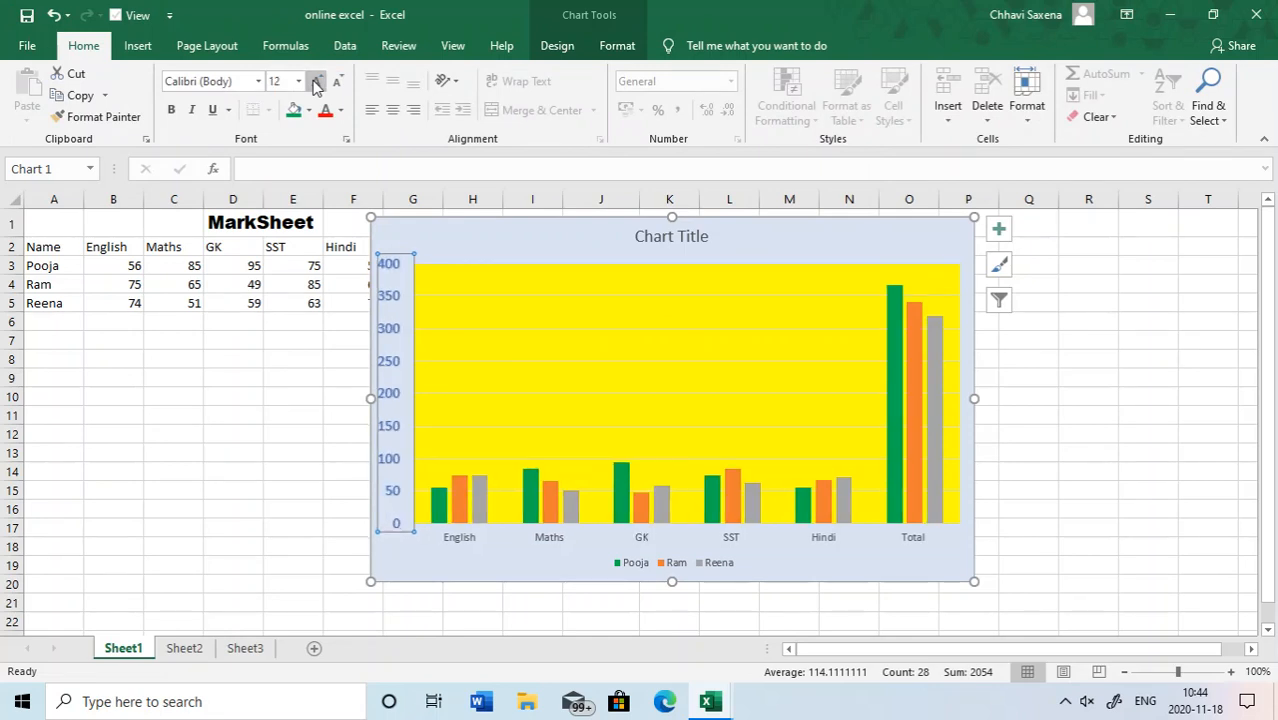
- Apply the black WordArt style to the horizontal axis labels and enlarge their font size to 16
{"action": "left_click", "coordinate": [497, 543]}
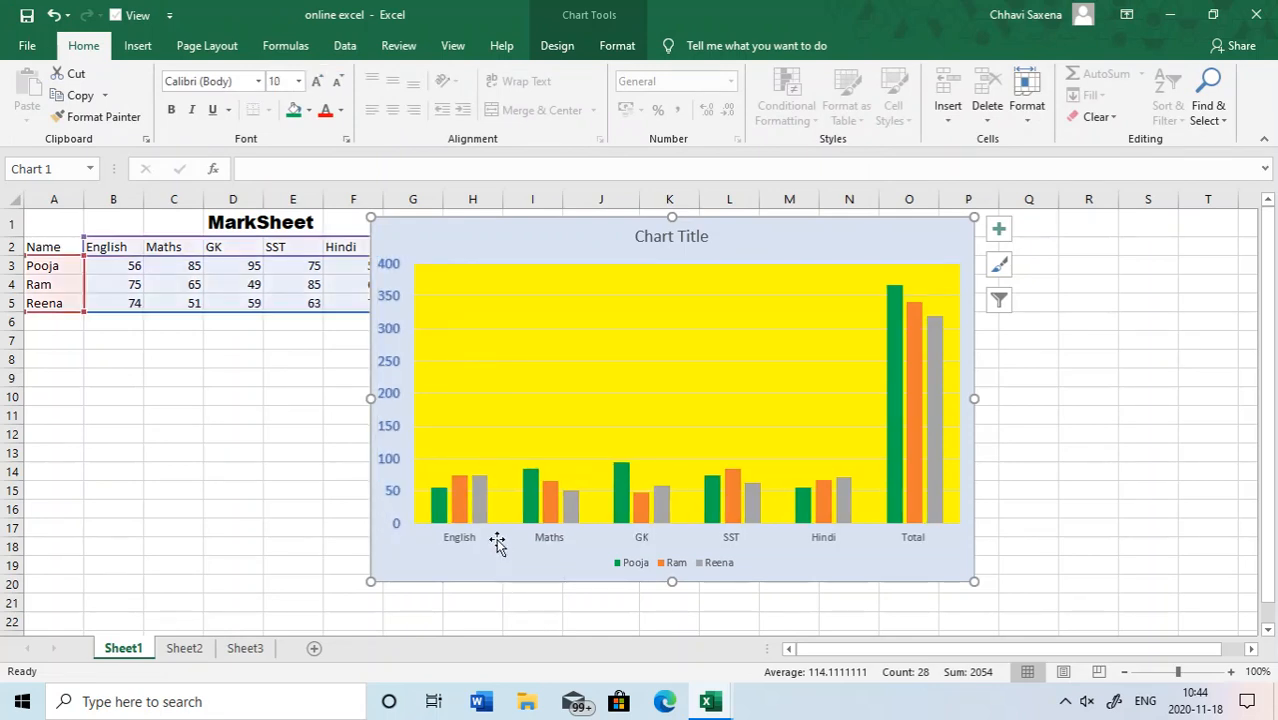
{"action": "left_click", "coordinate": [460, 538]}
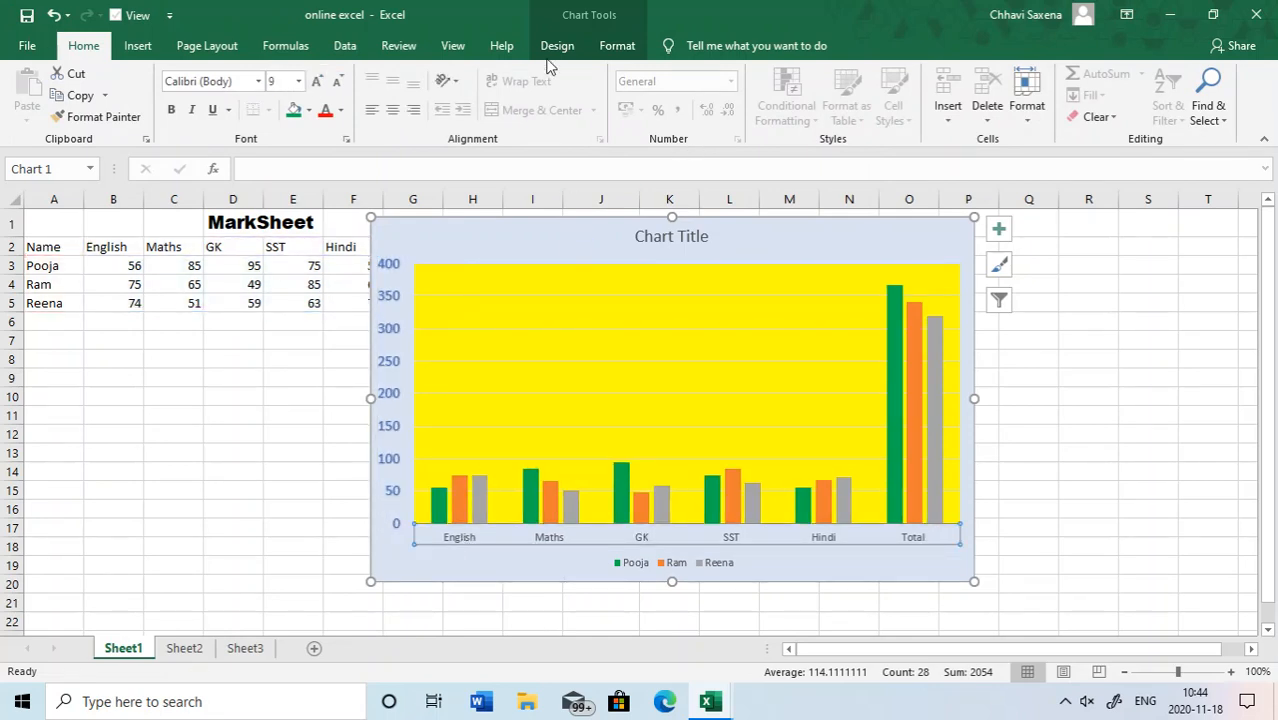
{"action": "left_click", "coordinate": [605, 47]}
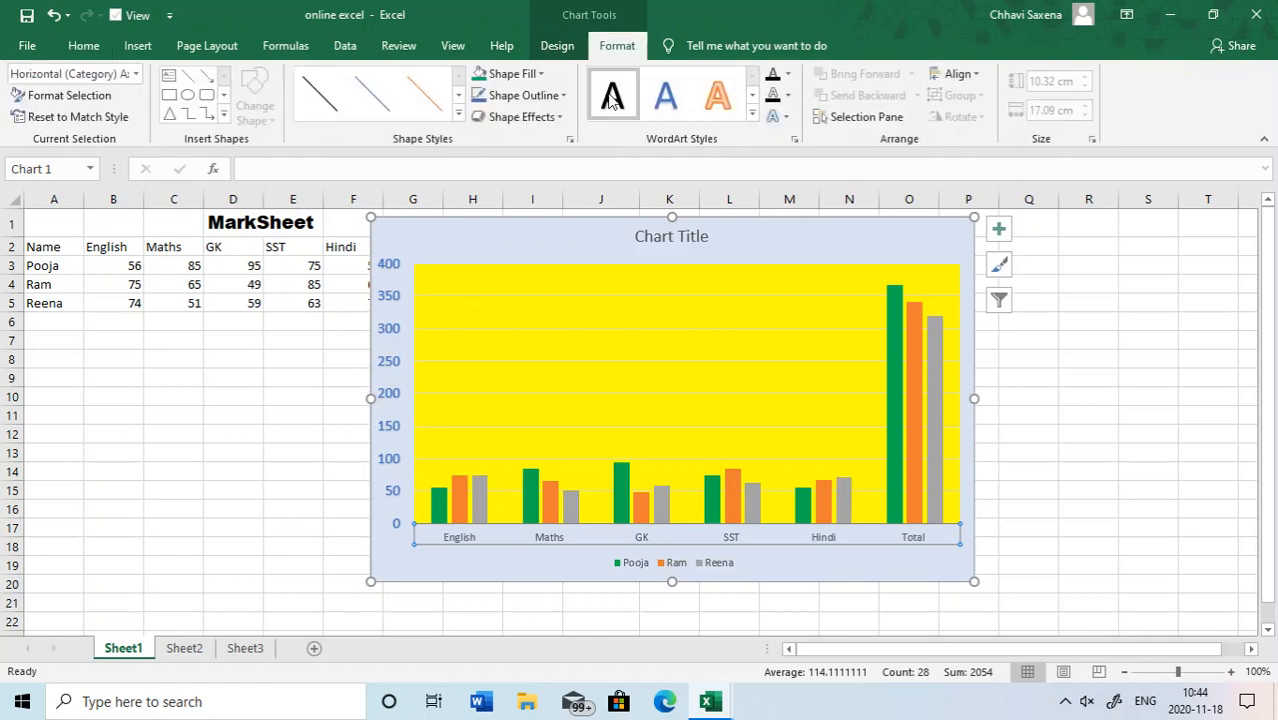
{"action": "left_click", "coordinate": [613, 97]}
{"action": "left_click", "coordinate": [84, 45]}
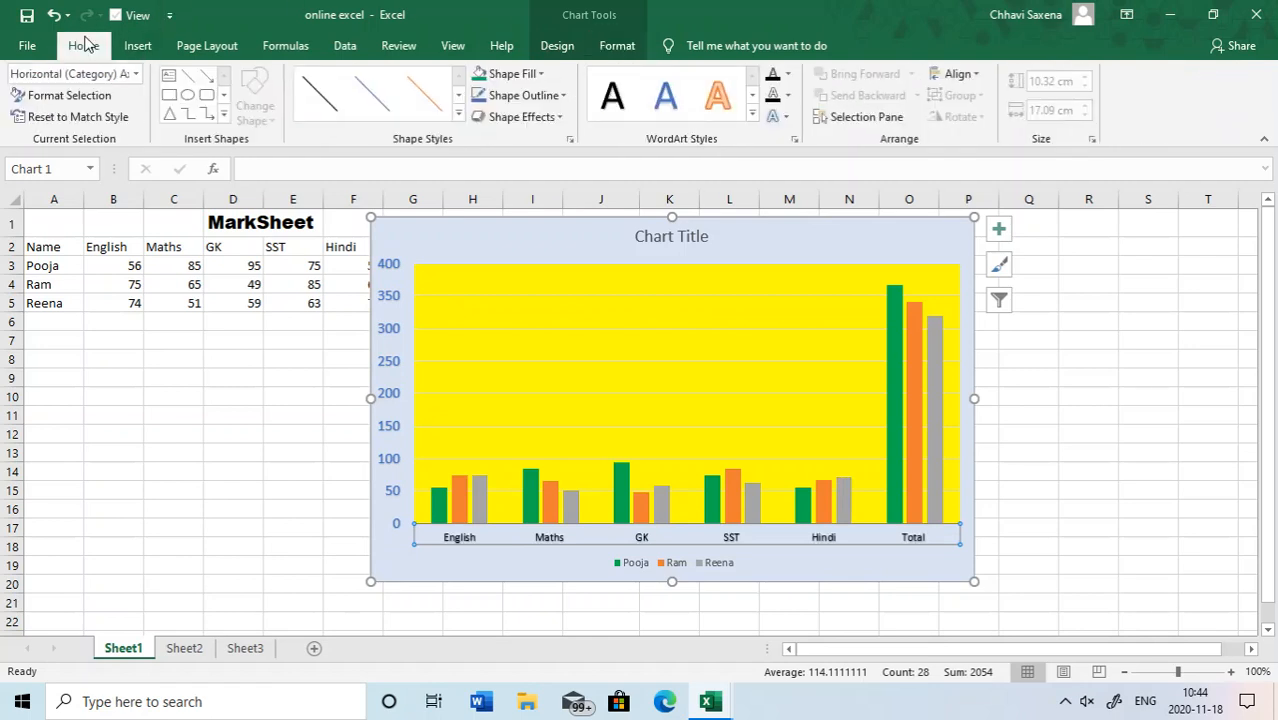
{"action": "left_click", "coordinate": [315, 82]}
{"action": "left_click", "coordinate": [315, 82]}
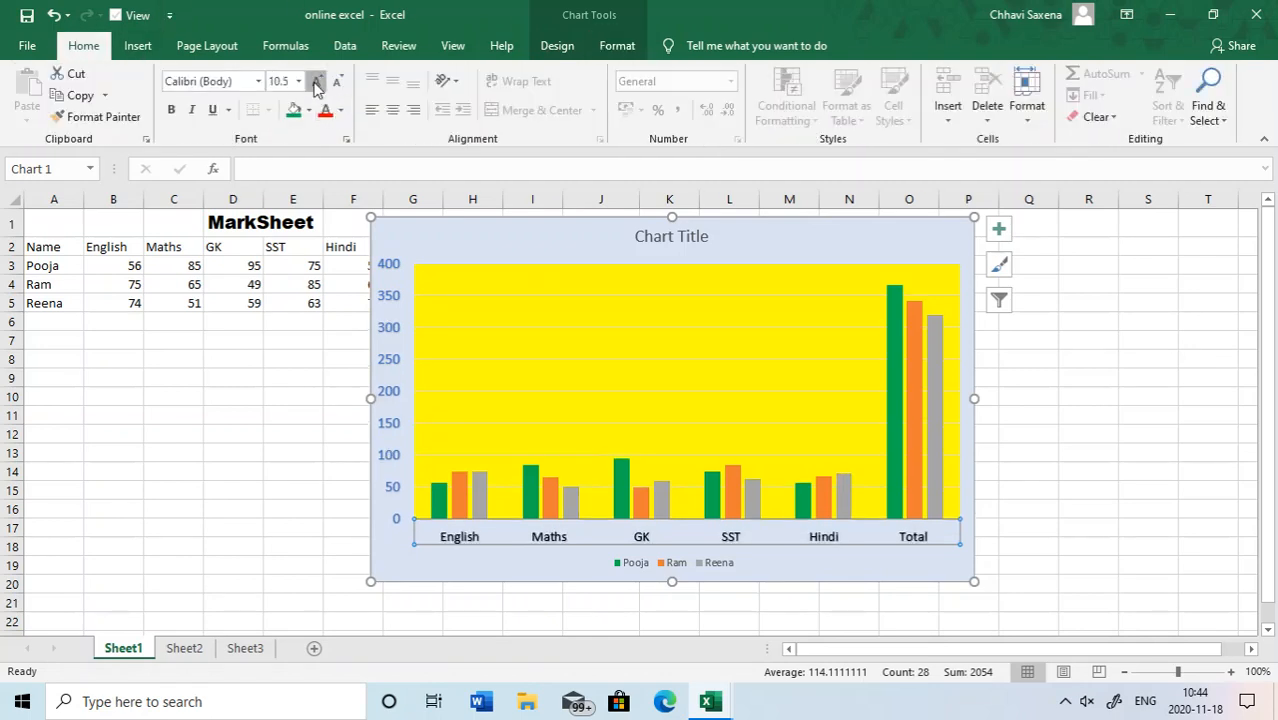
{"action": "left_click", "coordinate": [315, 82]}
{"action": "left_click", "coordinate": [315, 82]}
{"action": "left_click", "coordinate": [315, 82]}
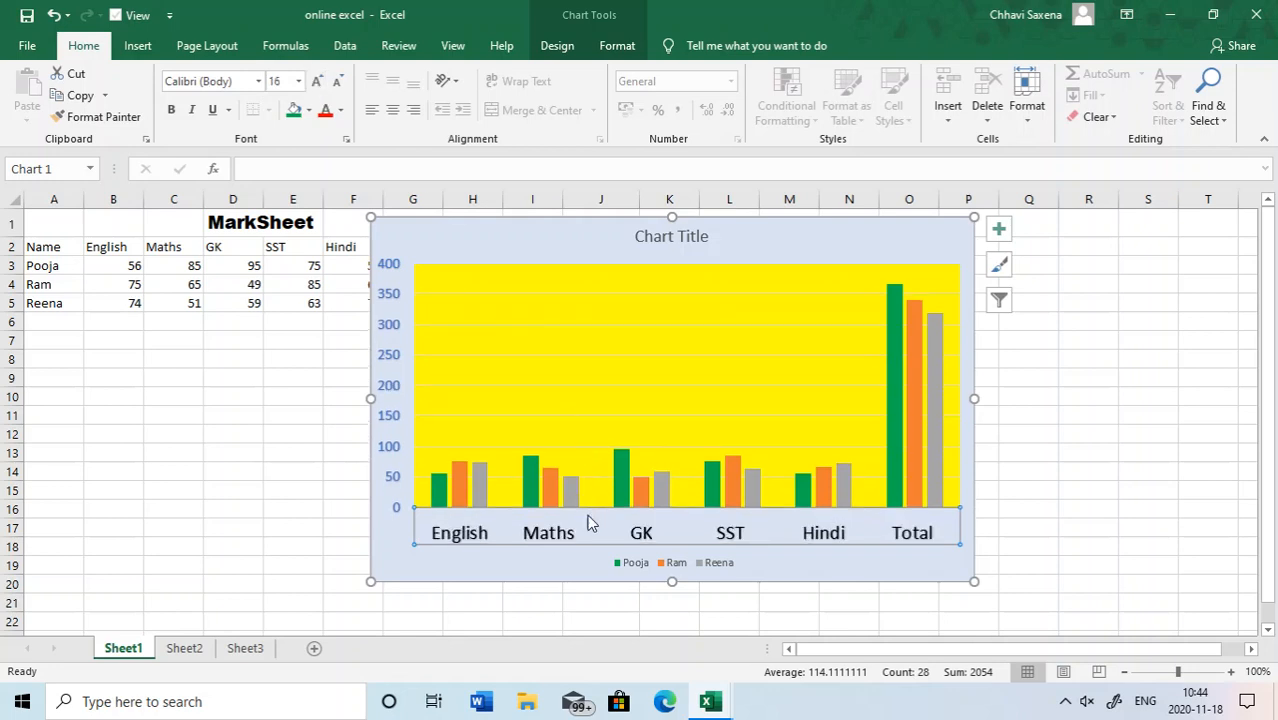
- Change the text fill of the chart legend to standard red
{"action": "left_click", "coordinate": [641, 566]}
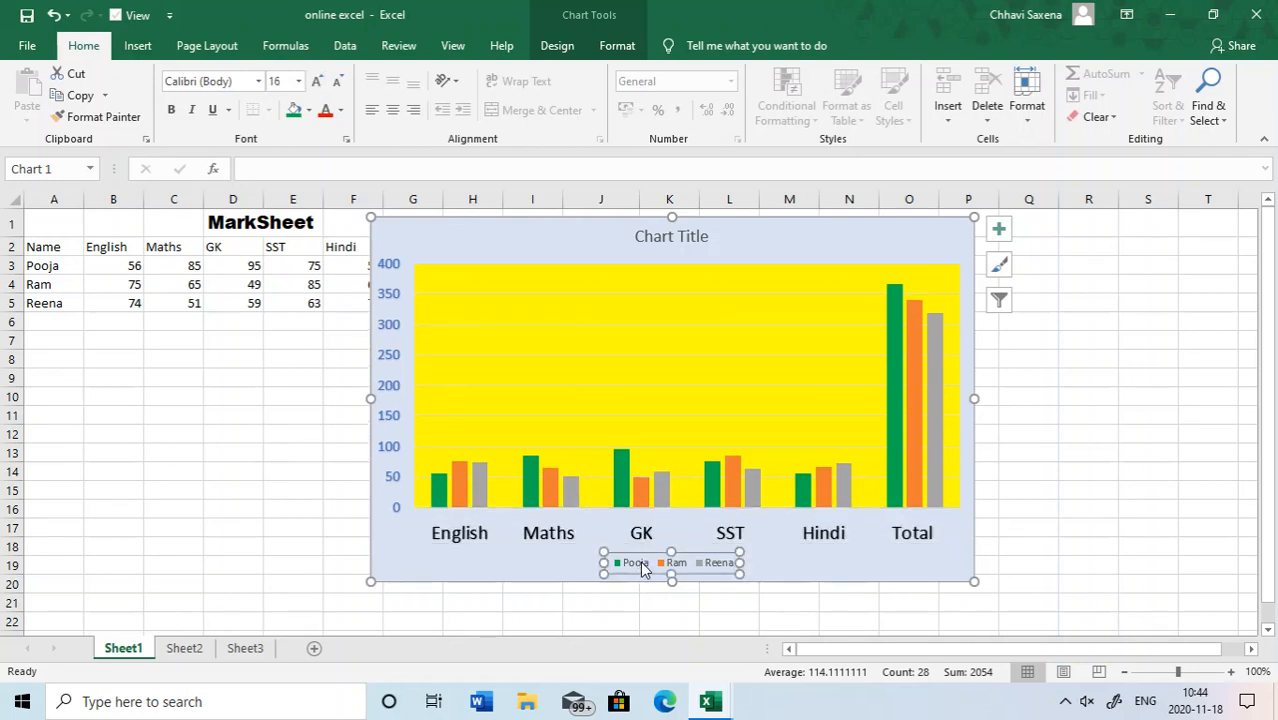
{"action": "left_click", "coordinate": [615, 46]}
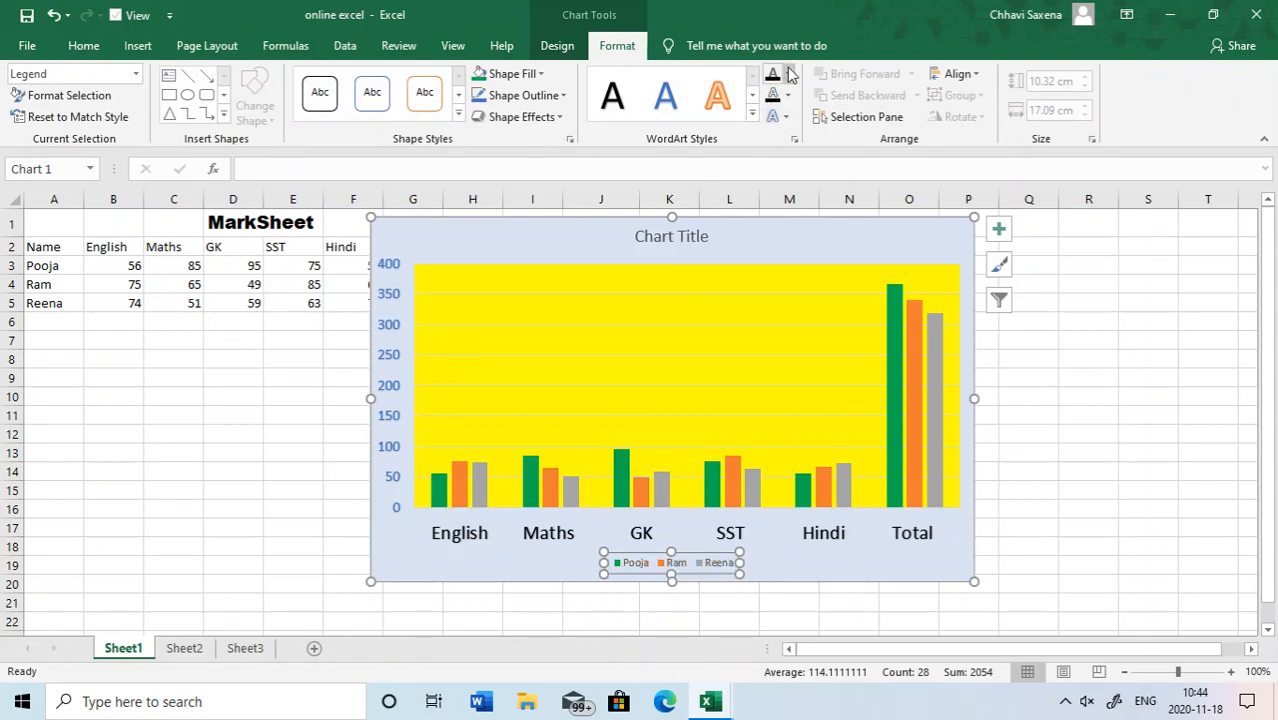
{"action": "left_click", "coordinate": [789, 76]}
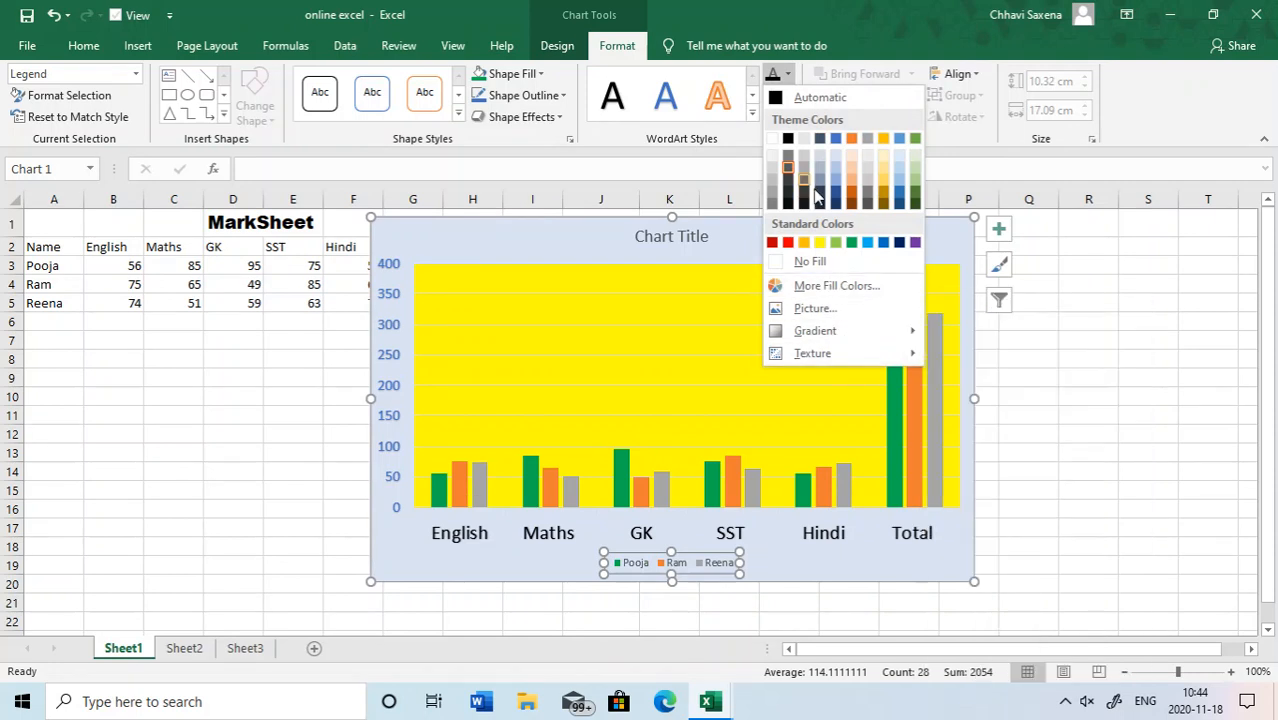
{"action": "left_click", "coordinate": [788, 242]}
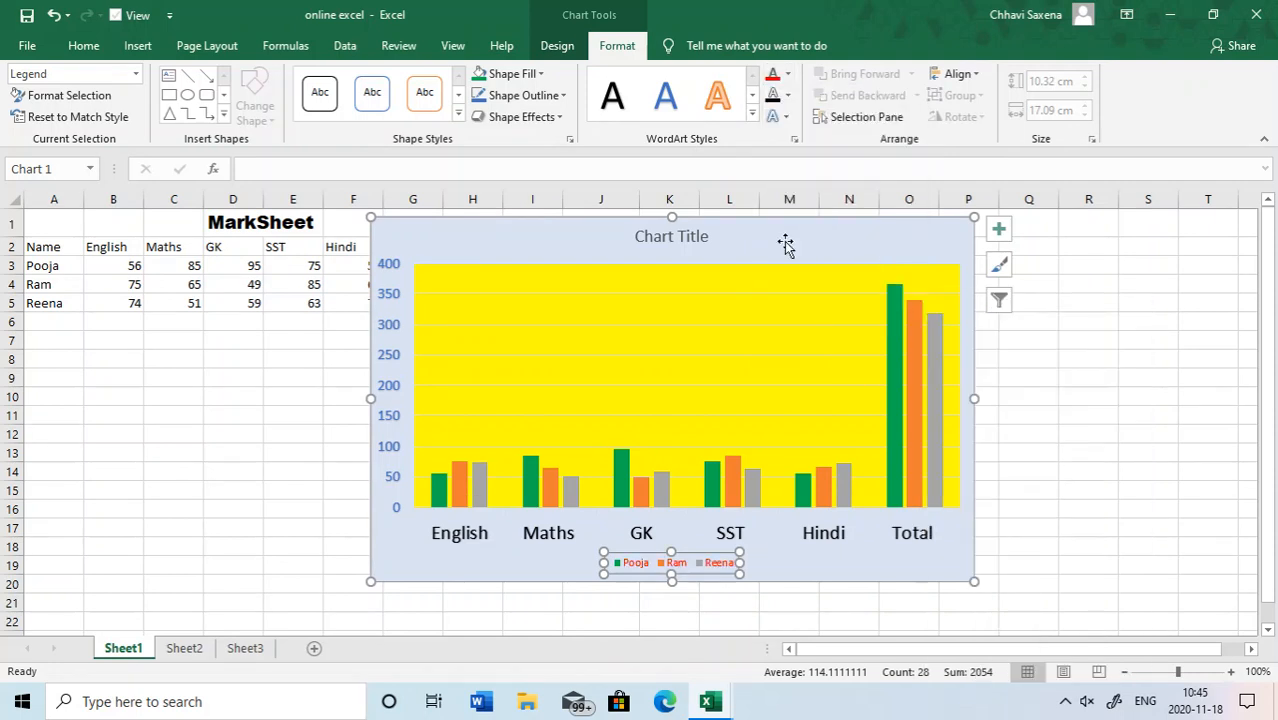
- Review the text outline and text effect options available for the chart legend
{"action": "left_click", "coordinate": [788, 96]}
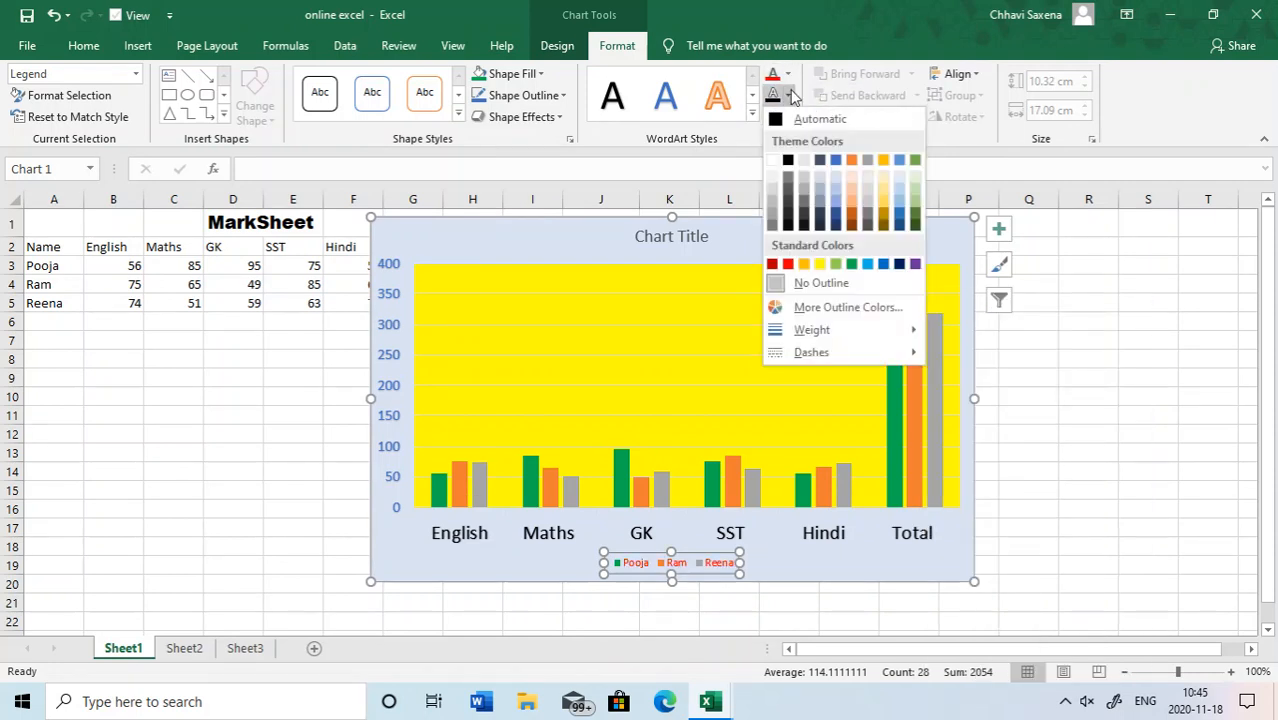
{"action": "left_click", "coordinate": [754, 128]}
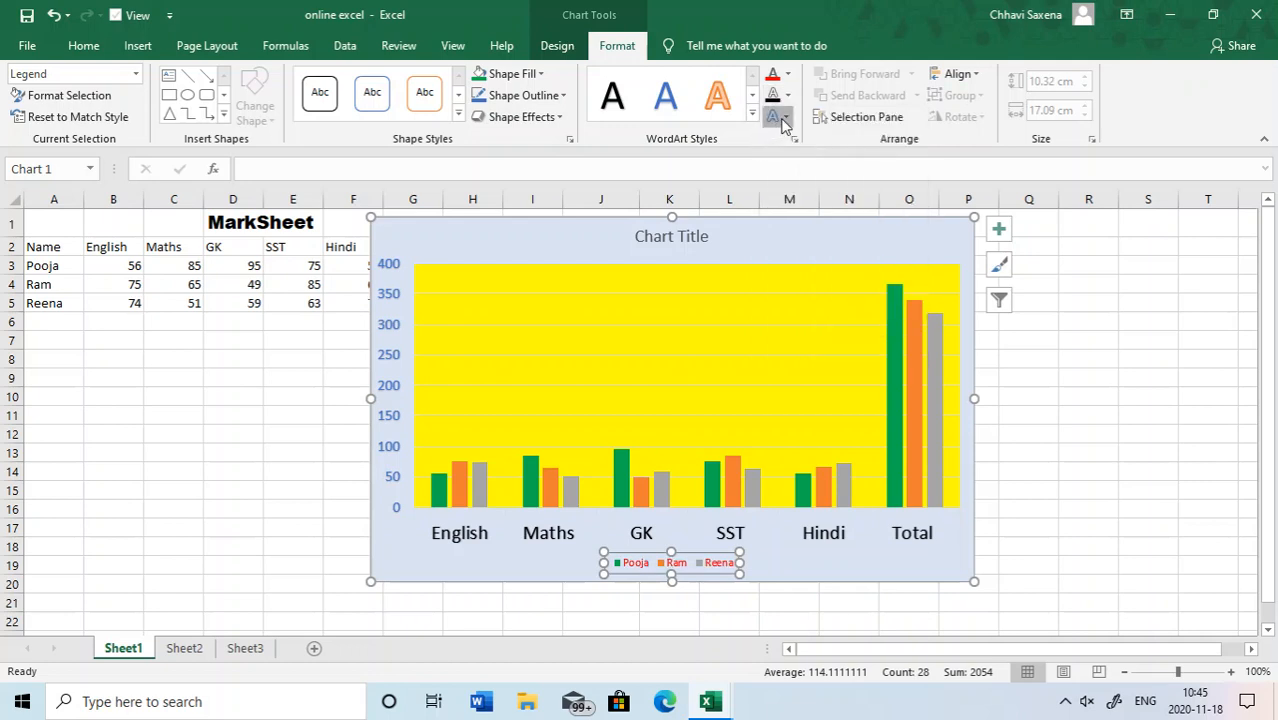
{"action": "left_click", "coordinate": [778, 117]}
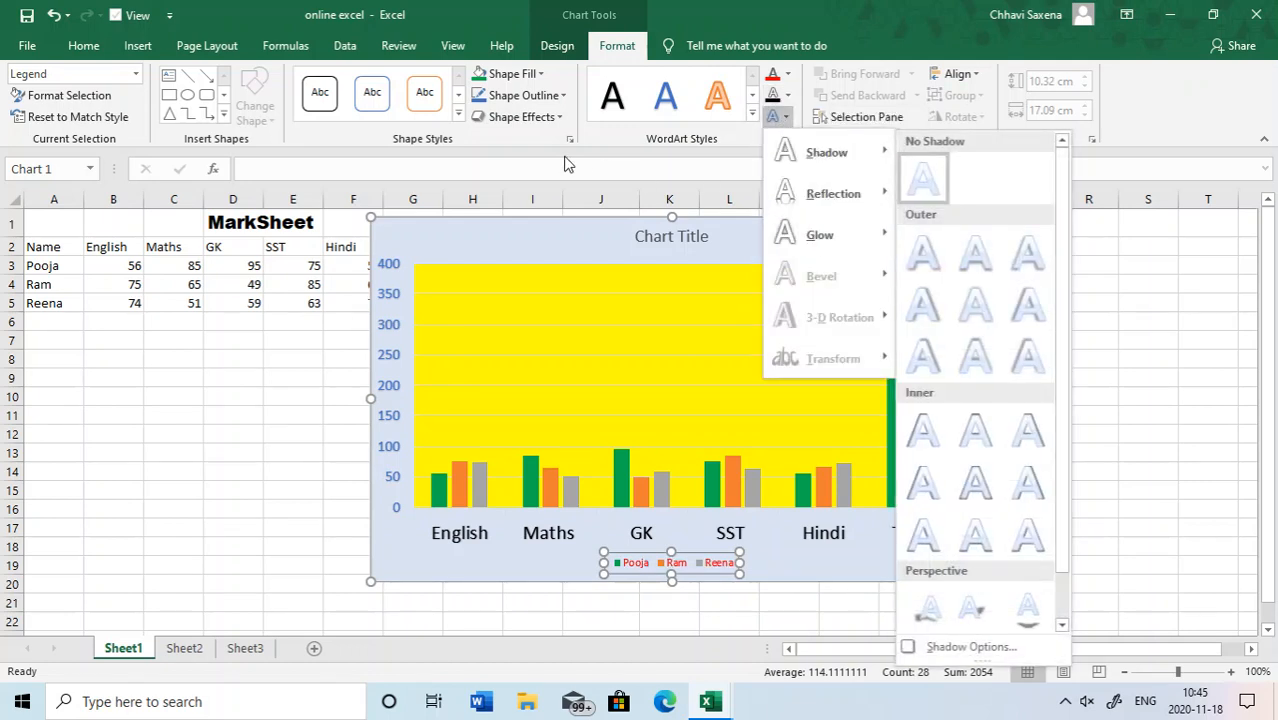
- Enlarge the chart legend's font size by three increments
{"action": "left_click", "coordinate": [80, 46]}
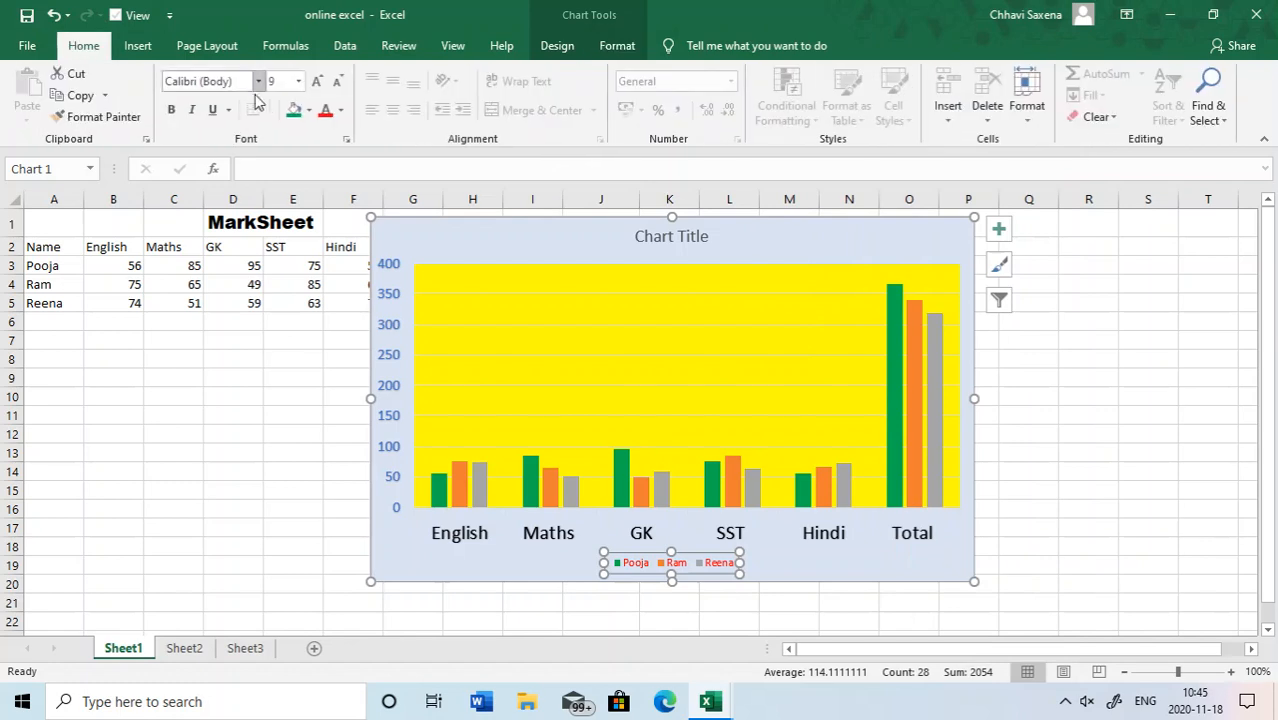
{"action": "left_click", "coordinate": [317, 84]}
{"action": "left_click", "coordinate": [317, 84]}
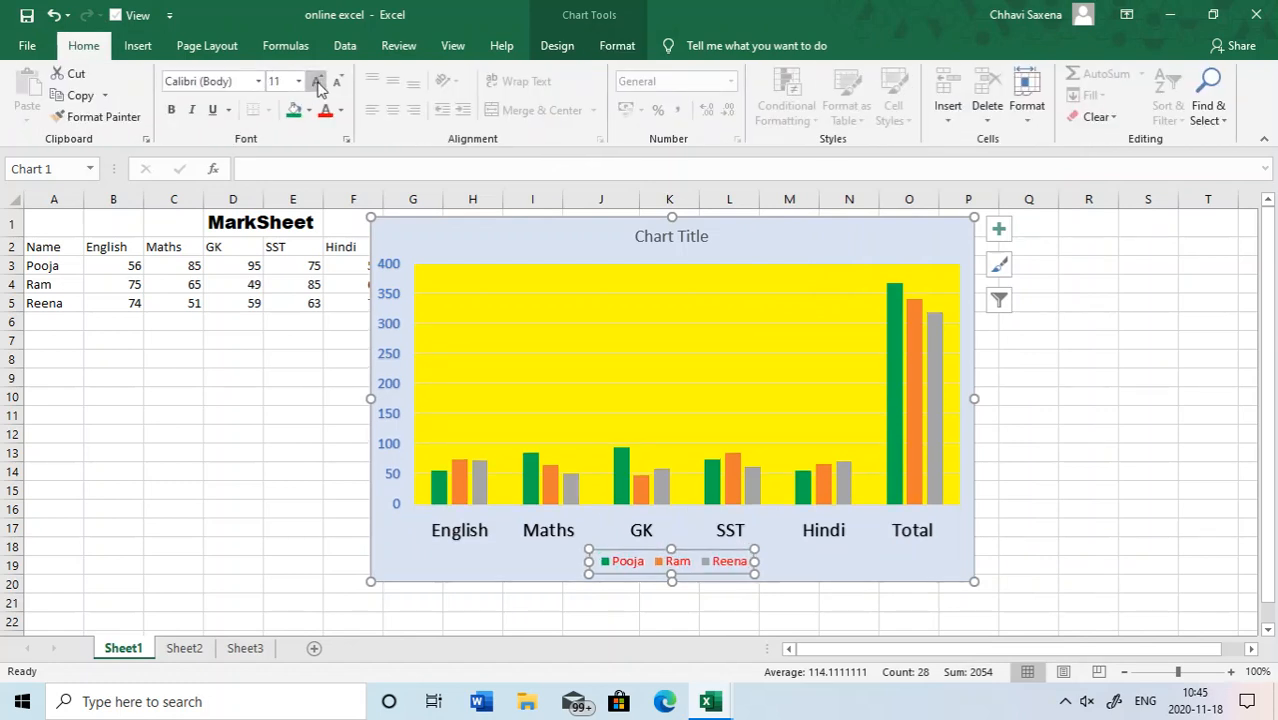
{"action": "left_click", "coordinate": [317, 84]}
- Review the text fill gradients, text outline and text effect options for the chart legend
{"action": "left_click", "coordinate": [615, 46]}
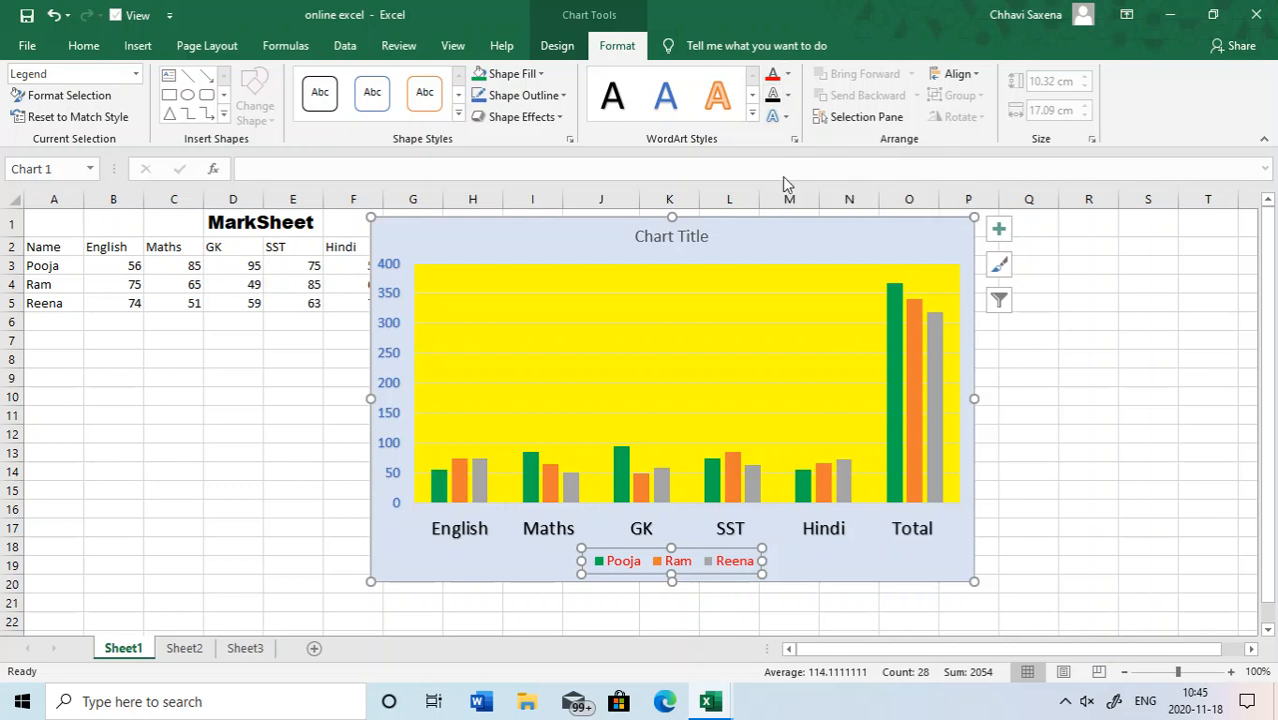
{"action": "left_click", "coordinate": [788, 77]}
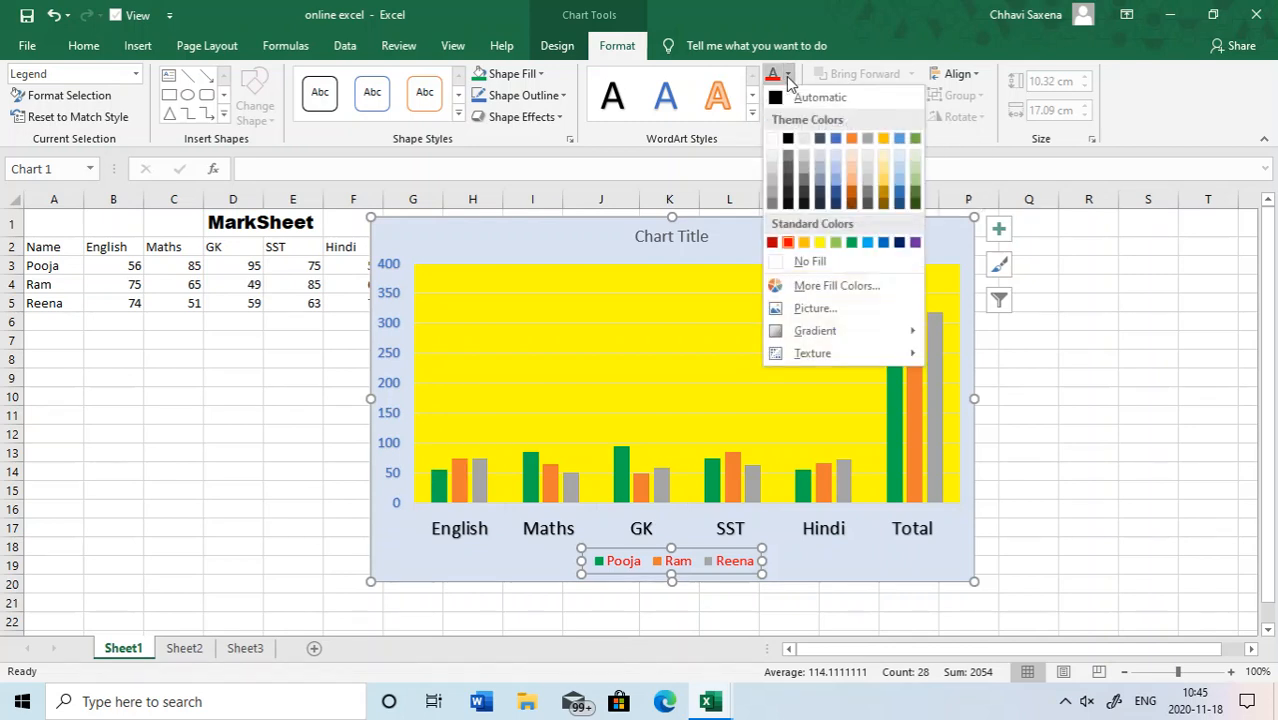
{"action": "left_click", "coordinate": [788, 77]}
{"action": "left_click", "coordinate": [788, 77]}
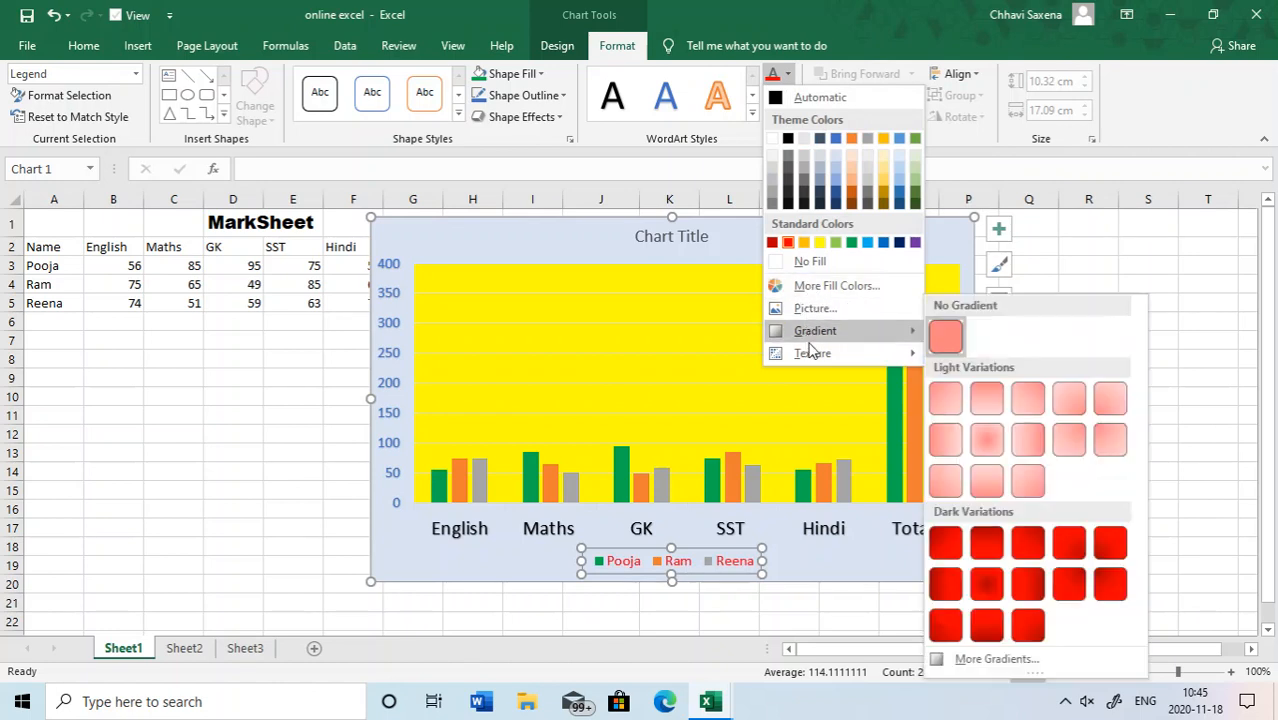
{"action": "left_click", "coordinate": [737, 169]}
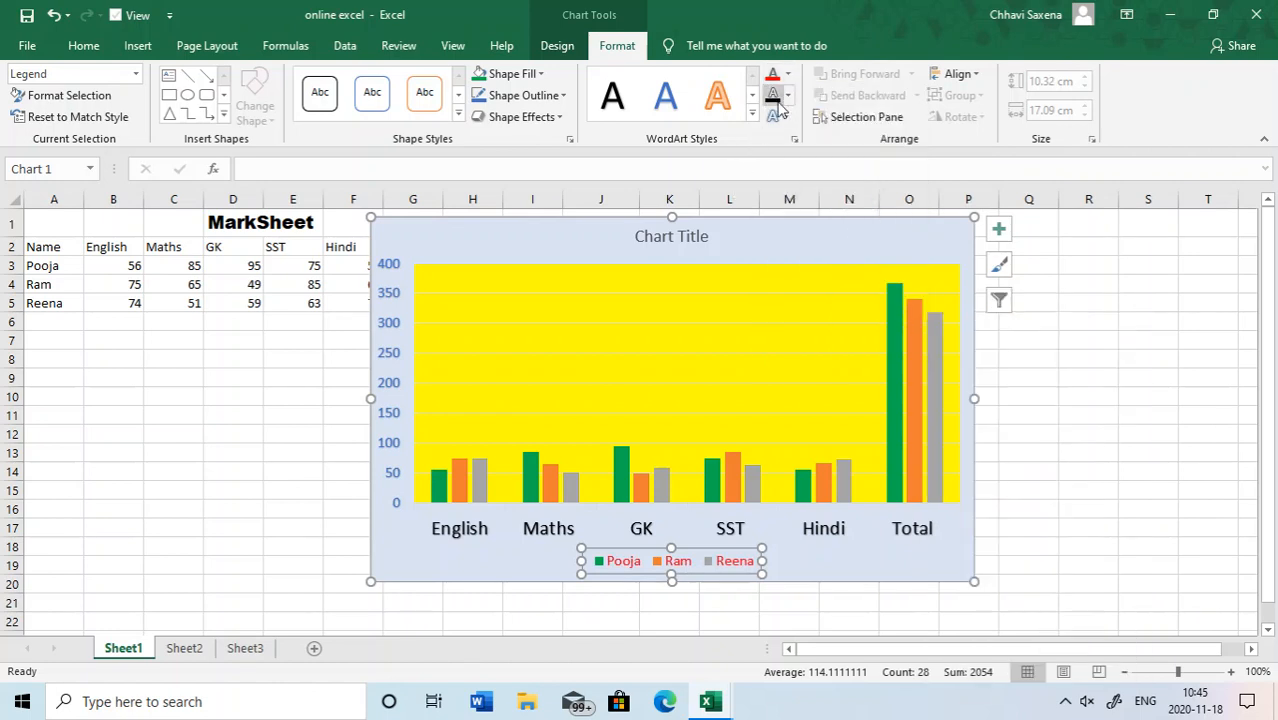
{"action": "left_click", "coordinate": [788, 97]}
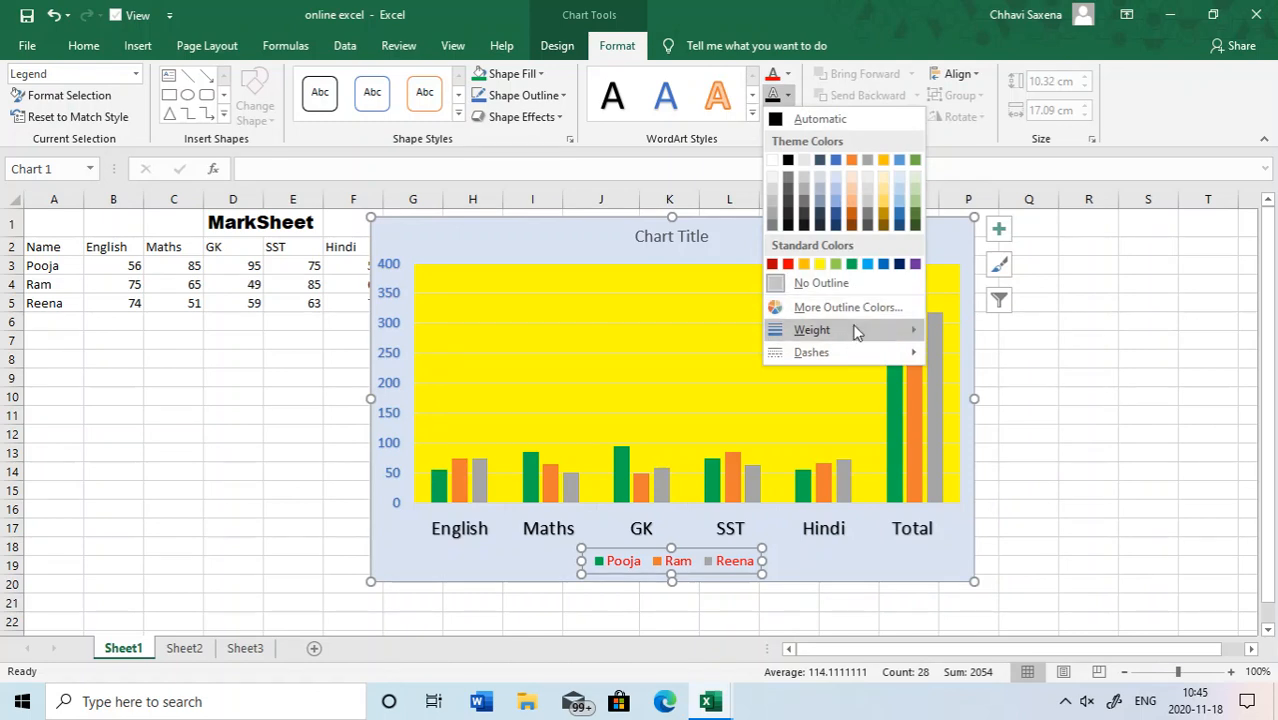
{"action": "mouse_move", "coordinate": [815, 345]}
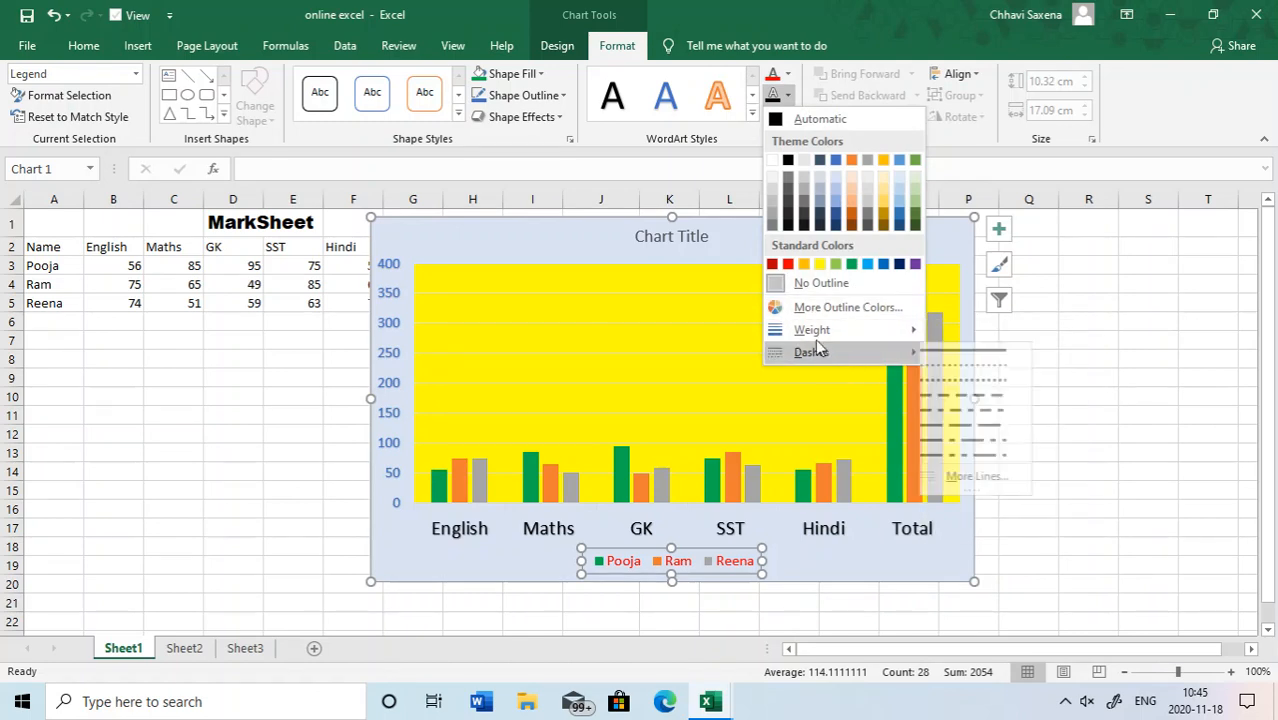
{"action": "left_click", "coordinate": [717, 161]}
{"action": "left_click", "coordinate": [784, 118]}
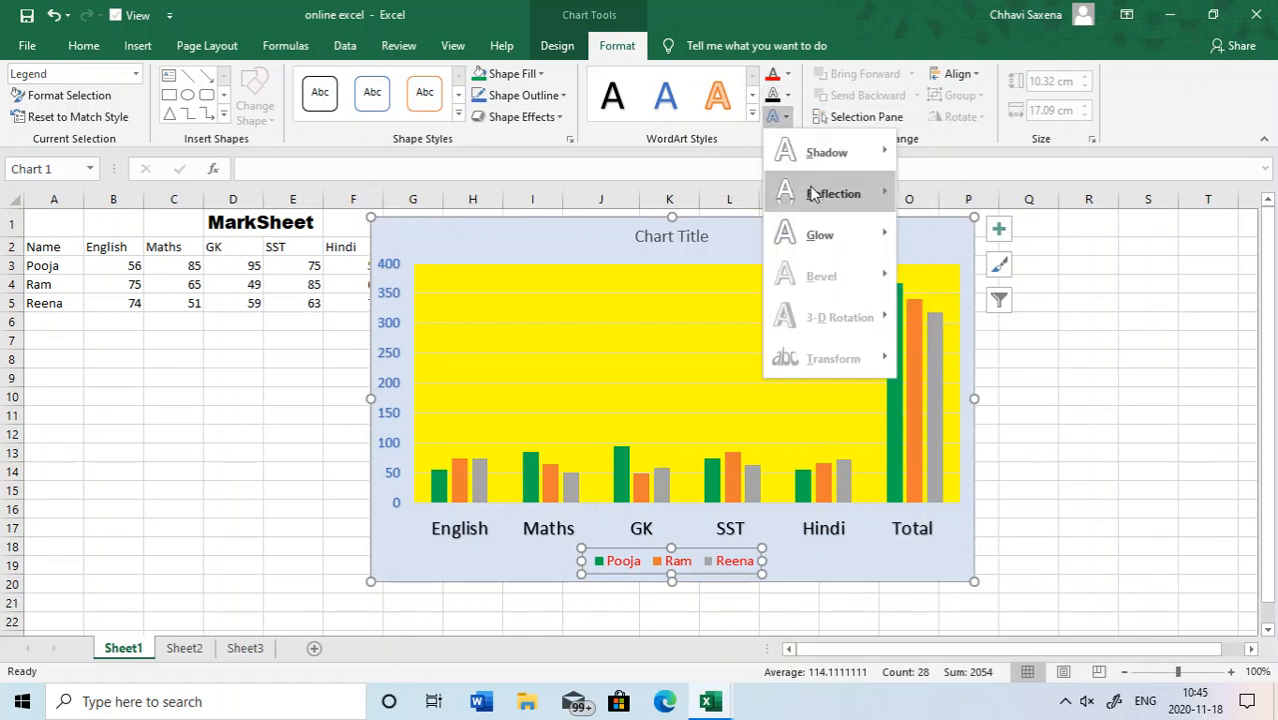
{"action": "mouse_move", "coordinate": [812, 193]}
{"action": "left_click", "coordinate": [634, 182]}
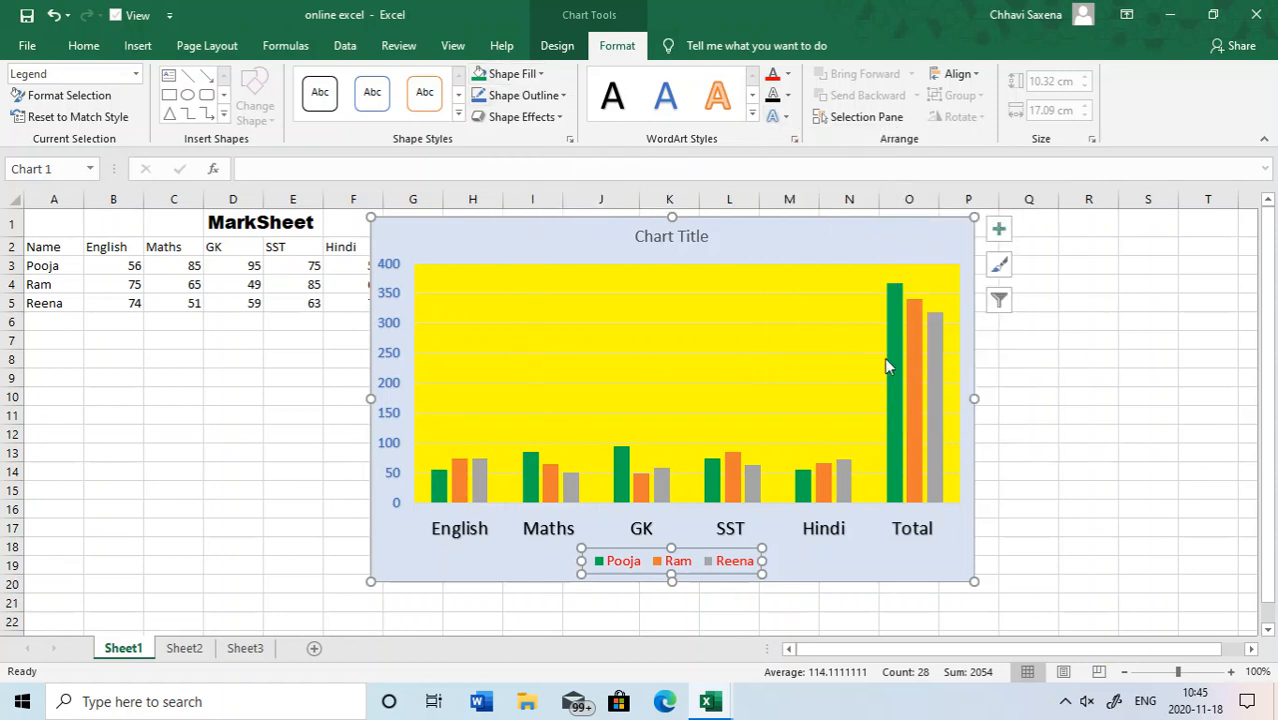
- Give the orange column series a standard red outline with a 4½ pt weight
{"action": "left_click", "coordinate": [915, 365]}
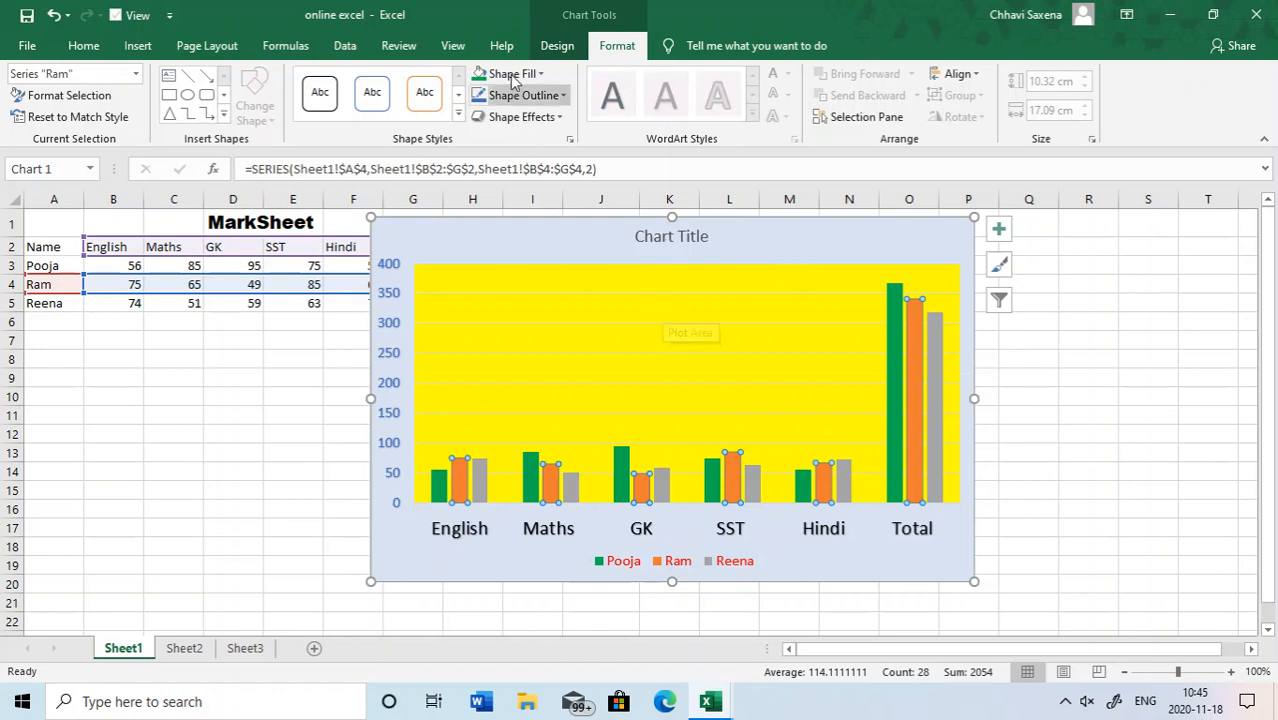
{"action": "left_click", "coordinate": [538, 75]}
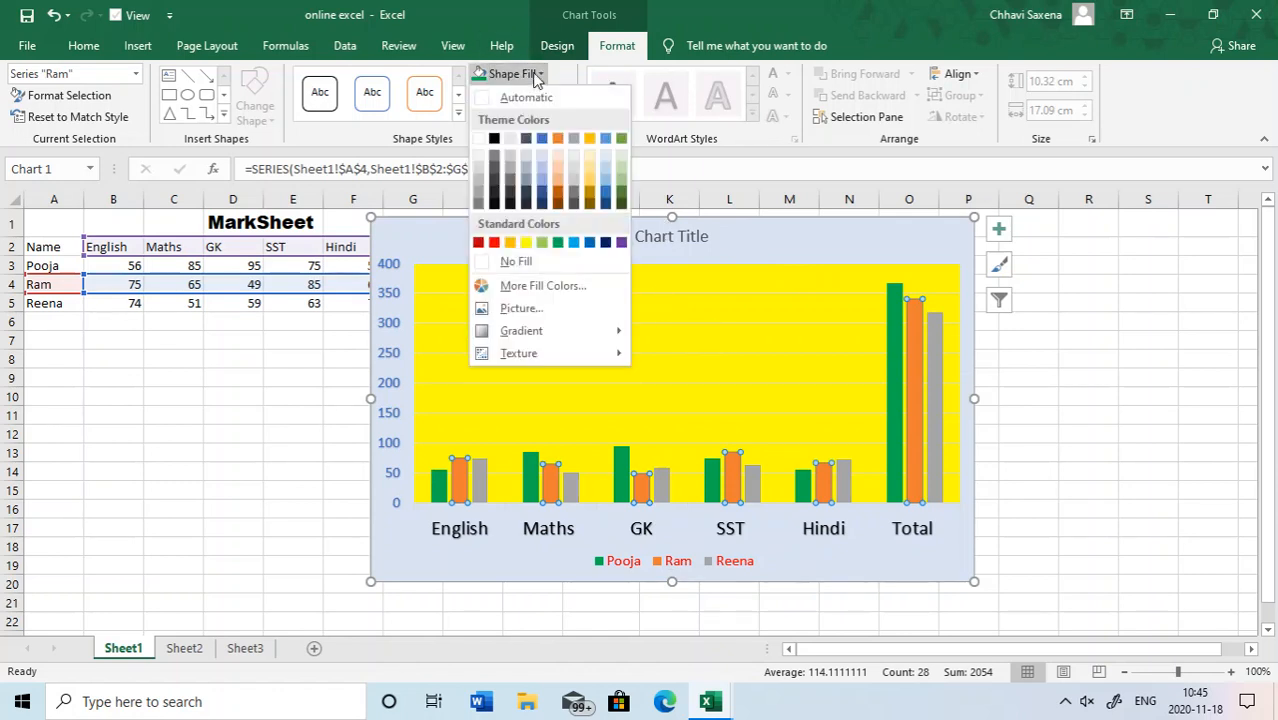
{"action": "left_click", "coordinate": [536, 76]}
{"action": "left_click", "coordinate": [562, 96]}
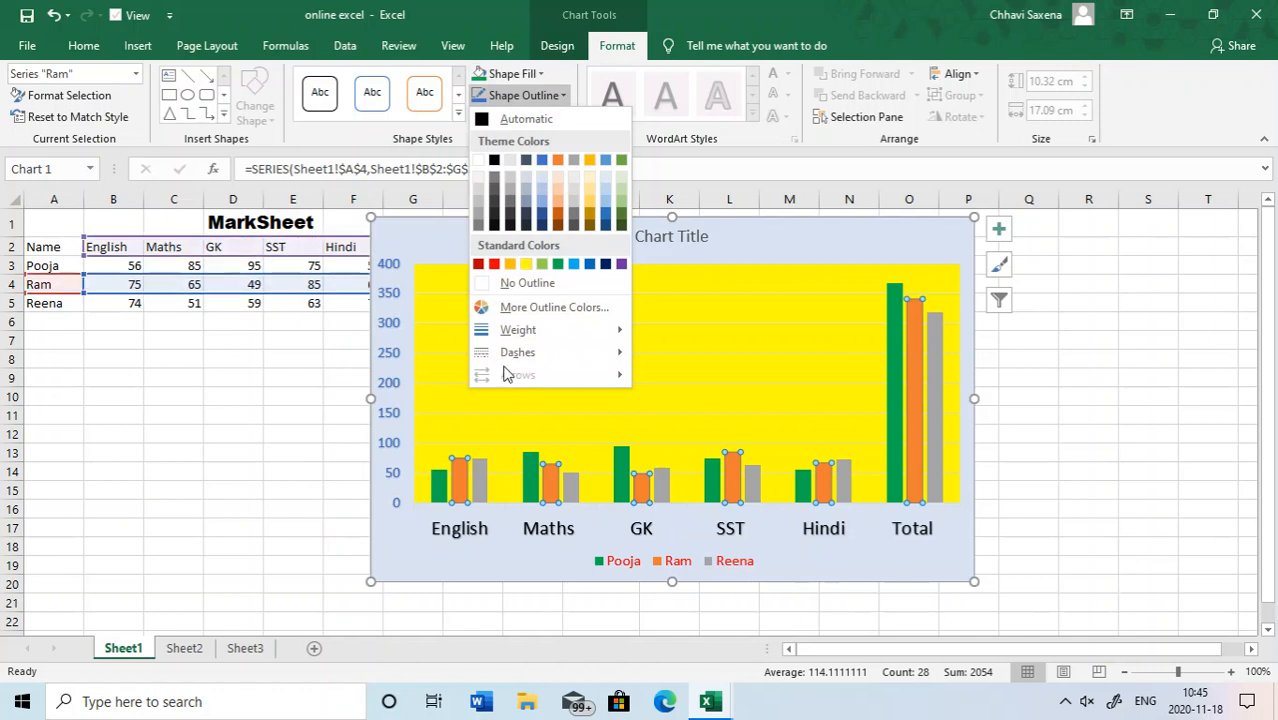
{"action": "mouse_move", "coordinate": [522, 331]}
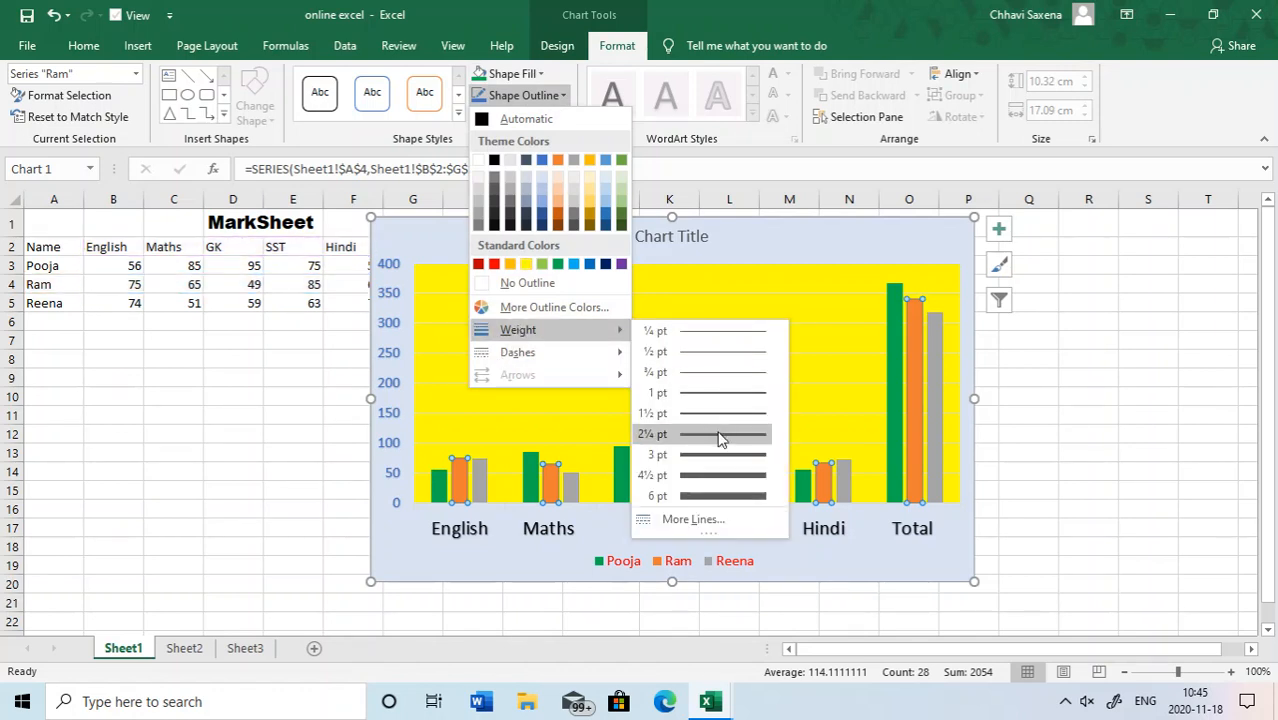
{"action": "left_click", "coordinate": [718, 476]}
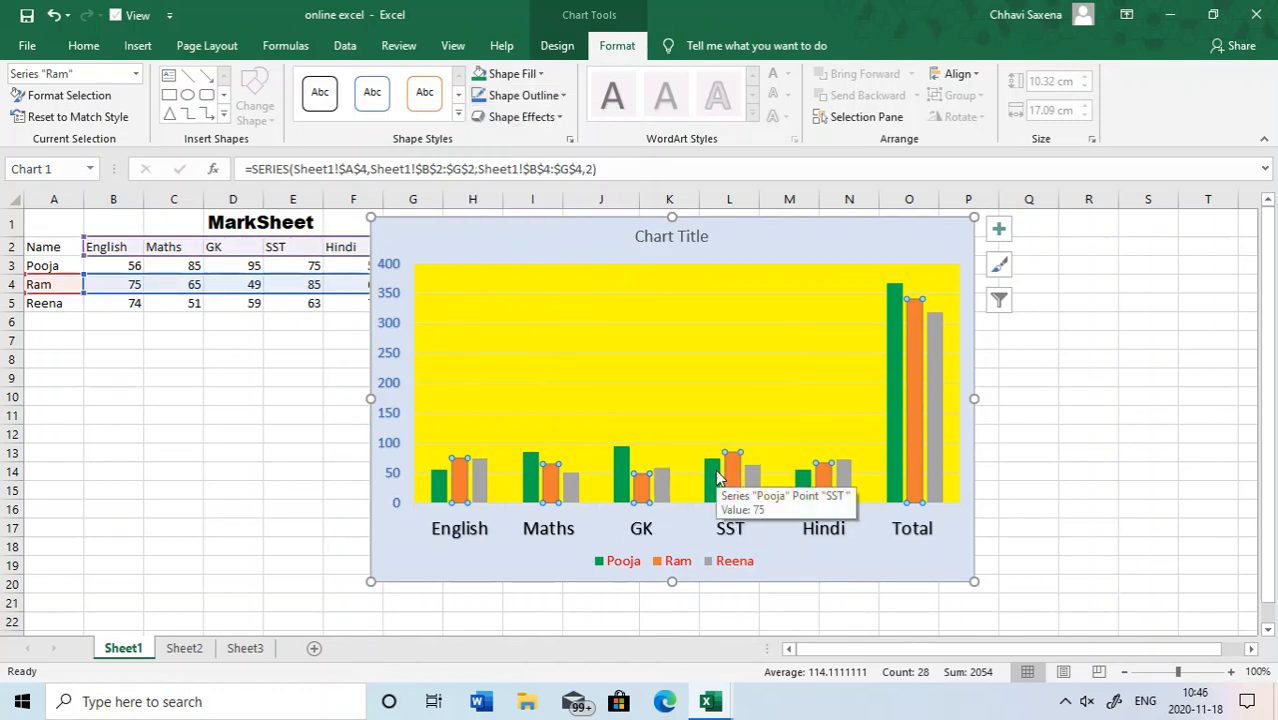
{"action": "left_click", "coordinate": [552, 92]}
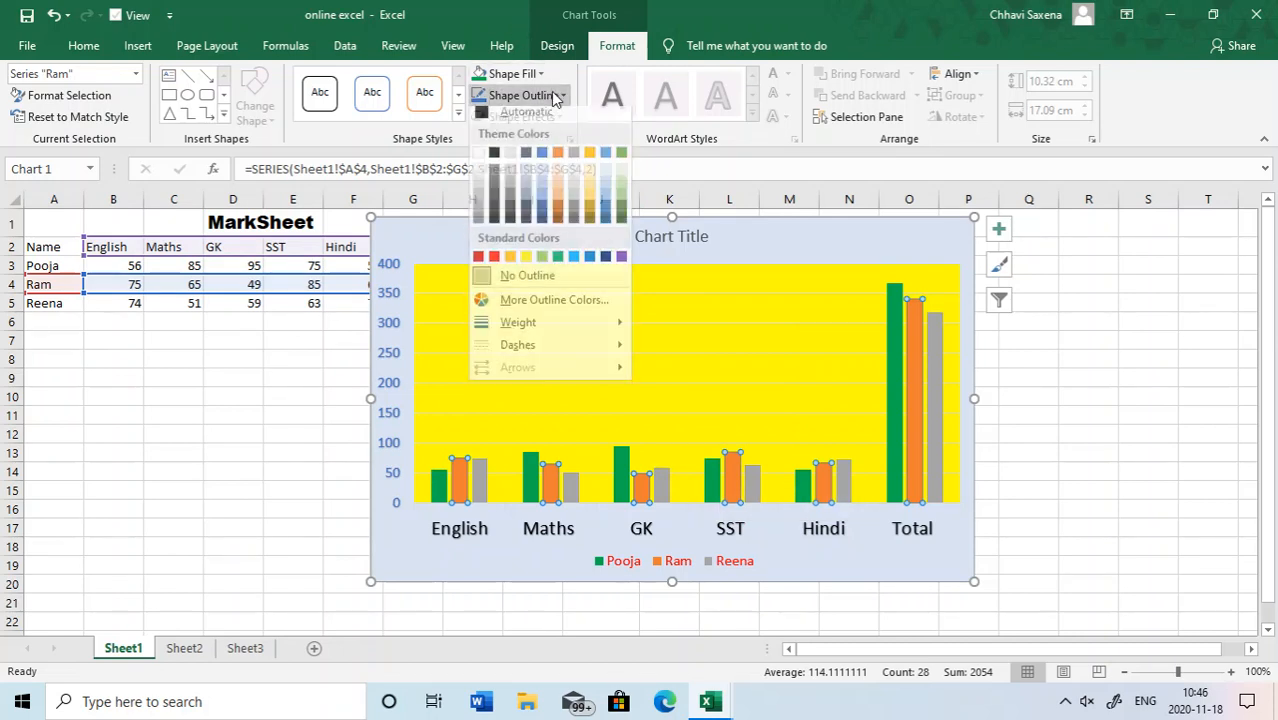
{"action": "left_click", "coordinate": [494, 264]}
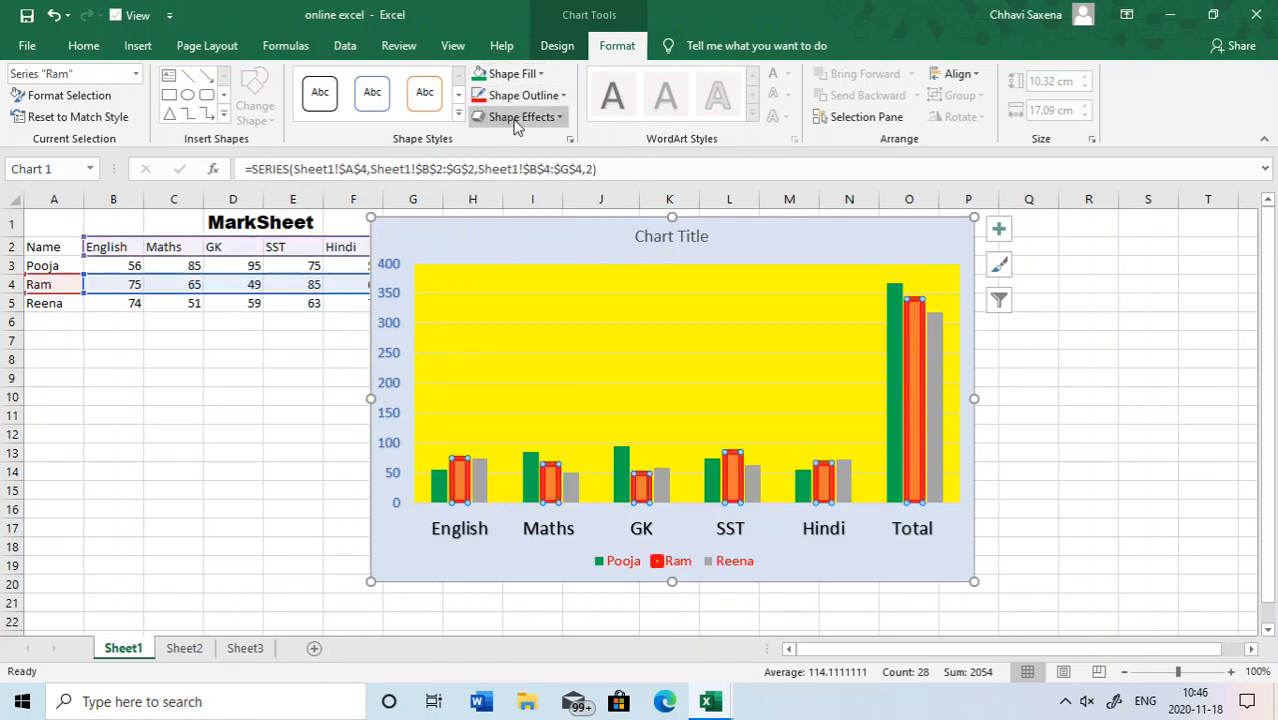
- Review the preset, glow and 3-D rotation shape effects available for the orange column series
{"action": "left_click", "coordinate": [520, 117]}
{"action": "mouse_move", "coordinate": [529, 152]}
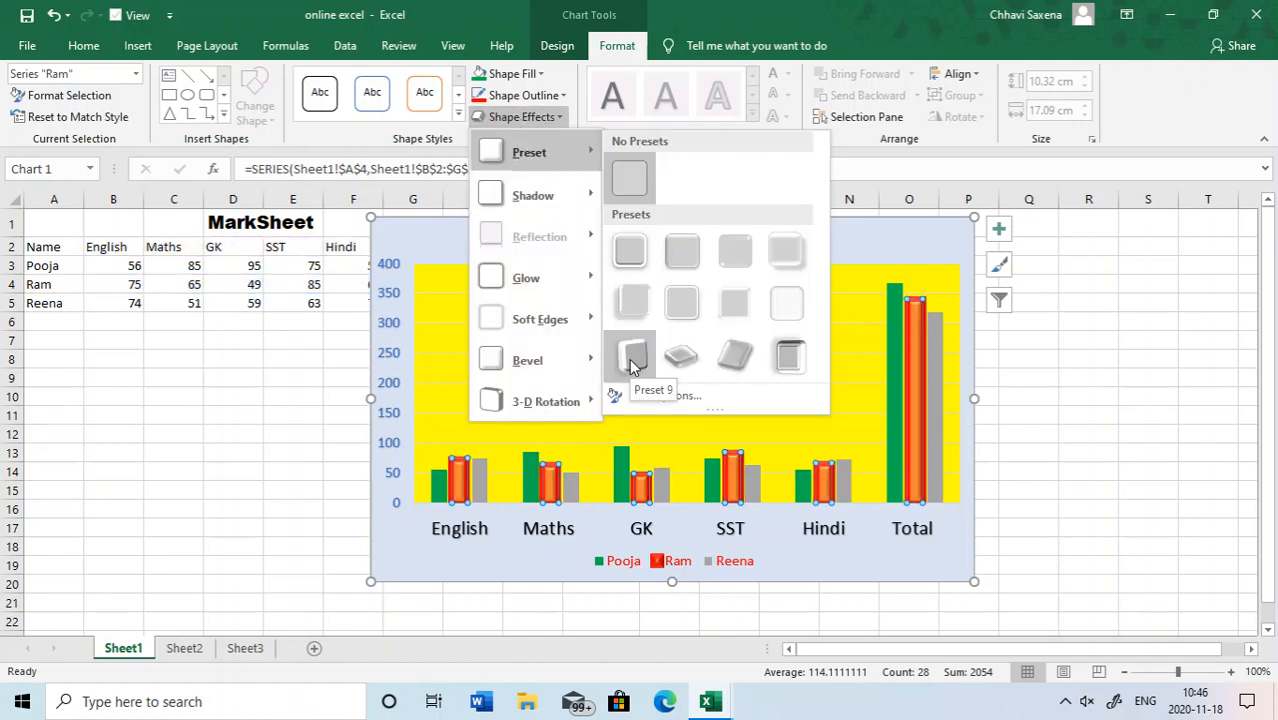
{"action": "mouse_move", "coordinate": [530, 285]}
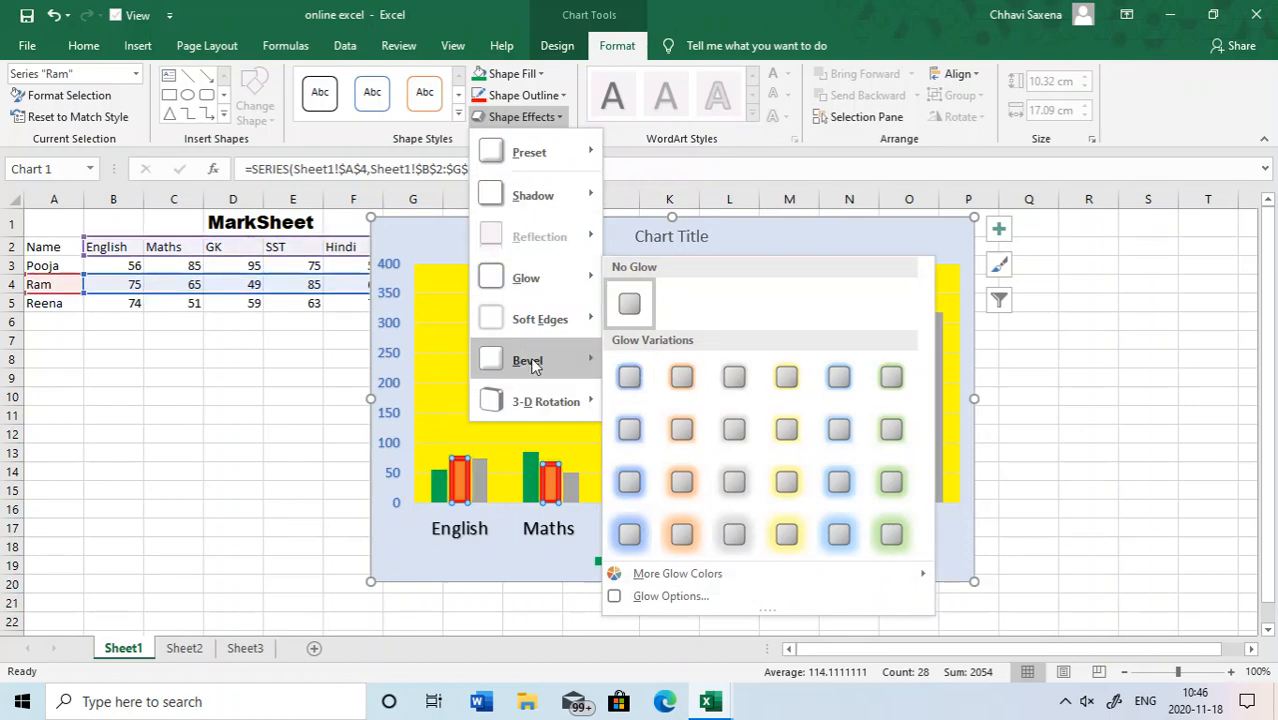
{"action": "mouse_move", "coordinate": [533, 399]}
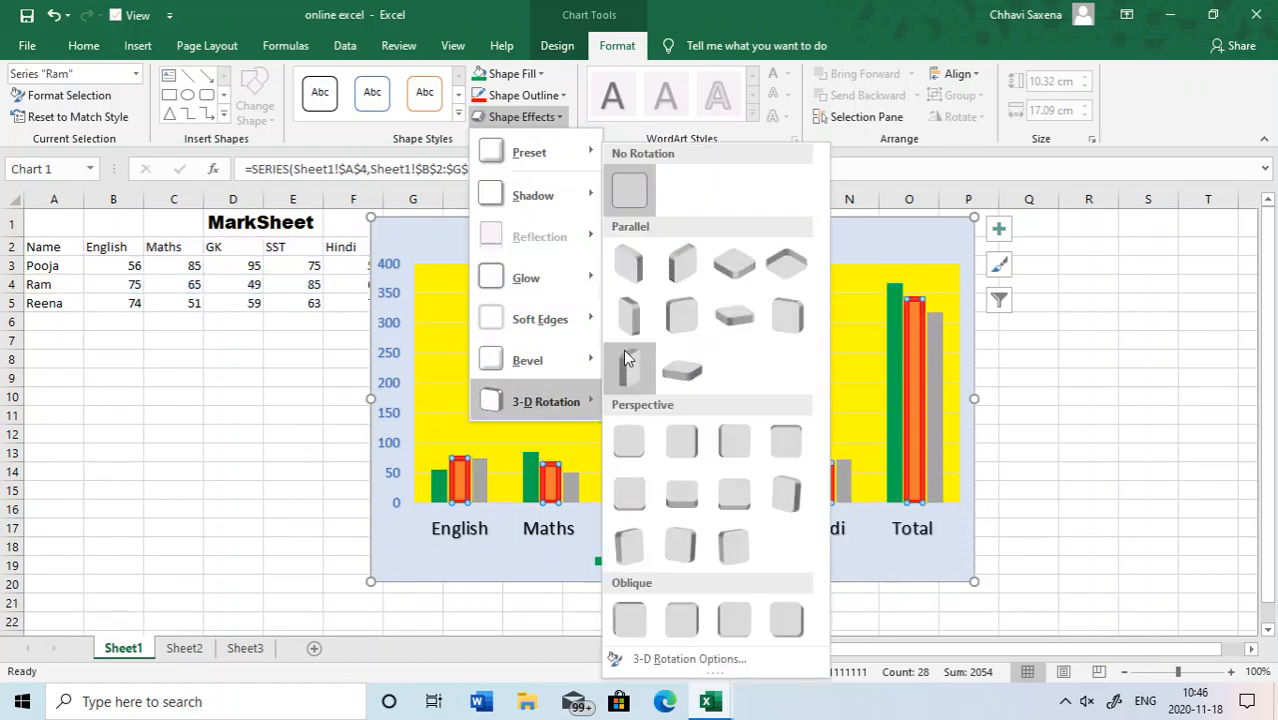
{"action": "left_click", "coordinate": [623, 350]}
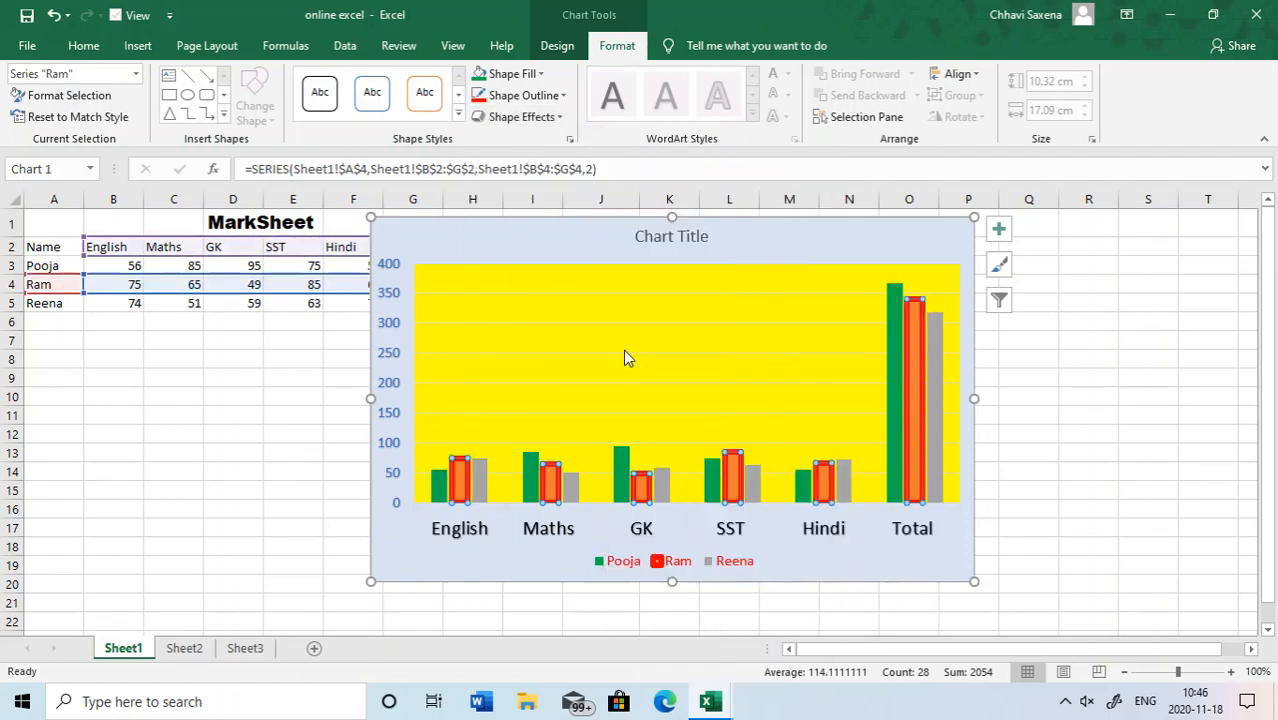
- Resize the whole chart area to 11 cm high and 17.8 cm wide
{"action": "left_click", "coordinate": [633, 225]}
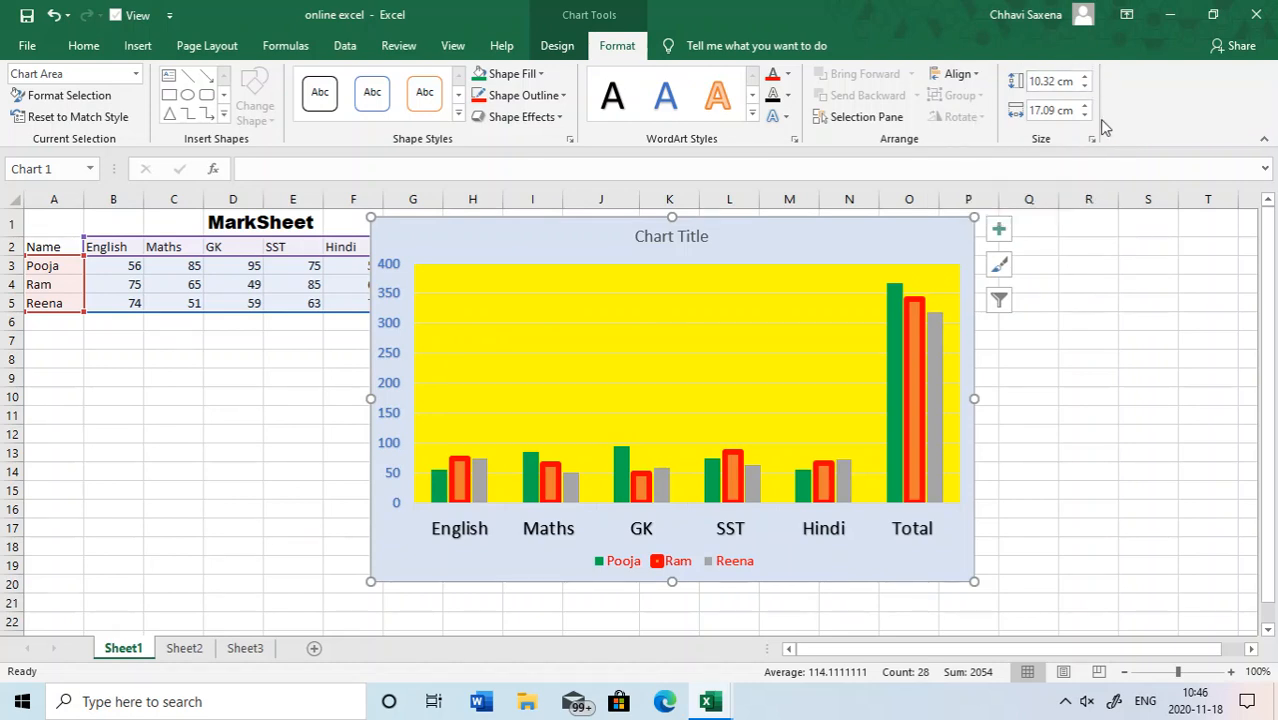
{"action": "left_click", "coordinate": [1084, 78]}
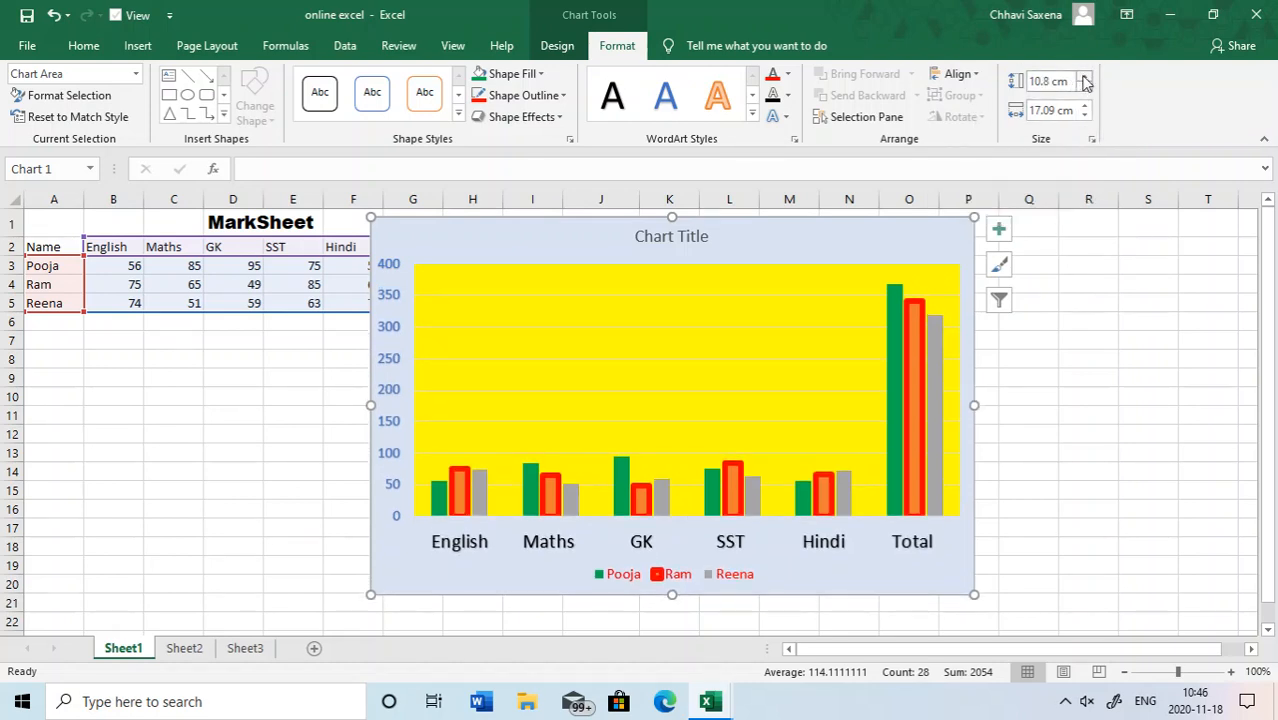
{"action": "left_click", "coordinate": [1086, 106]}
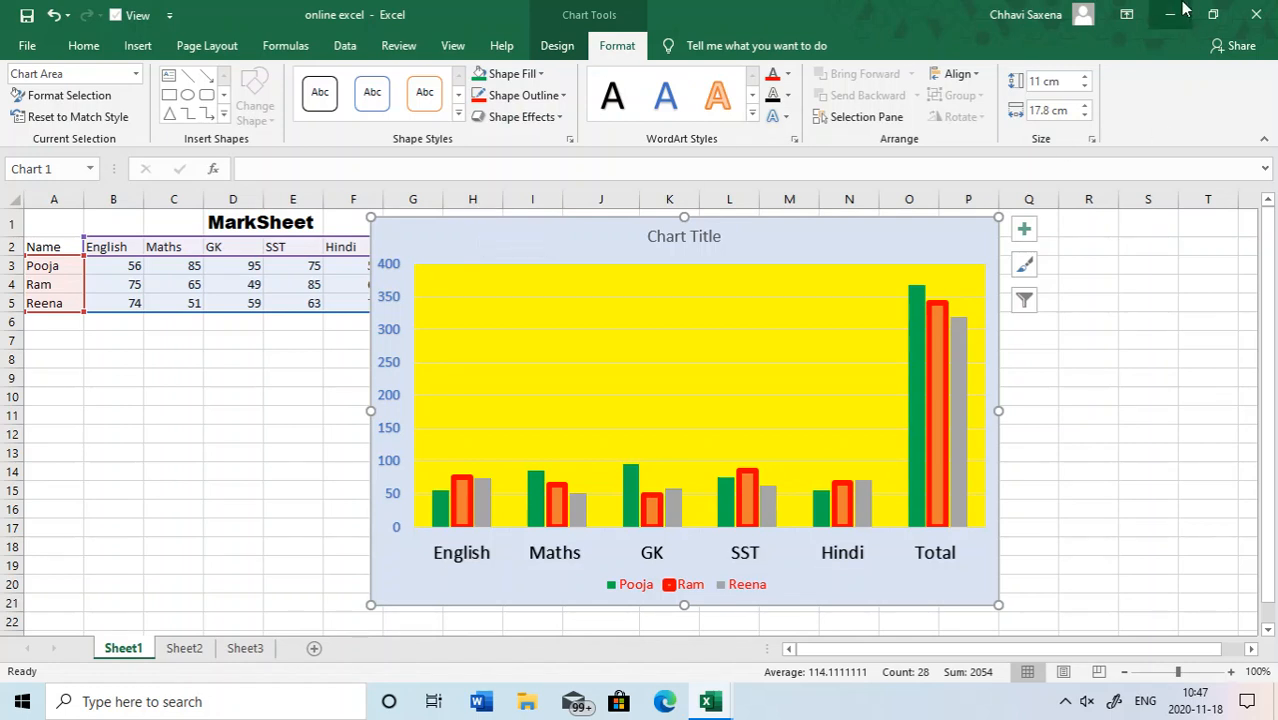
- Close the online excel workbook without saving the changes
{"action": "left_click", "coordinate": [1256, 14]}
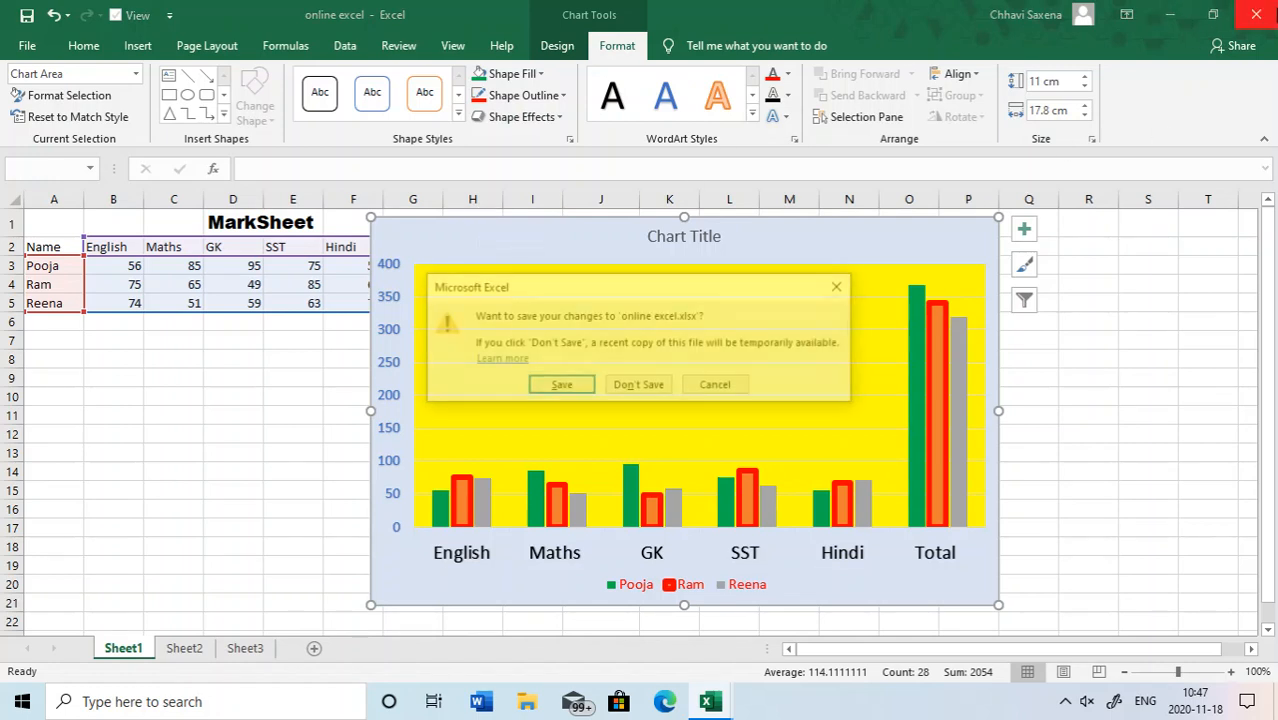
{"action": "left_click", "coordinate": [630, 388]}
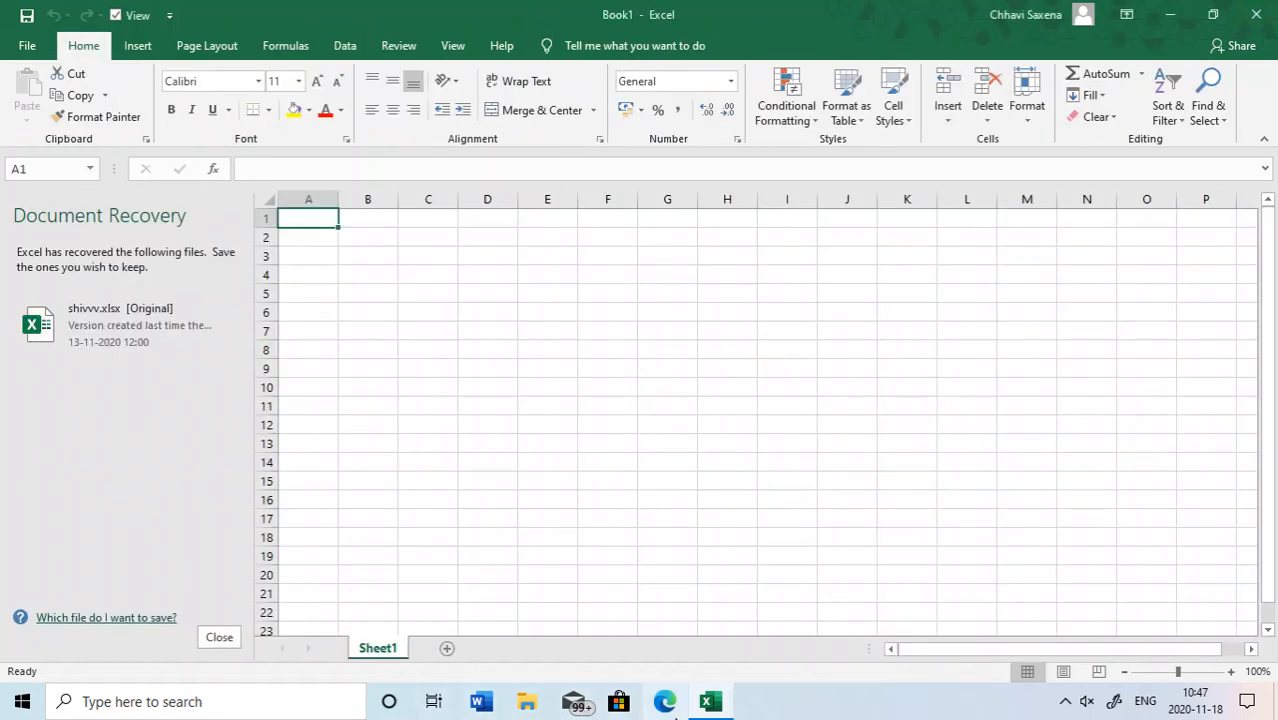